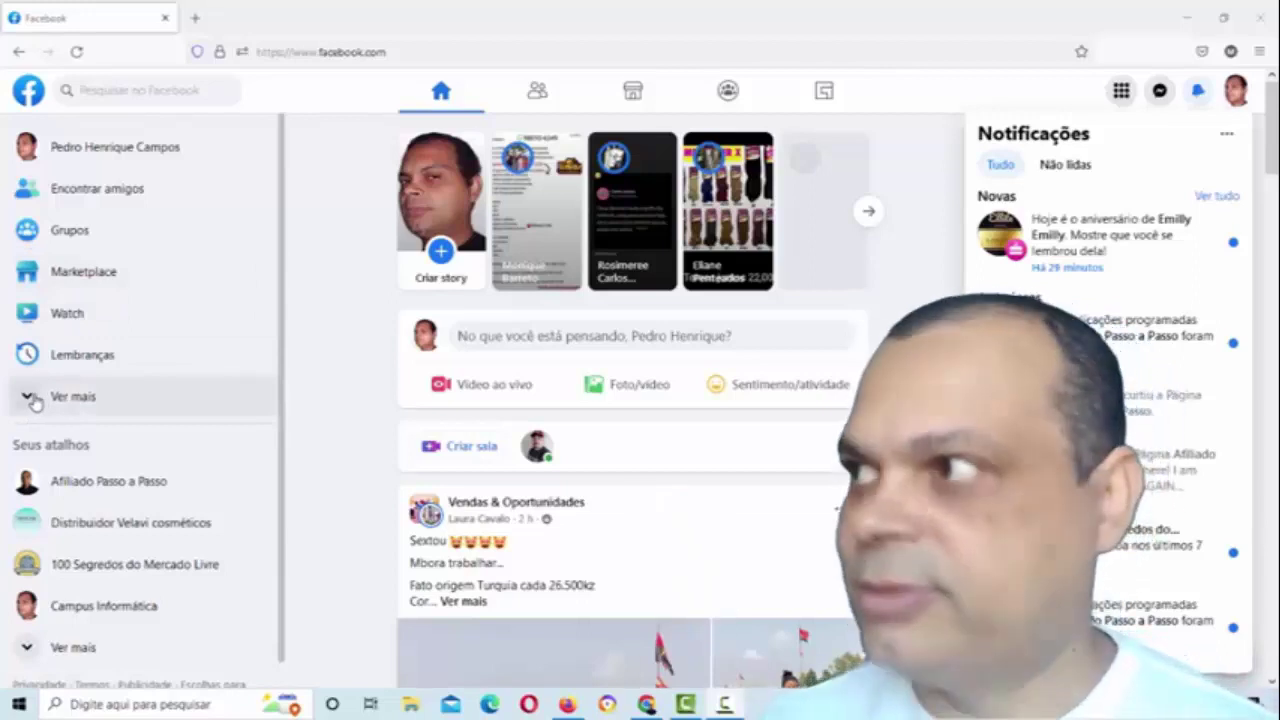
# Step: Expand the full list of Facebook shortcuts and open Gerenciador de Anúncios
pyautogui.click(97, 397)
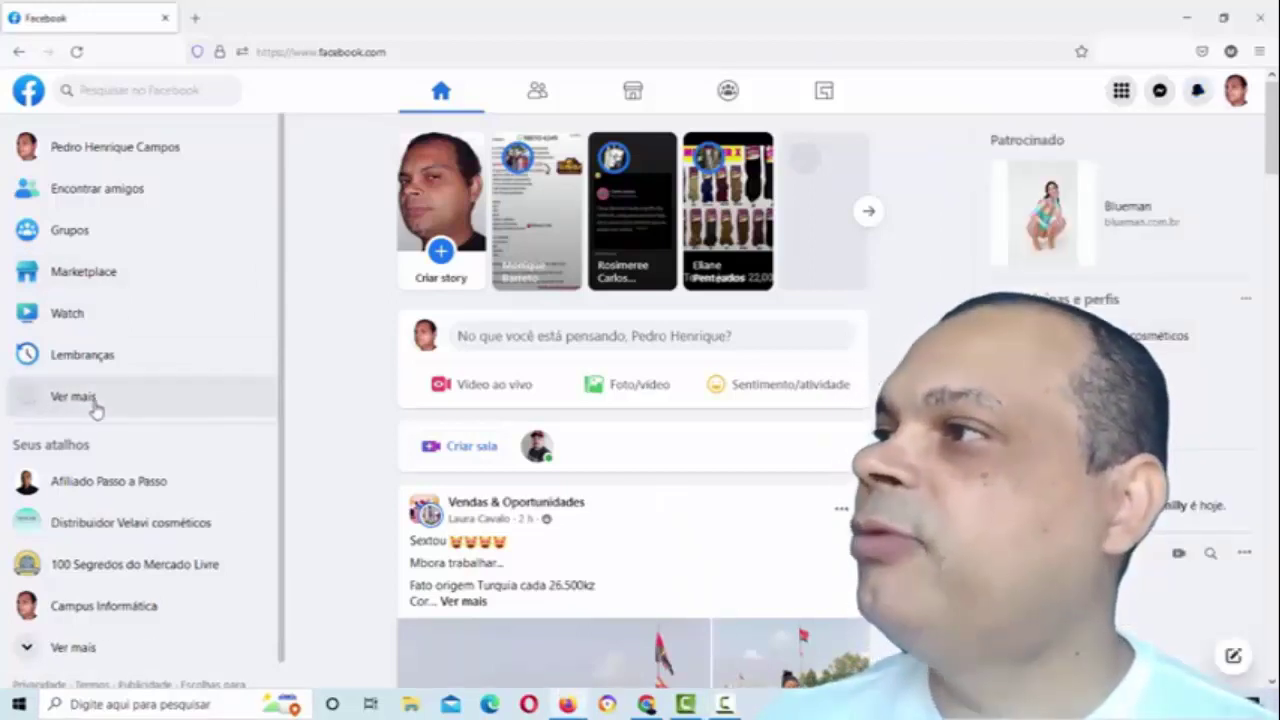
pyautogui.click(94, 408)
pyautogui.scroll(-2, 95, 415)
pyautogui.scroll(-3, 95, 415)
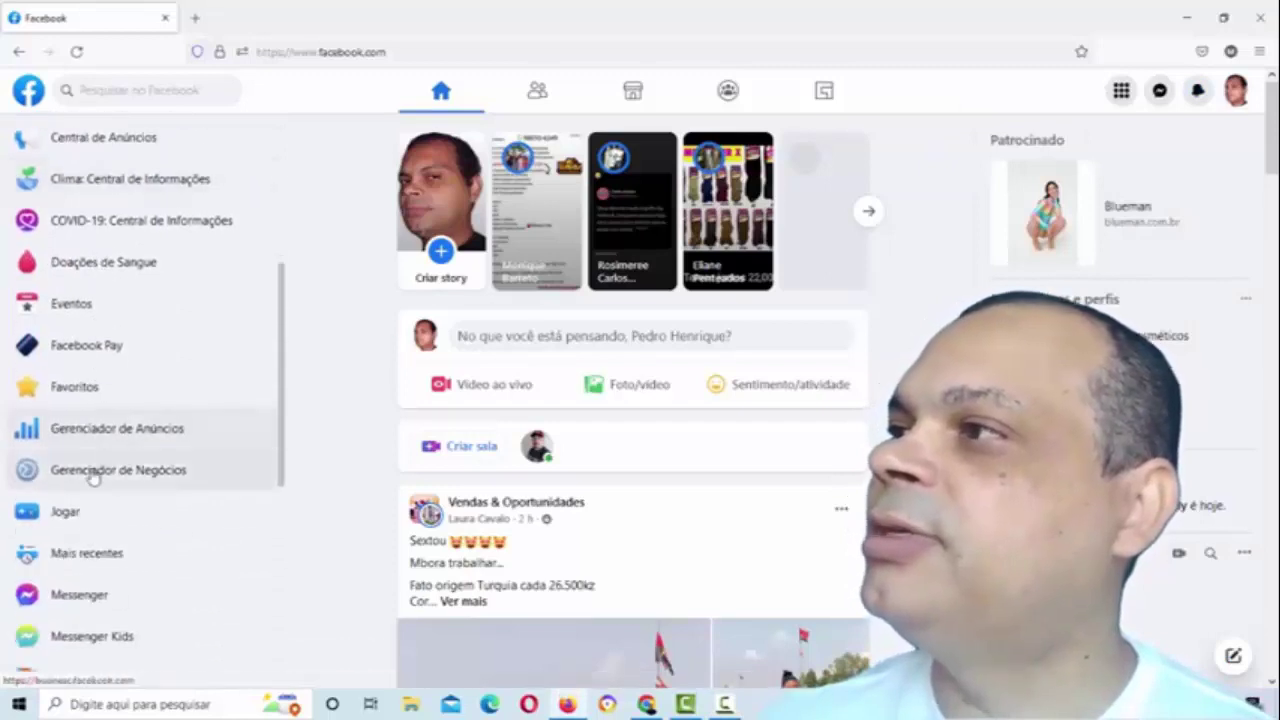
pyautogui.click(146, 436)
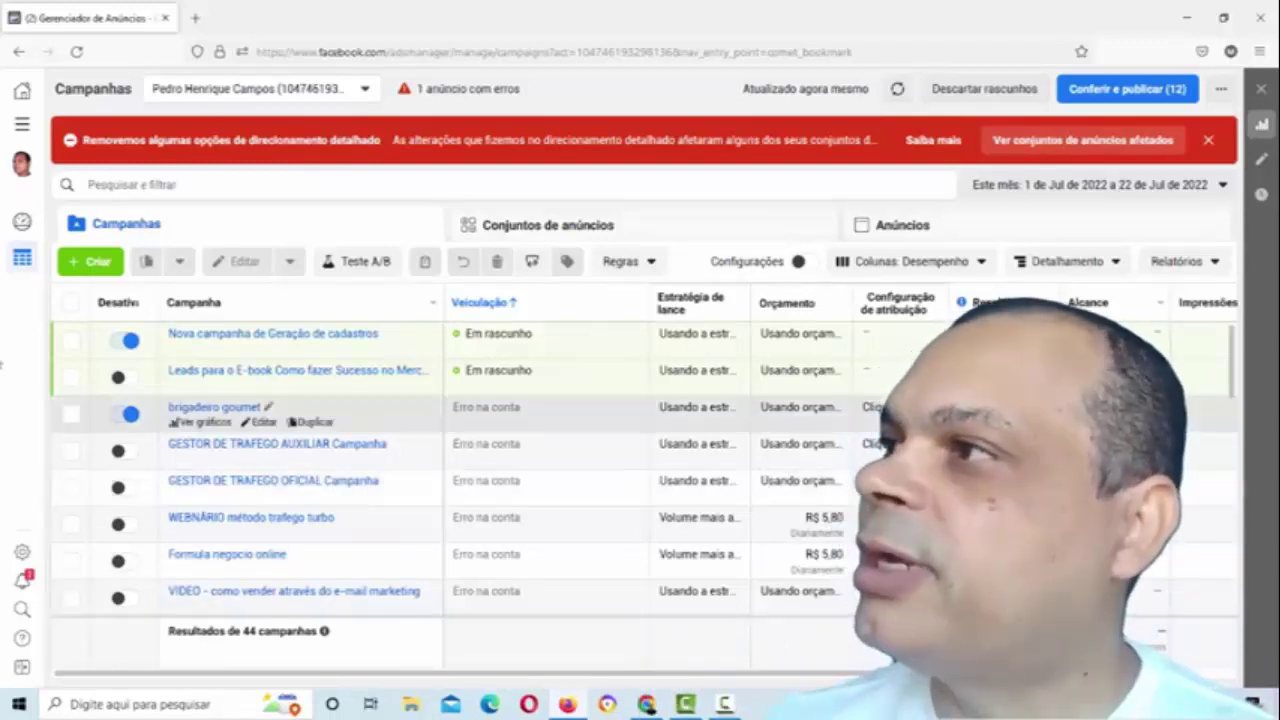
# Step: Create a new campaign with Vendas as its objective
pyautogui.click(97, 263)
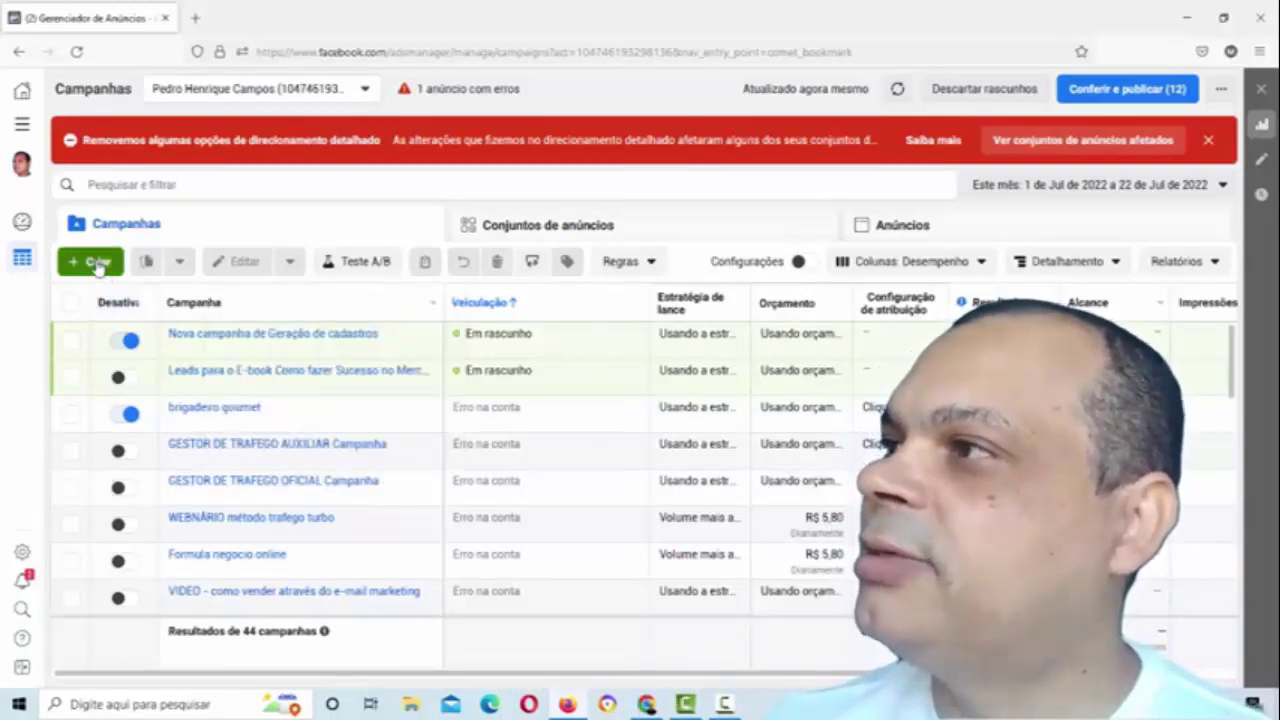
pyautogui.scroll(-2, 420, 306)
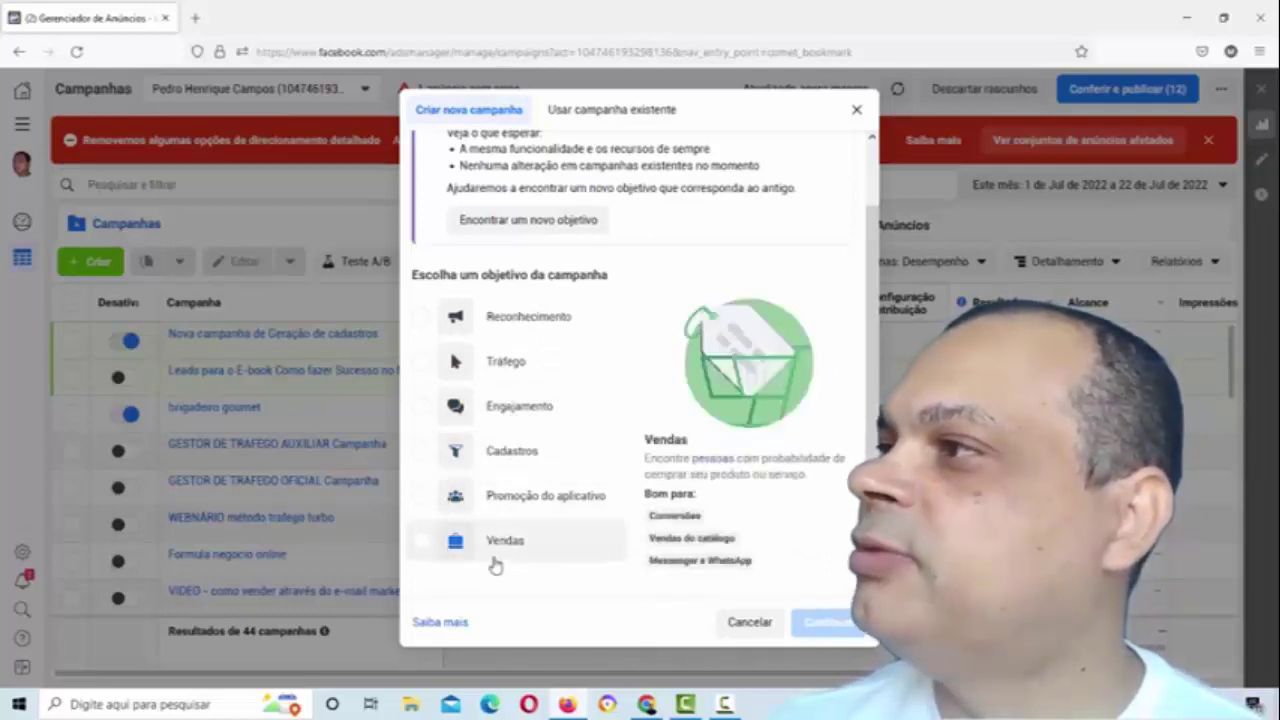
pyautogui.scroll(-1, 505, 540)
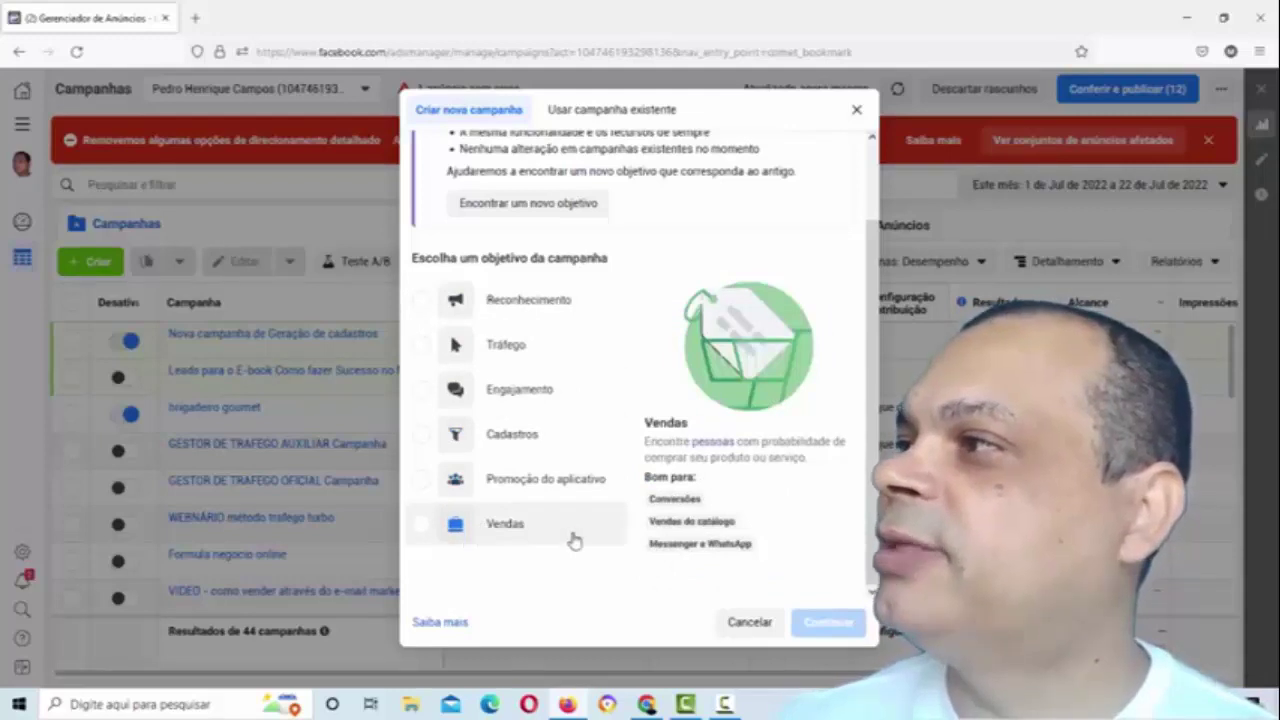
pyautogui.click(421, 531)
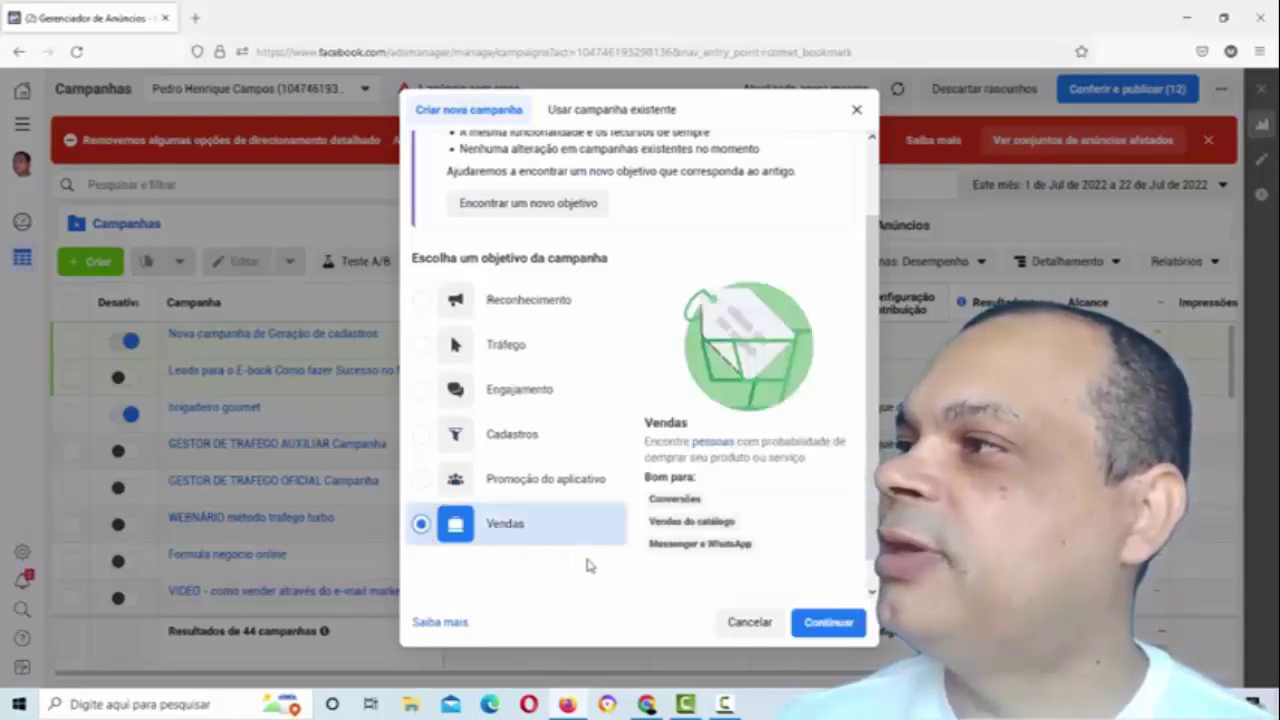
pyautogui.click(837, 623)
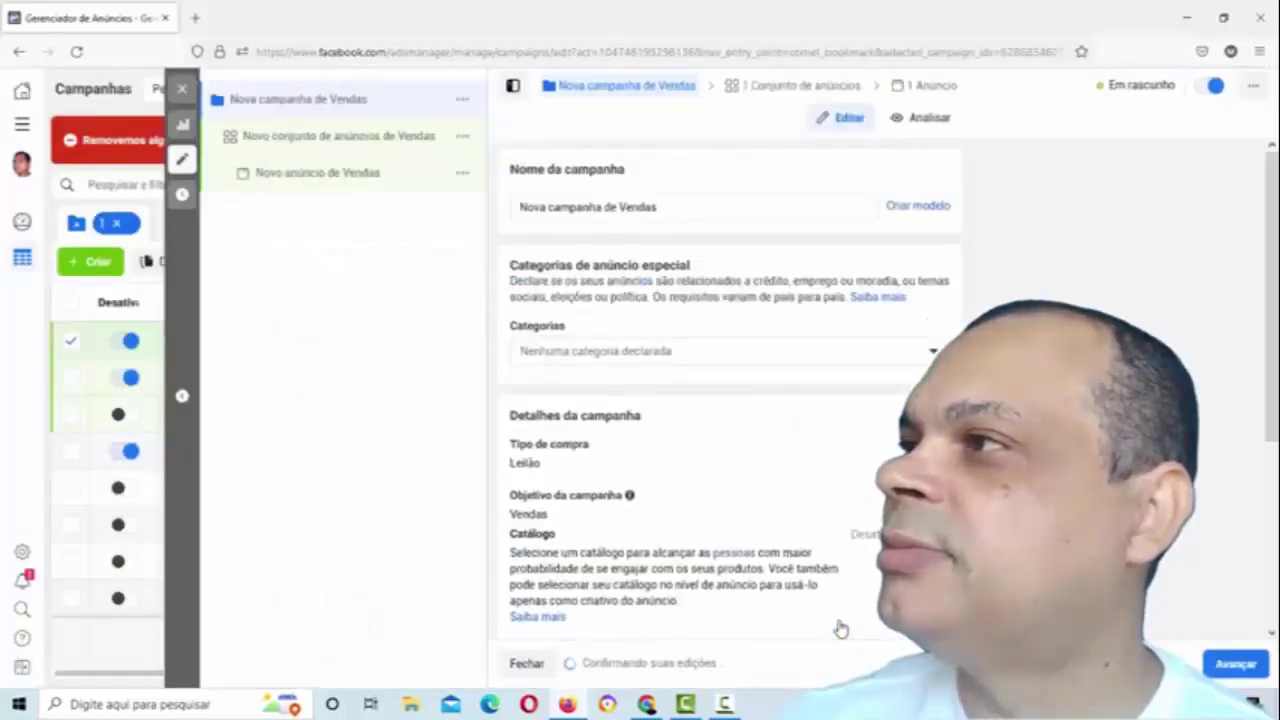
# Step: Replace the default campaign name with "Escova Unique Premiere"
pyautogui.scroll(-3, 700, 414)
pyautogui.scroll(3, 700, 414)
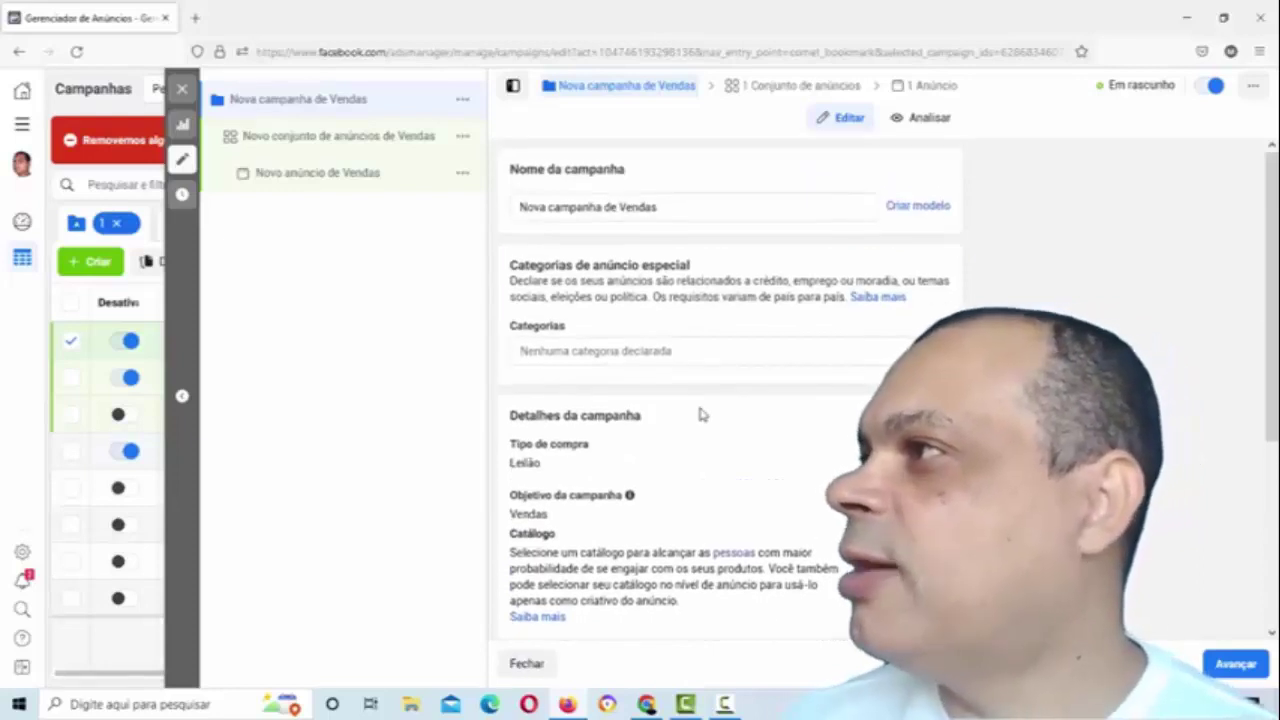
pyautogui.click(675, 207)
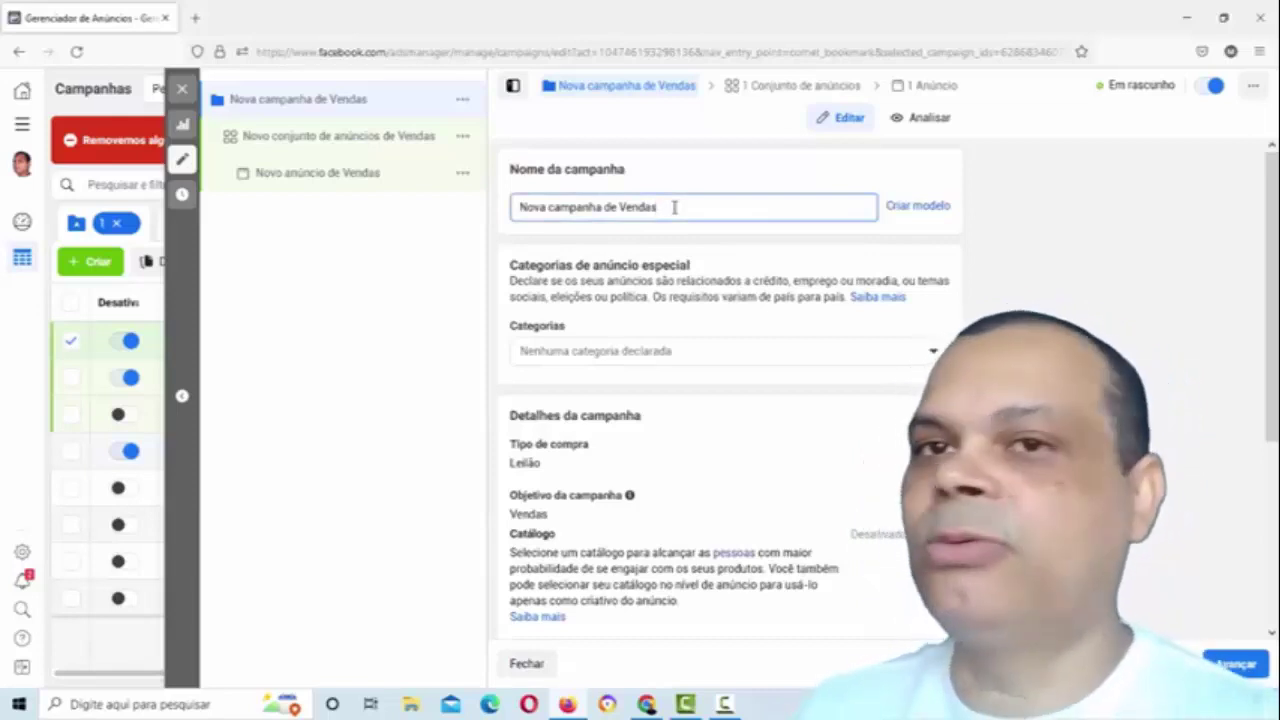
pyautogui.press('BackSpace')
pyautogui.press('BackSpace')
pyautogui.press('BackSpace')
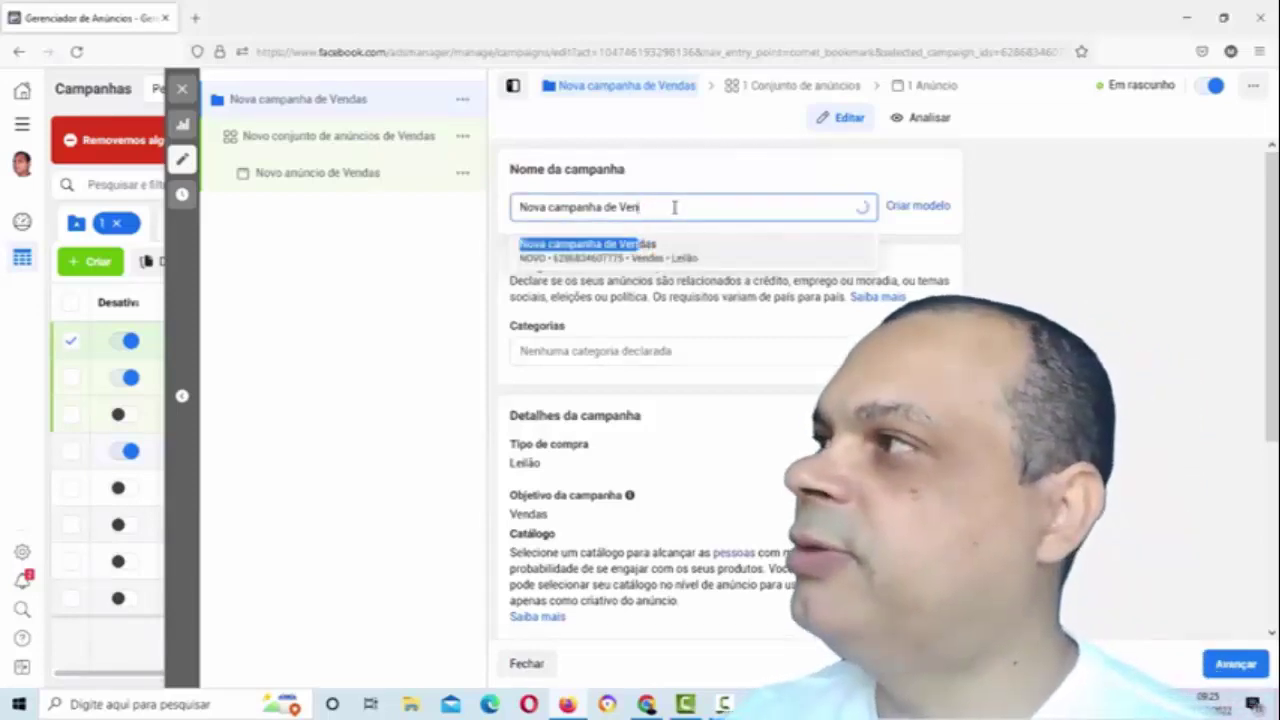
pyautogui.press('BackSpace')
pyautogui.press('BackSpace')
pyautogui.press('BackSpace')
pyautogui.press('BackSpace')
pyautogui.press('BackSpace')
pyautogui.press('BackSpace')
pyautogui.press('BackSpace')
pyautogui.press('BackSpace')
pyautogui.press('BackSpace')
pyautogui.press('BackSpace')
pyautogui.press('BackSpace')
pyautogui.press('BackSpace')
pyautogui.press('BackSpace')
pyautogui.press('BackSpace')
pyautogui.press('BackSpace')
pyautogui.press('BackSpace')
pyautogui.press('BackSpace')
pyautogui.press('BackSpace')
pyautogui.press('BackSpace')
pyautogui.press('BackSpace')
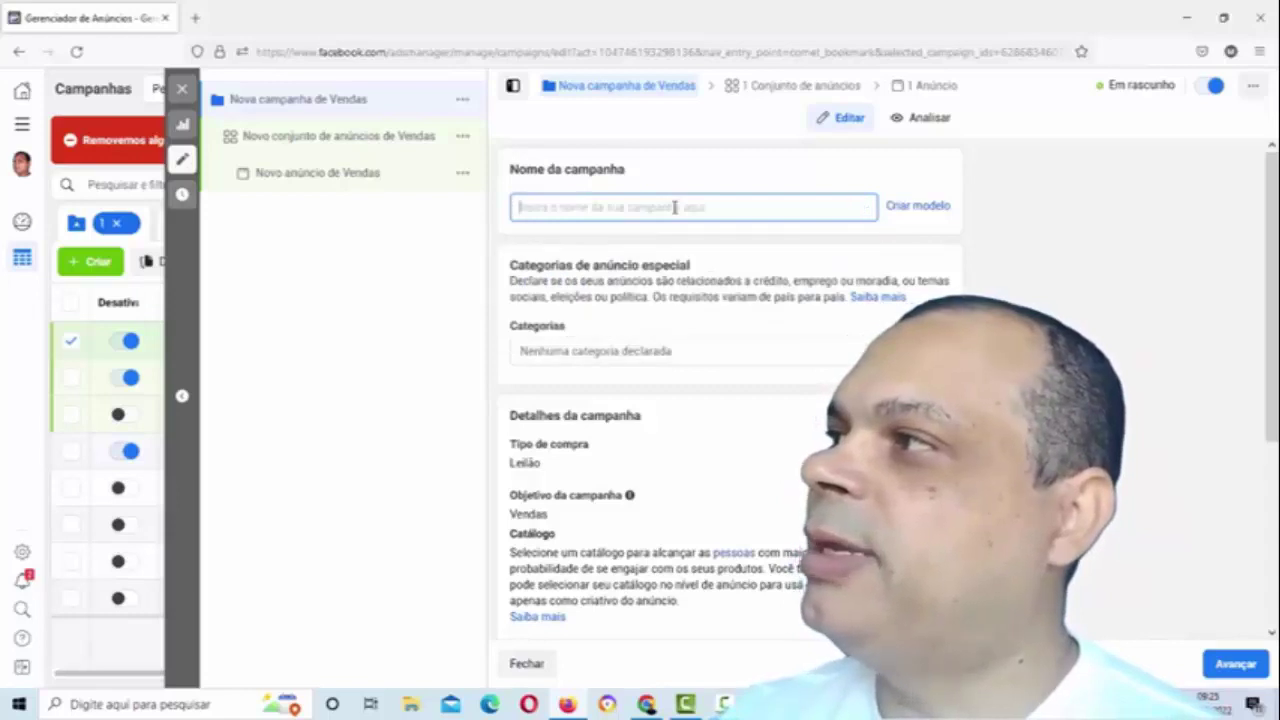
pyautogui.write('Es')
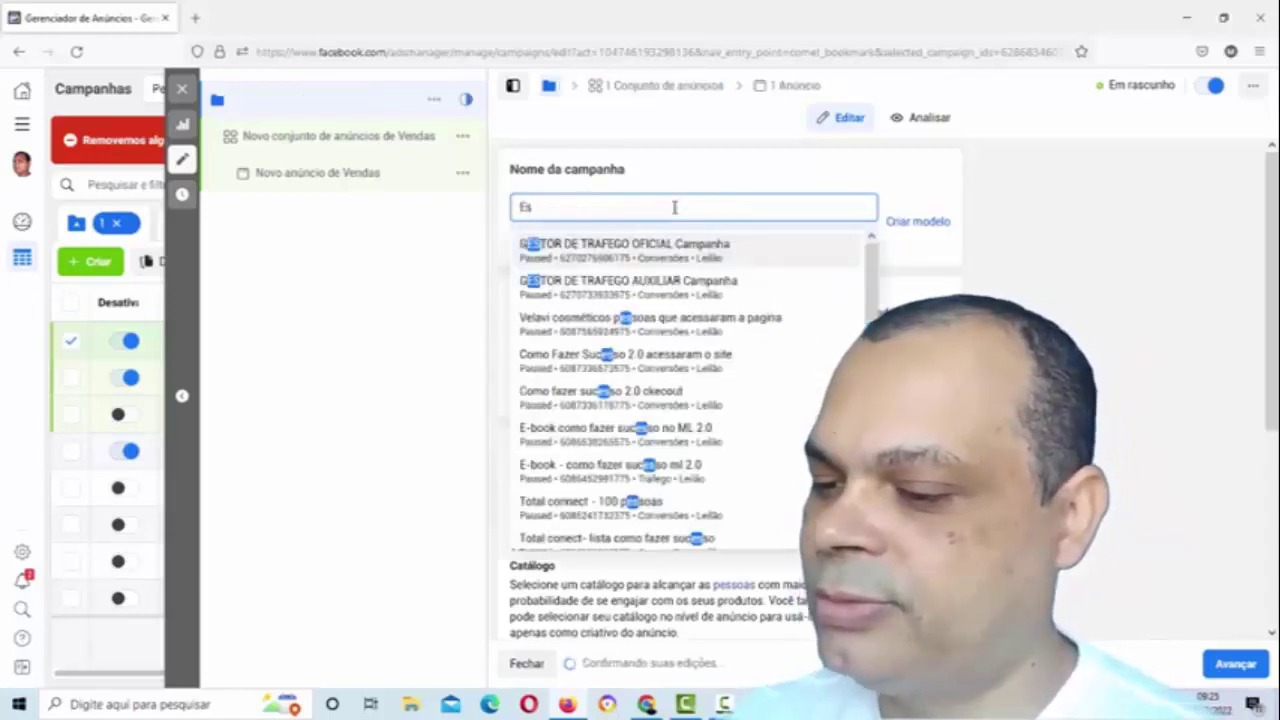
pyautogui.write('cova Uni')
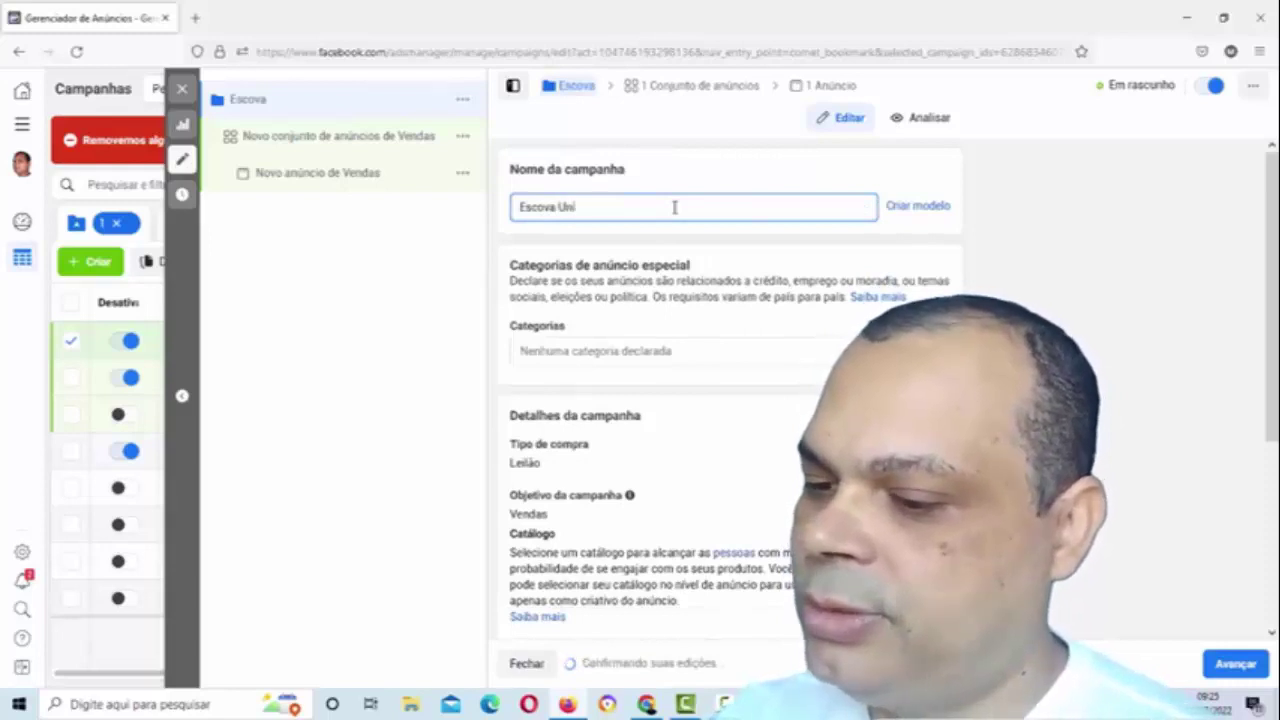
pyautogui.write('que Premiere')
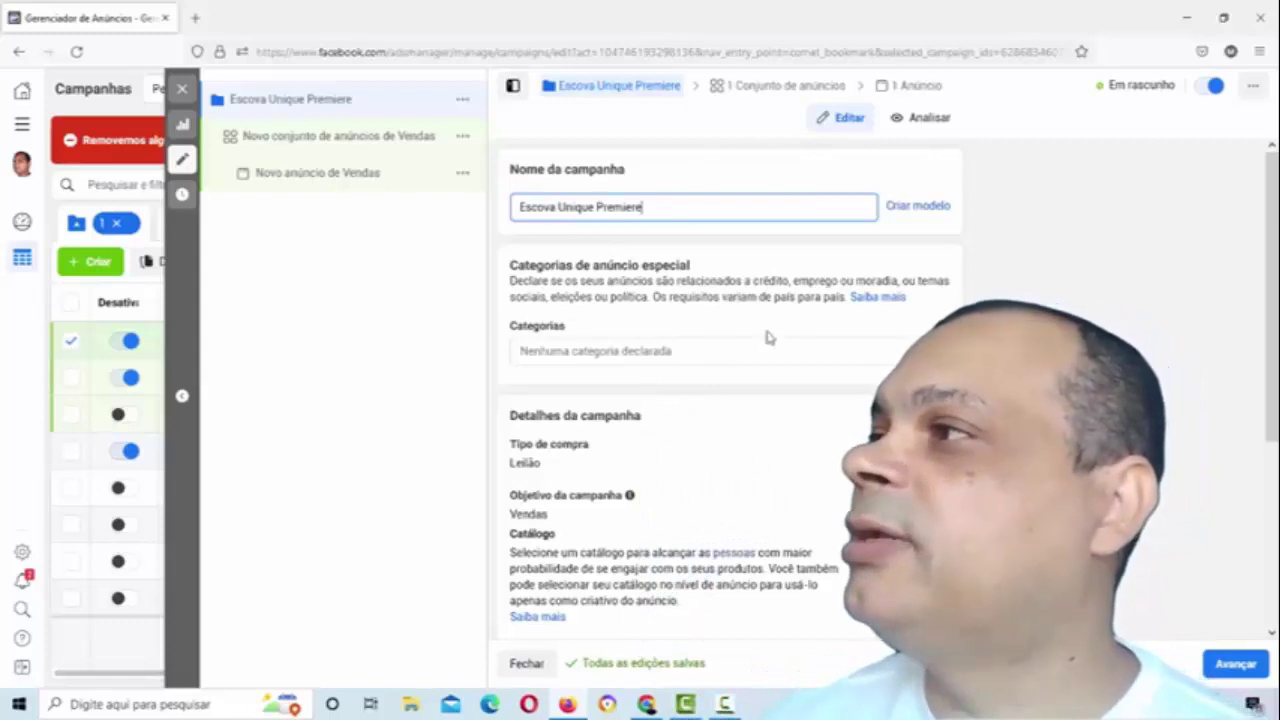
# Step: Select Leilão as the campaign's buying type, leaving the special ad category undeclared
pyautogui.scroll(-1, 729, 343)
pyautogui.scroll(1, 729, 343)
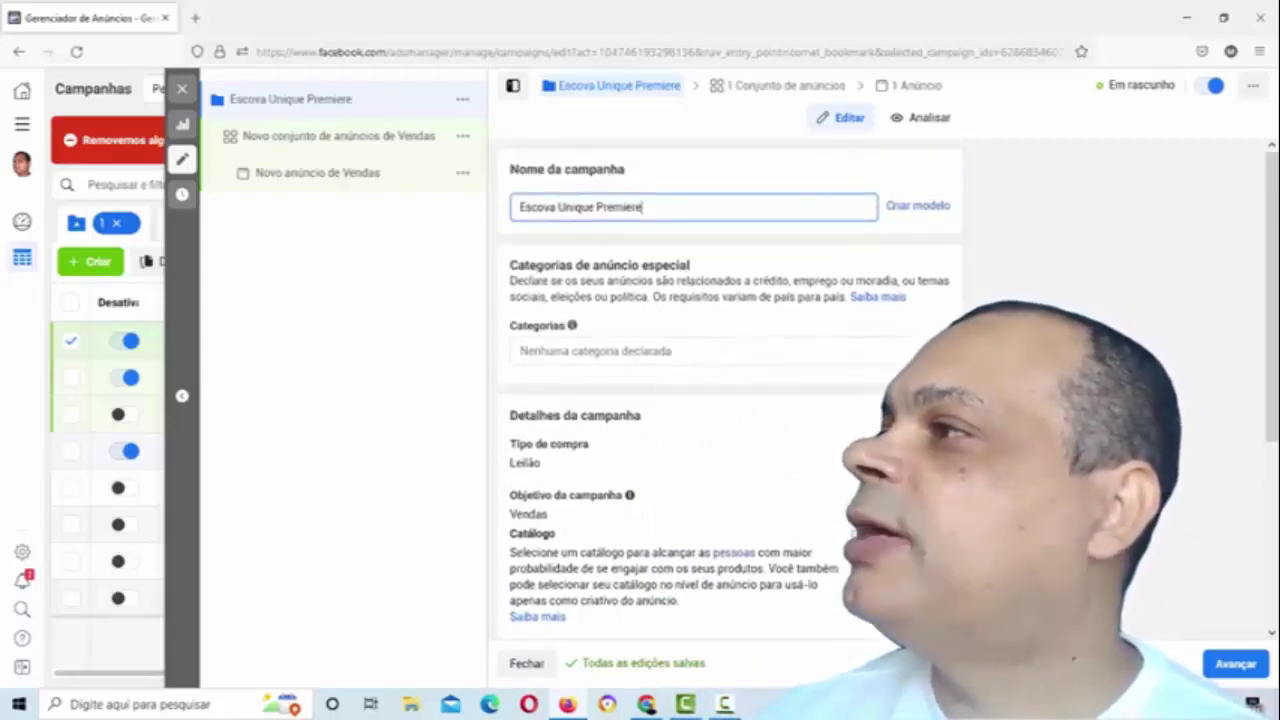
pyautogui.press('Tab')
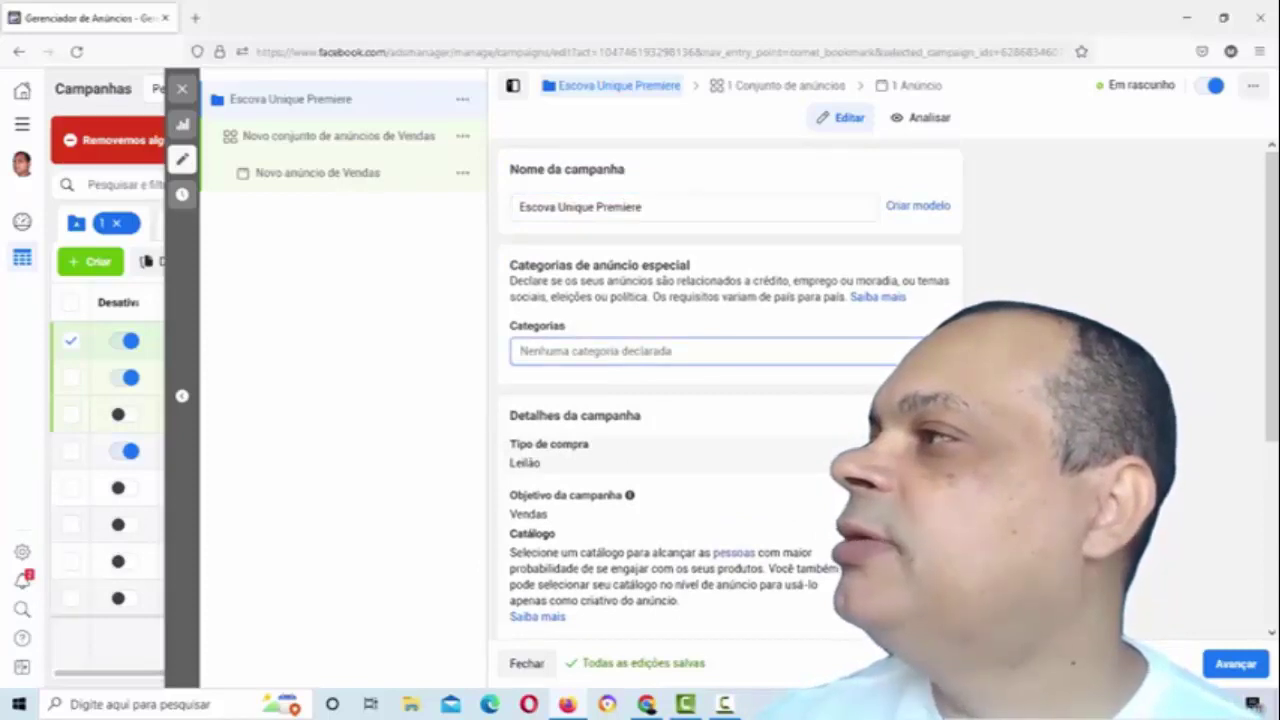
pyautogui.press('Tab')
pyautogui.press('space')
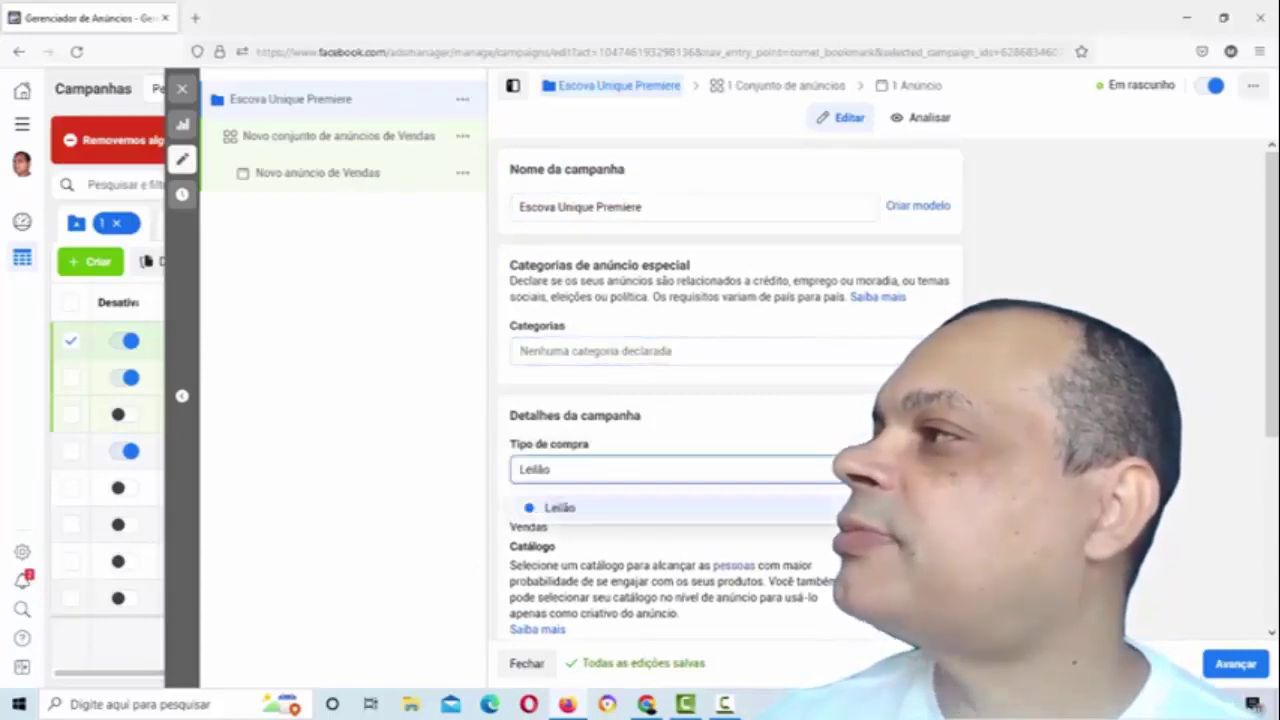
pyautogui.press('Return')
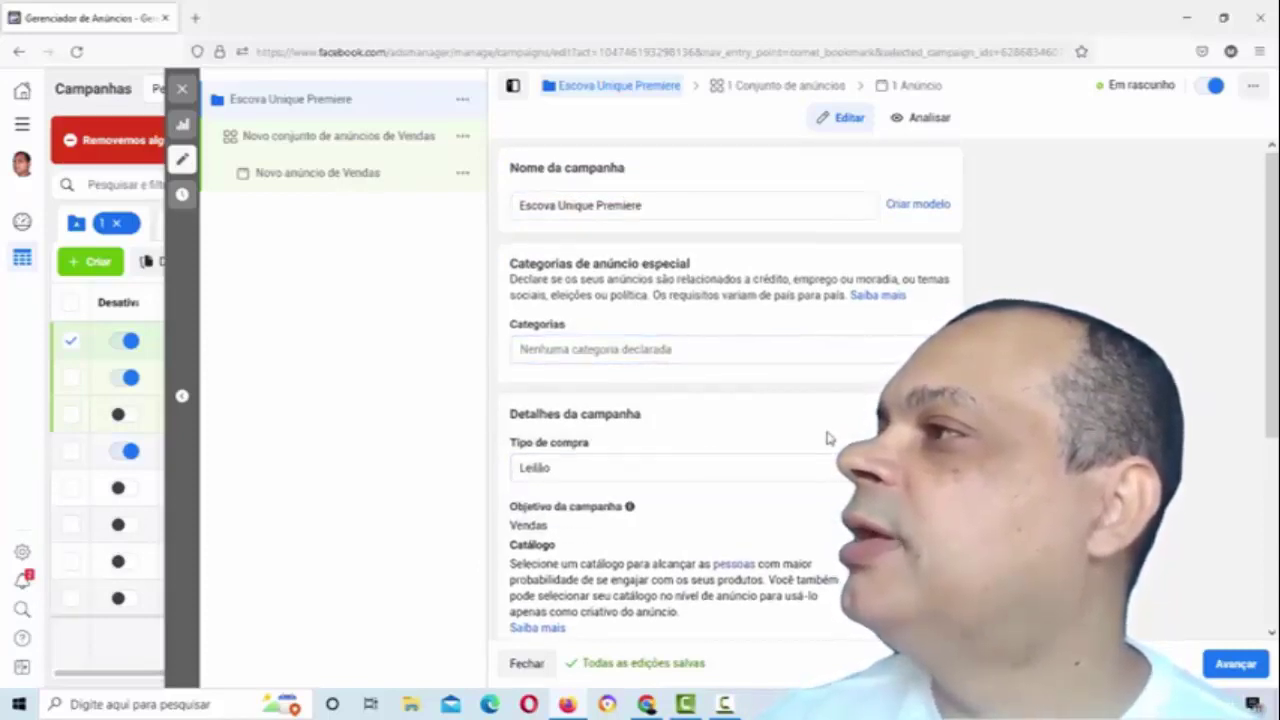
# Step: Expand the additional options in the campaign details to show the optional campaign spending limit
pyautogui.scroll(-1, 827, 437)
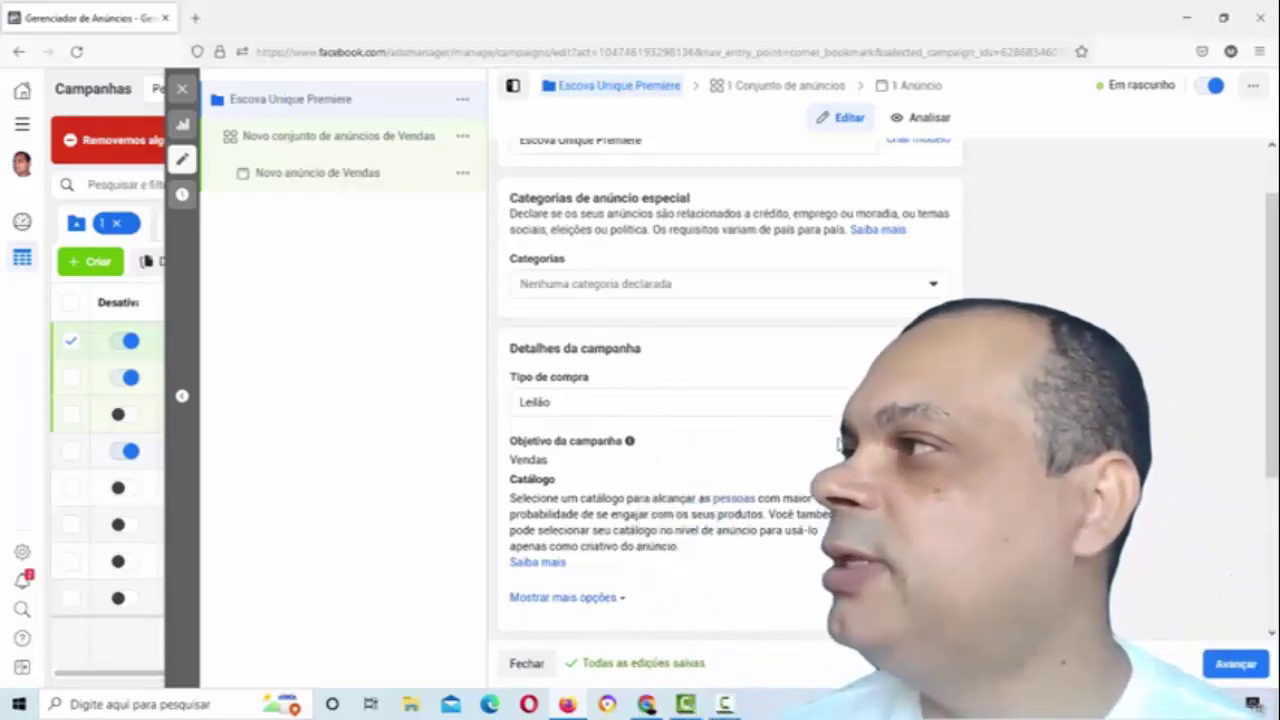
pyautogui.scroll(-1, 730, 400)
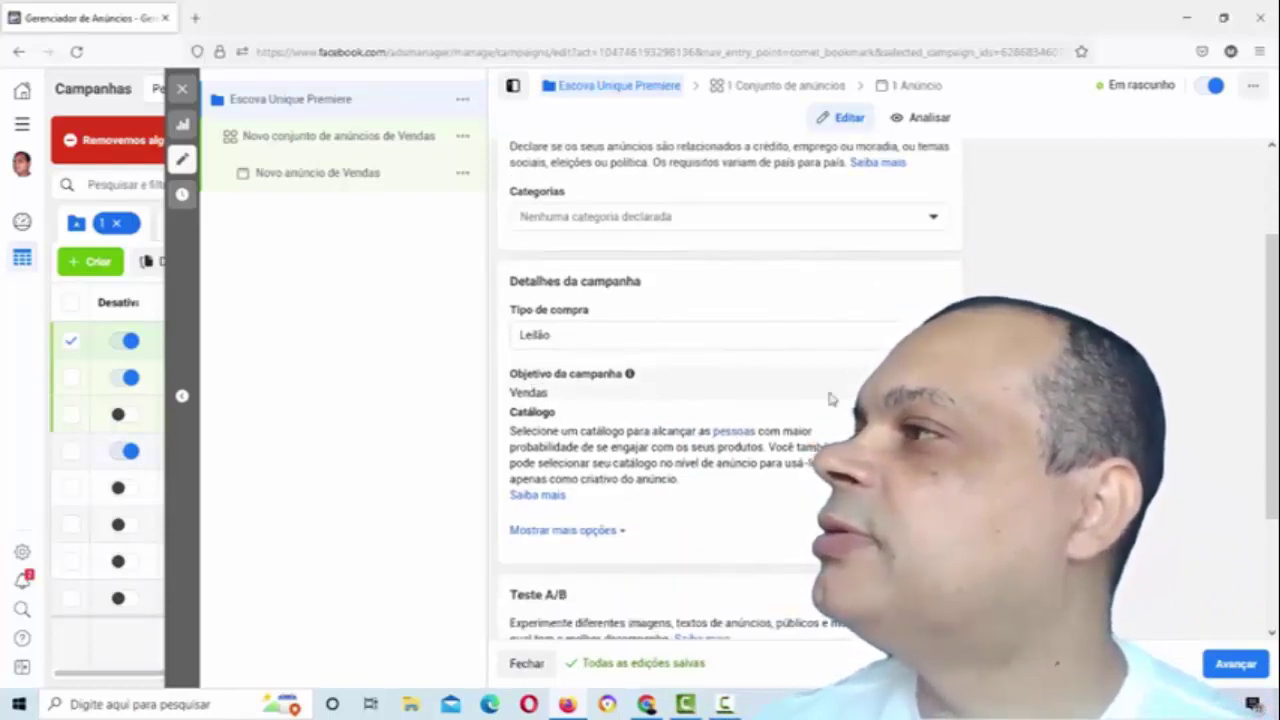
pyautogui.scroll(-2, 620, 445)
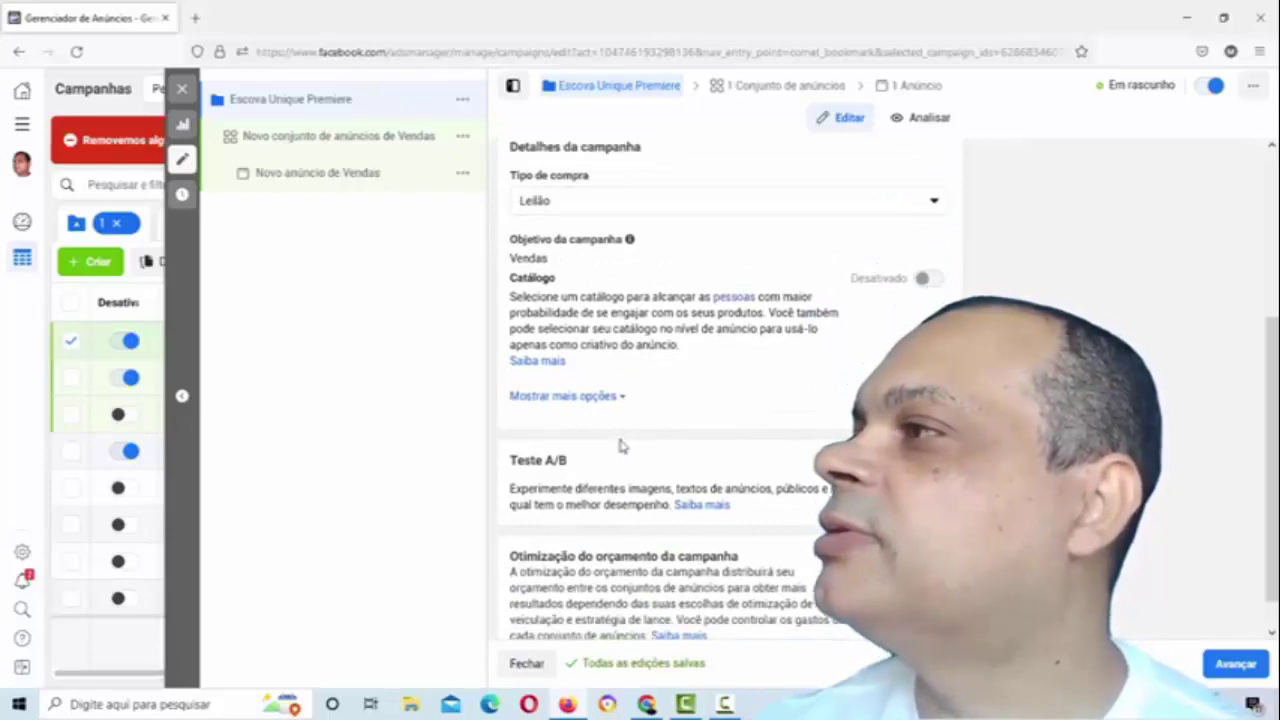
pyautogui.click(616, 430)
pyautogui.scroll(-2, 680, 494)
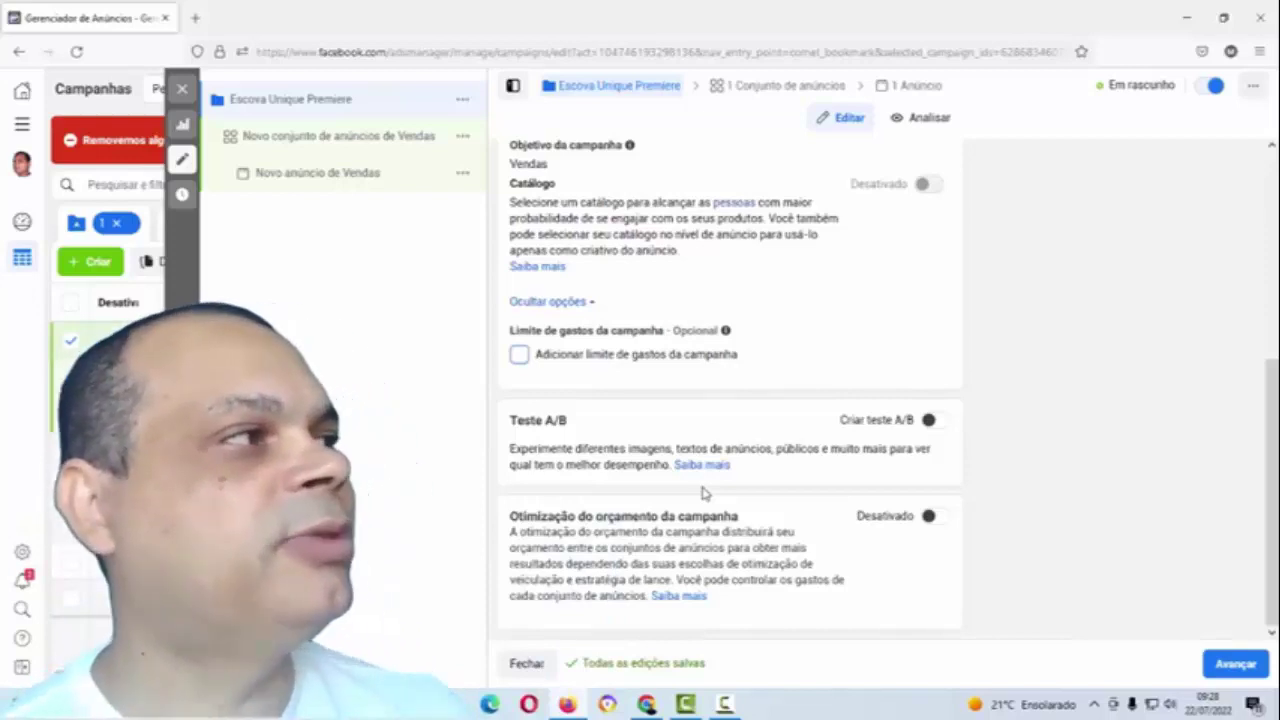
# Step: Turn on campaign budget optimization and set the daily campaign budget to R$ 6,00
pyautogui.scroll(1, 908, 418)
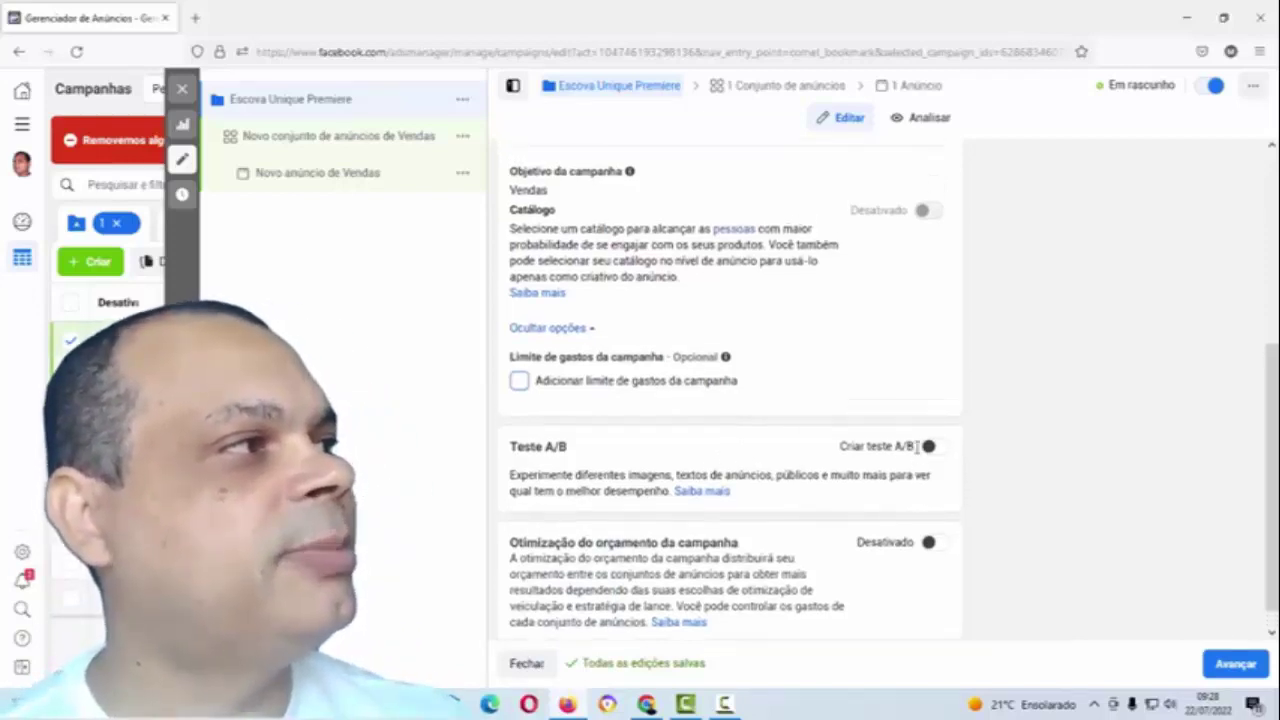
pyautogui.scroll(-1, 916, 446)
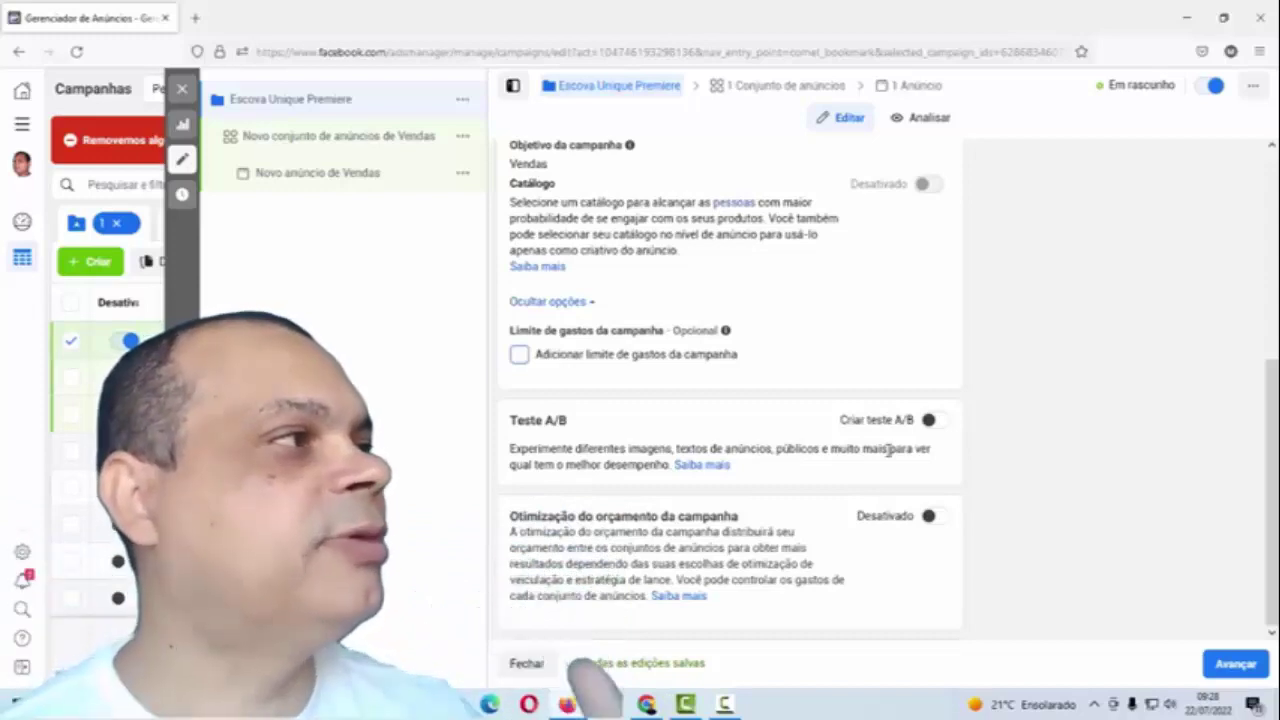
pyautogui.click(940, 517)
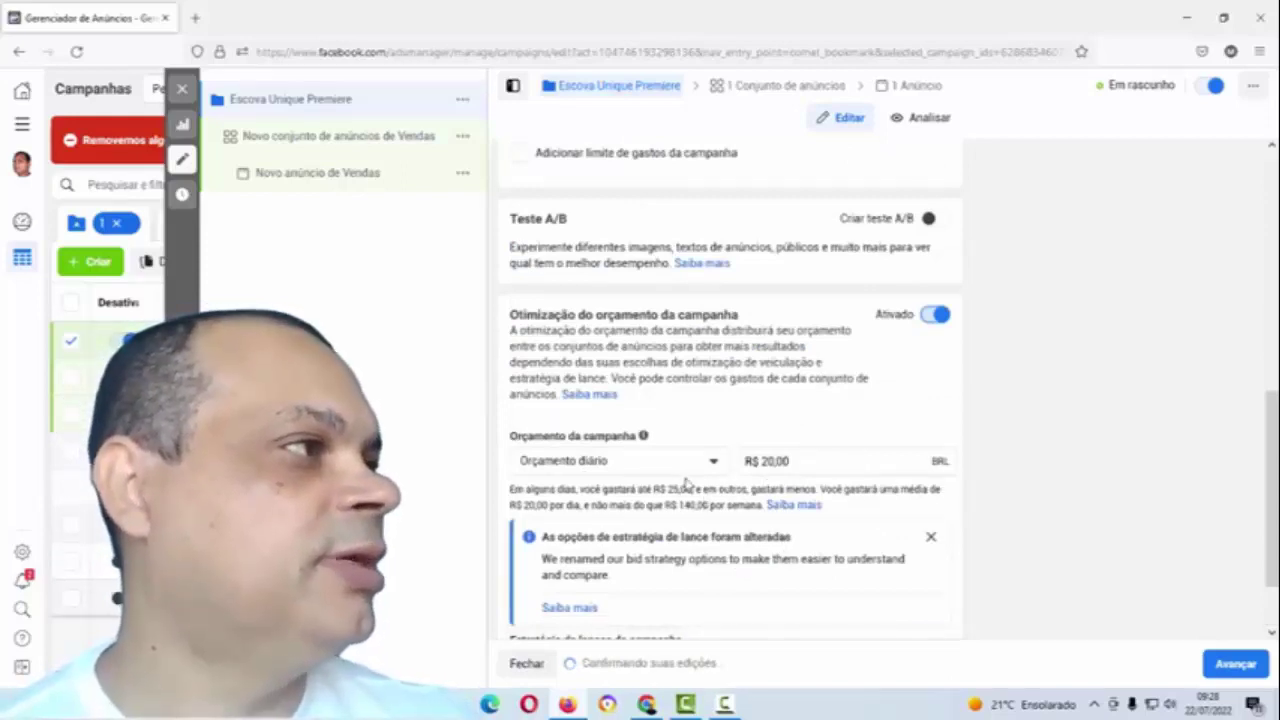
pyautogui.scroll(-1, 686, 484)
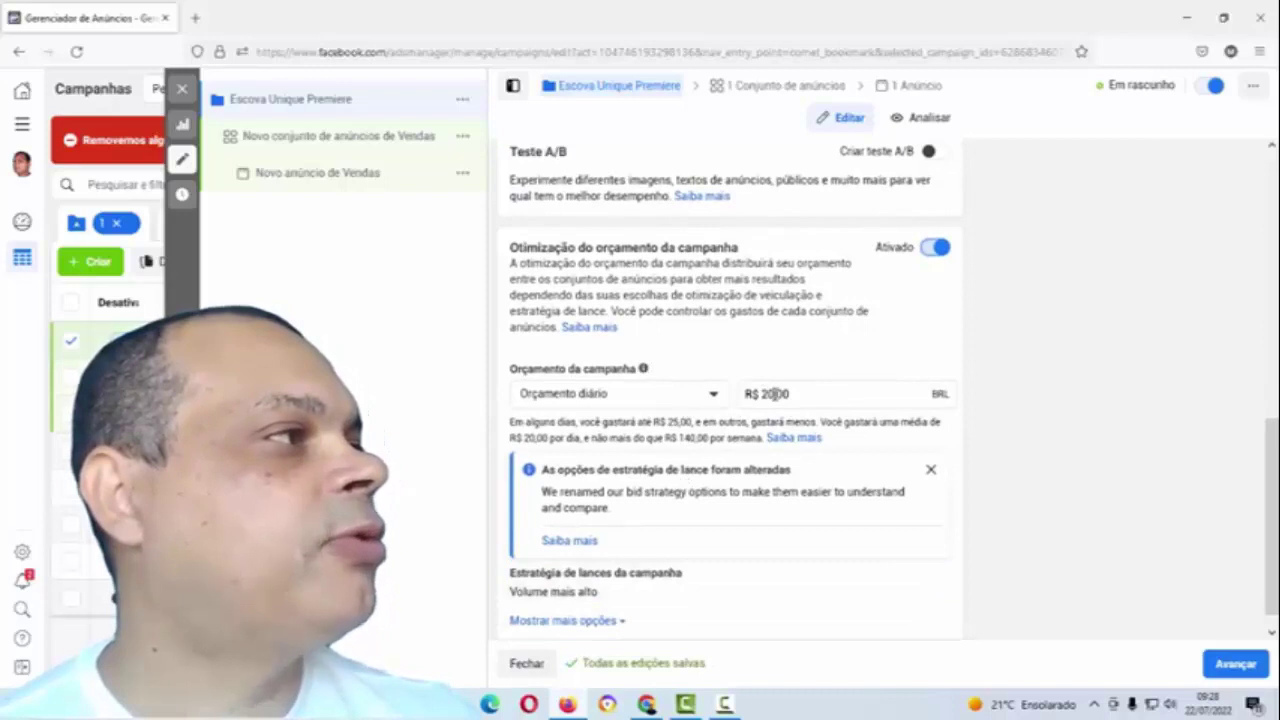
pyautogui.click(775, 394)
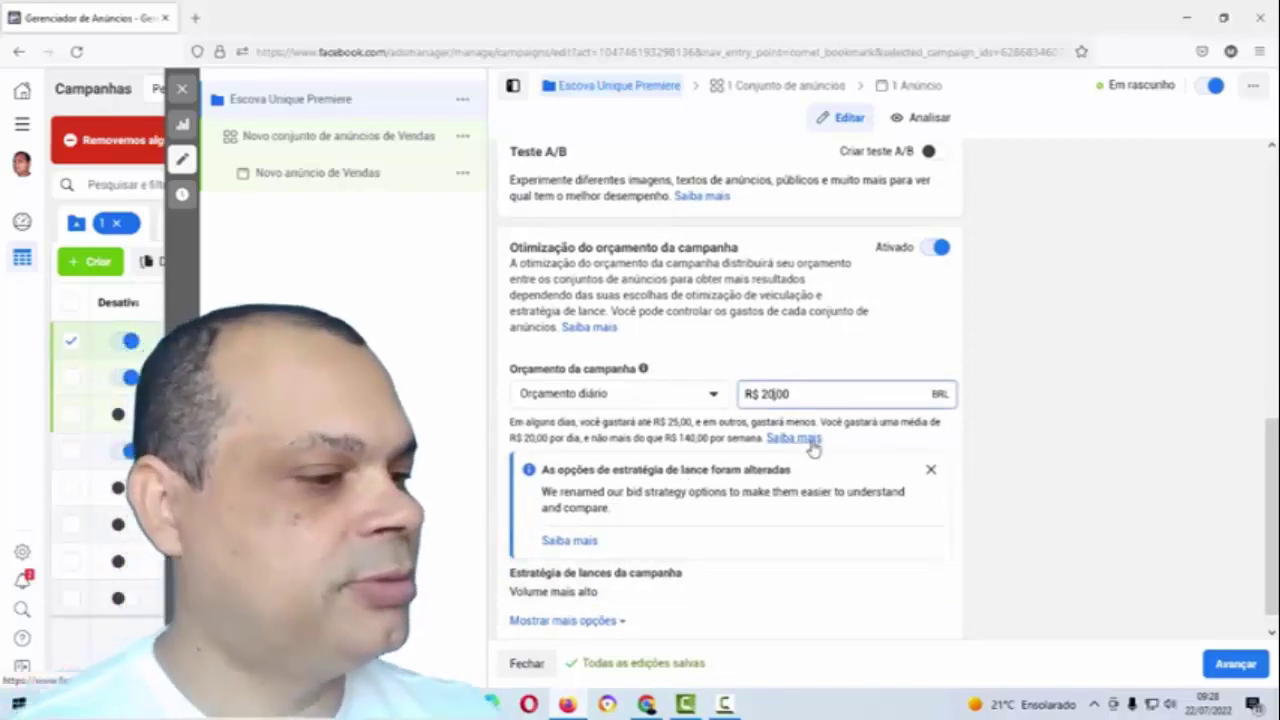
pyautogui.press('BackSpace')
pyautogui.press('BackSpace')
pyautogui.press('BackSpace')
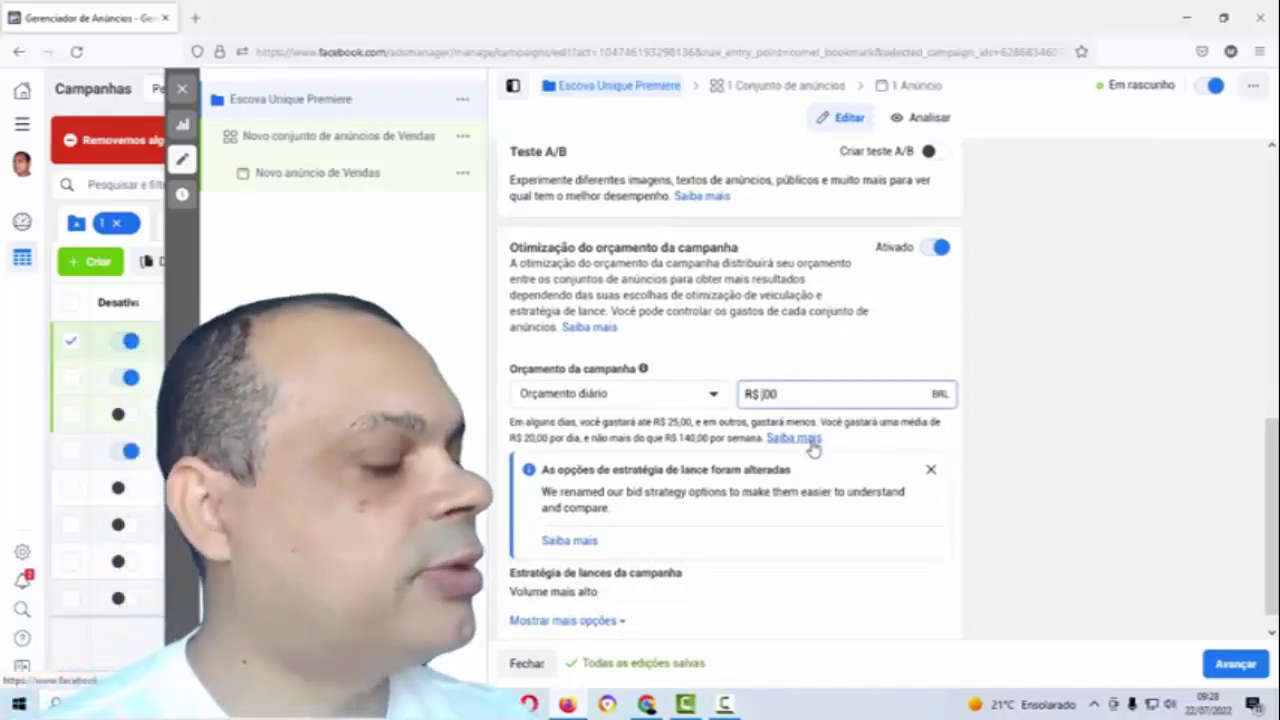
pyautogui.write('6')
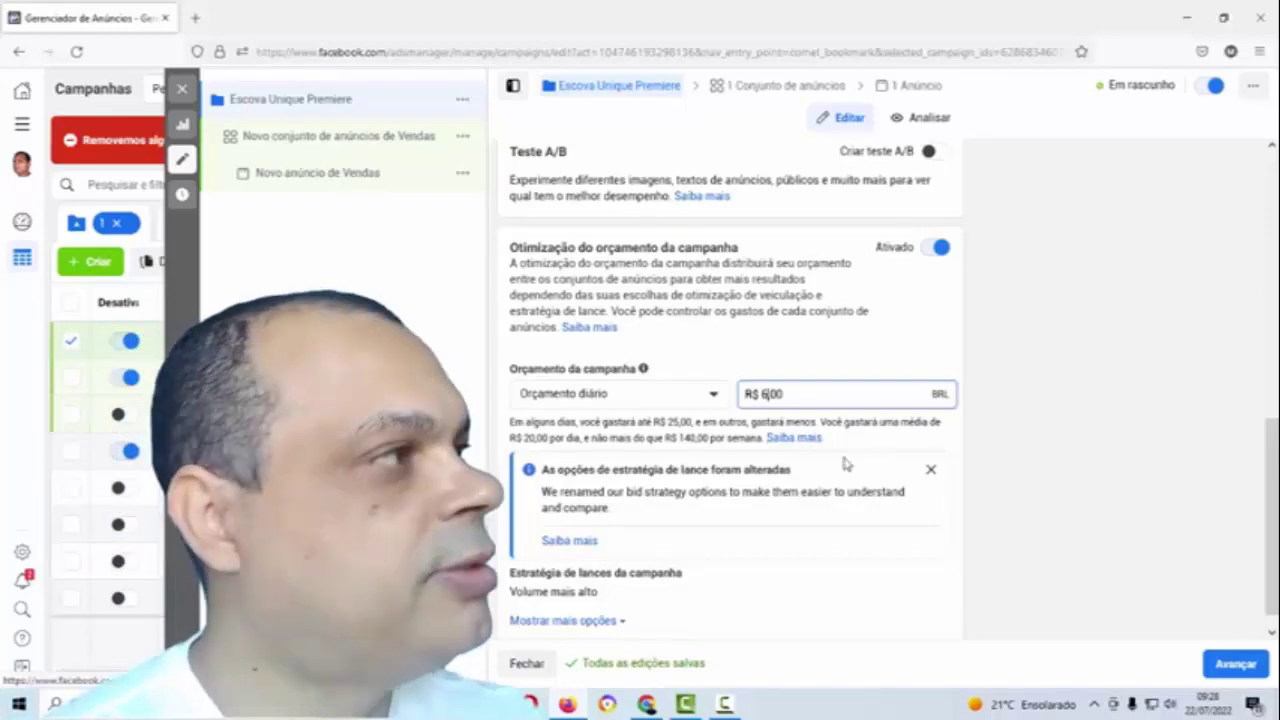
pyautogui.click(867, 358)
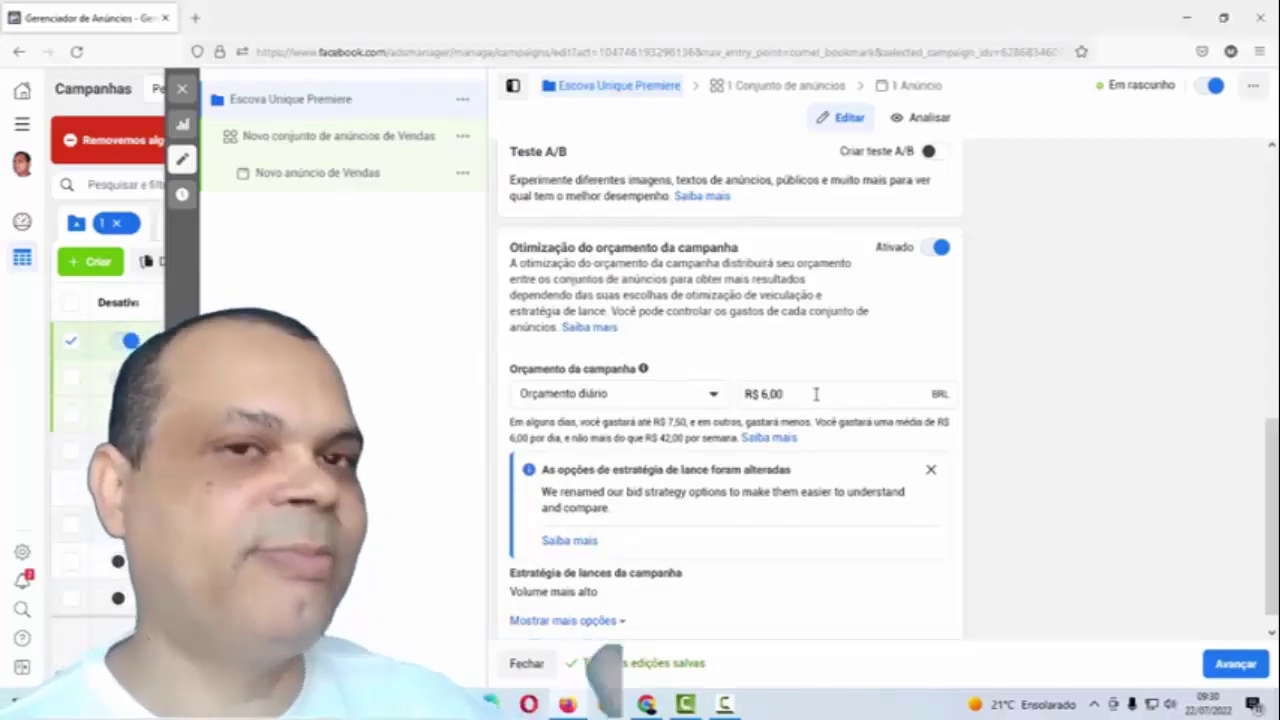
pyautogui.scroll(-1, 684, 533)
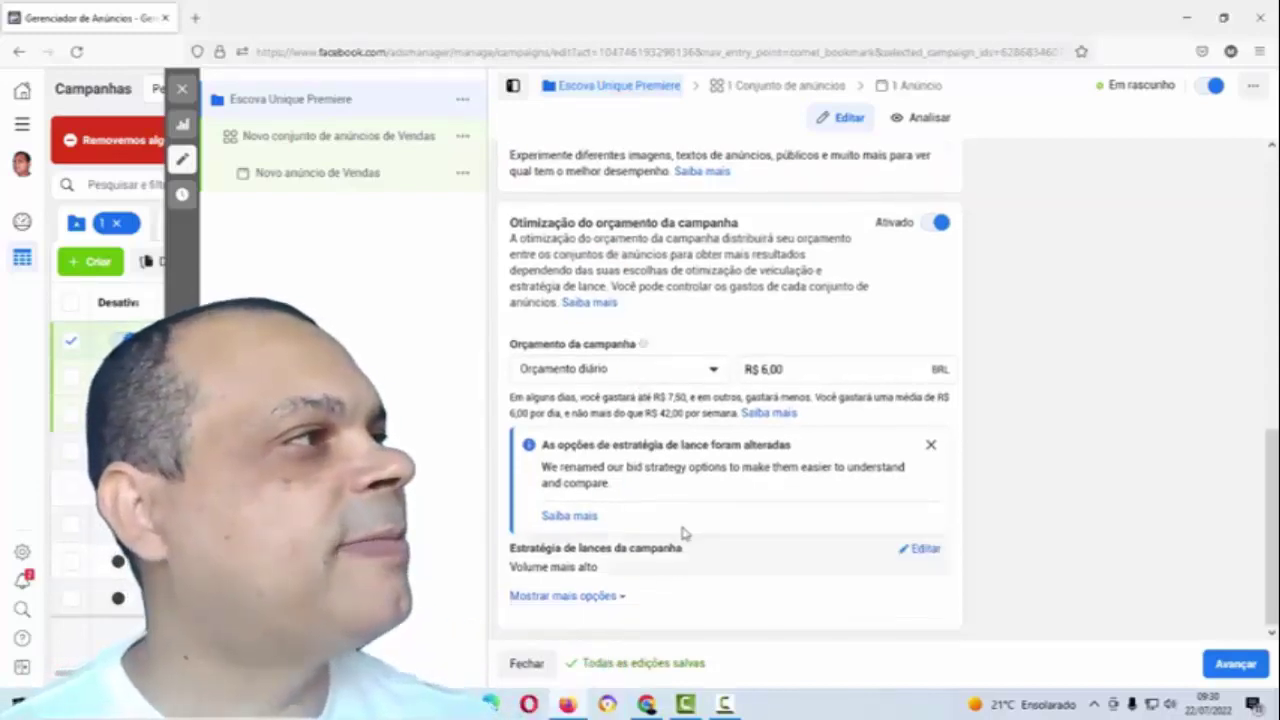
pyautogui.scroll(2, 766, 403)
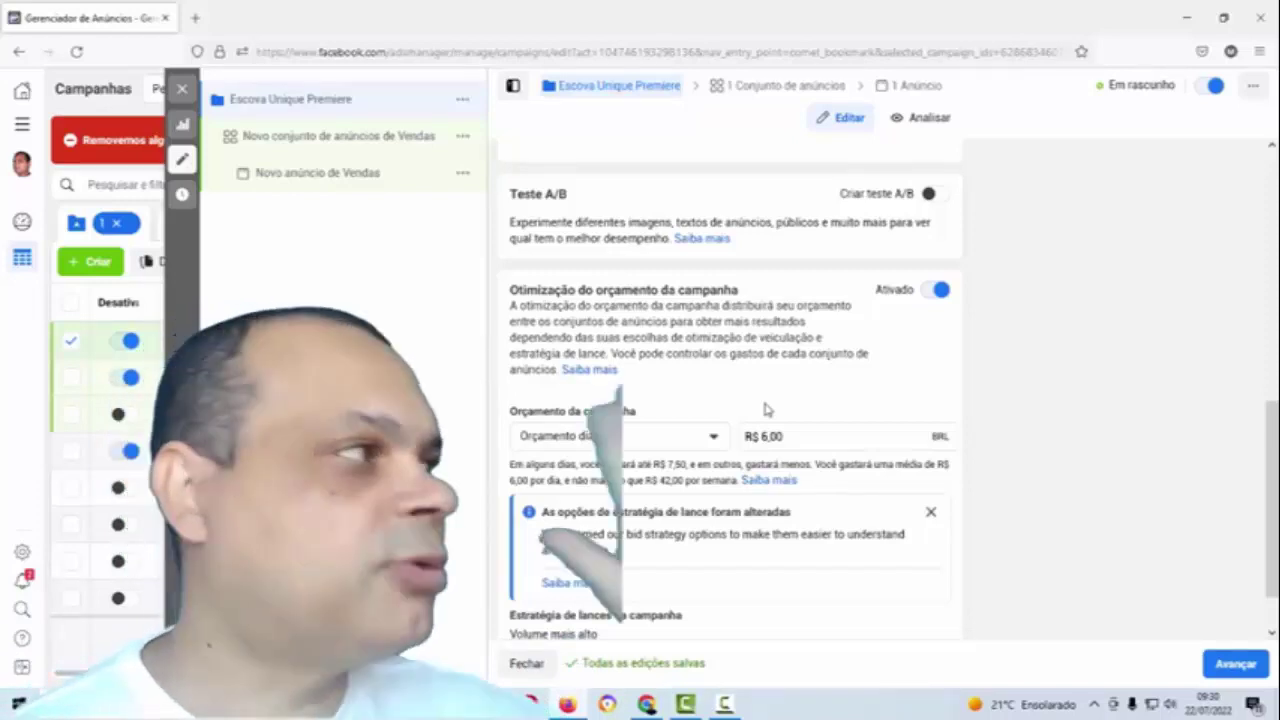
pyautogui.scroll(-1, 754, 420)
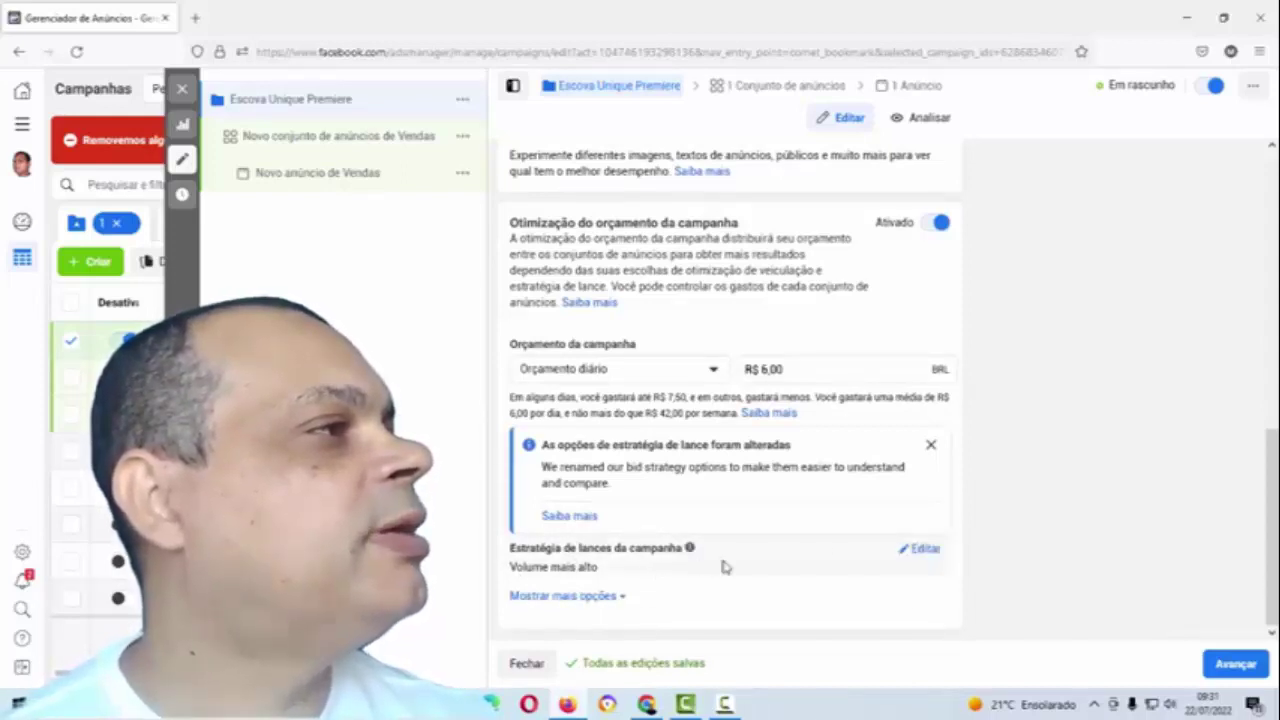
pyautogui.scroll(5, 812, 534)
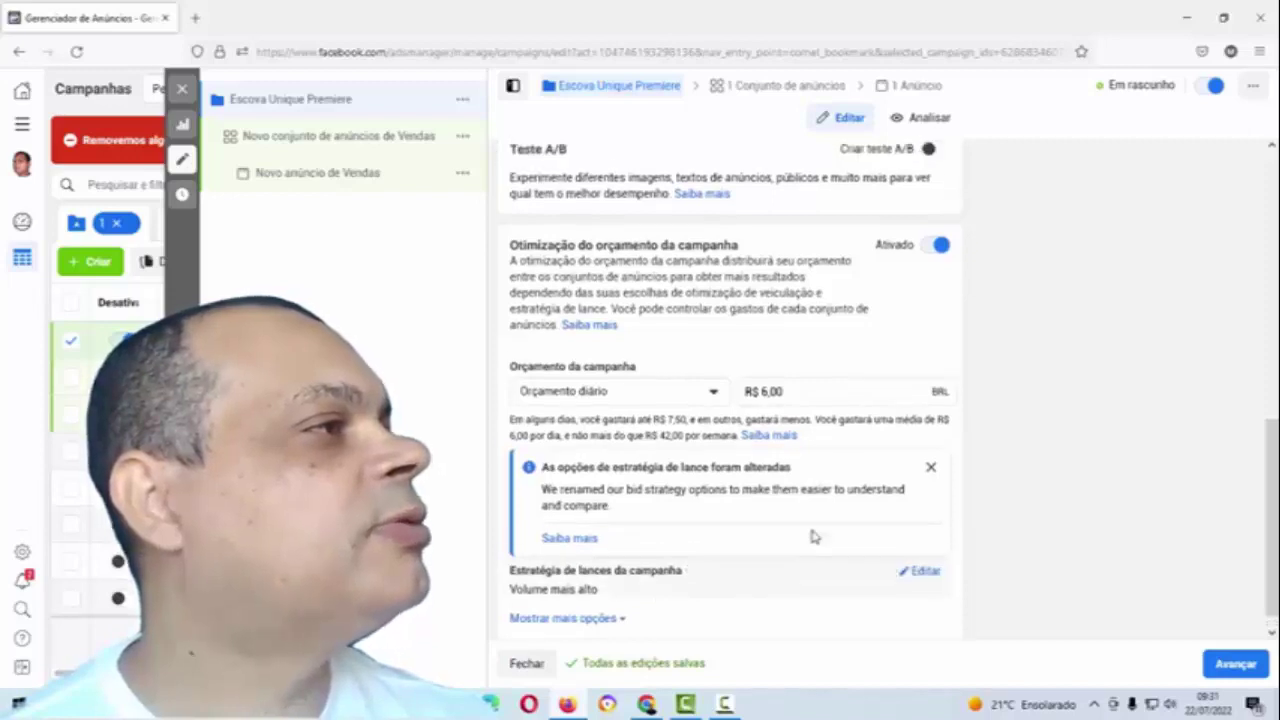
# Step: Review the campaign's daily budget settings and advance to the settings of the new sales ad set
pyautogui.scroll(1, 812, 537)
pyautogui.scroll(-5, 812, 537)
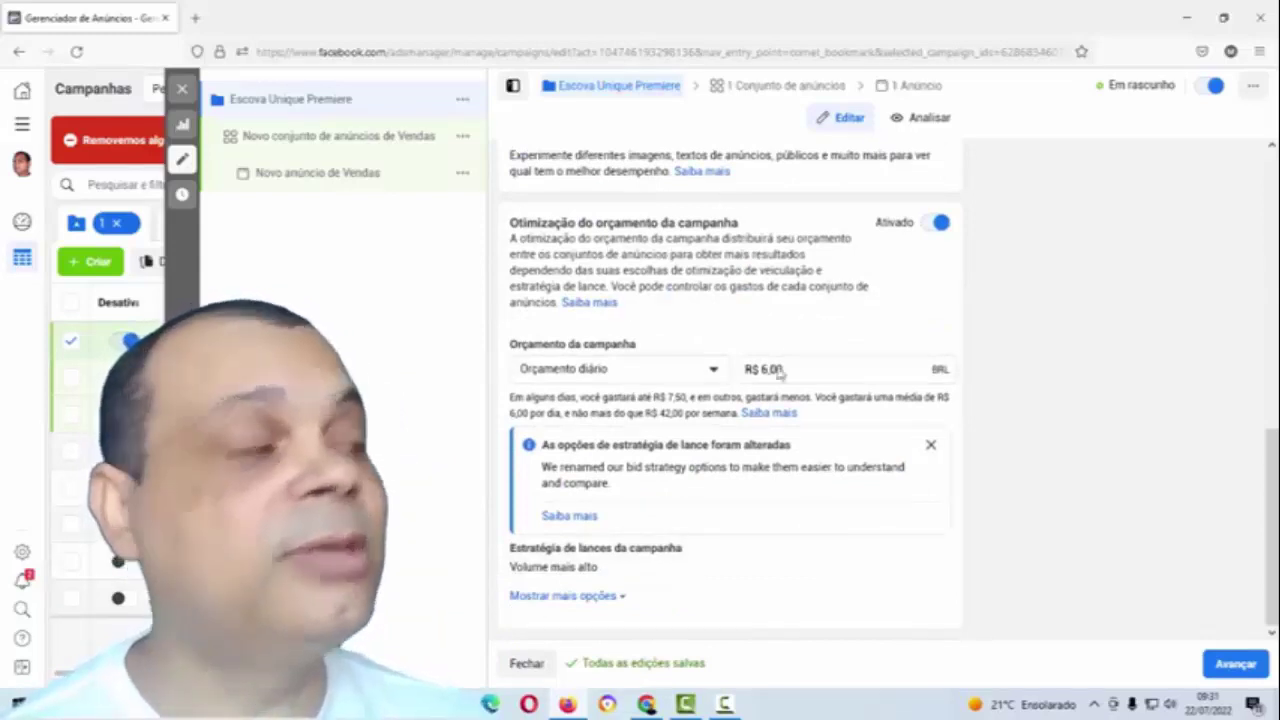
pyautogui.moveTo(838, 540)
pyautogui.scroll(1, 838, 518)
pyautogui.scroll(-1, 839, 519)
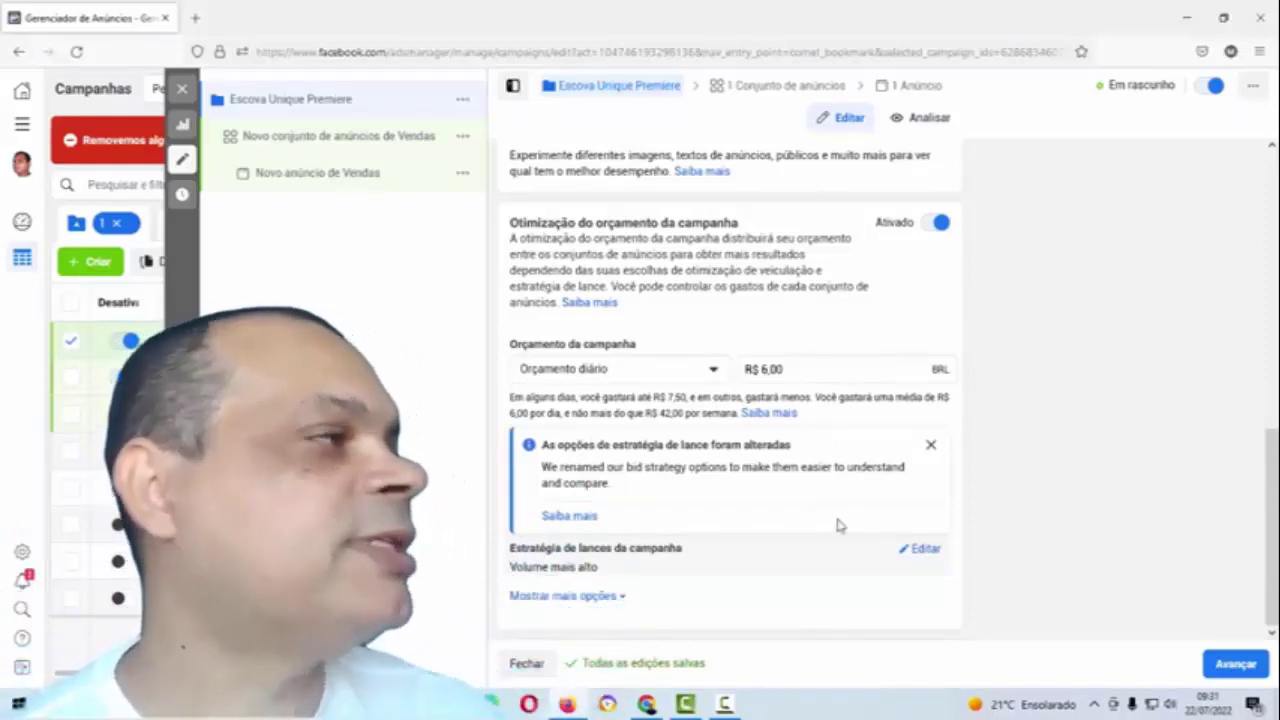
pyautogui.click(1249, 670)
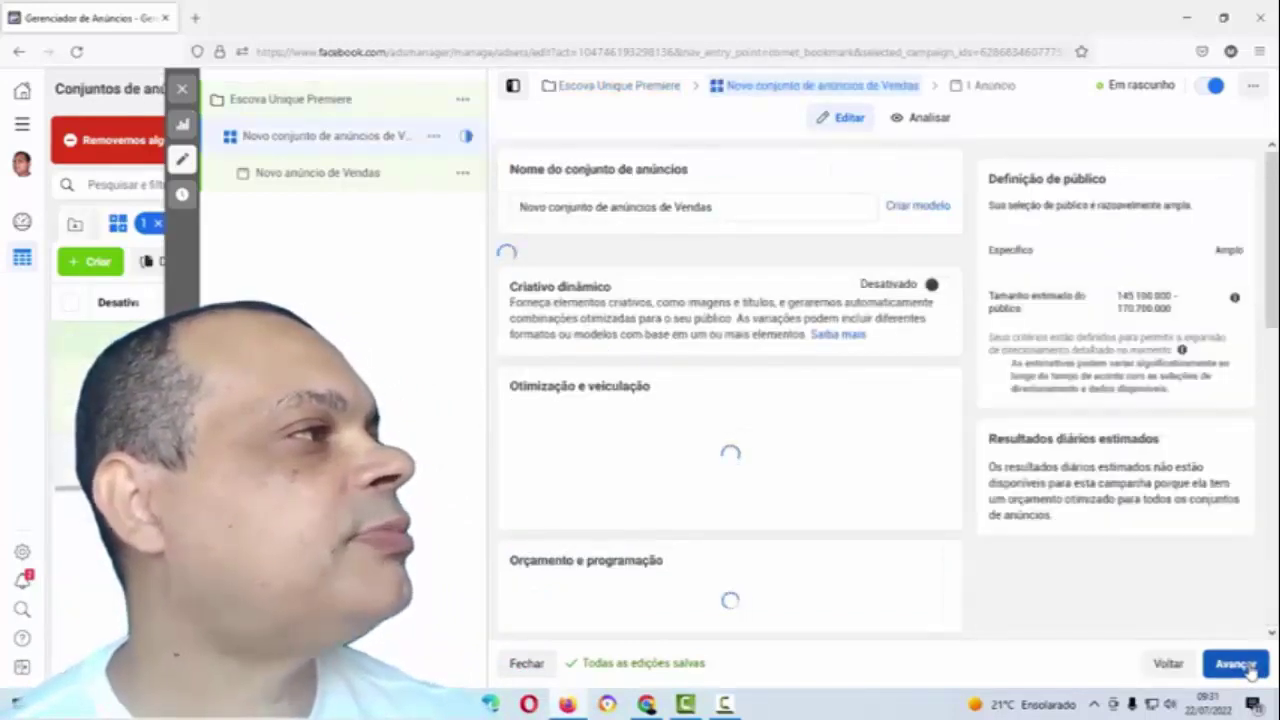
pyautogui.click(1245, 665)
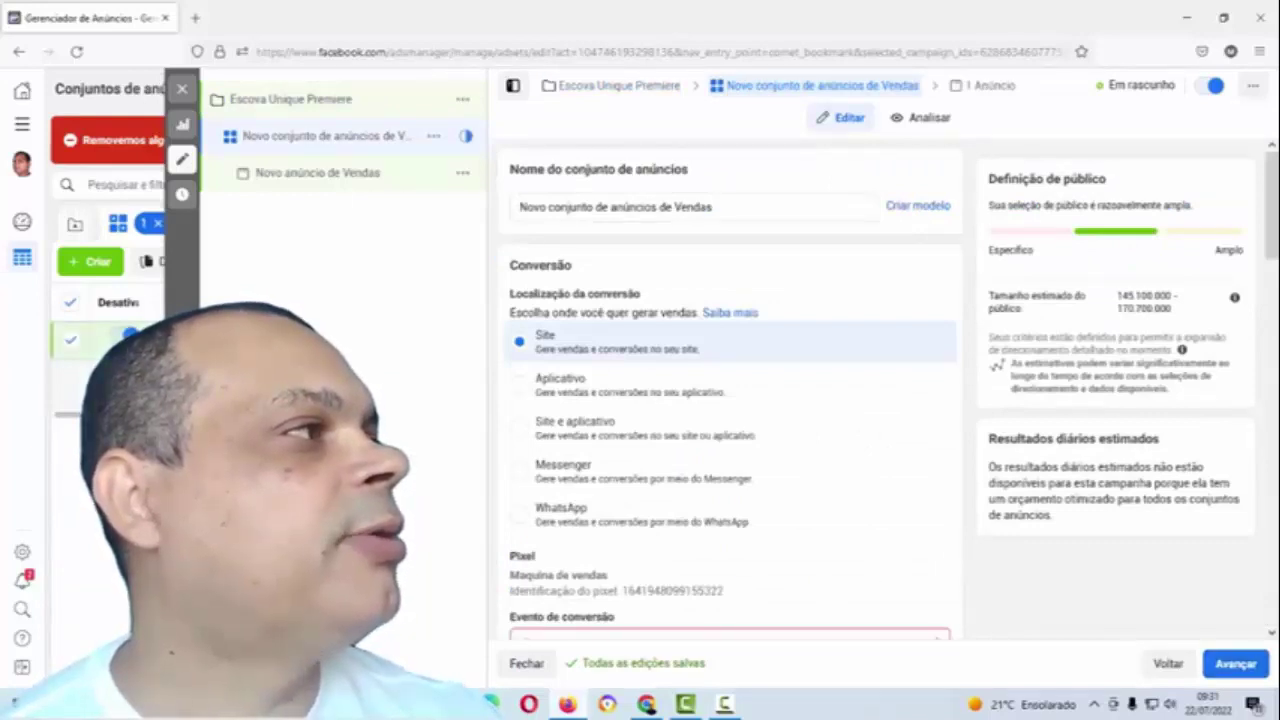
# Step: Keep Site as the conversion location and choose Comprar as the ad set's conversion event
pyautogui.scroll(-1, 678, 505)
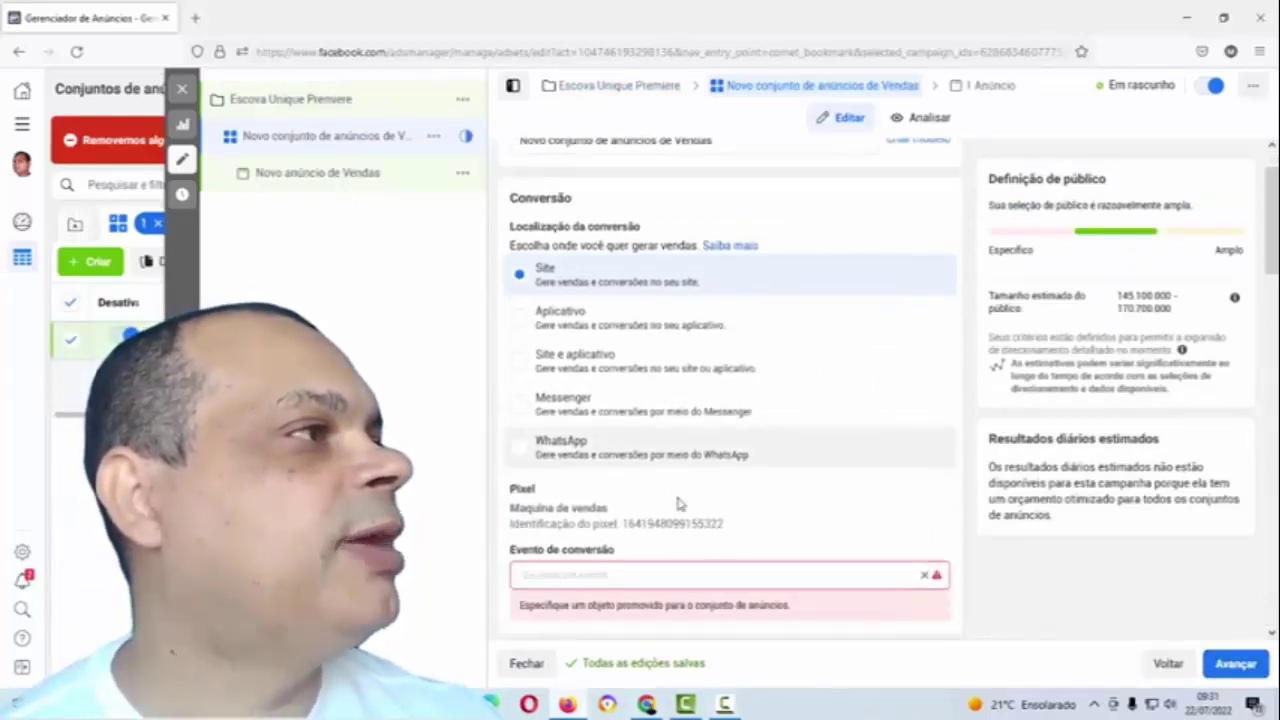
pyautogui.scroll(1, 678, 504)
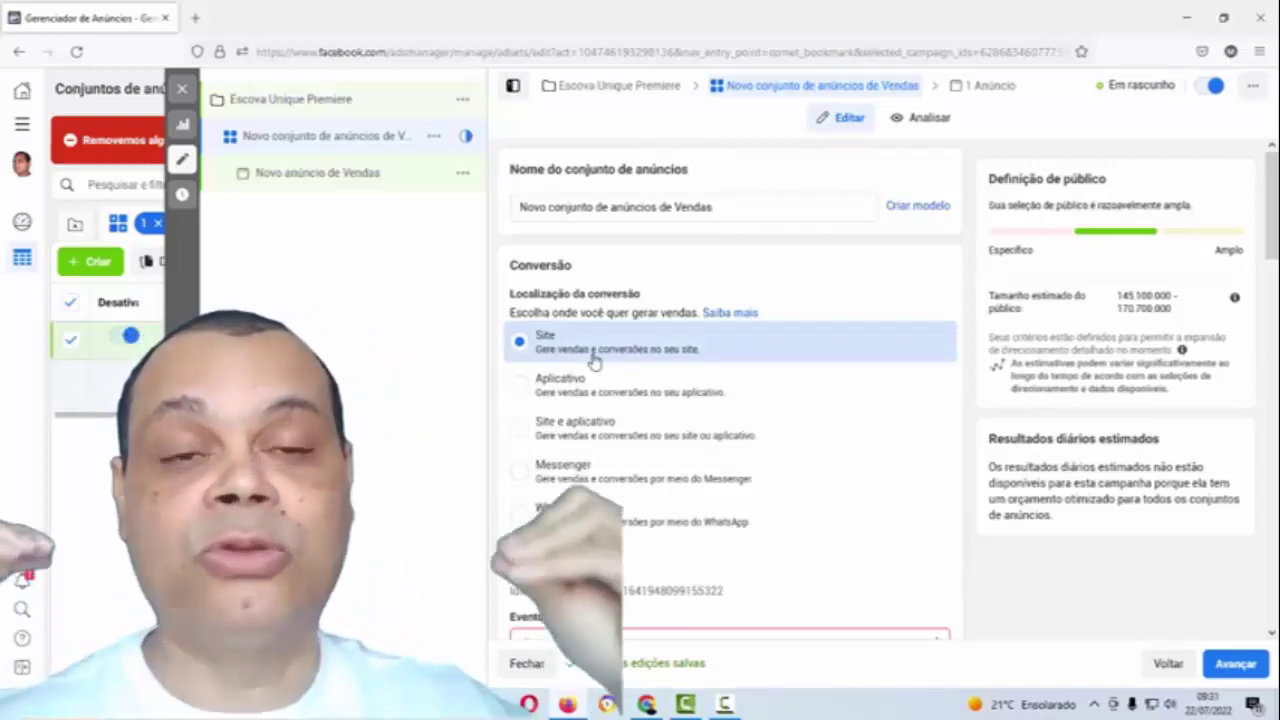
pyautogui.scroll(-2, 590, 365)
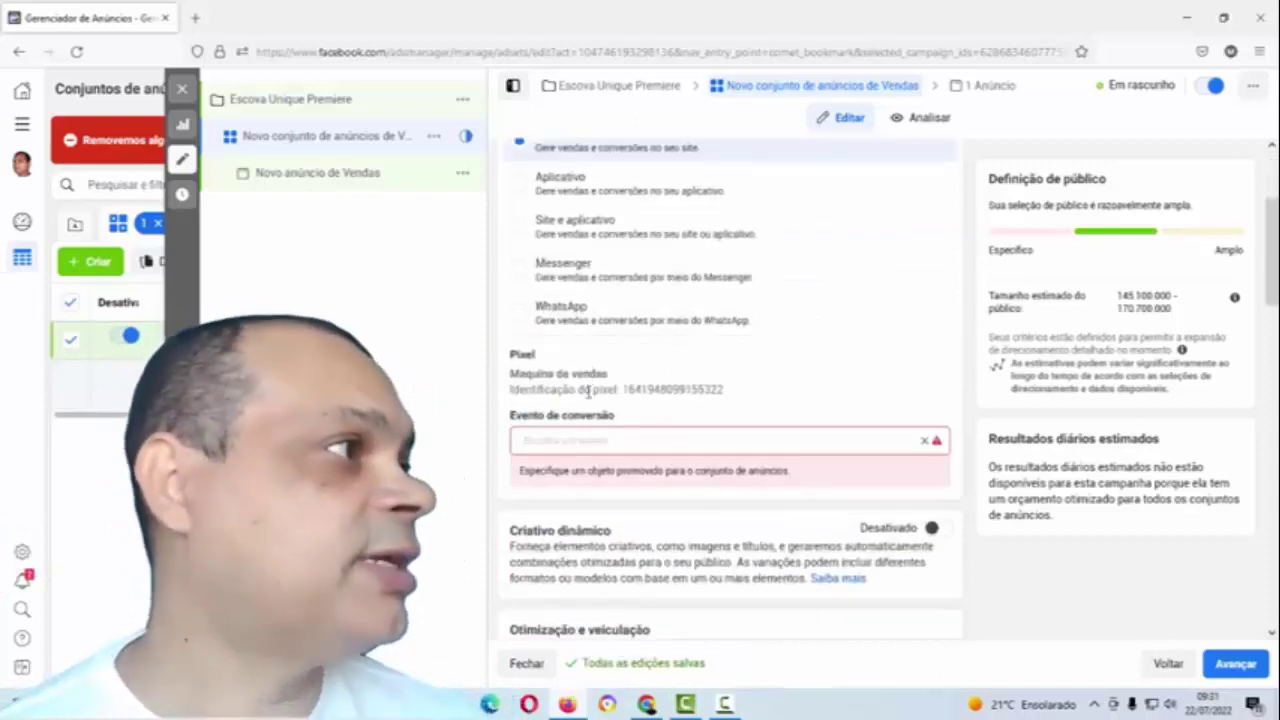
pyautogui.click(555, 441)
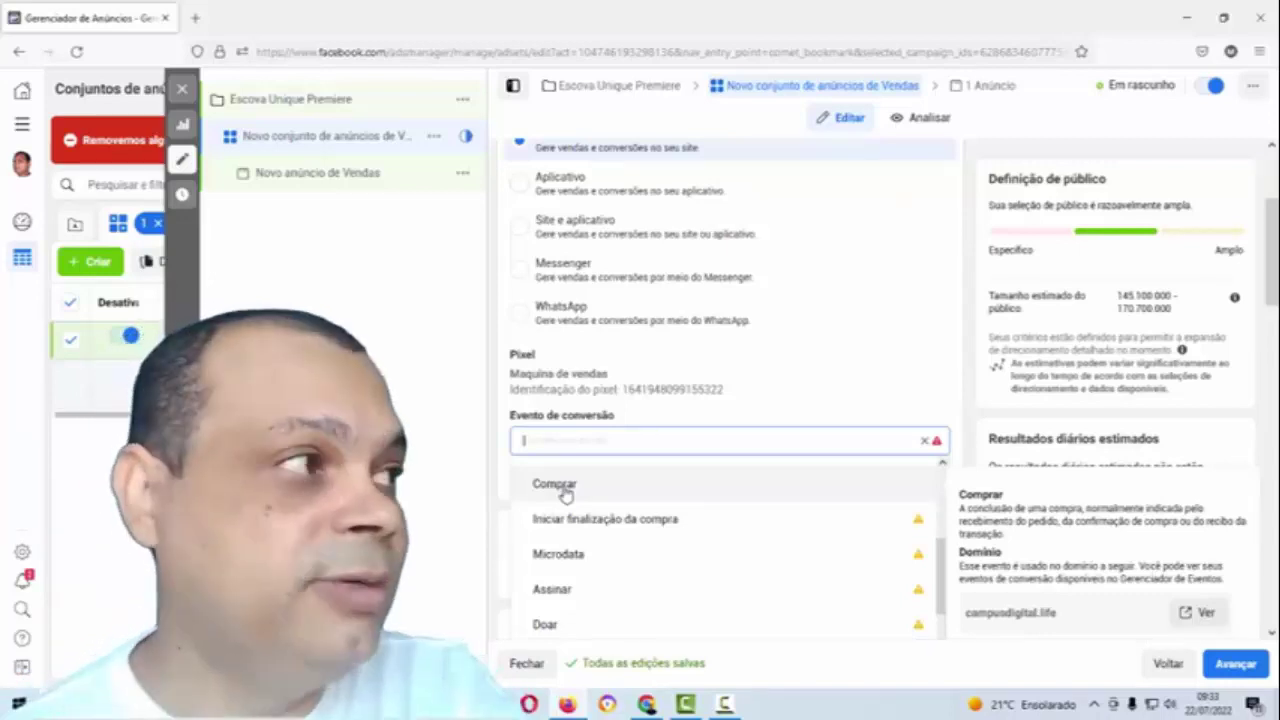
pyautogui.click(555, 484)
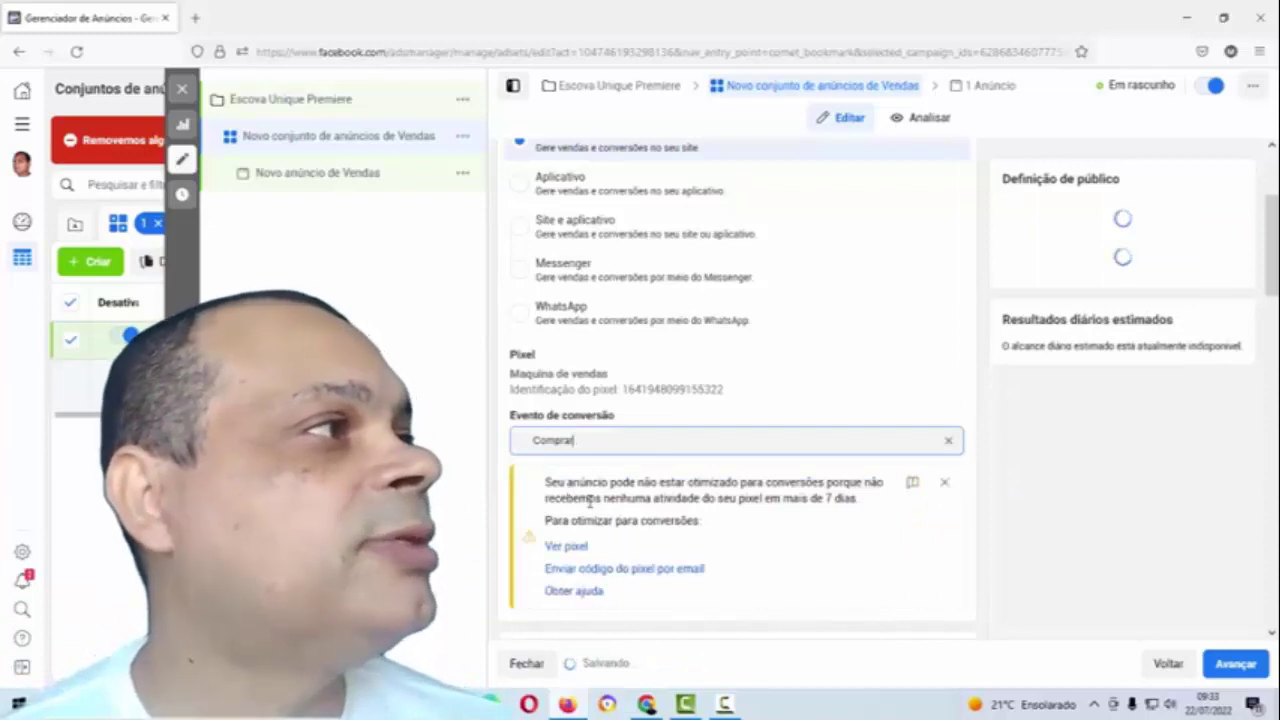
# Step: Expand the additional optimization and delivery options to show the ad set's billing and attribution settings
pyautogui.scroll(-2, 618, 453)
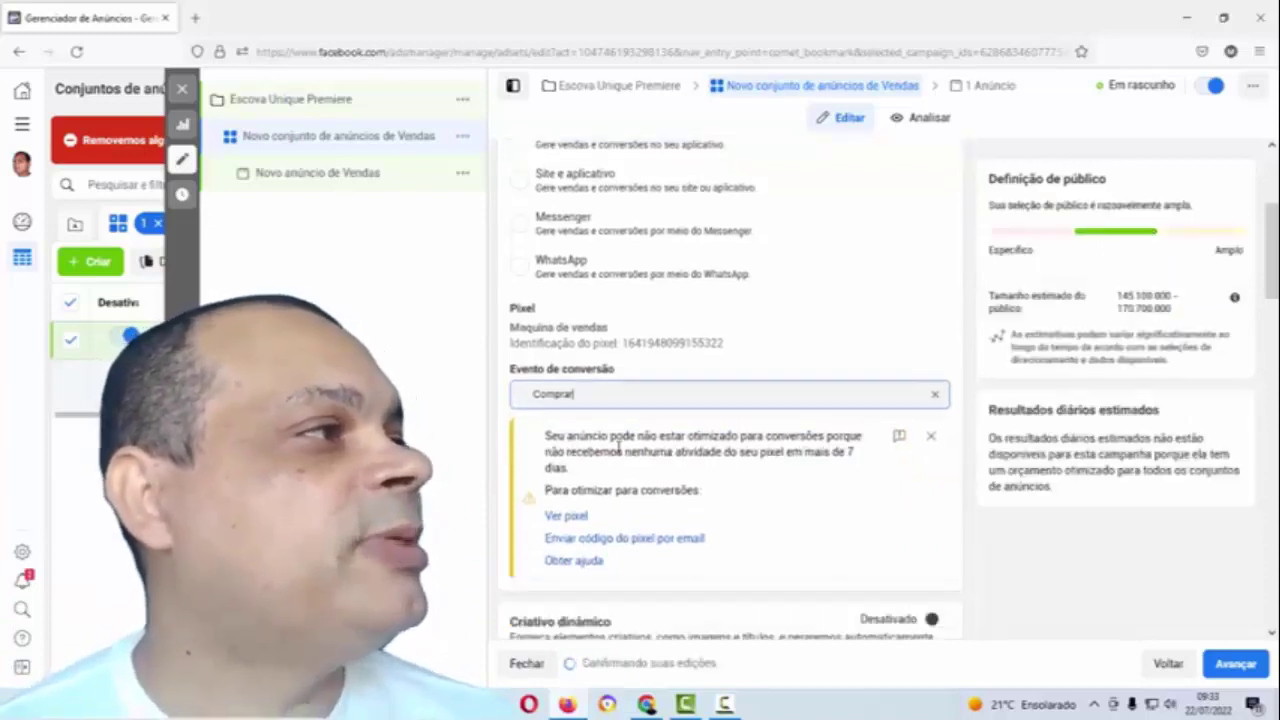
pyautogui.scroll(-2, 618, 453)
pyautogui.scroll(1, 618, 453)
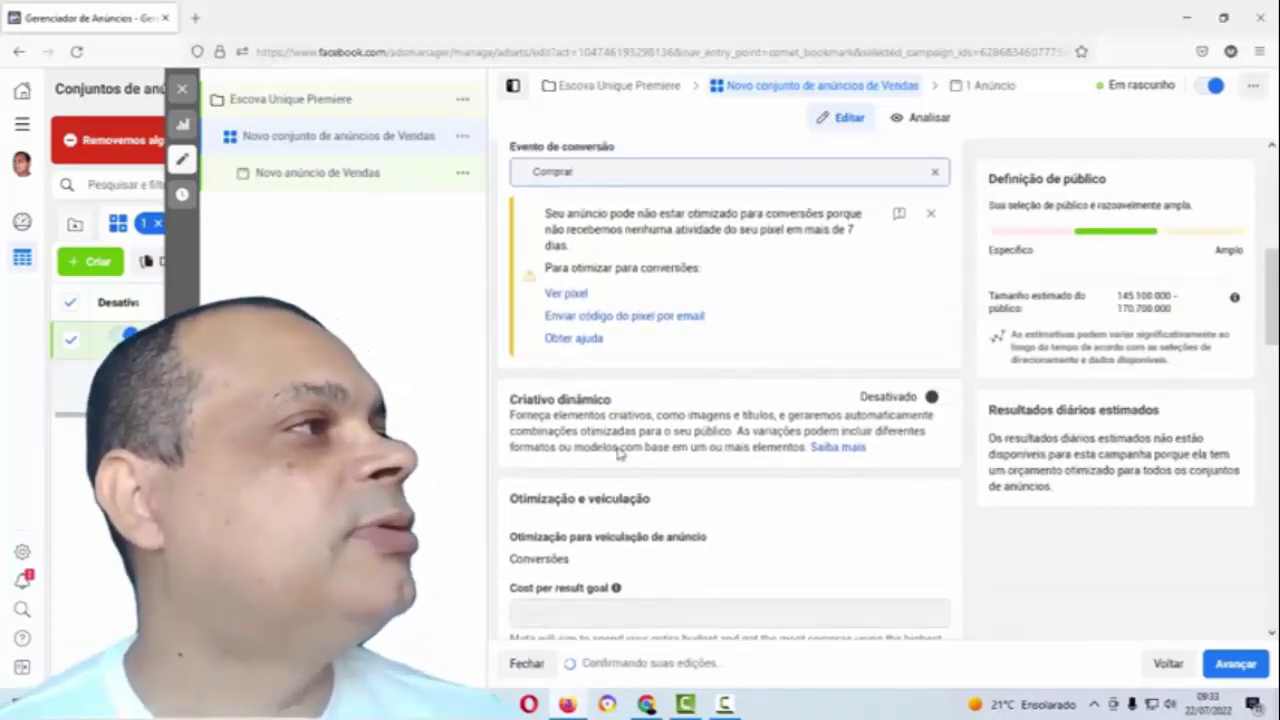
pyautogui.scroll(-3, 618, 453)
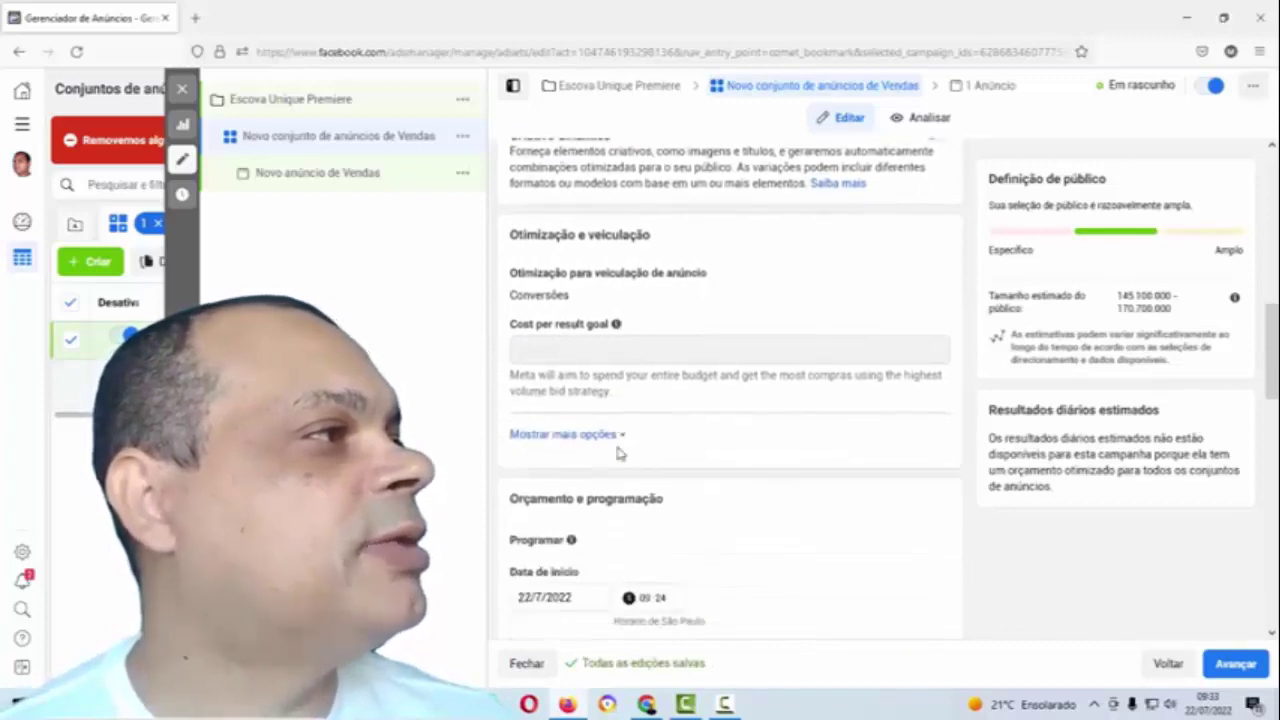
pyautogui.click(566, 490)
pyautogui.scroll(-3, 548, 413)
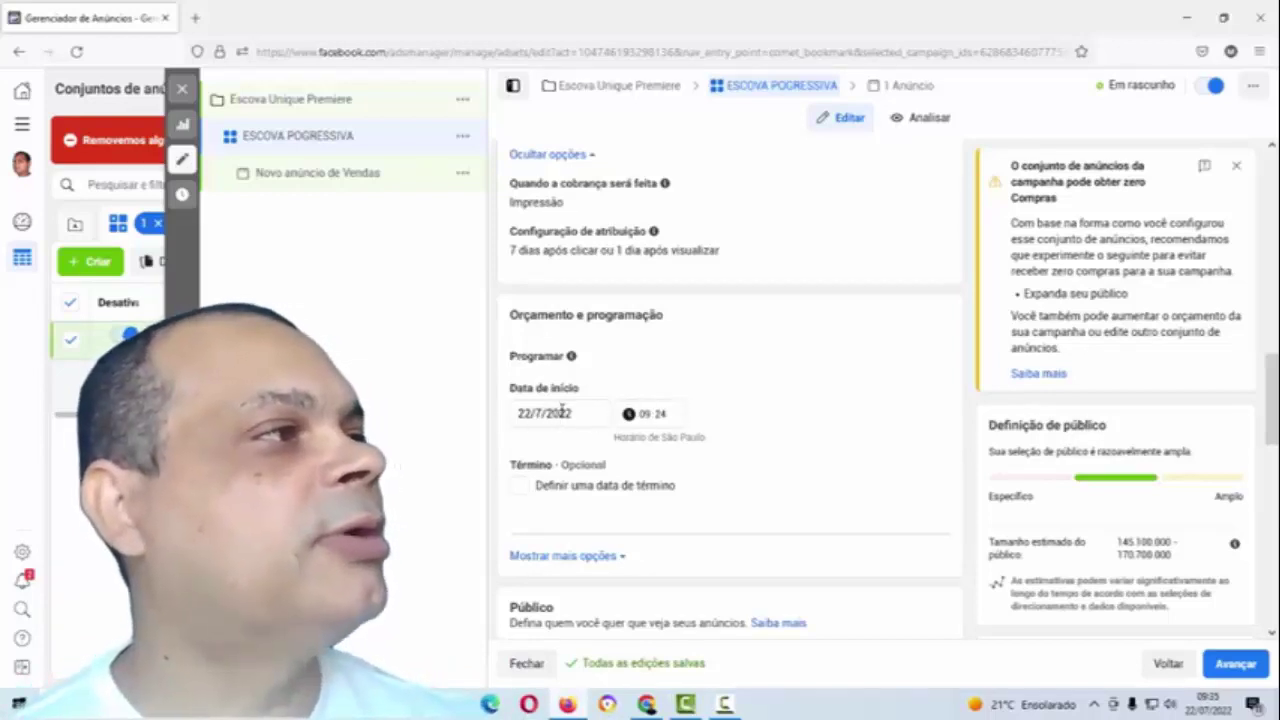
# Step: Check the start date calendar without changing it, and try an end date after 1 semana before removing the end date
pyautogui.click(562, 410)
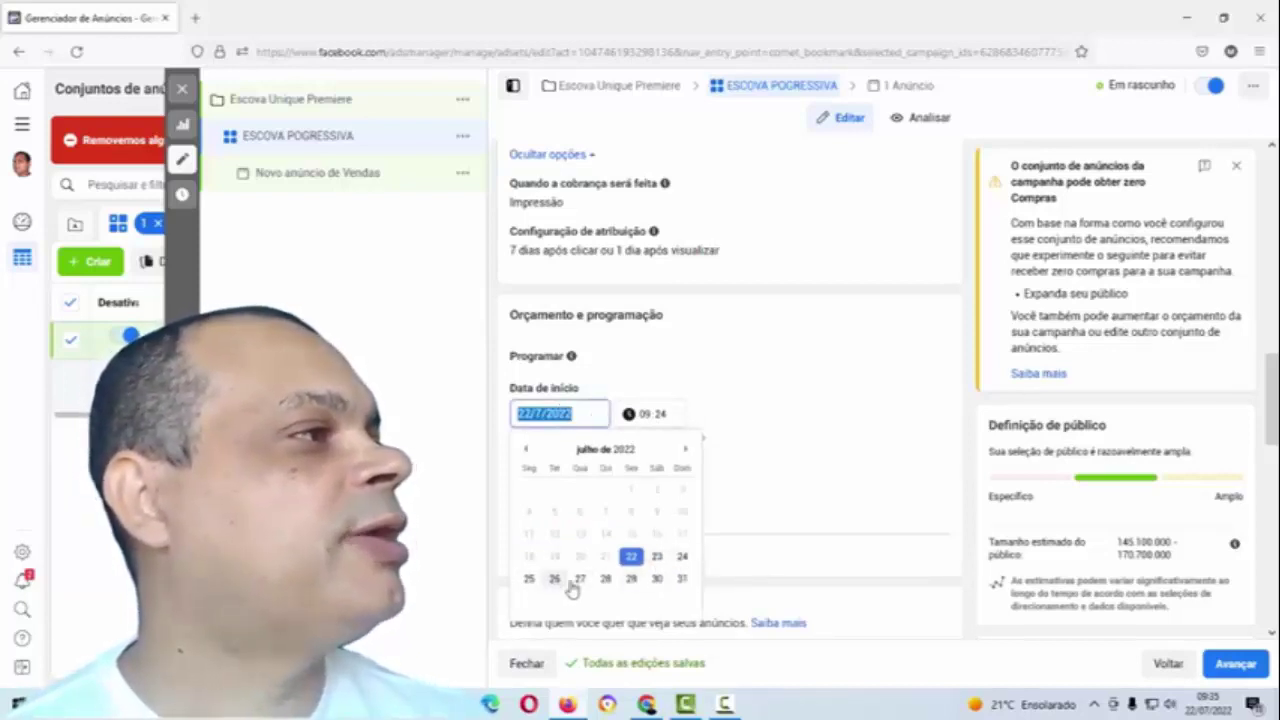
pyautogui.click(723, 431)
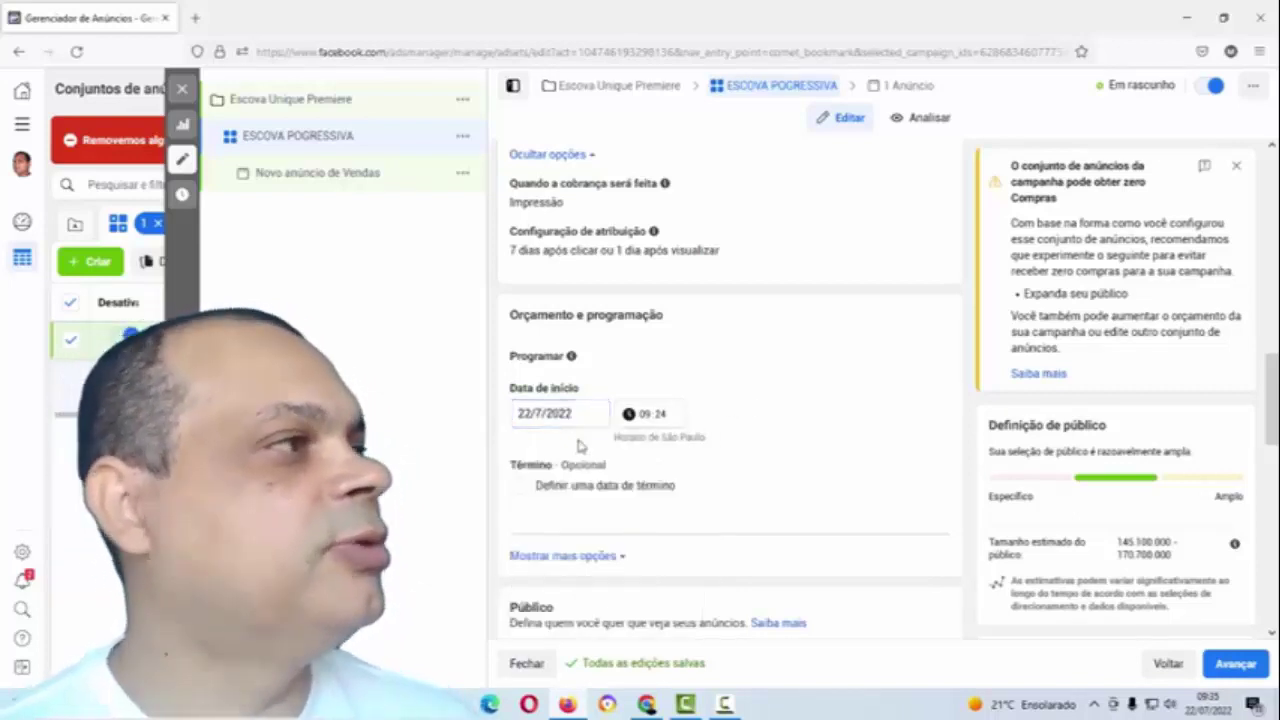
pyautogui.click(516, 487)
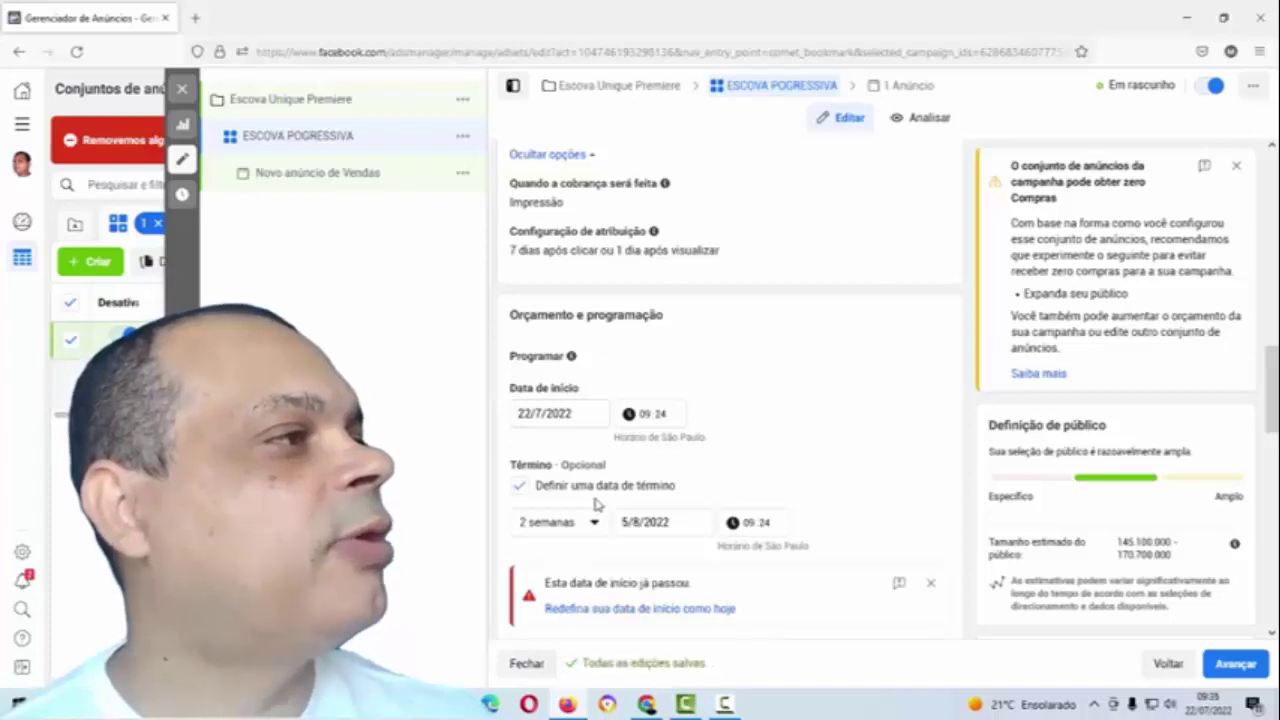
pyautogui.click(567, 527)
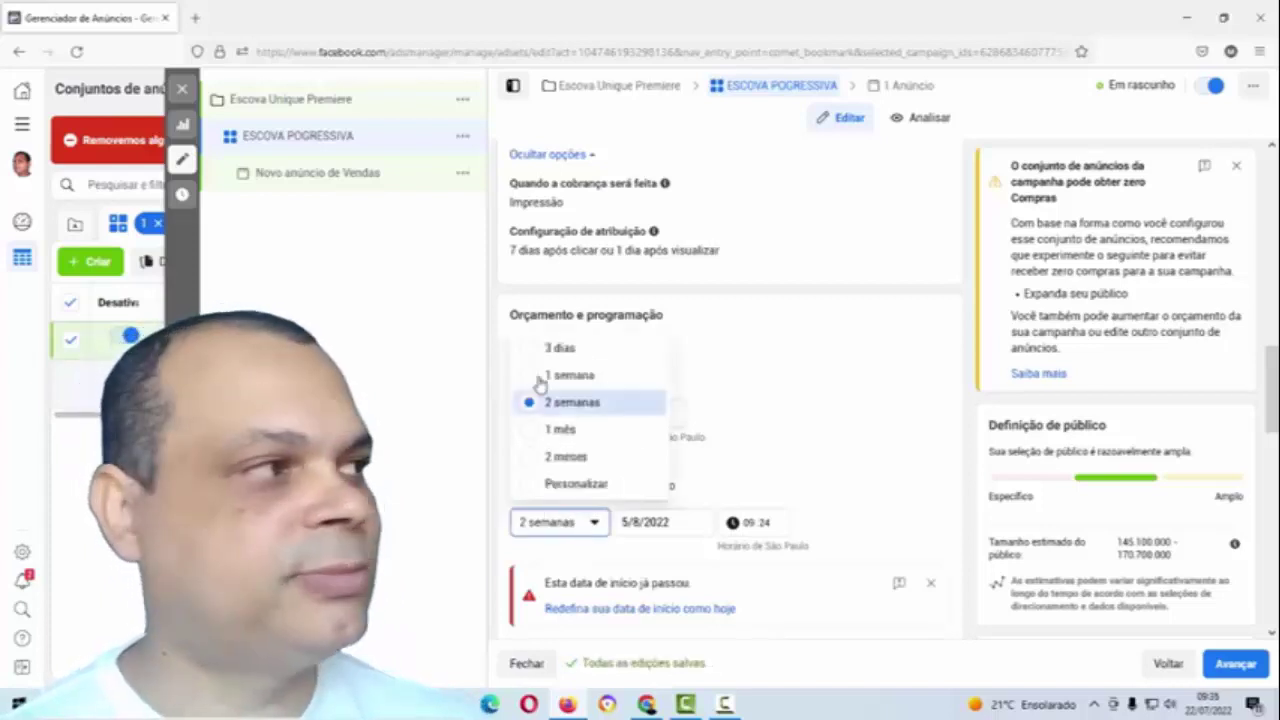
pyautogui.click(560, 378)
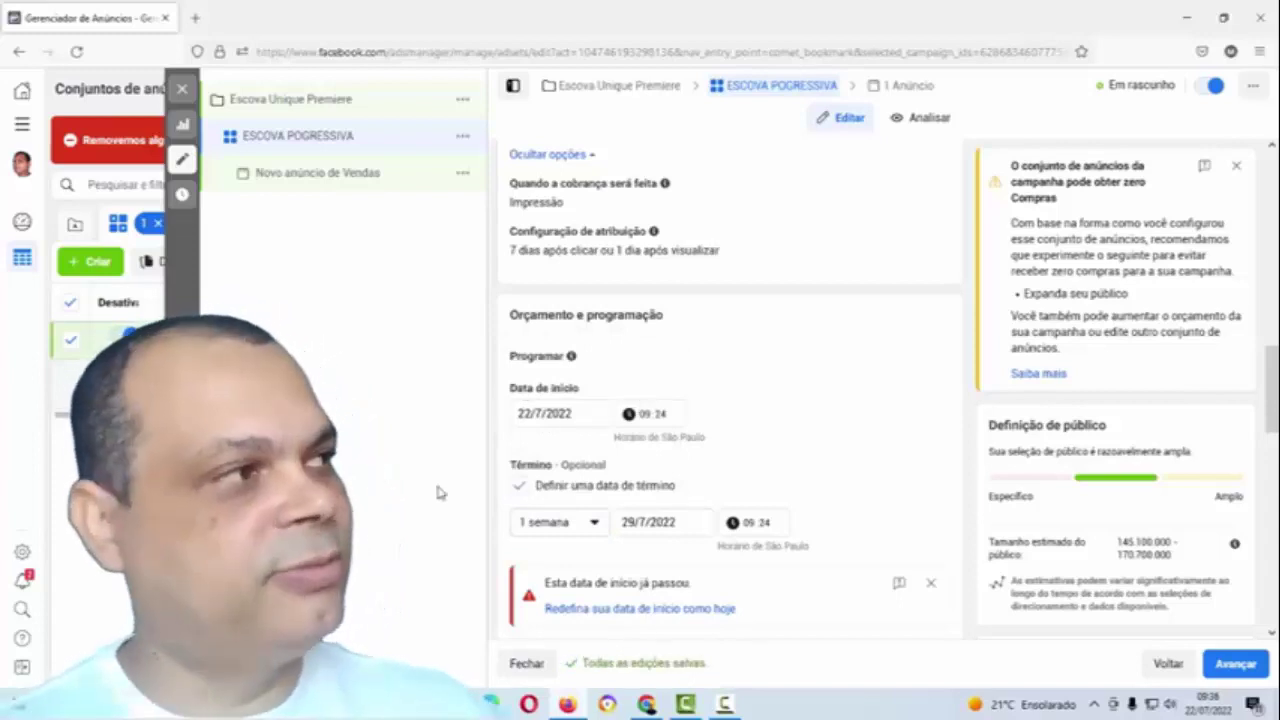
pyautogui.click(520, 486)
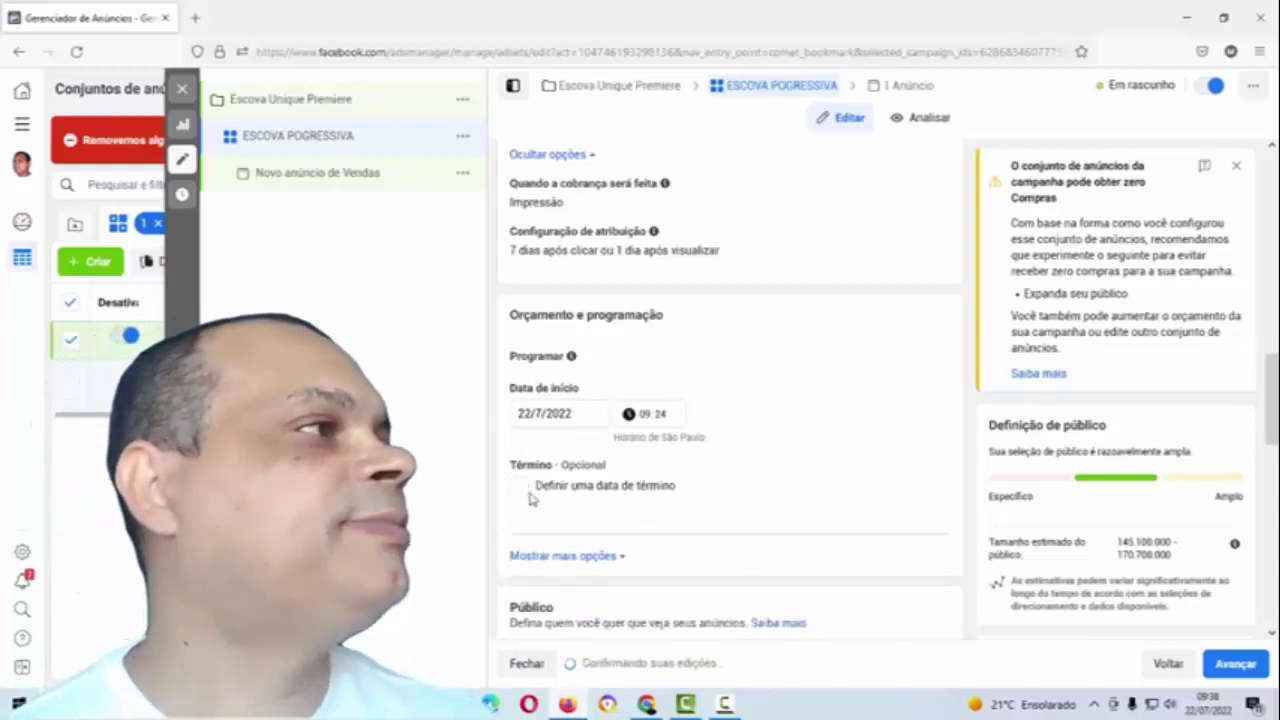
# Step: Examine the sources offered for a new custom audience and the list of existing audiences, without selecting any
pyautogui.scroll(-2, 549, 455)
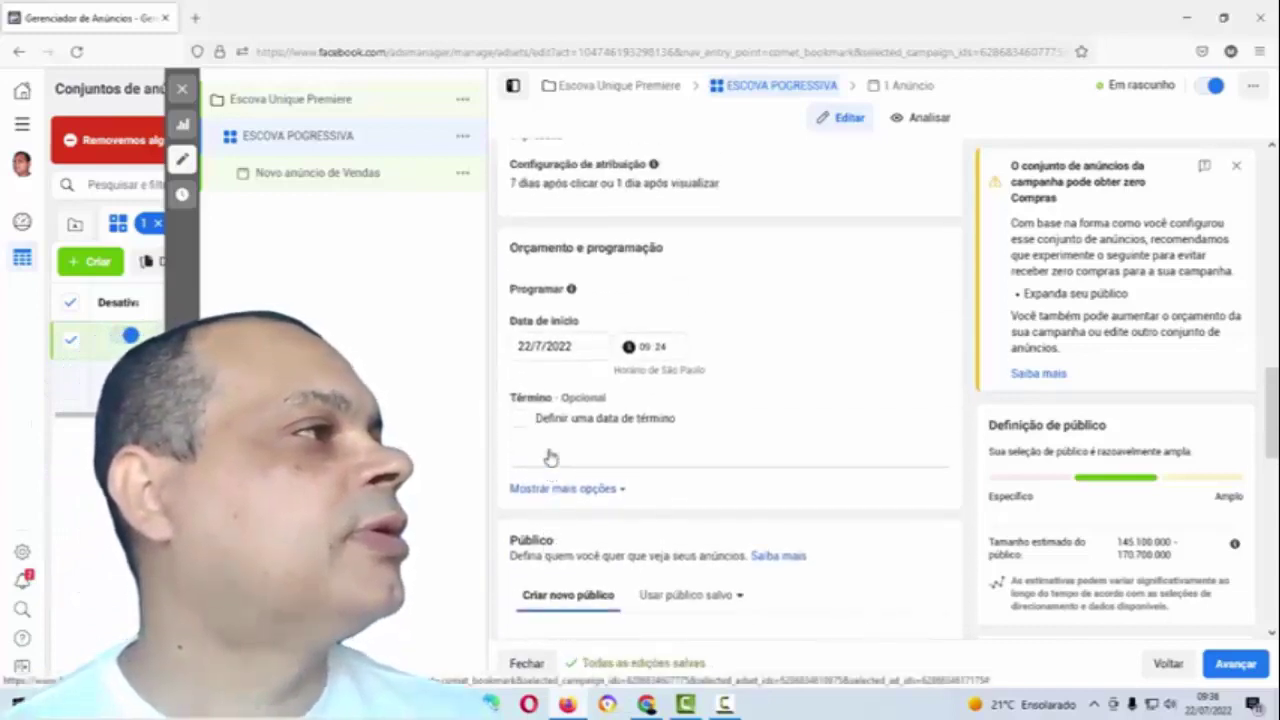
pyautogui.scroll(-2, 549, 455)
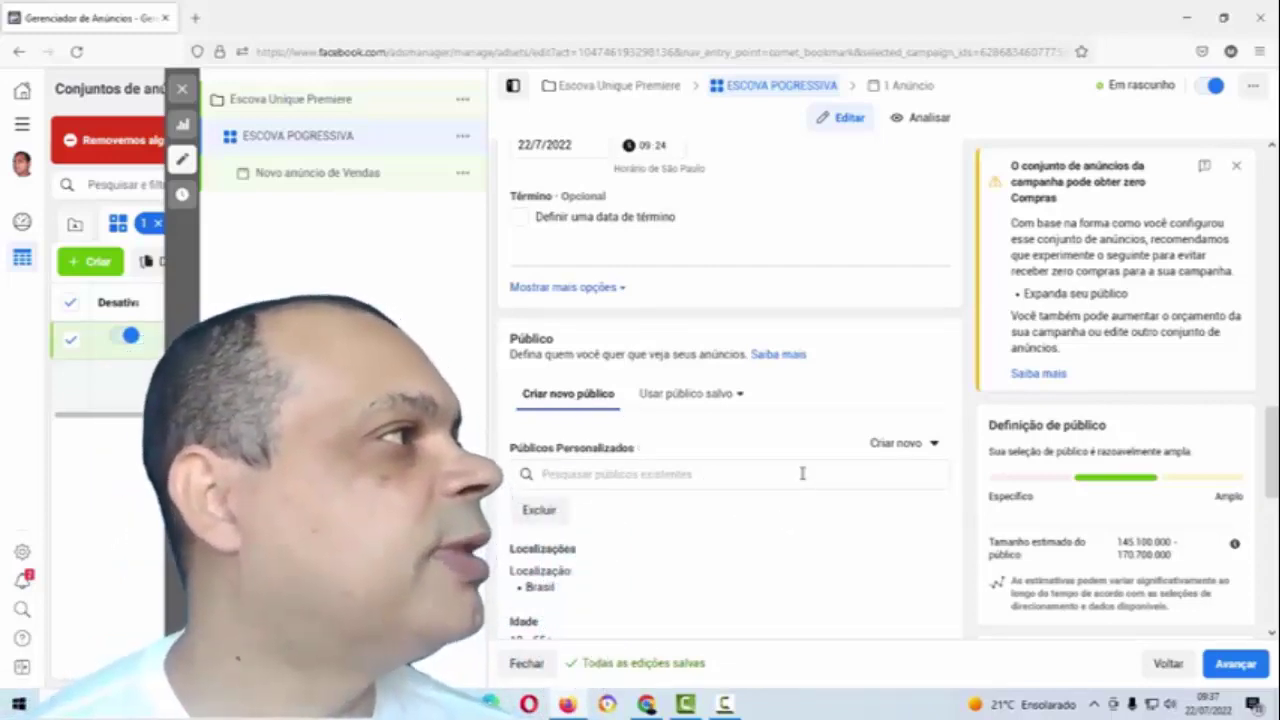
pyautogui.scroll(-1, 803, 480)
pyautogui.scroll(1, 803, 480)
pyautogui.scroll(-1, 803, 480)
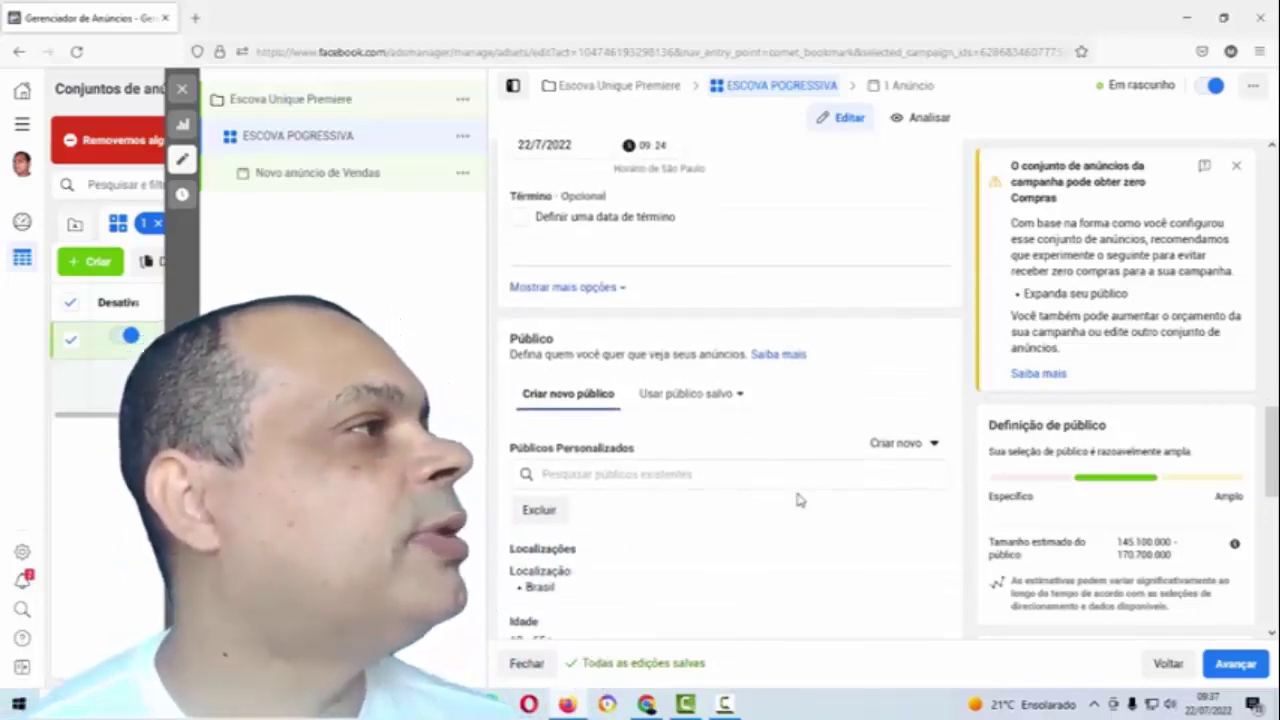
pyautogui.scroll(-1, 919, 458)
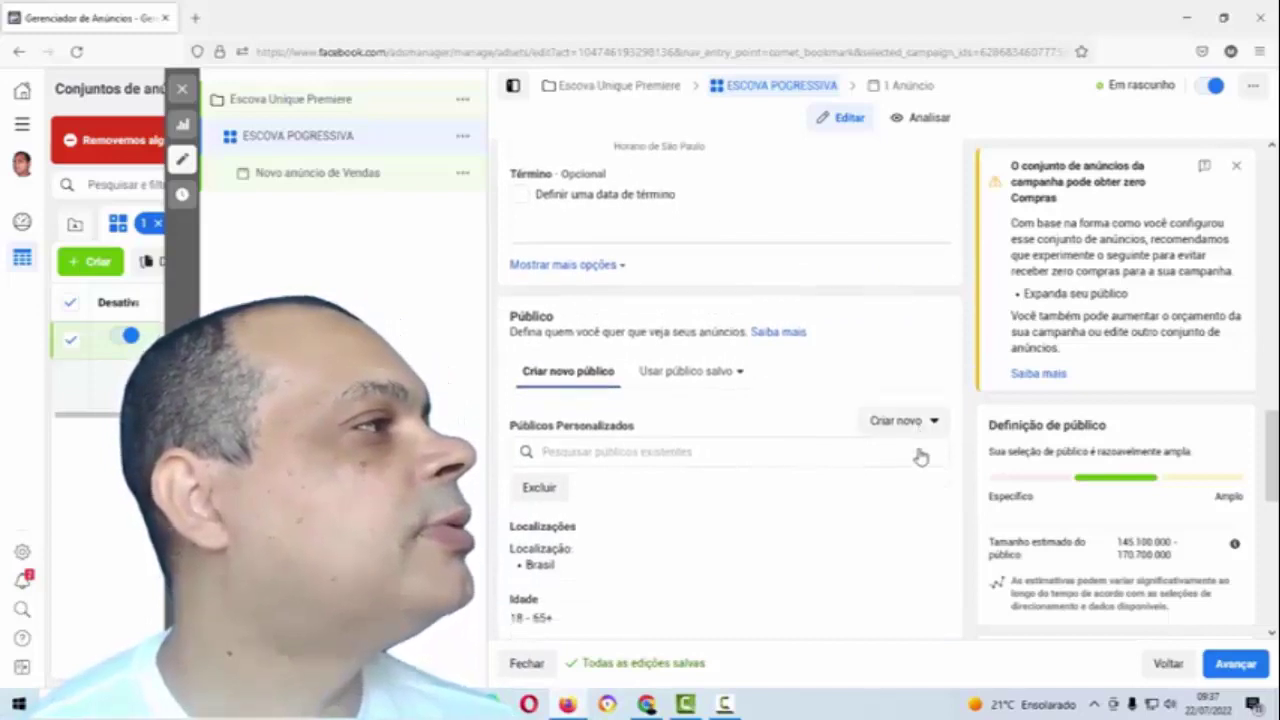
pyautogui.click(904, 378)
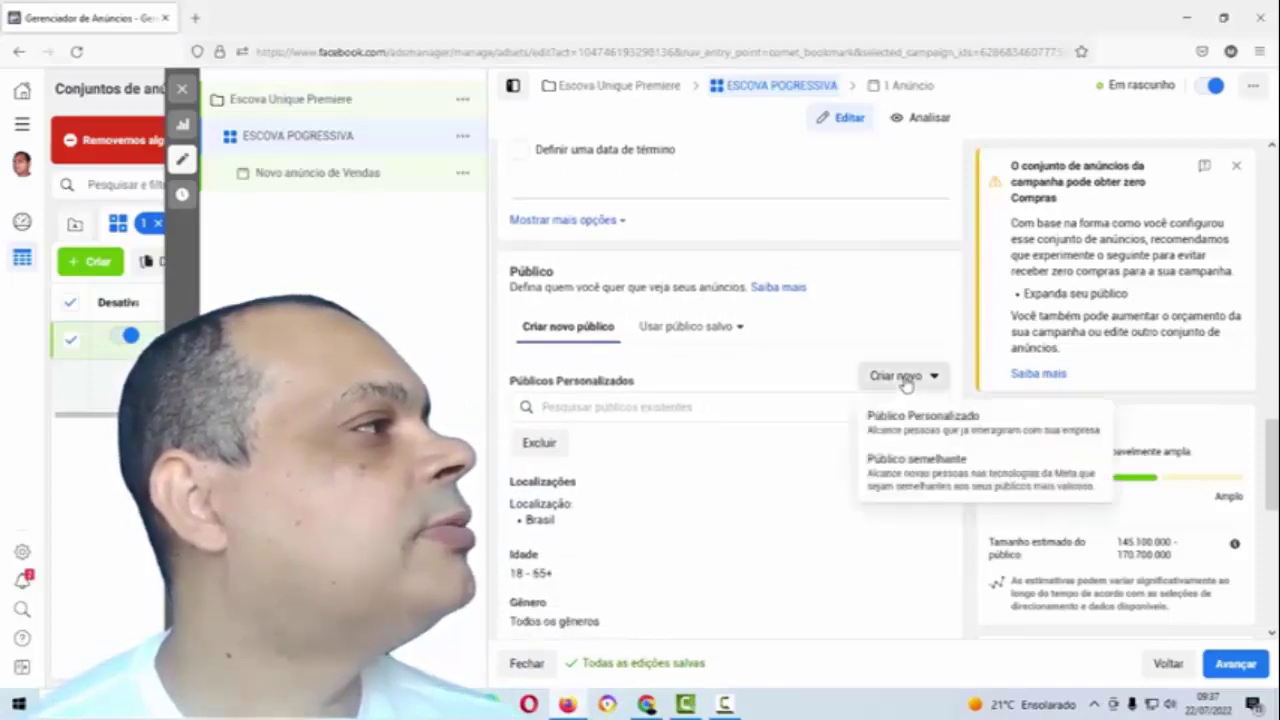
pyautogui.click(915, 420)
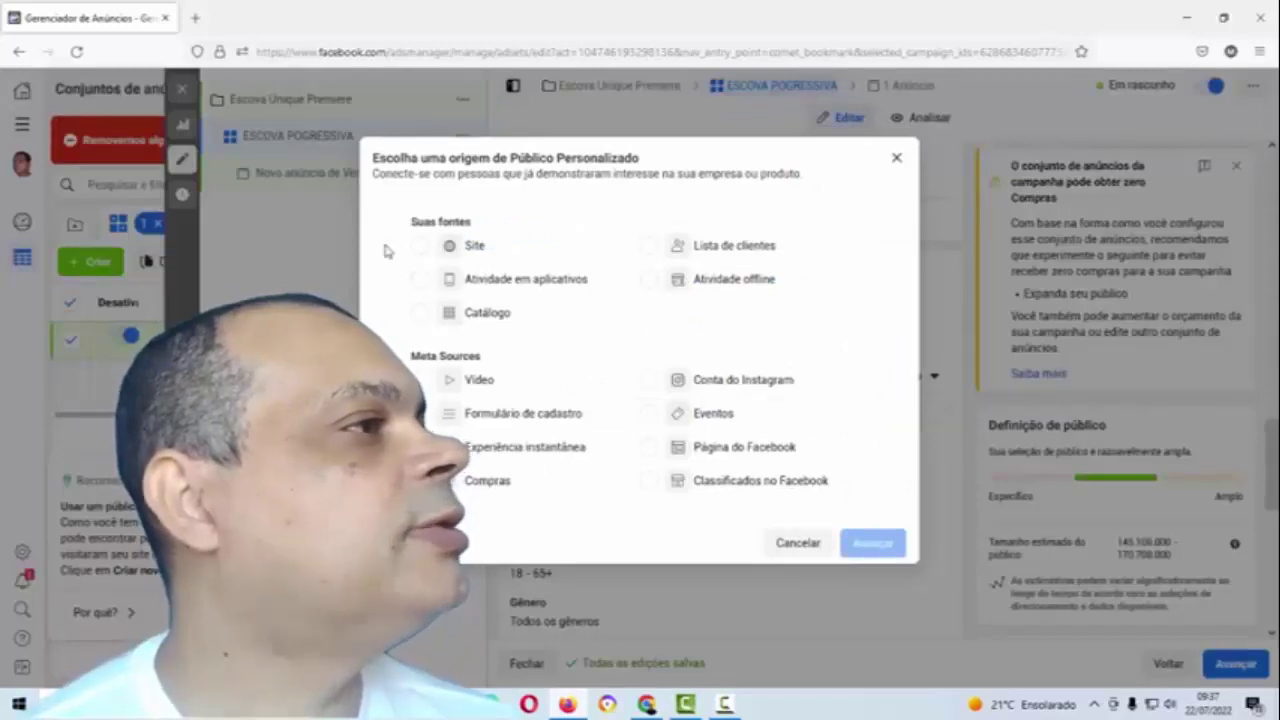
pyautogui.click(896, 158)
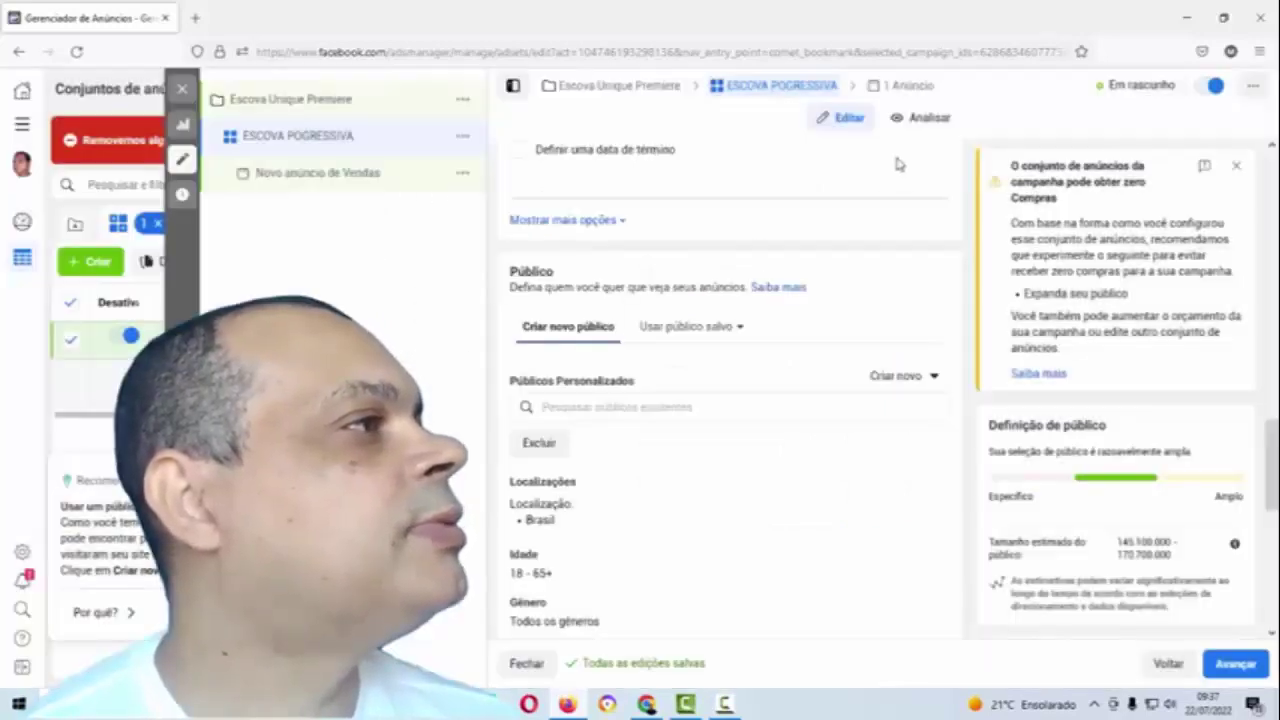
pyautogui.click(607, 410)
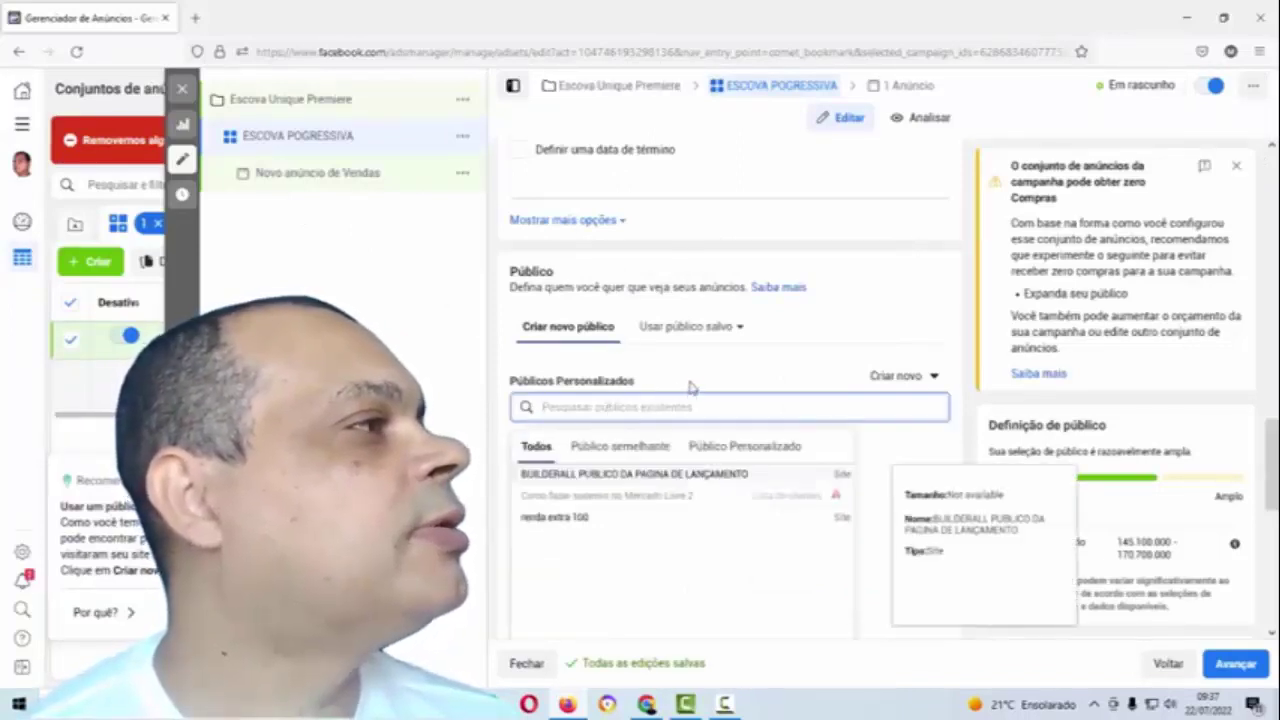
pyautogui.click(752, 352)
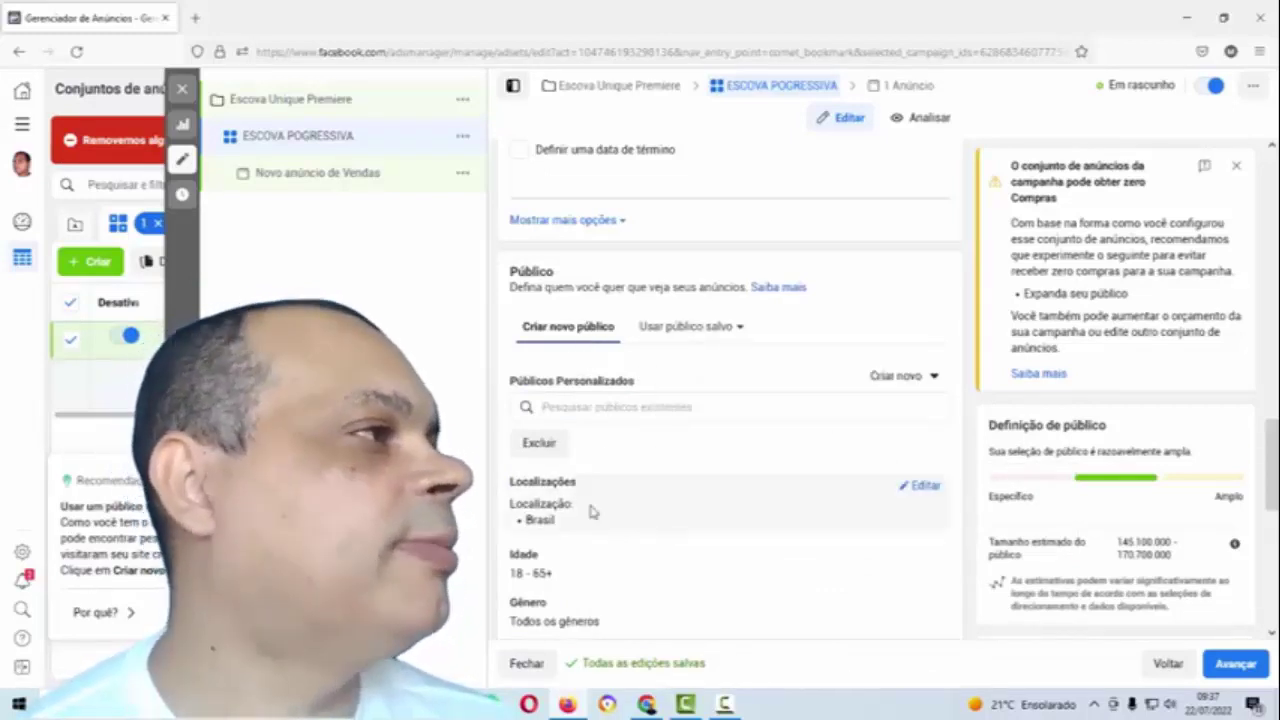
# Step: Edit the audience locations to include the states of Rio de Janeiro and Minas Gerais instead of all of Brasil
pyautogui.click(925, 488)
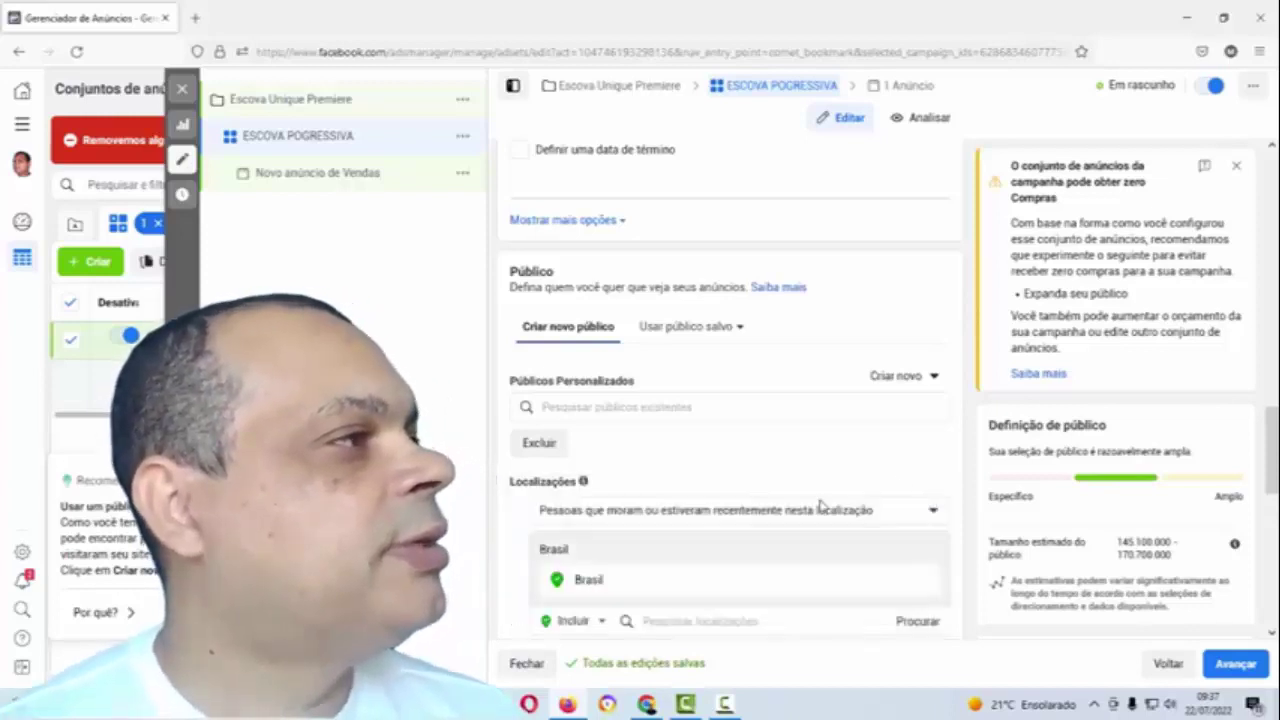
pyautogui.scroll(-2, 800, 500)
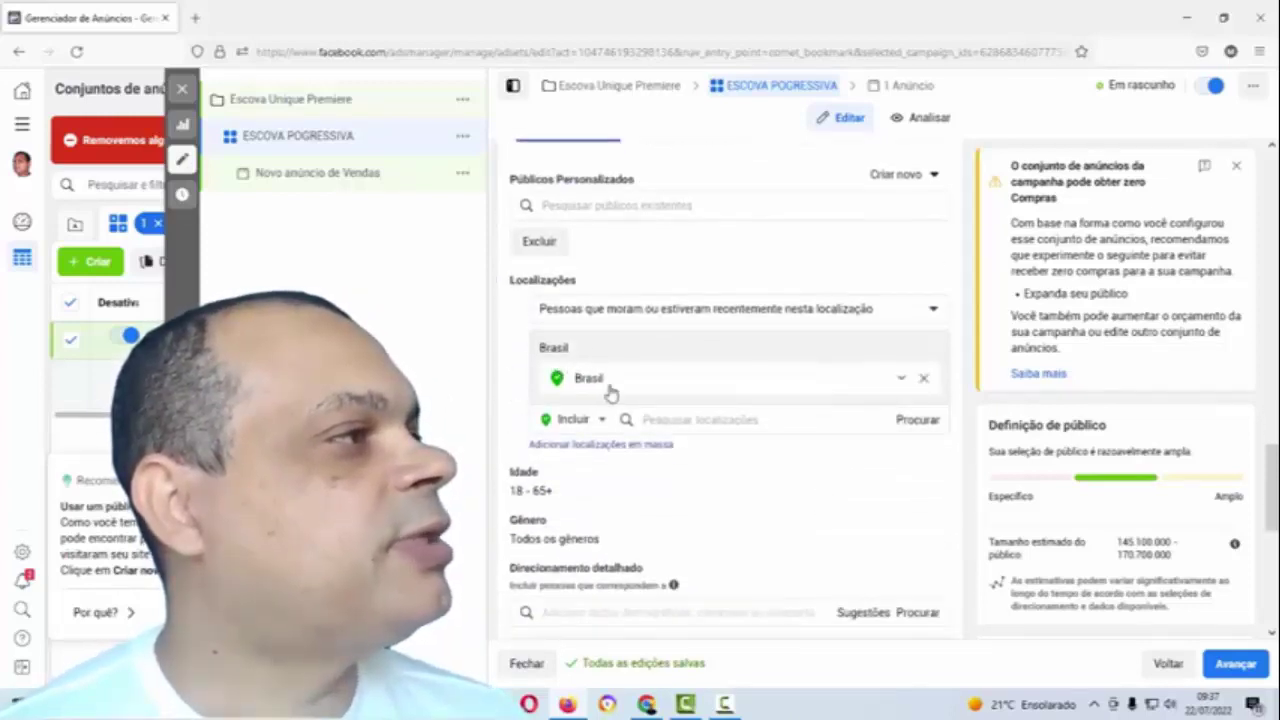
pyautogui.click(665, 422)
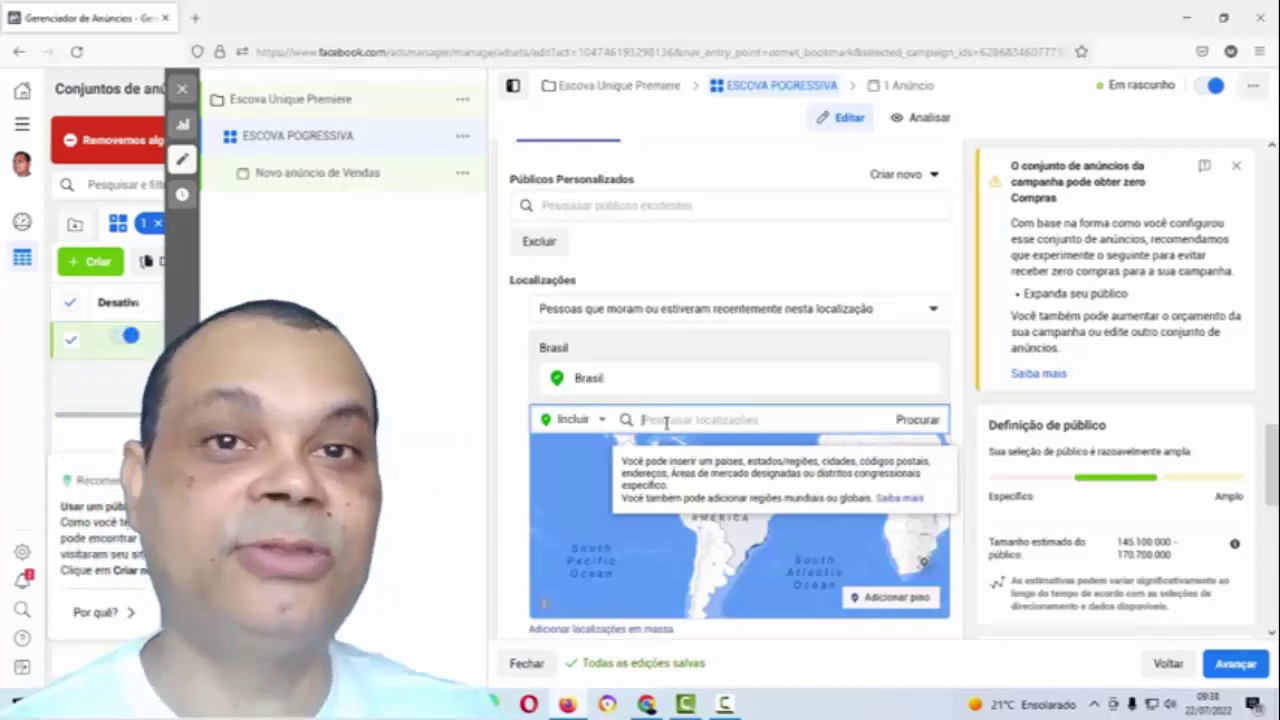
pyautogui.write('f')
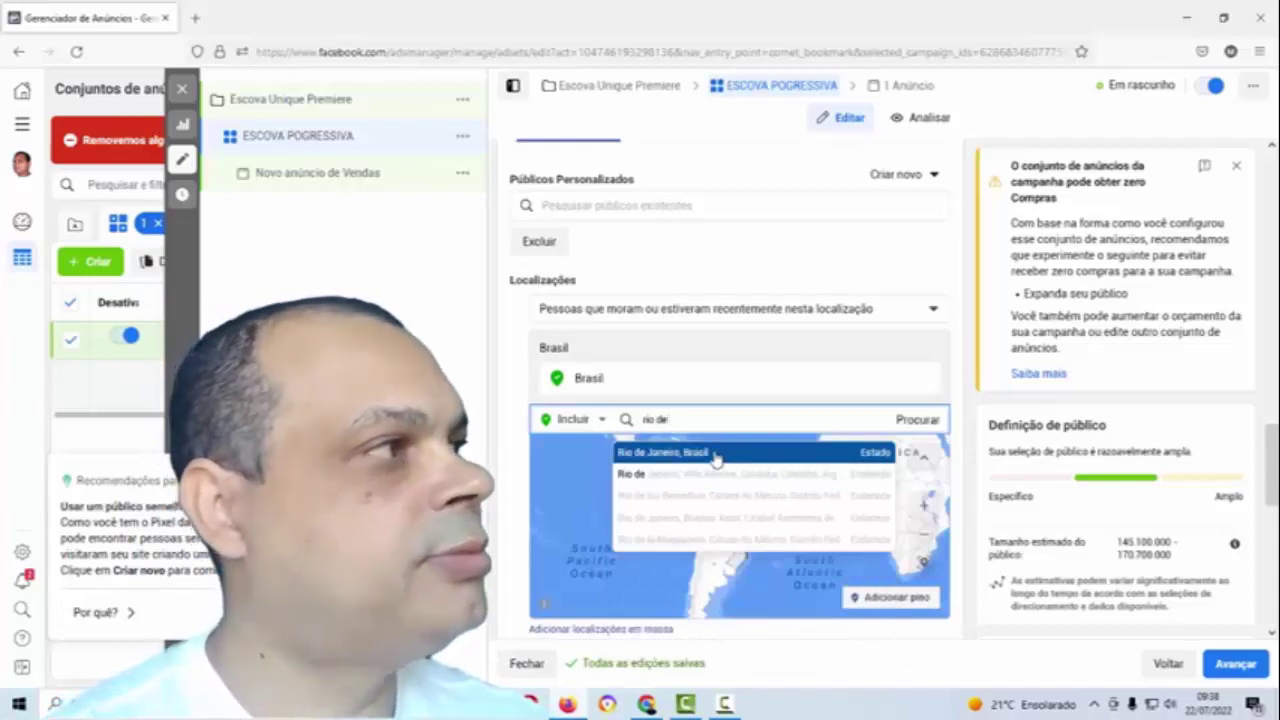
pyautogui.click(715, 455)
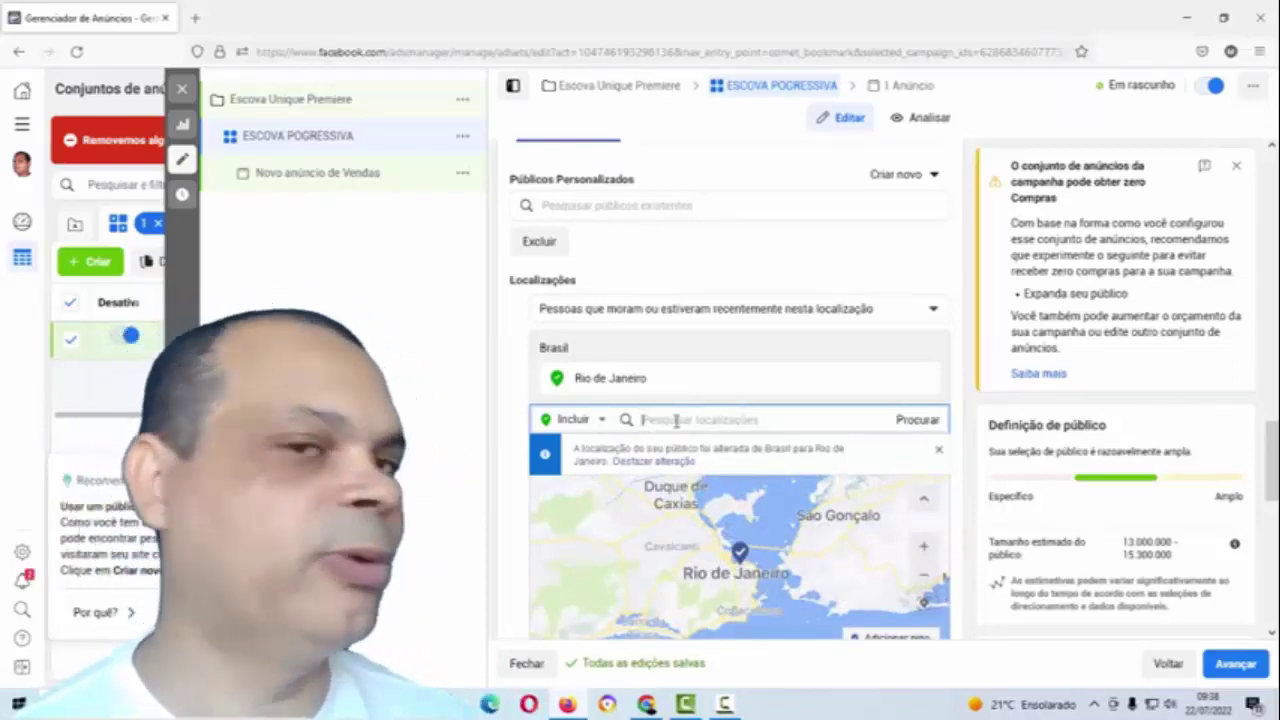
pyautogui.write('Minas')
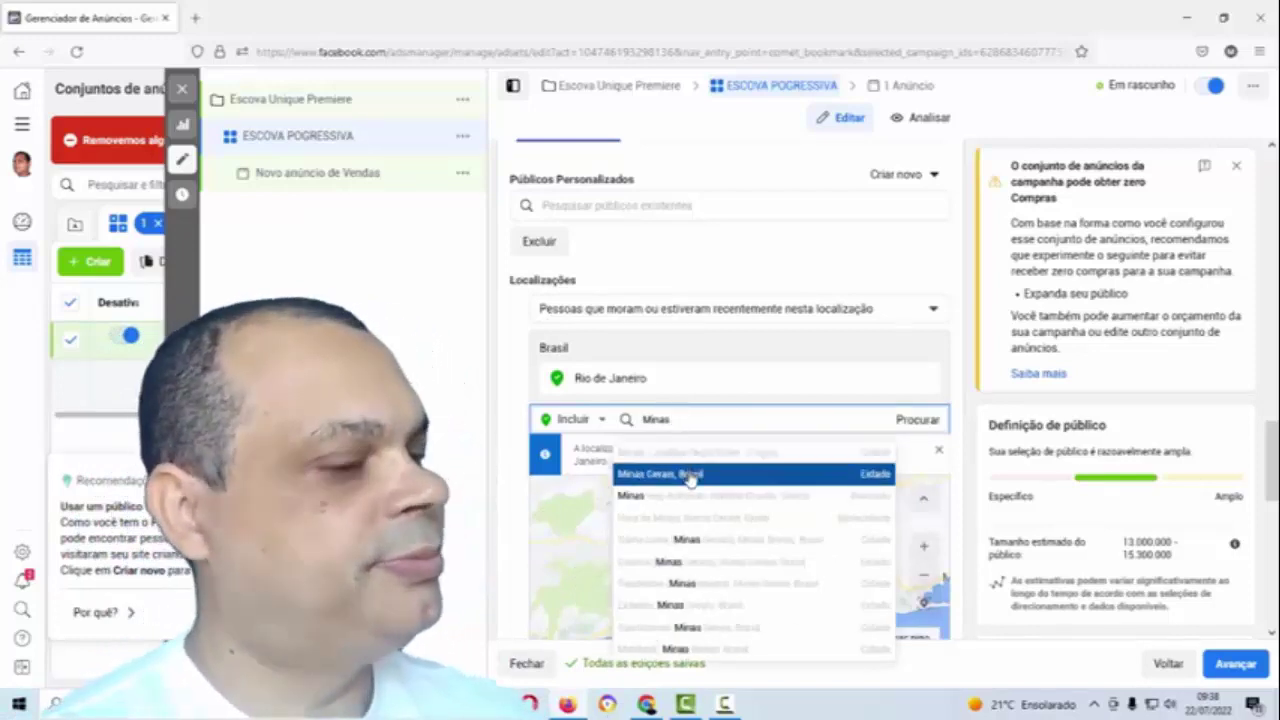
pyautogui.click(690, 476)
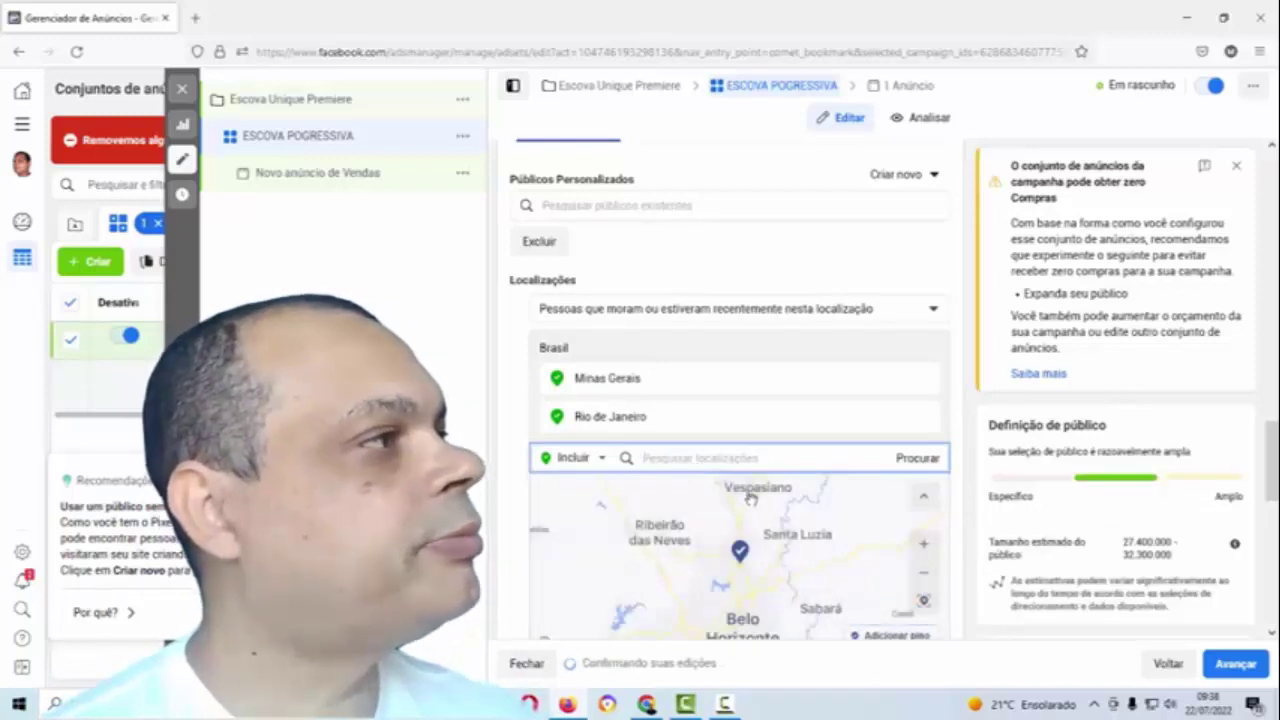
# Step: Add the state of Espírito Santo, Brasil to the included audience locations
pyautogui.scroll(1, 745, 563)
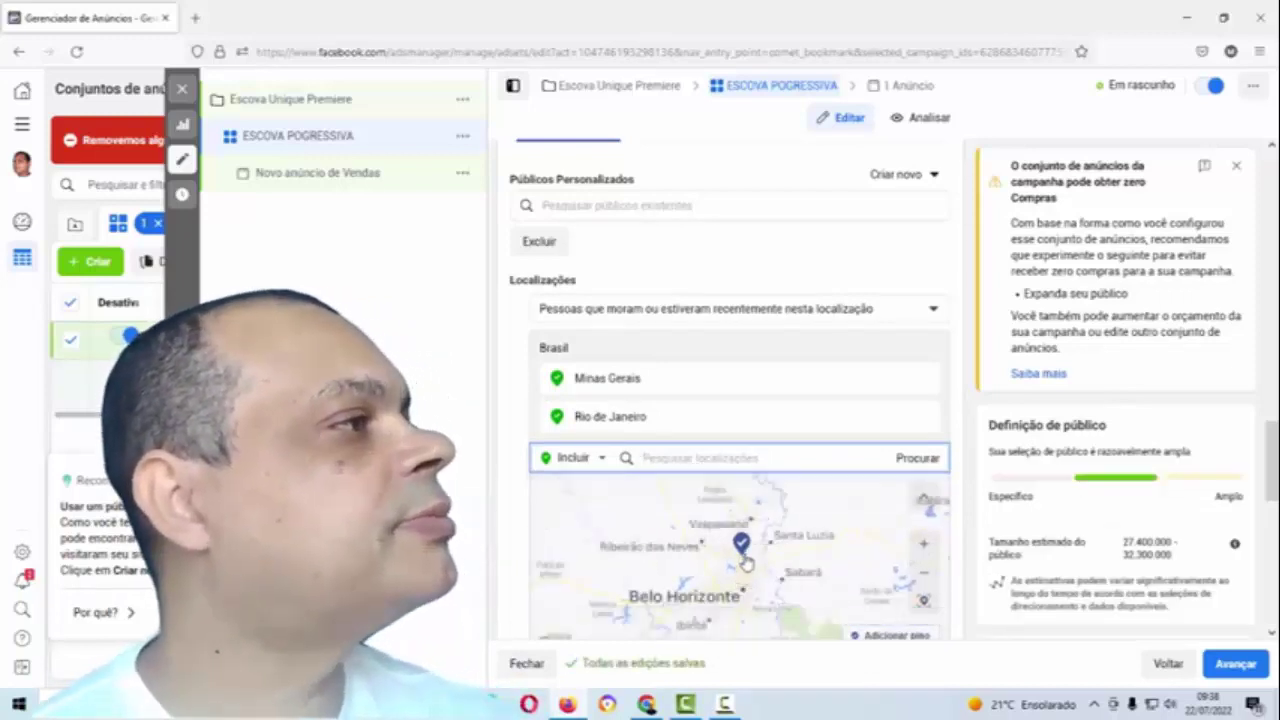
pyautogui.scroll(-1, 745, 563)
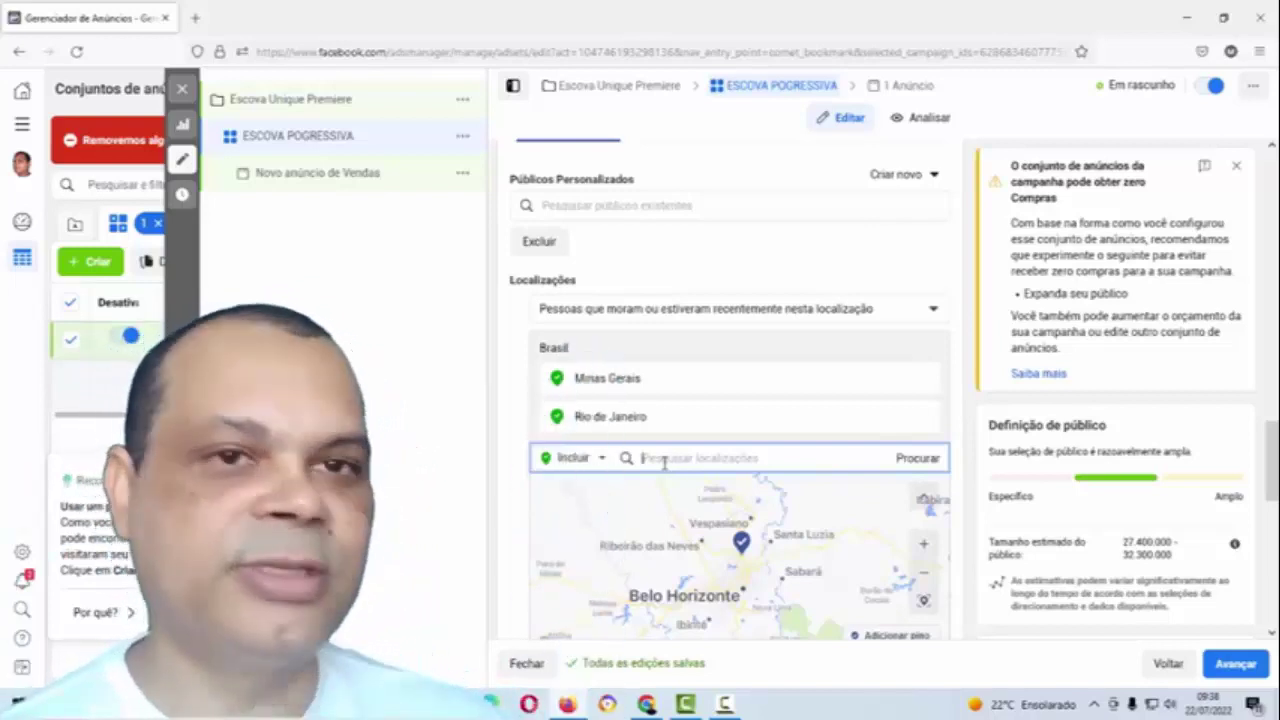
pyautogui.write('Es')
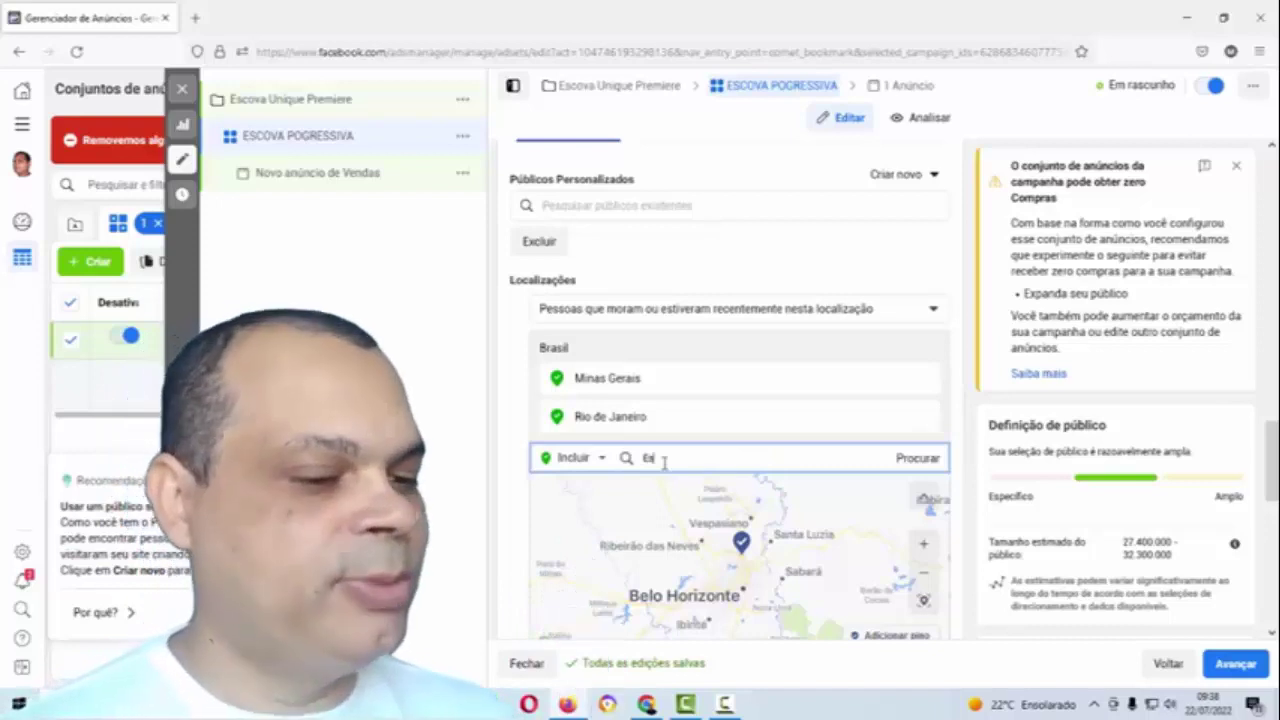
pyautogui.write('pirito')
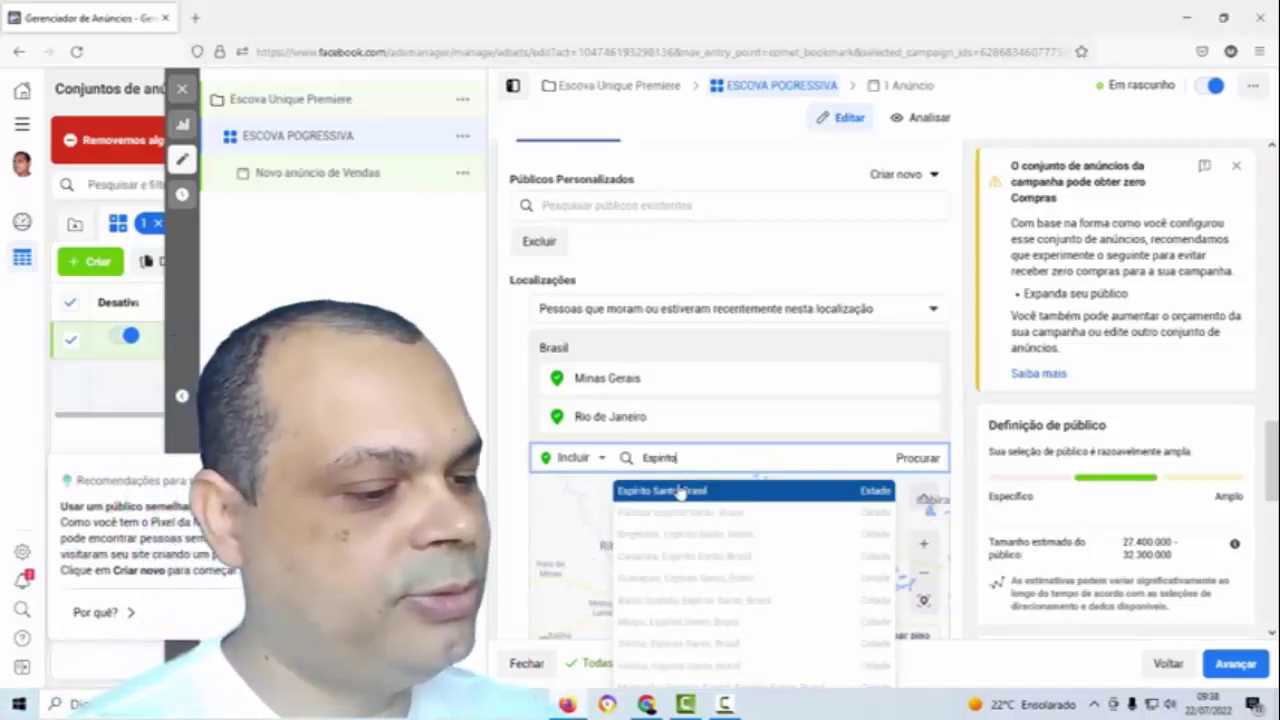
pyautogui.click(716, 494)
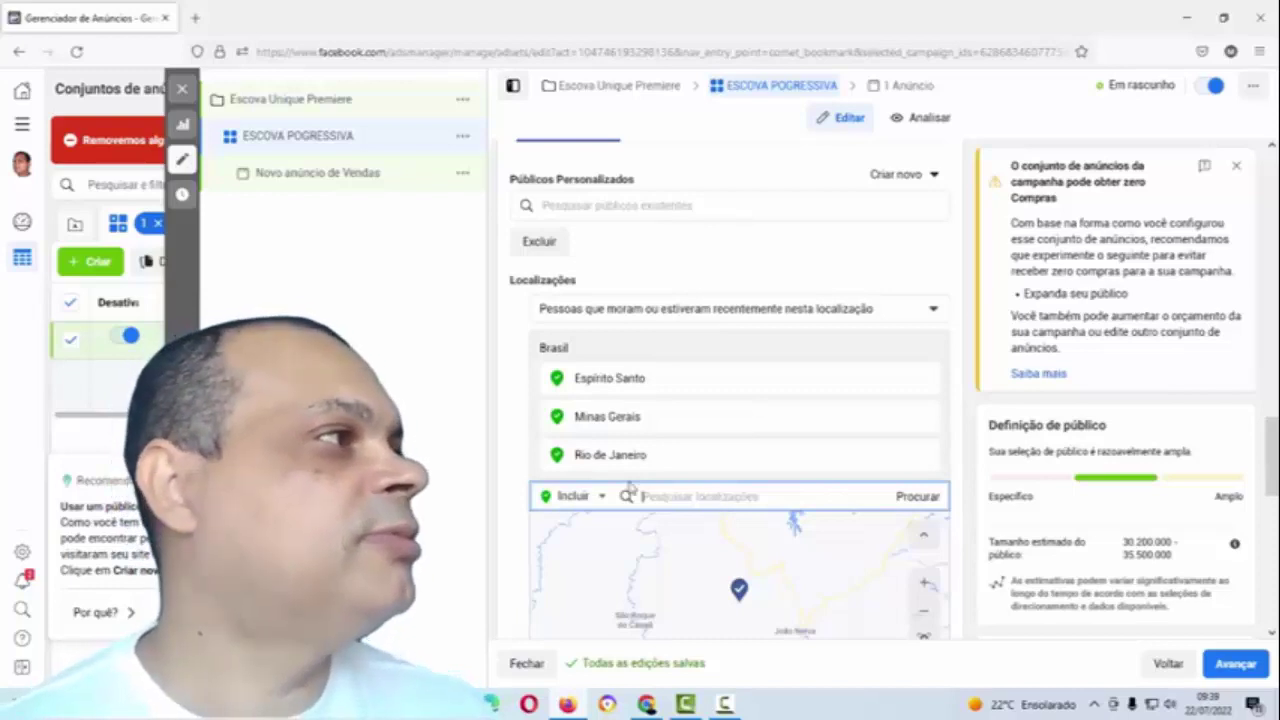
# Step: Add the city of Brasília, Federal District, Brasil to the included audience locations
pyautogui.scroll(-2, 670, 440)
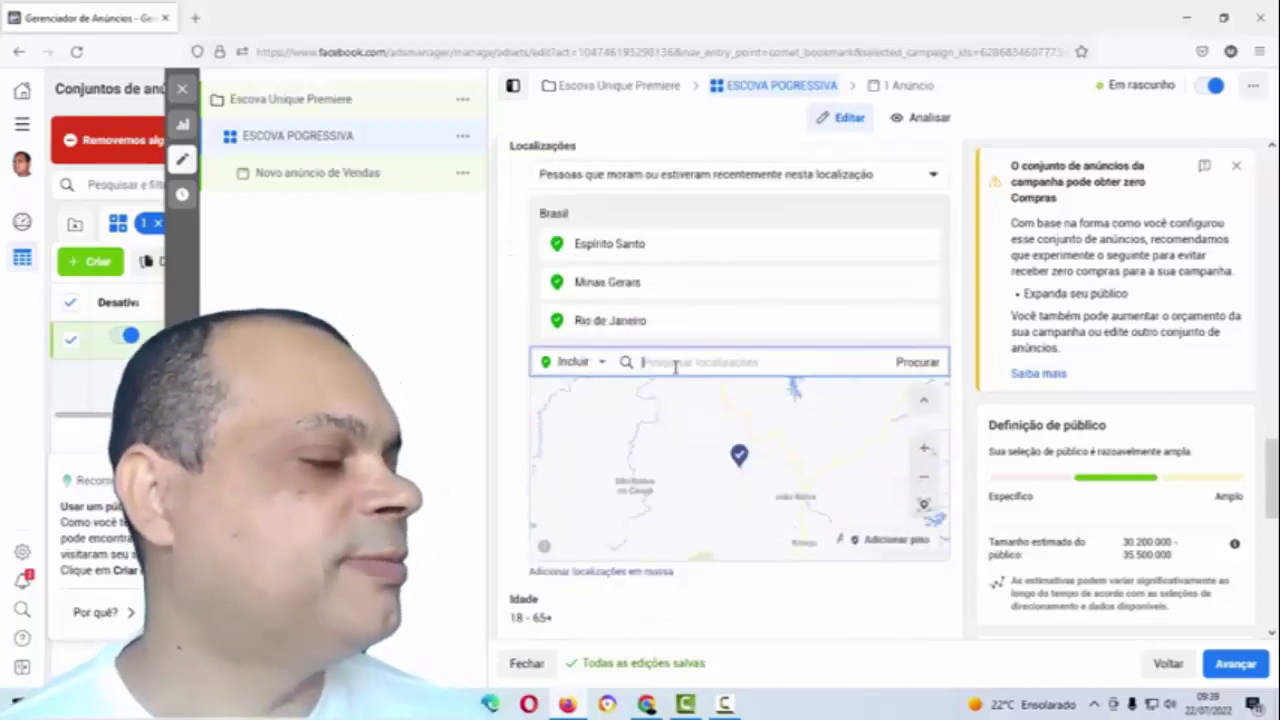
pyautogui.scroll(-2, 676, 368)
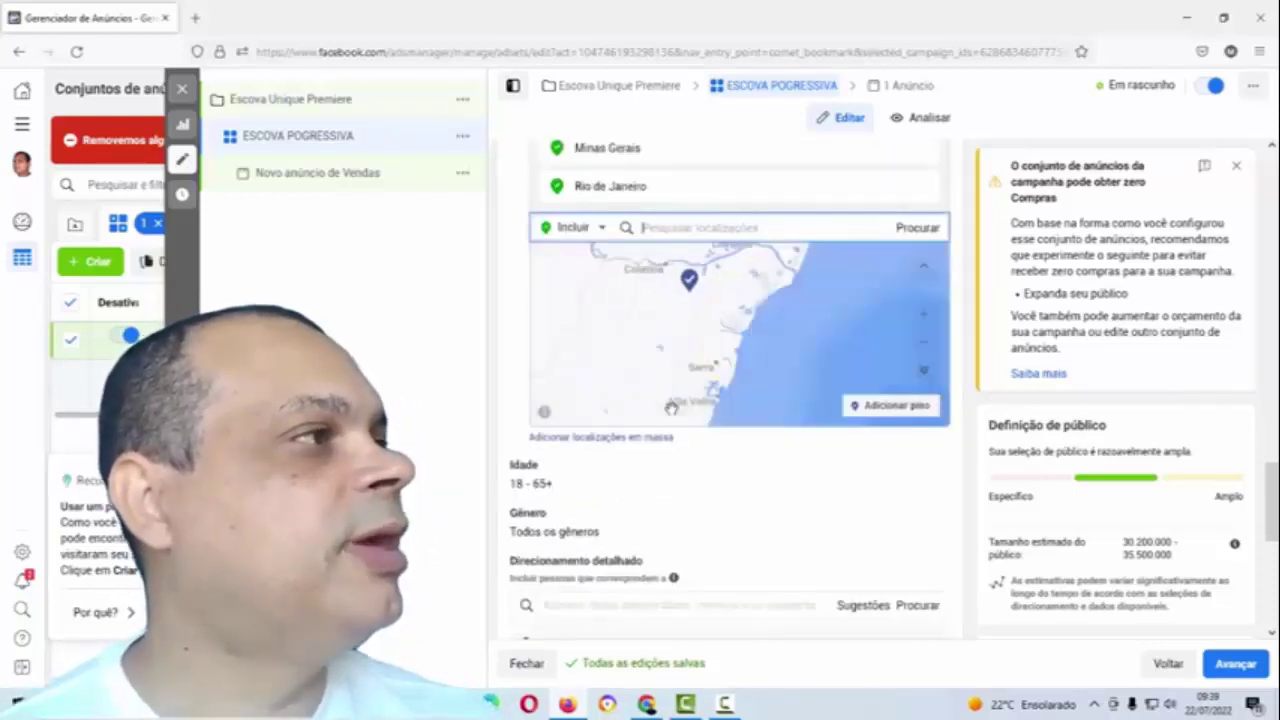
pyautogui.scroll(3, 712, 340)
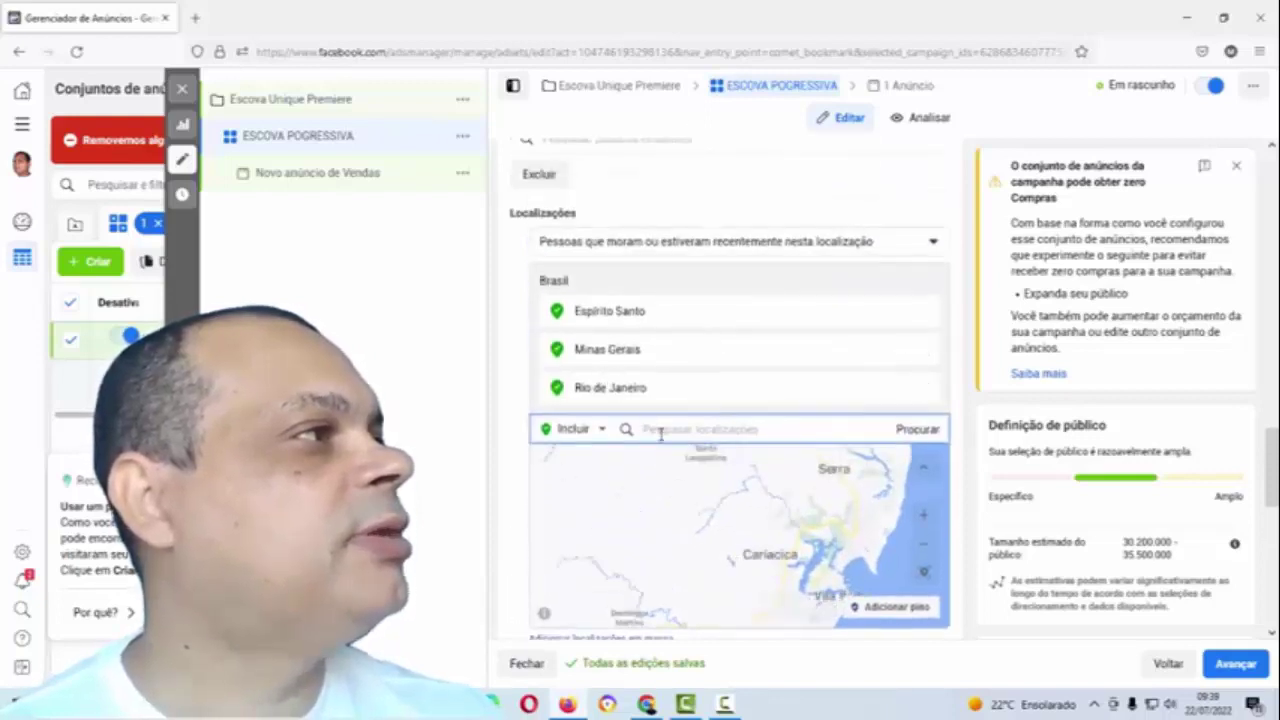
pyautogui.write('Srasil')
pyautogui.write('lia')
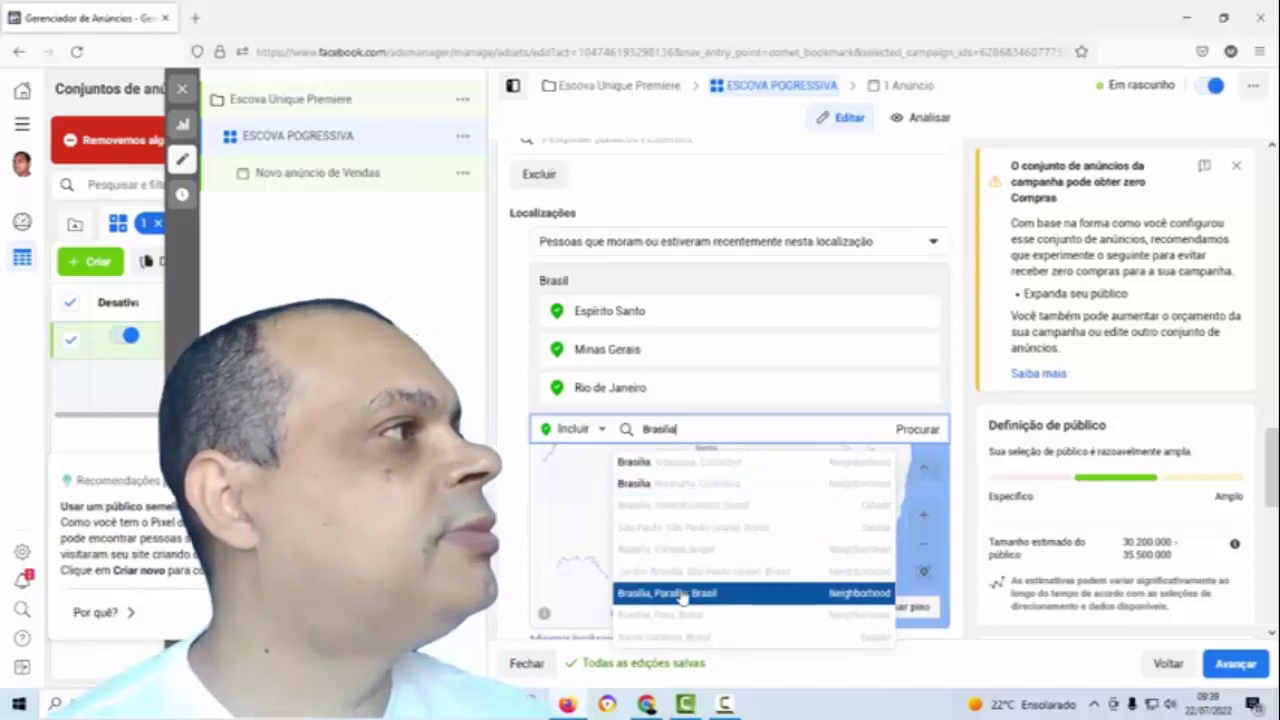
pyautogui.click(700, 506)
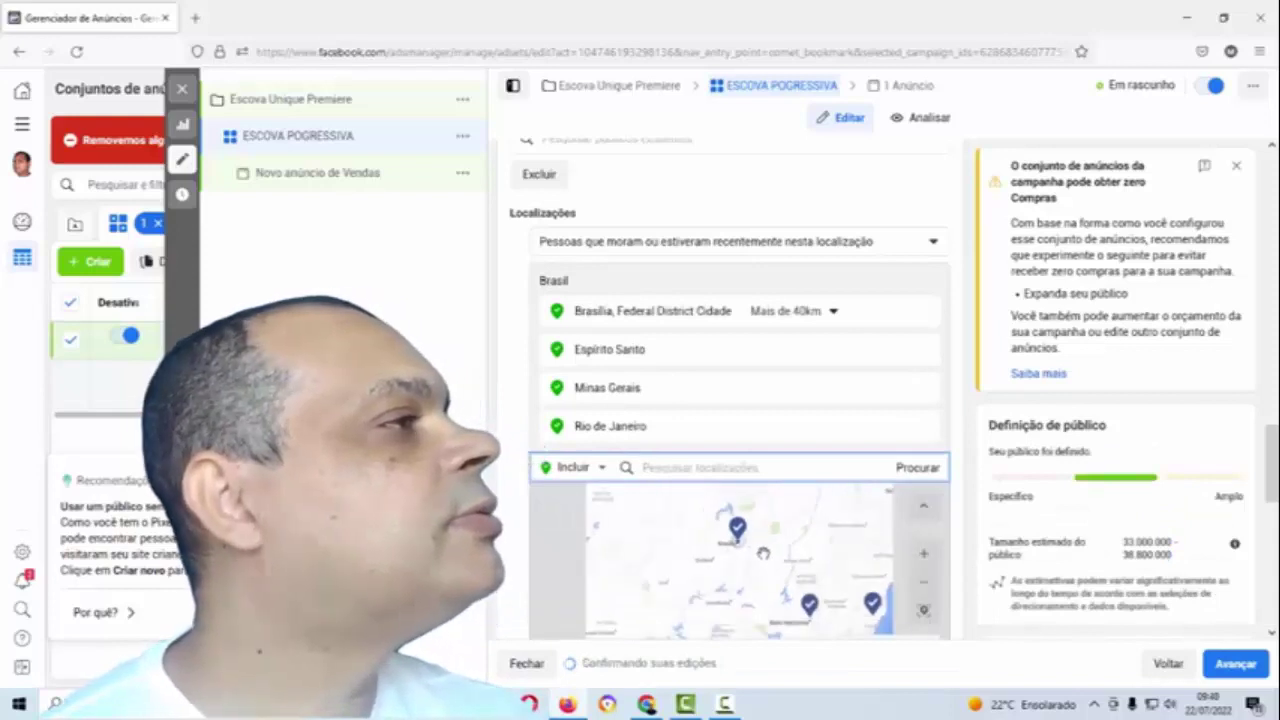
# Step: Examine the positions of all included locations on the audience map
pyautogui.scroll(-3, 899, 452)
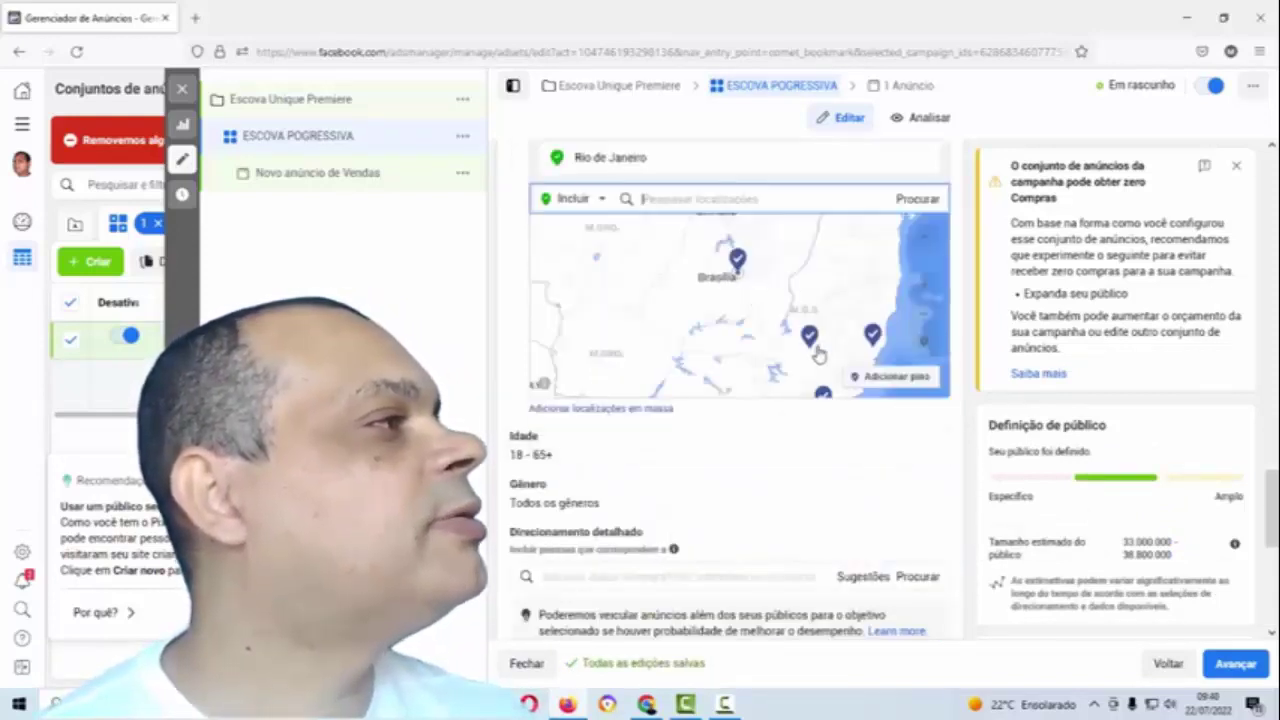
pyautogui.scroll(2, 818, 355)
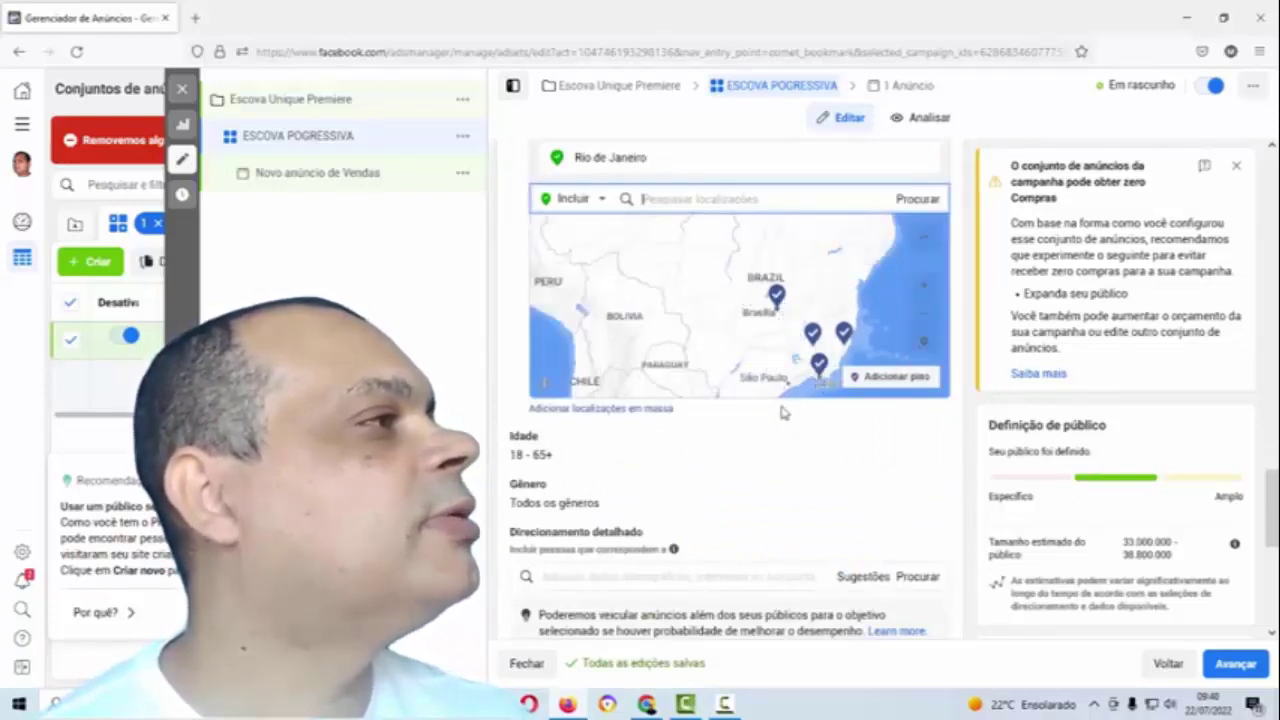
pyautogui.scroll(-1, 766, 350)
pyautogui.scroll(1, 766, 352)
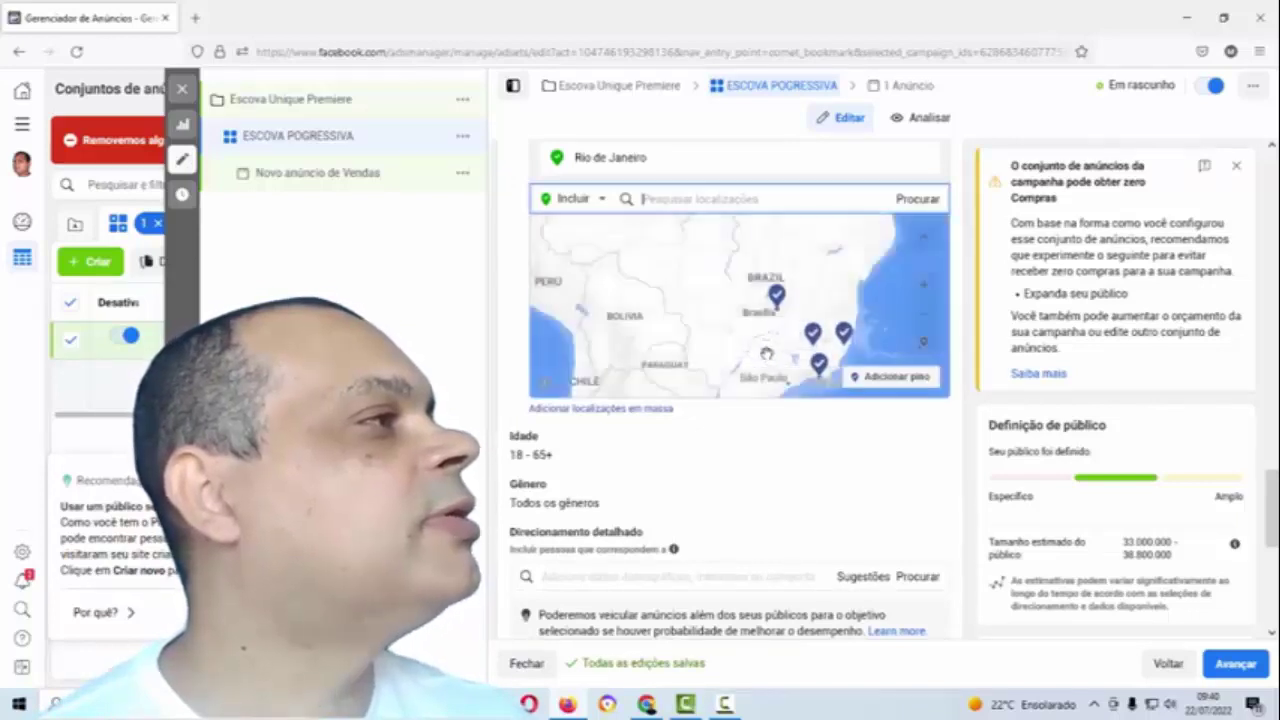
pyautogui.scroll(1, 766, 353)
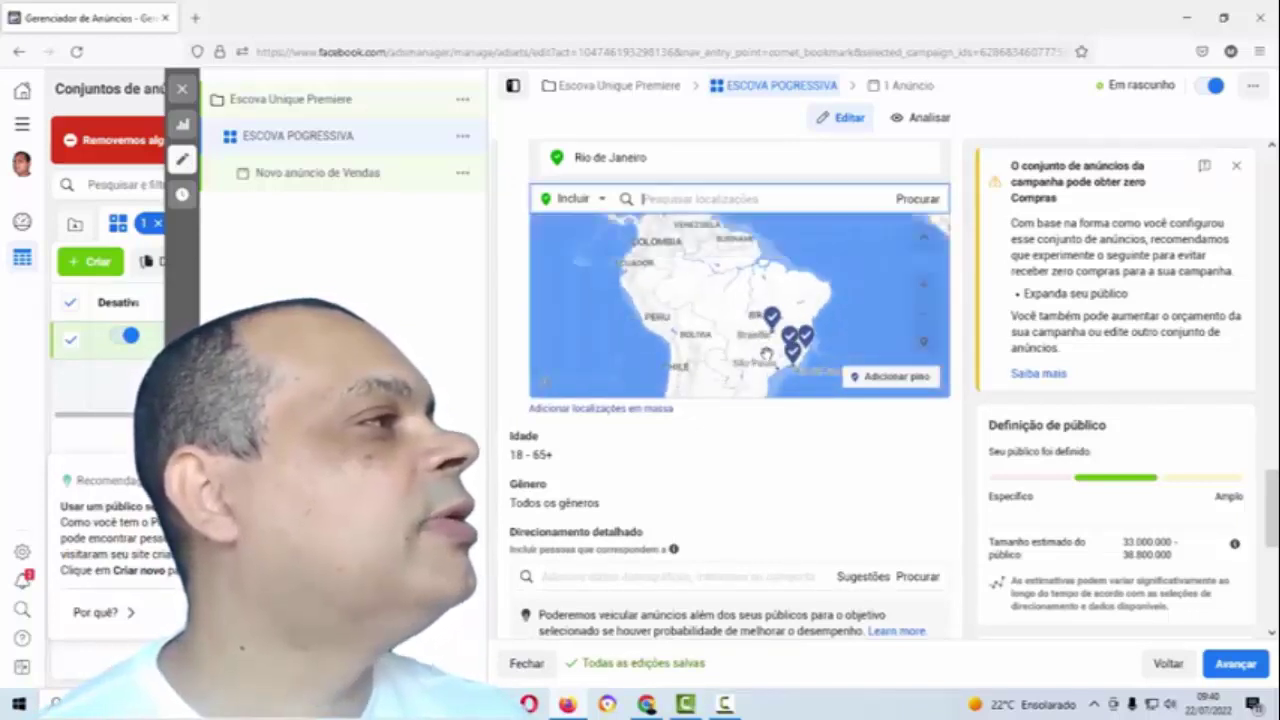
pyautogui.scroll(-1, 766, 353)
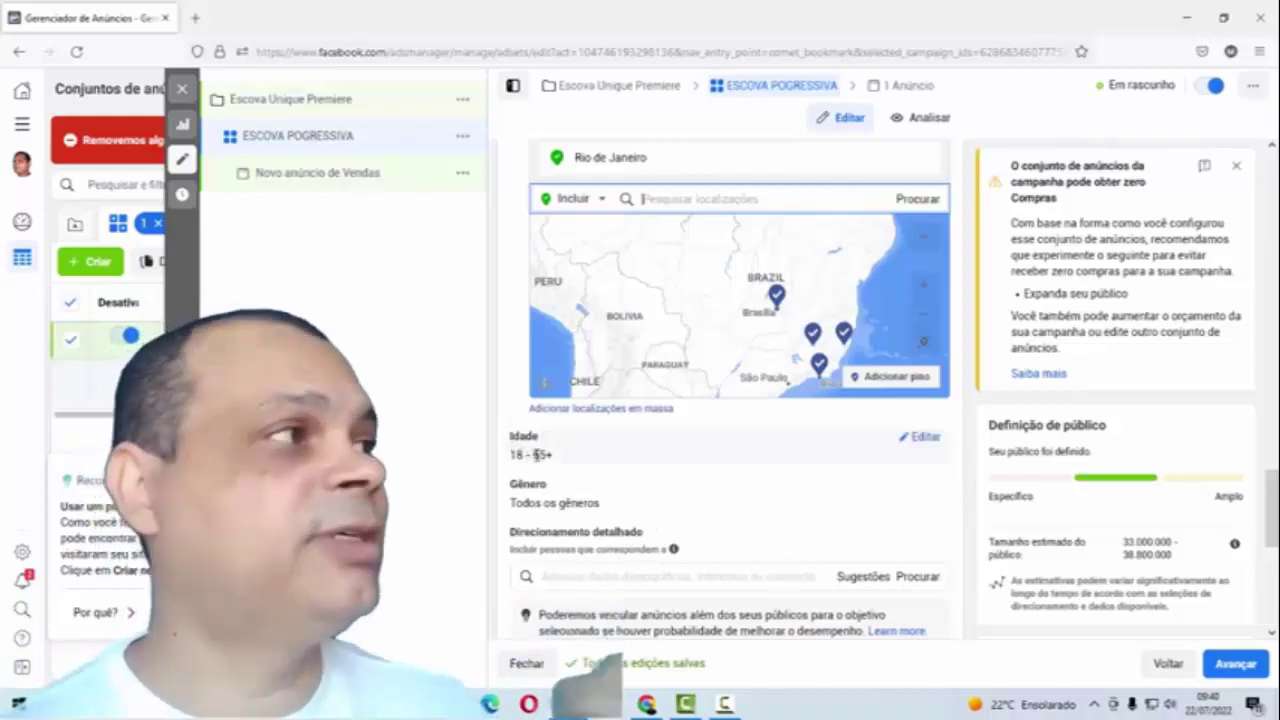
# Step: Edit the audience age range to a minimum of 25 and a maximum of 59
pyautogui.click(920, 446)
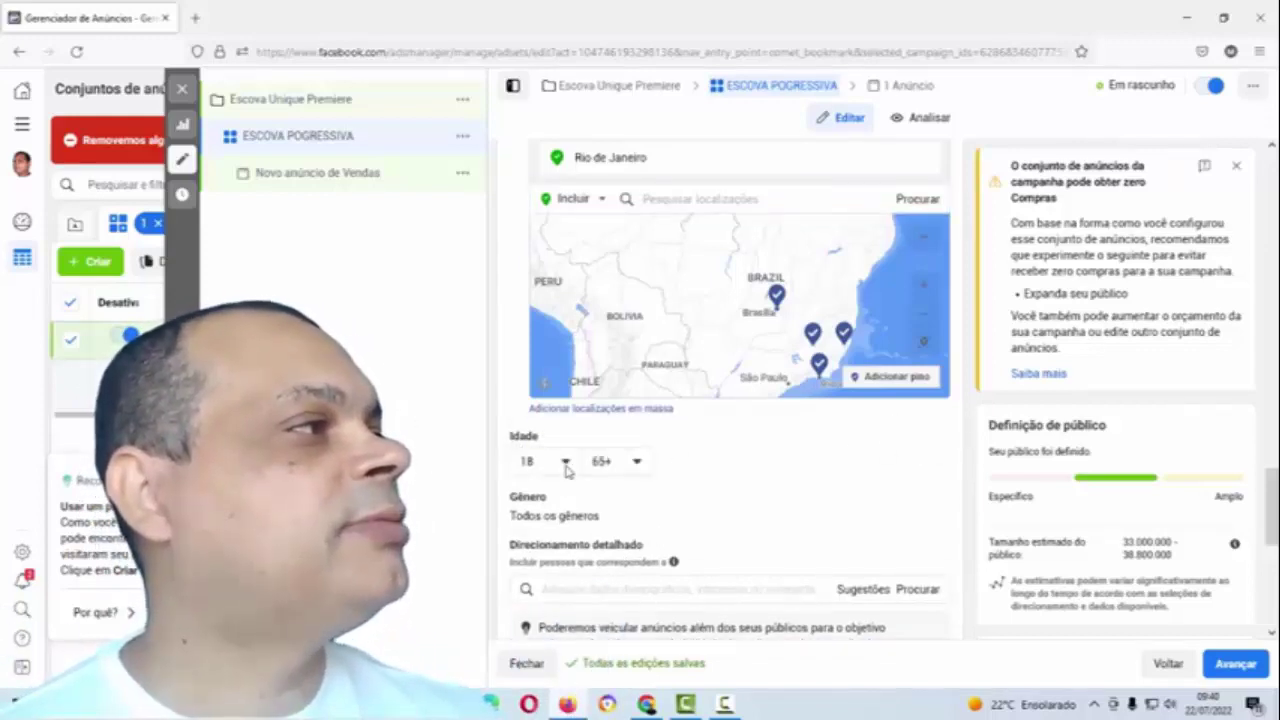
pyautogui.click(564, 464)
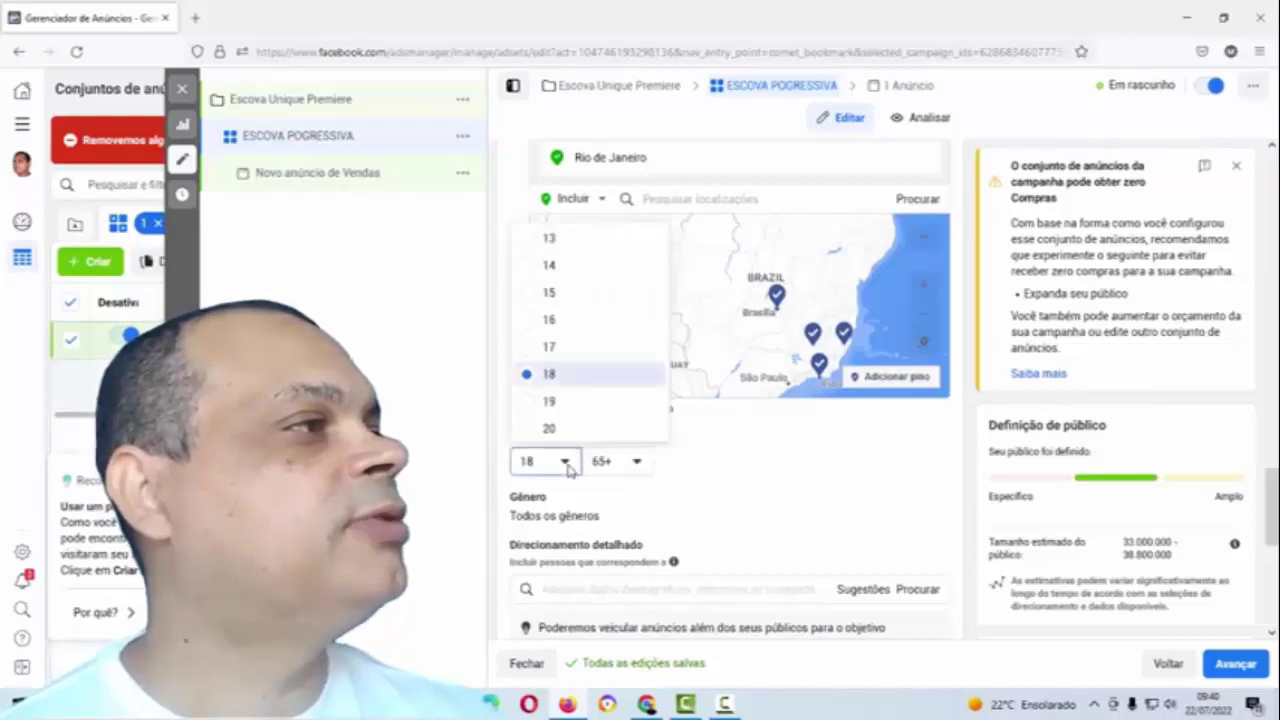
pyautogui.scroll(-2, 564, 364)
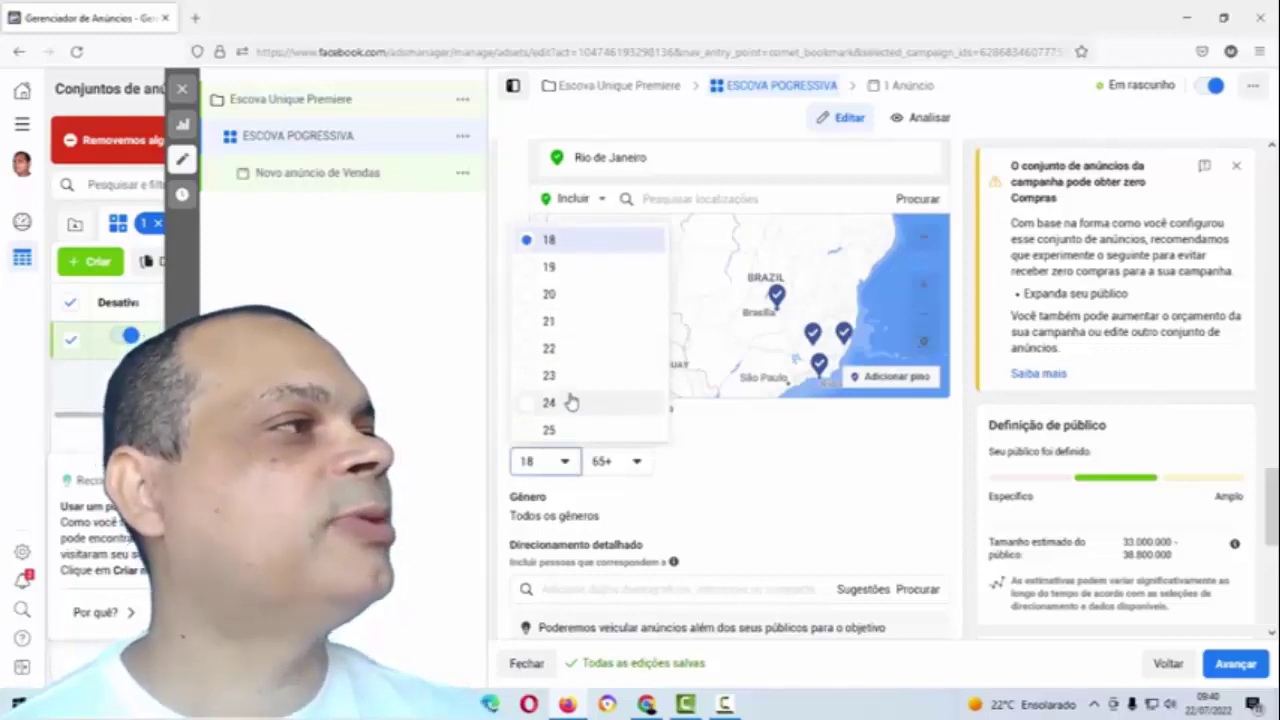
pyautogui.scroll(-1, 562, 392)
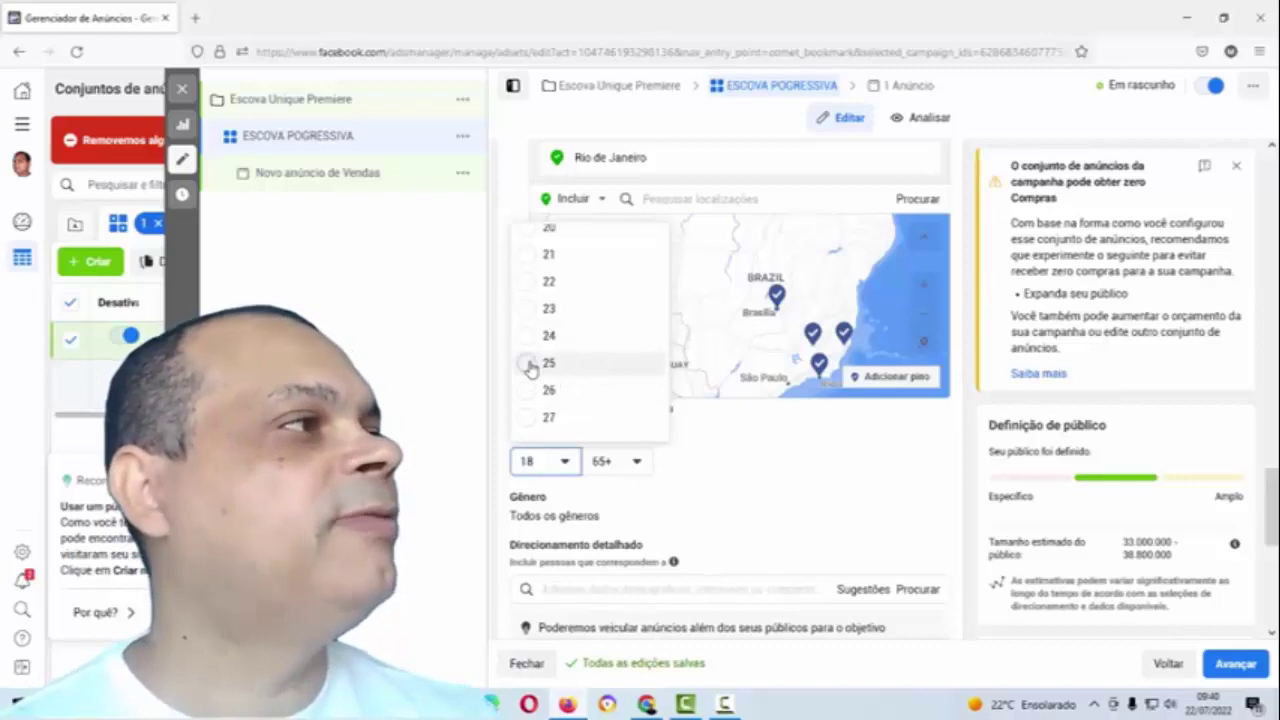
pyautogui.click(530, 366)
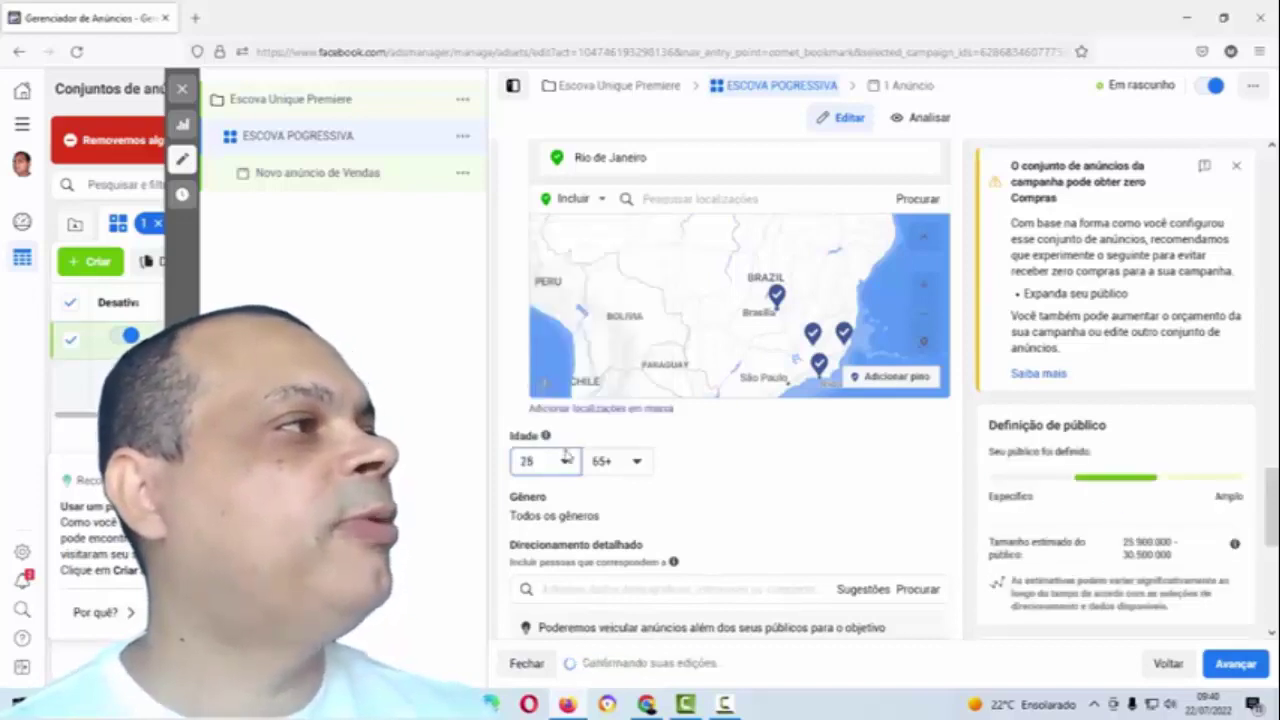
pyautogui.click(638, 466)
pyautogui.scroll(2, 618, 365)
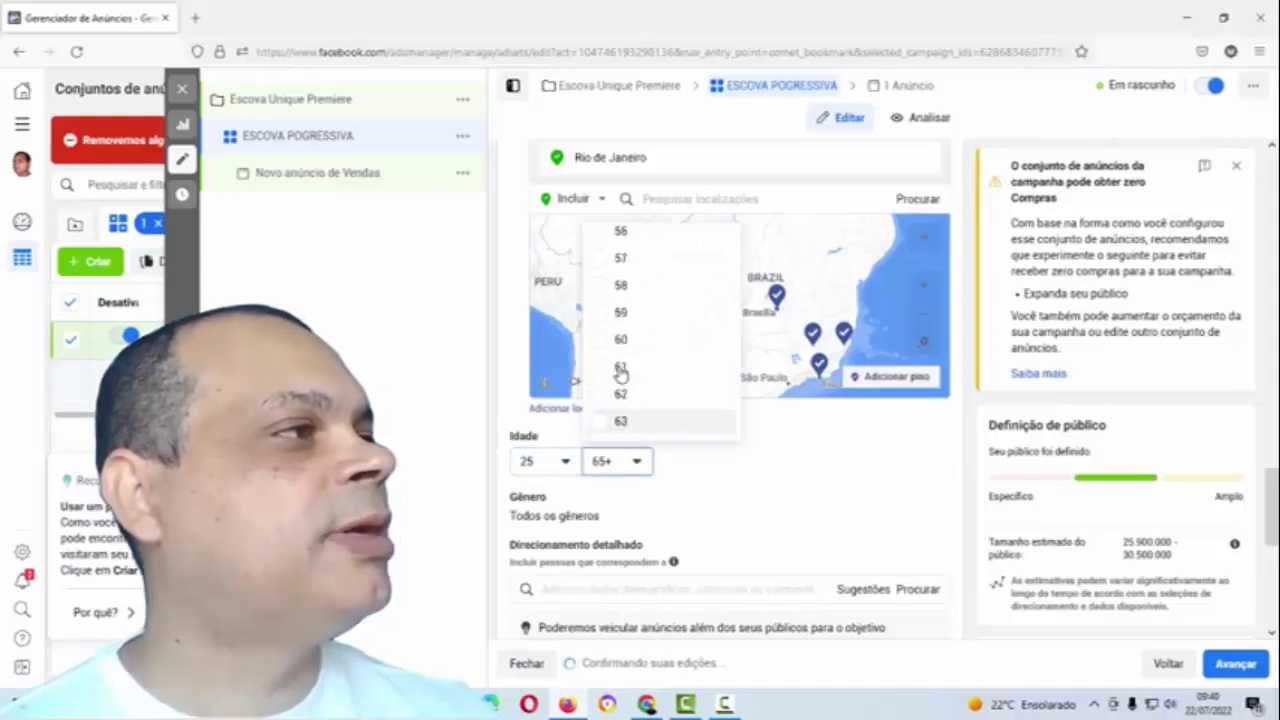
pyautogui.click(604, 339)
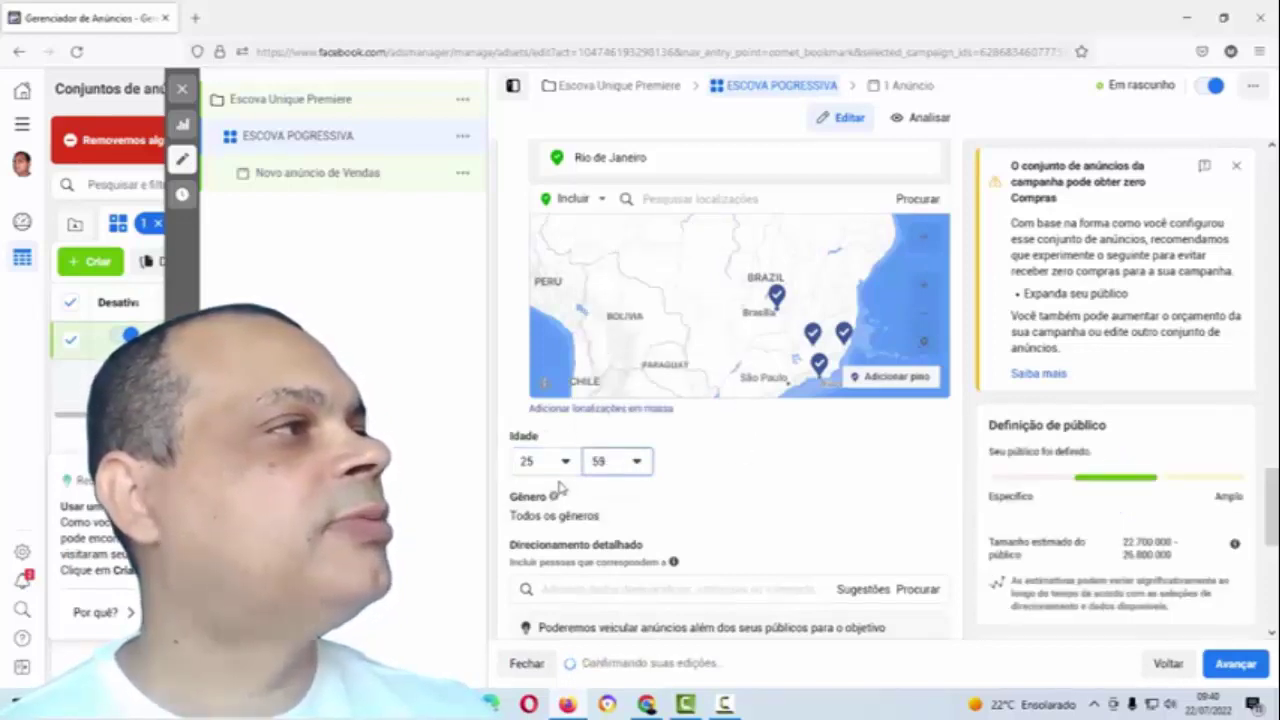
# Step: Restrict the audience gender to Mulheres
pyautogui.scroll(-1, 567, 476)
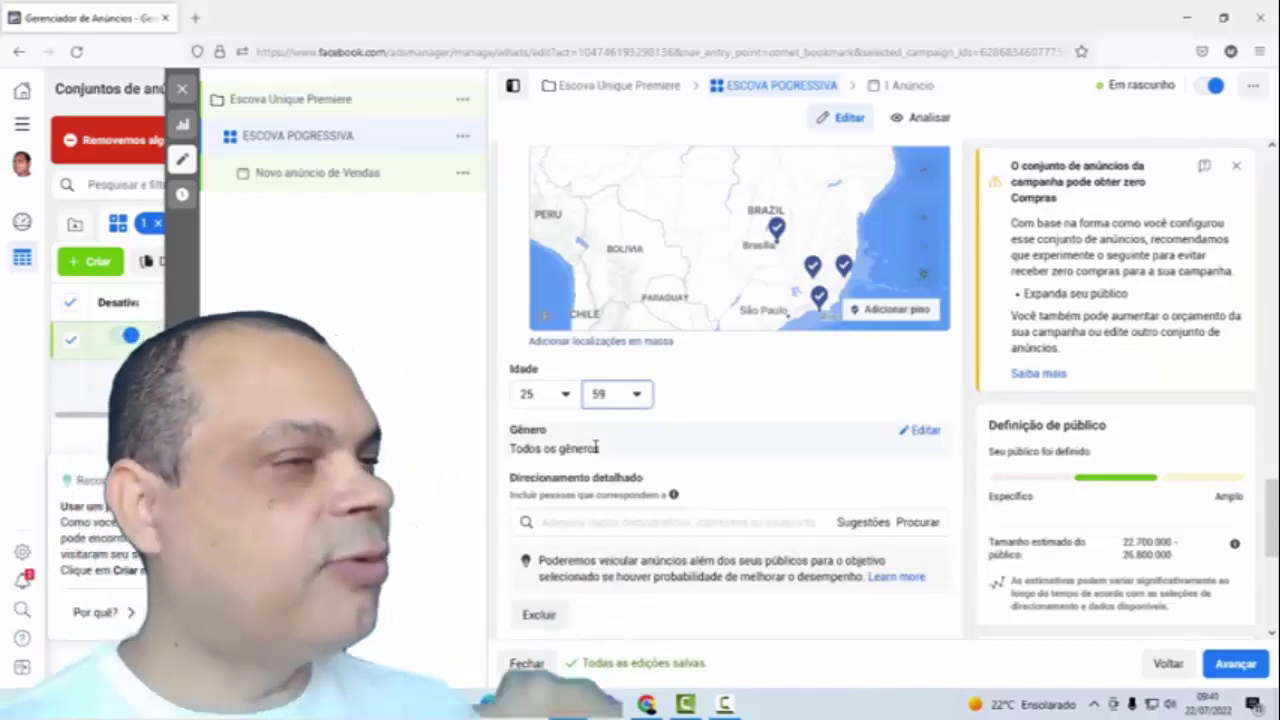
pyautogui.scroll(-1, 880, 463)
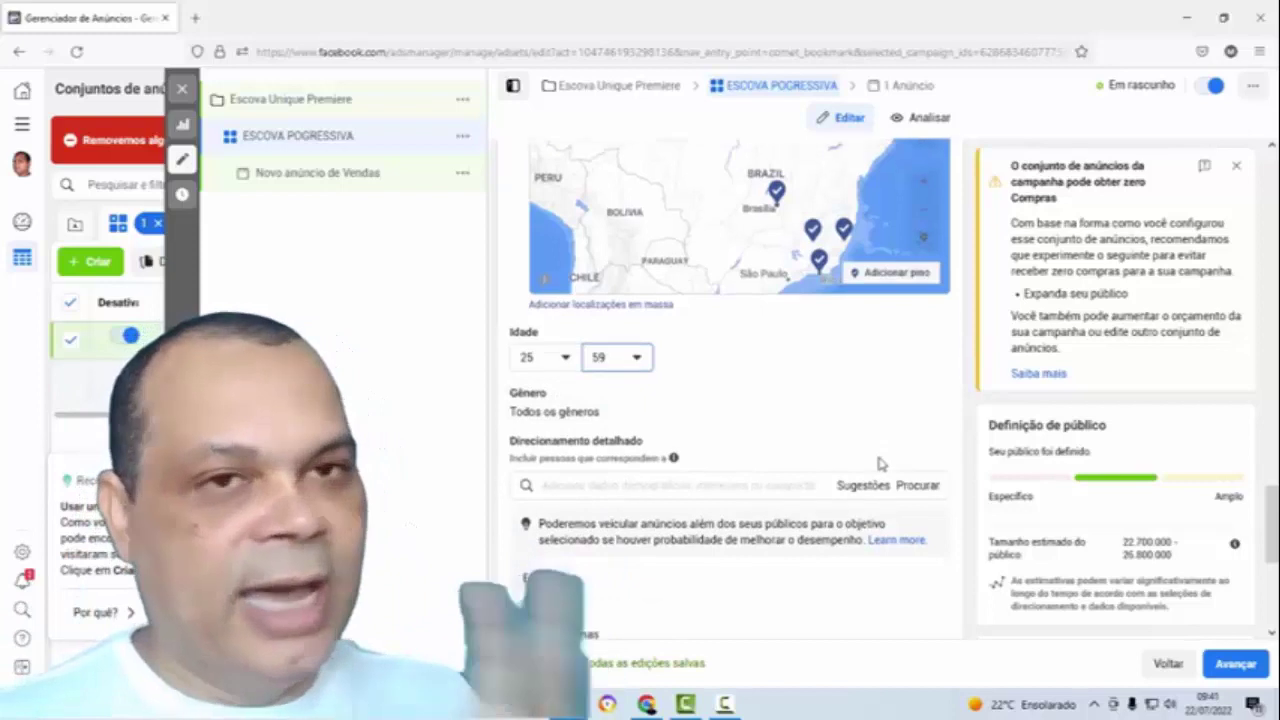
pyautogui.scroll(1, 890, 455)
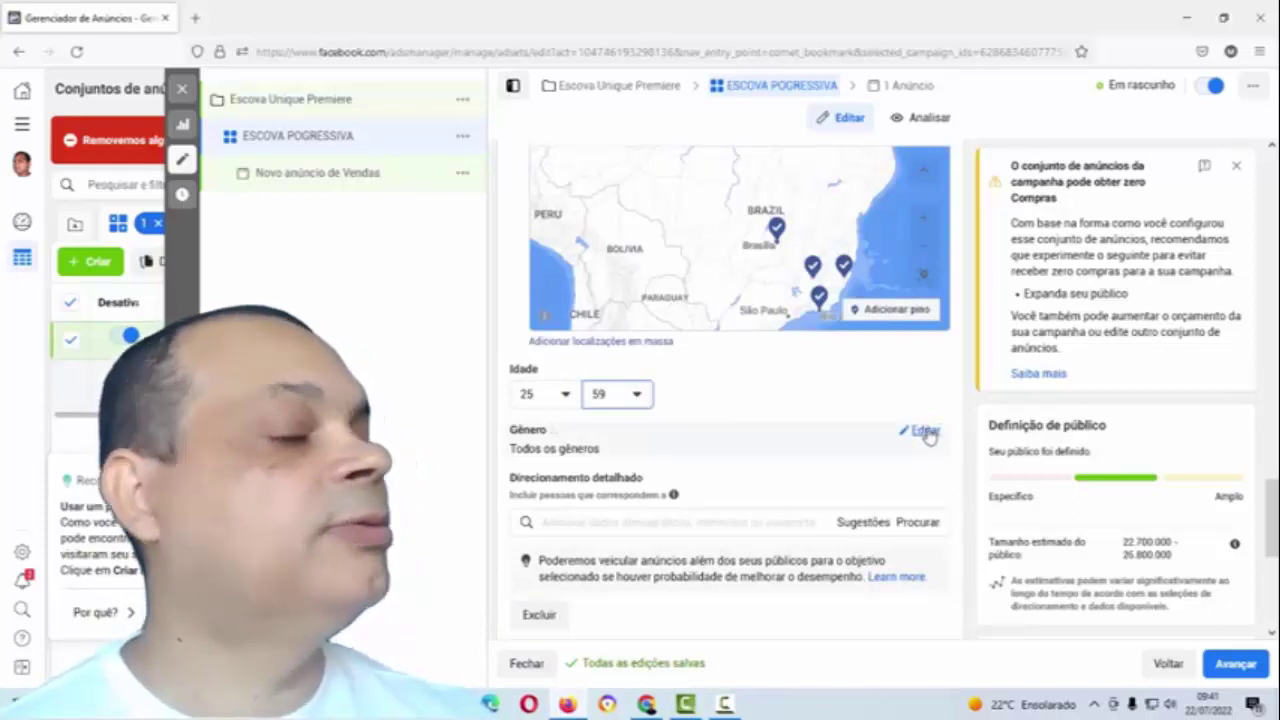
pyautogui.click(924, 431)
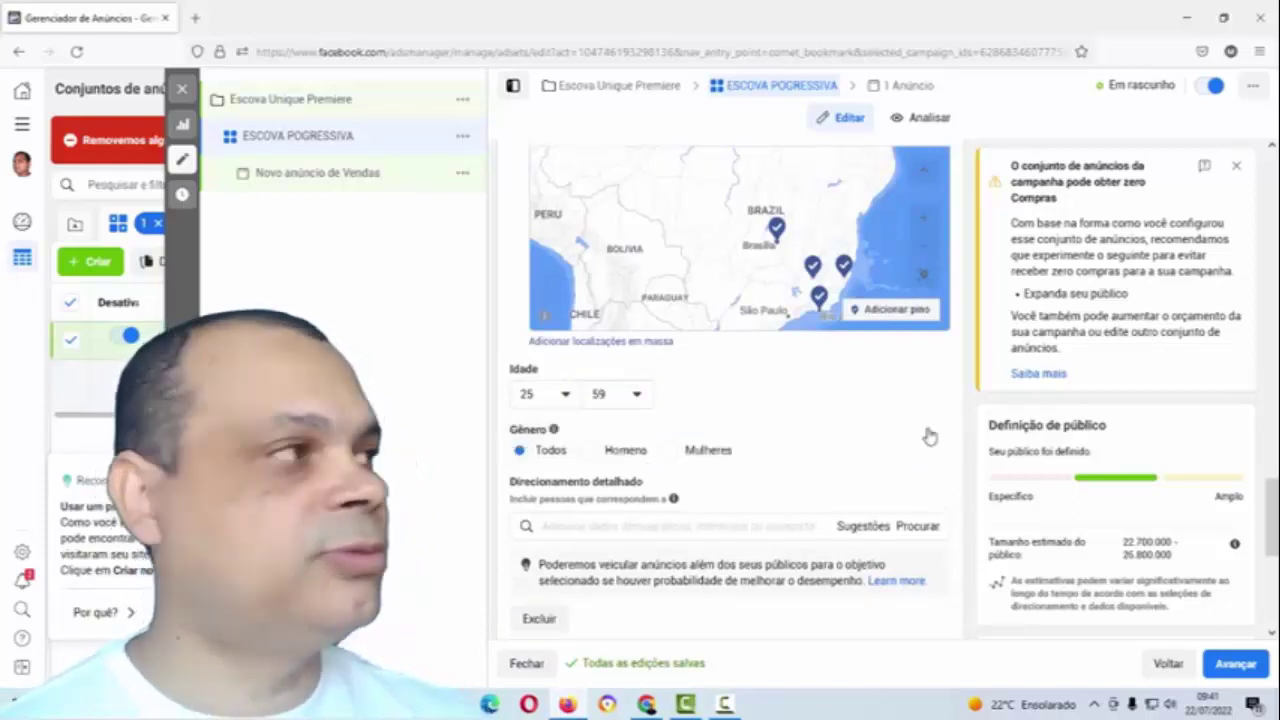
pyautogui.click(670, 451)
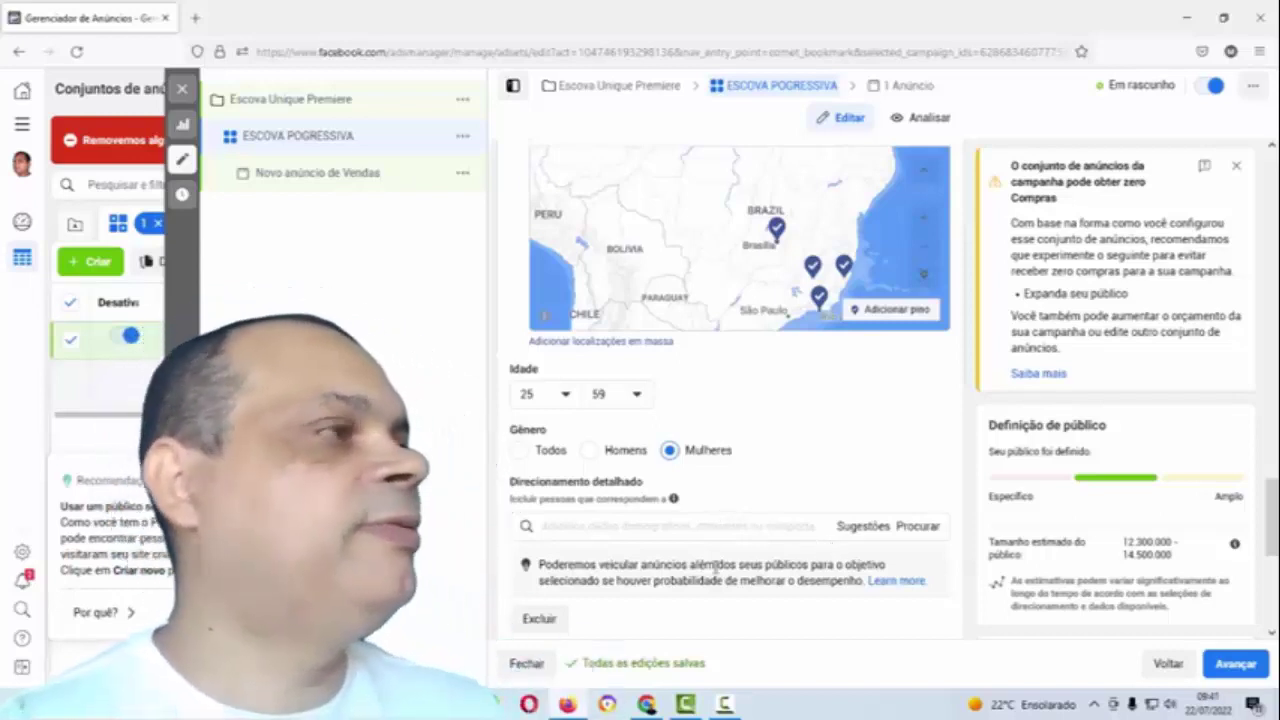
# Step: Search the detailed targeting for "salão" and add the interest Salões de beleza
pyautogui.click(576, 527)
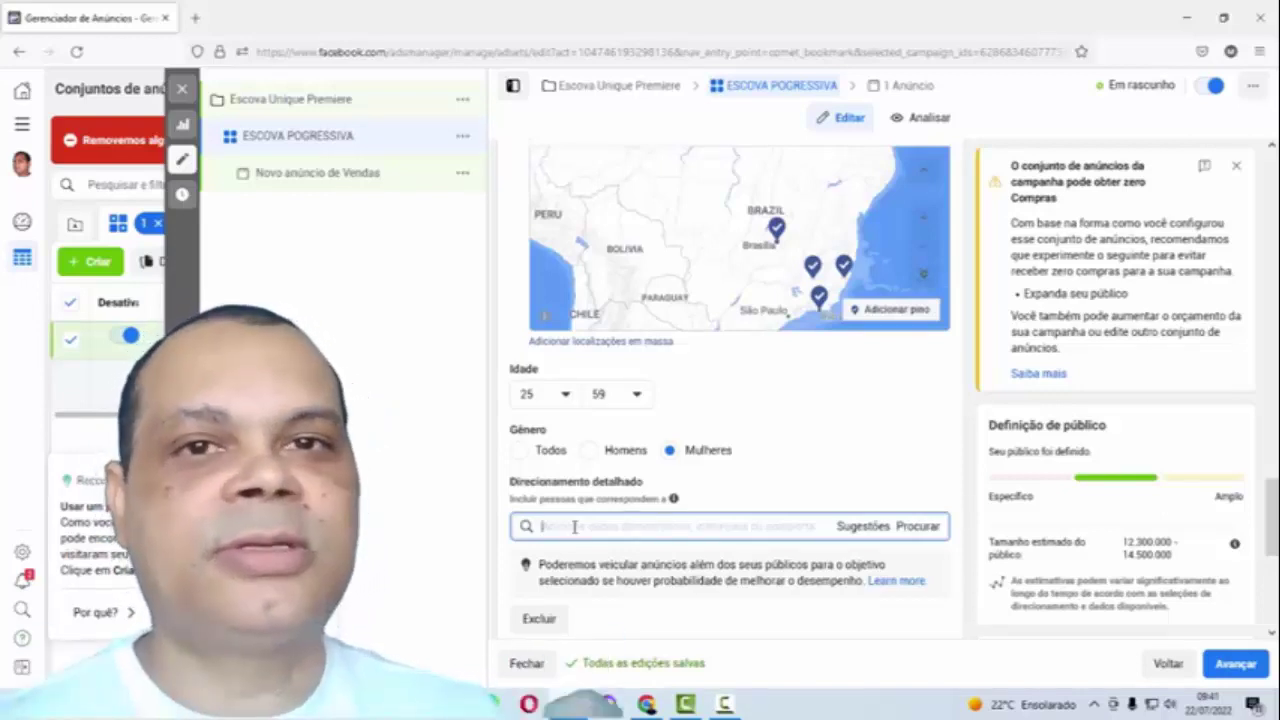
pyautogui.write('se')
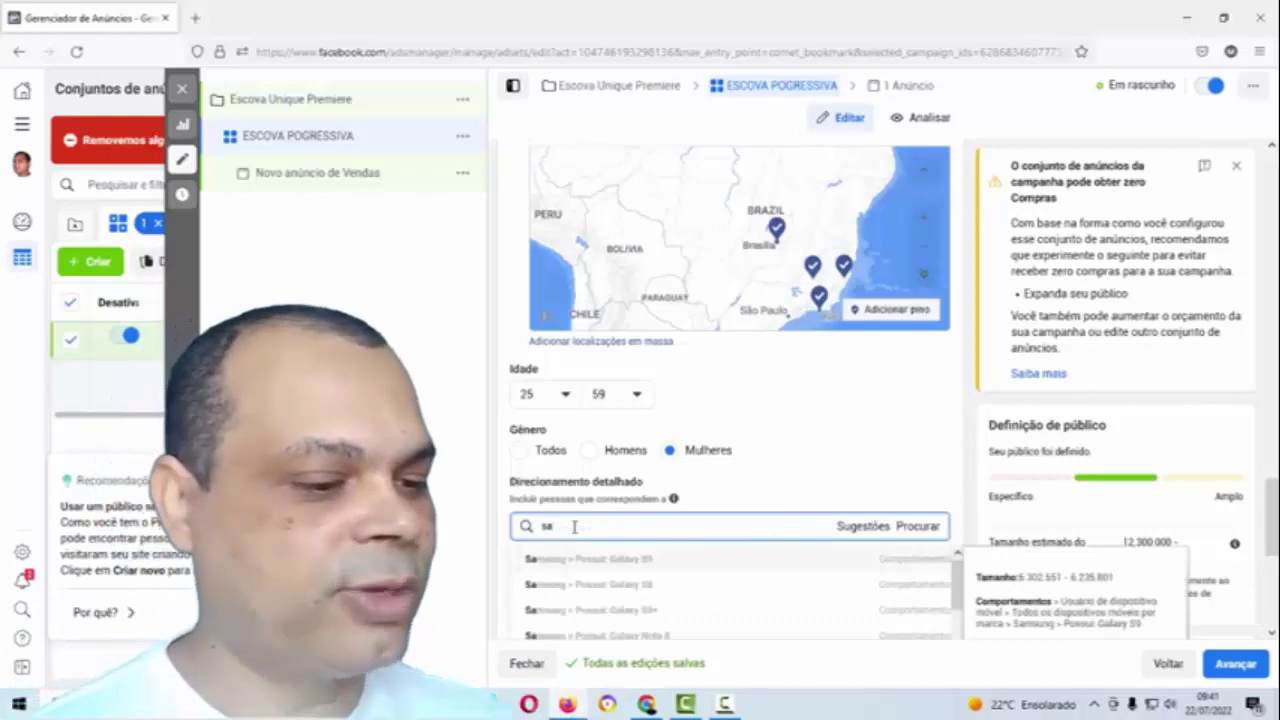
pyautogui.write('lão')
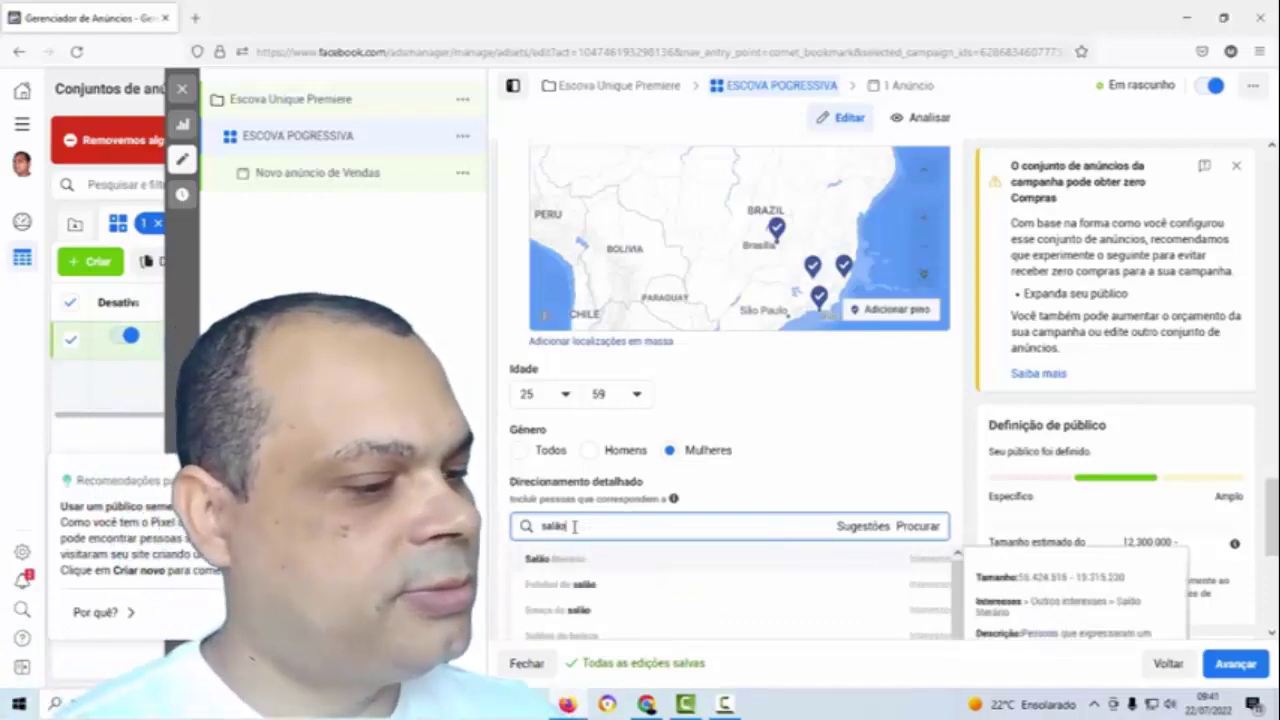
pyautogui.scroll(-1, 687, 596)
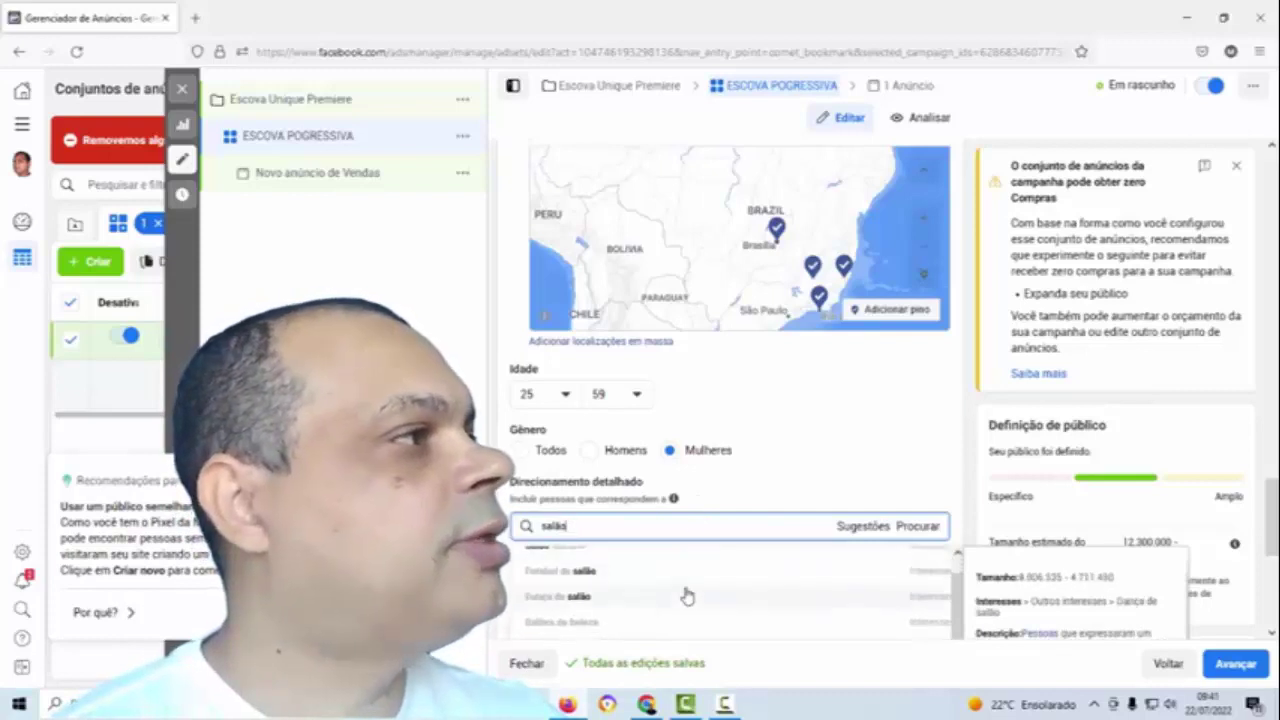
pyautogui.click(566, 622)
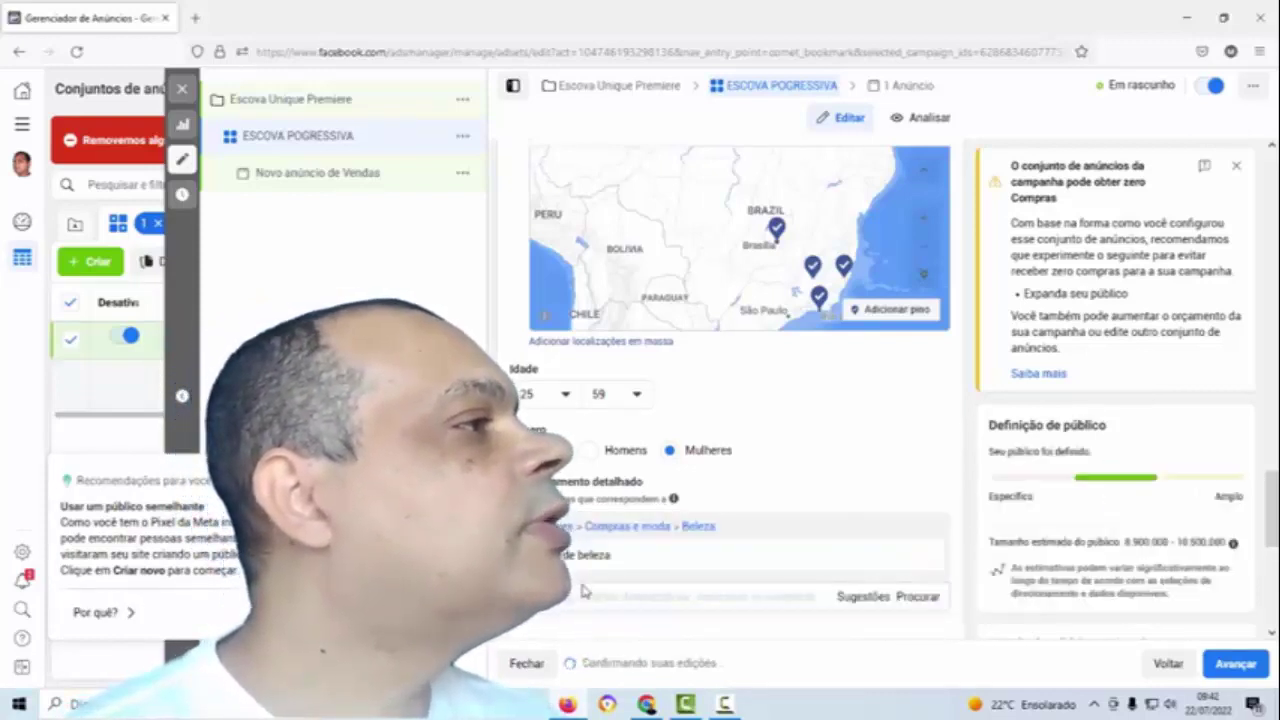
# Step: Search the detailed targeting for "cosméticos" and add the interest Cabelo e Afins Cosméticos
pyautogui.scroll(-1, 584, 592)
pyautogui.write('cosméticos')
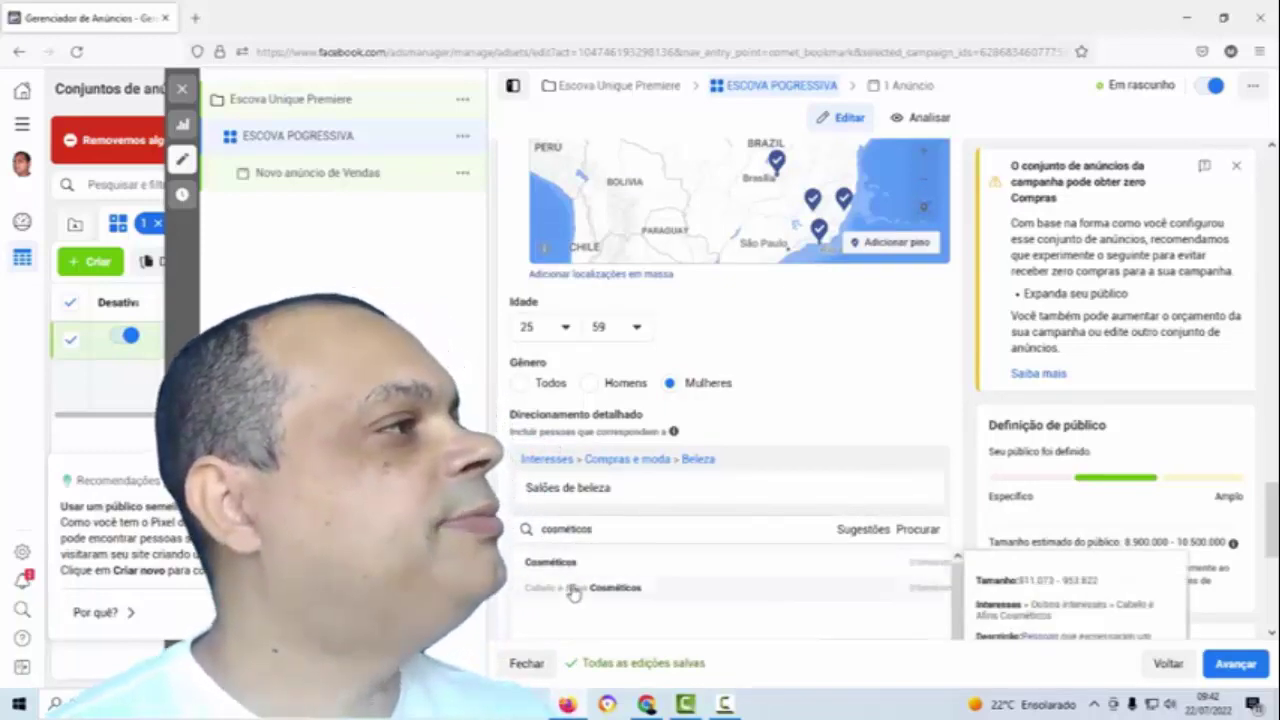
pyautogui.click(575, 590)
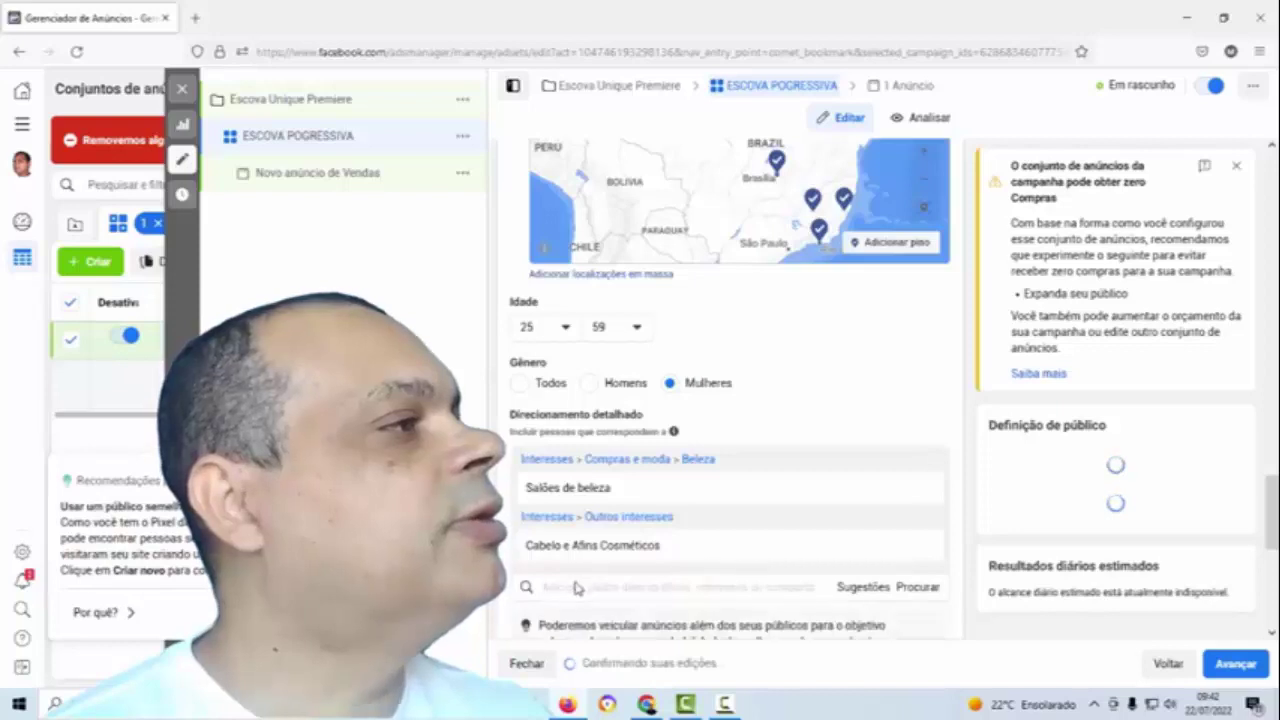
# Step: Search the detailed targeting for "cosmeticos" and add the interest Cosméticos
pyautogui.write('d')
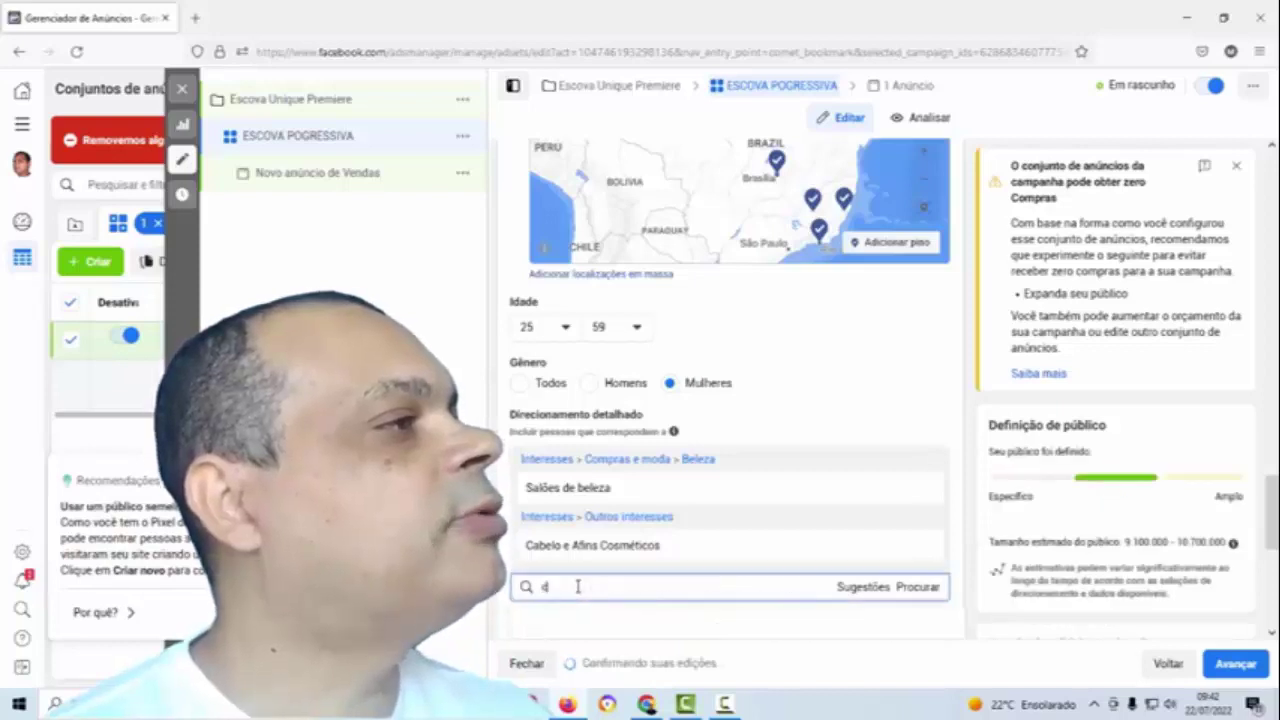
pyautogui.write('osme')
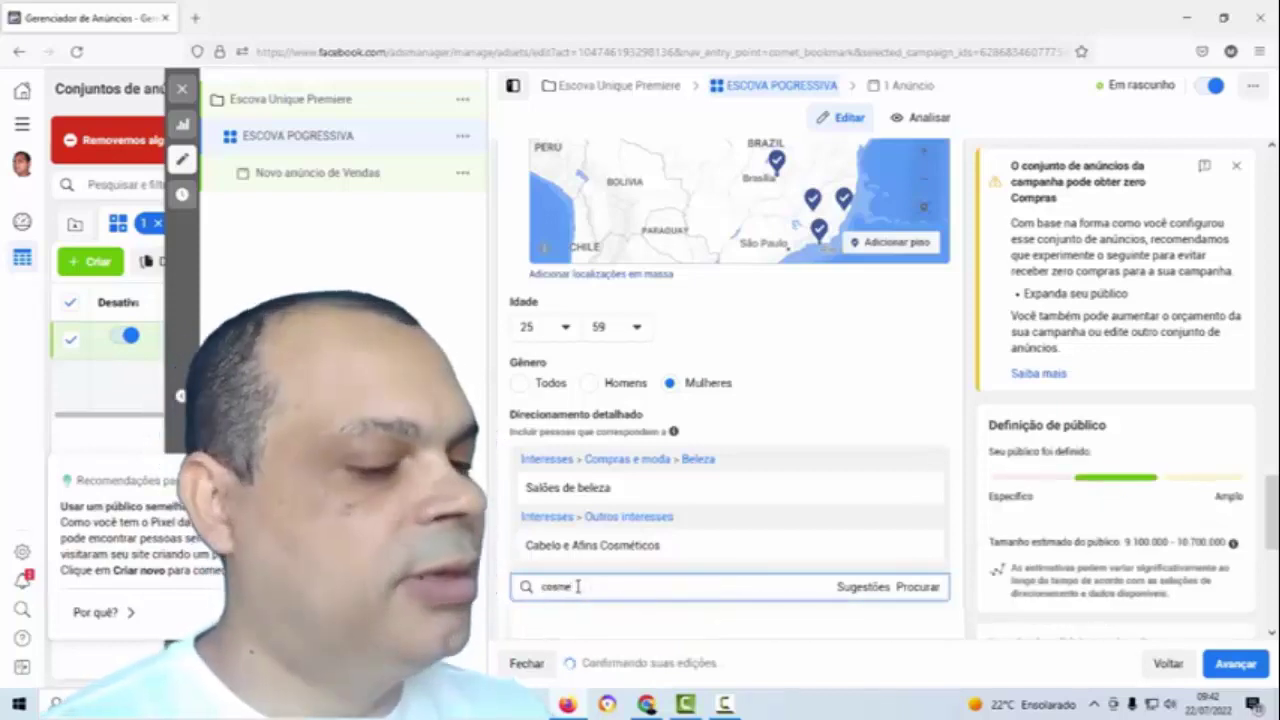
pyautogui.write('ticos')
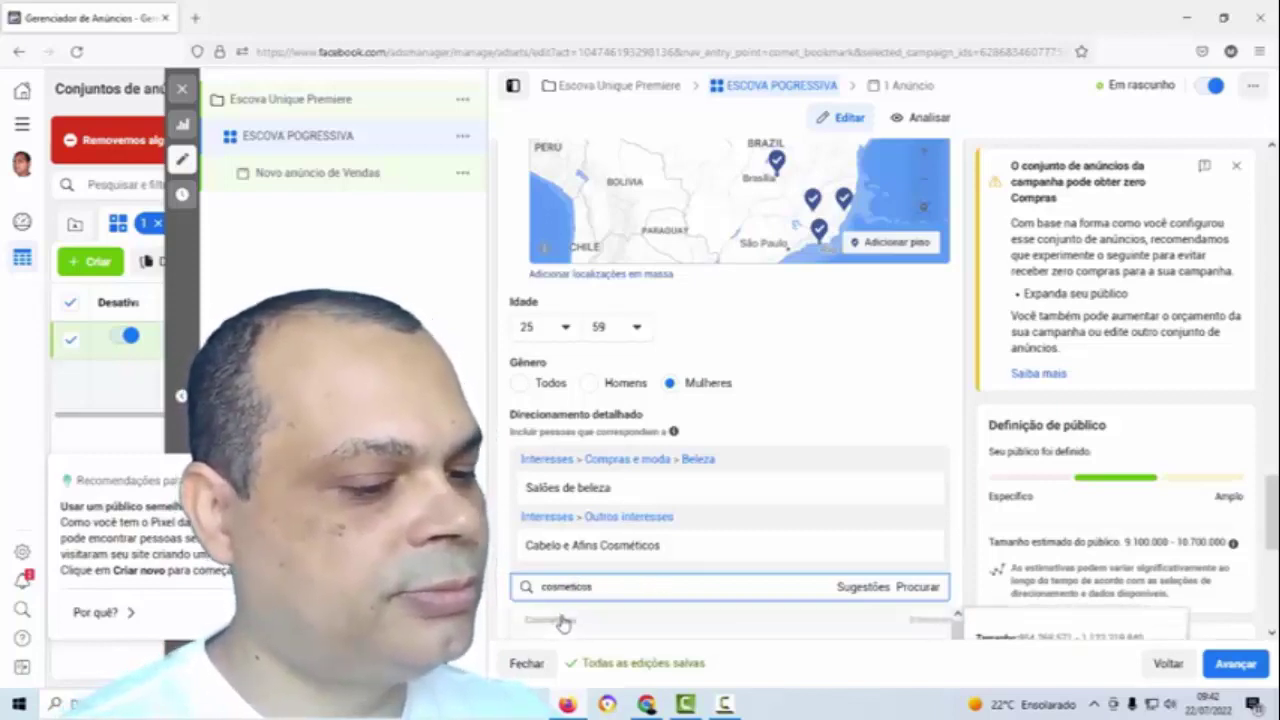
pyautogui.click(557, 616)
pyautogui.scroll(-2, 563, 600)
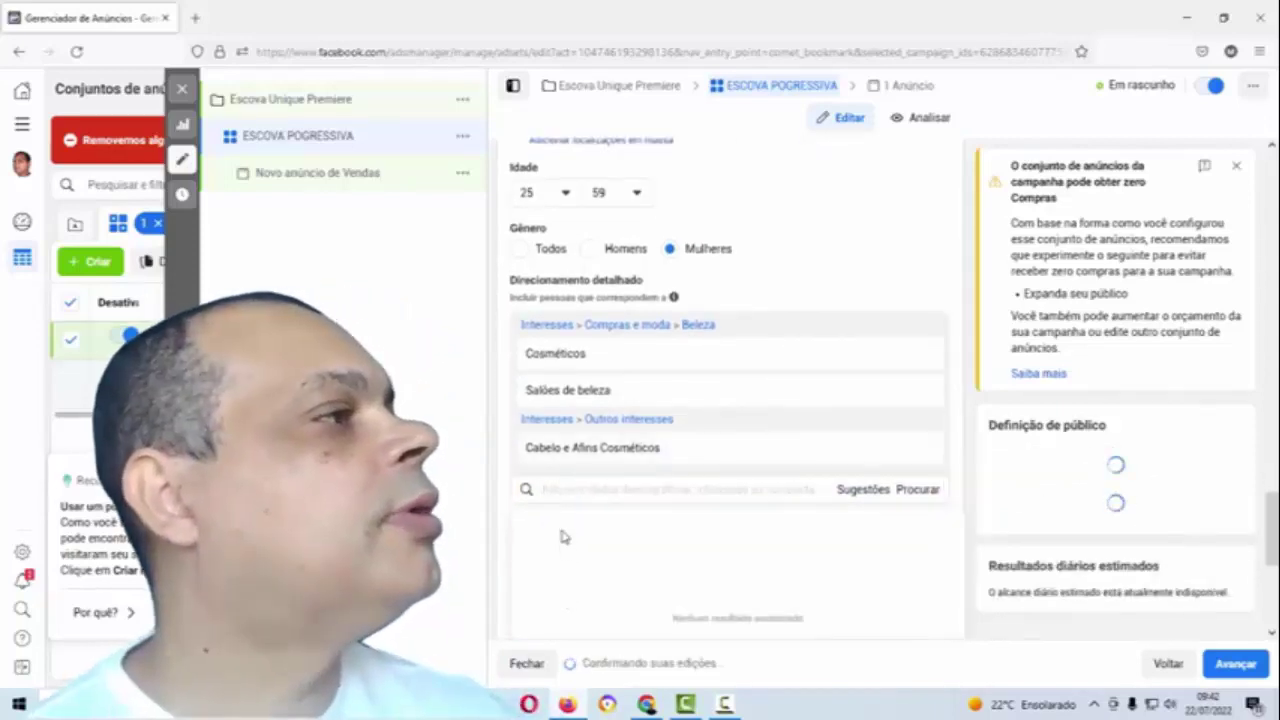
# Step: Open the text file "Anuncio do face" from the Velavi desktop folder to check the list of audience keywords
pyautogui.click(564, 490)
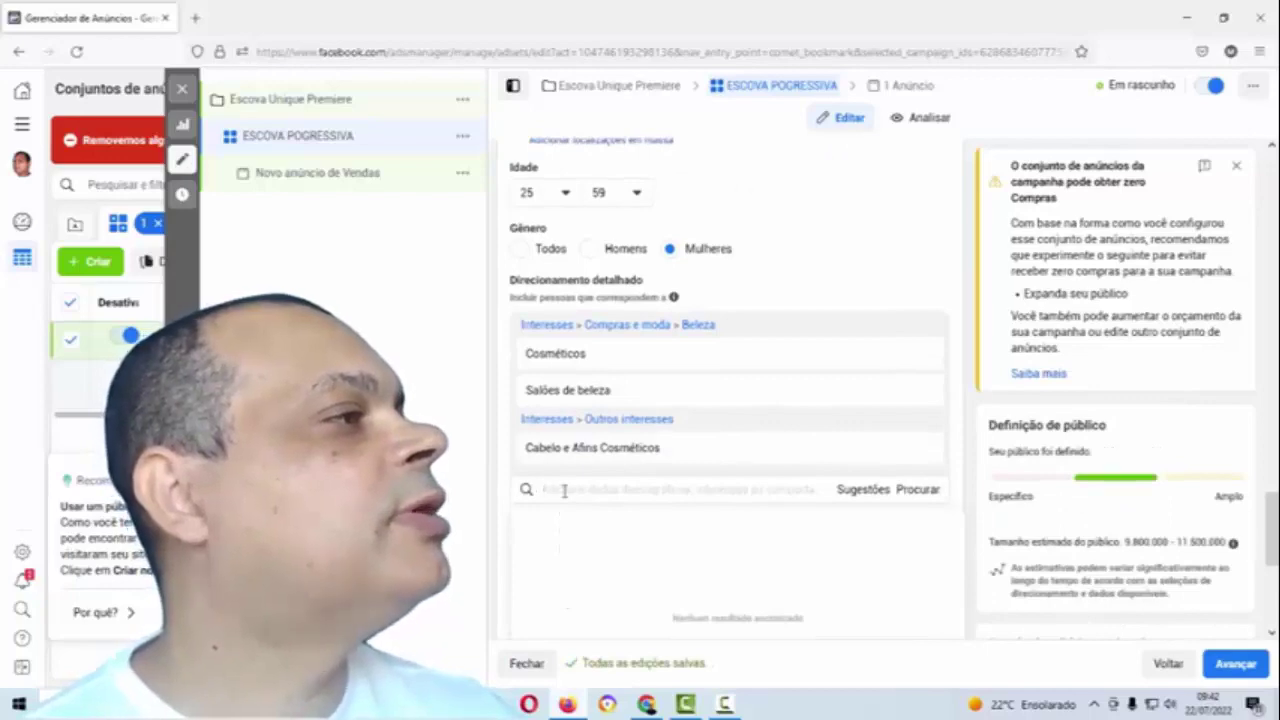
pyautogui.click(1189, 22)
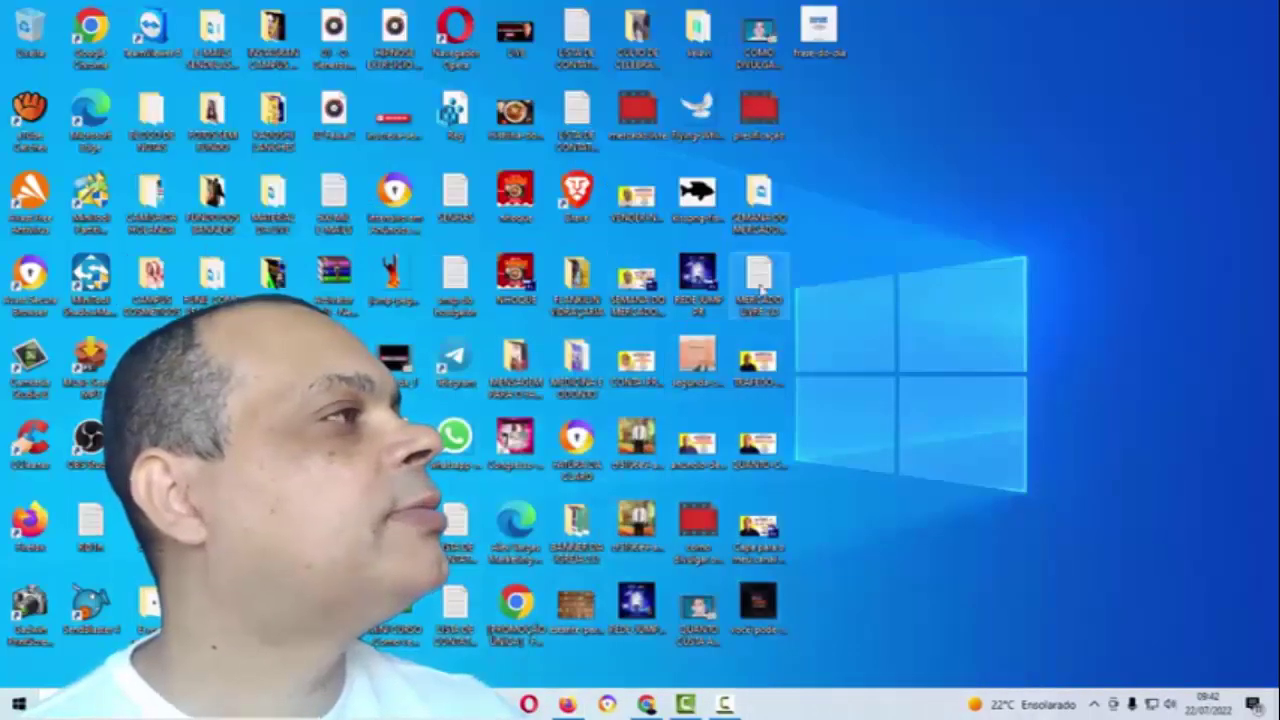
pyautogui.doubleClick(760, 113)
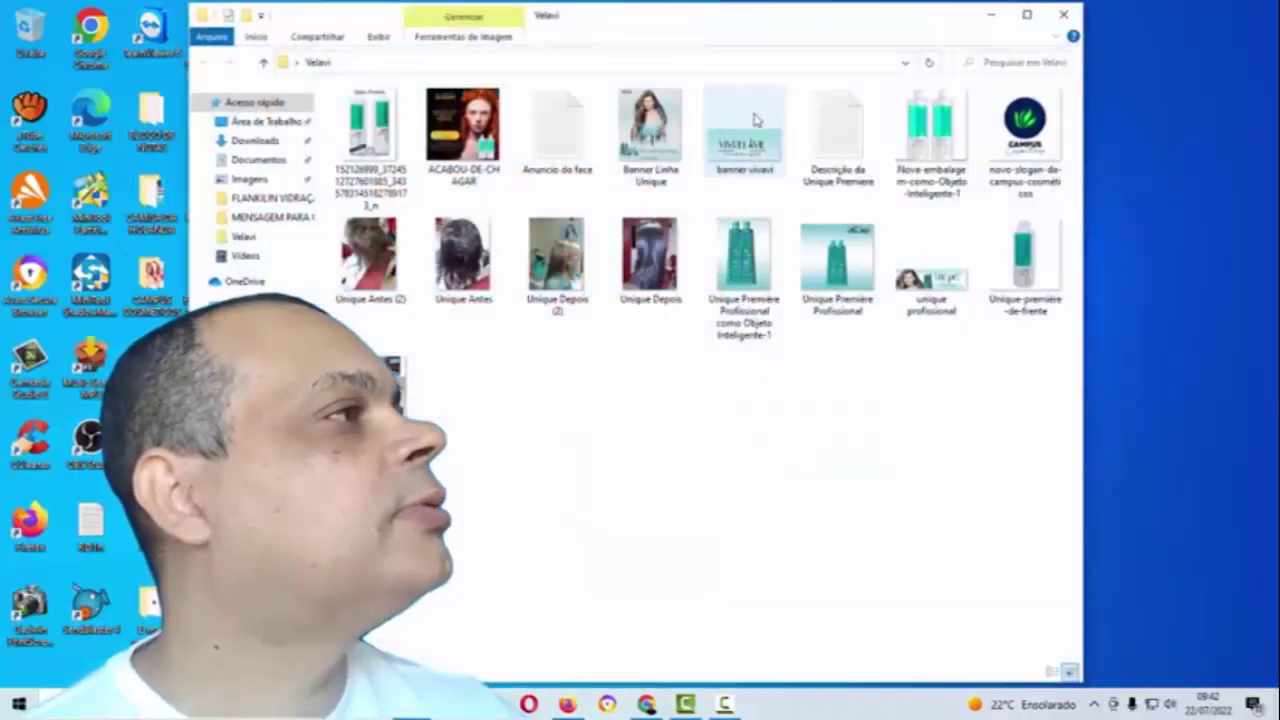
pyautogui.doubleClick(584, 168)
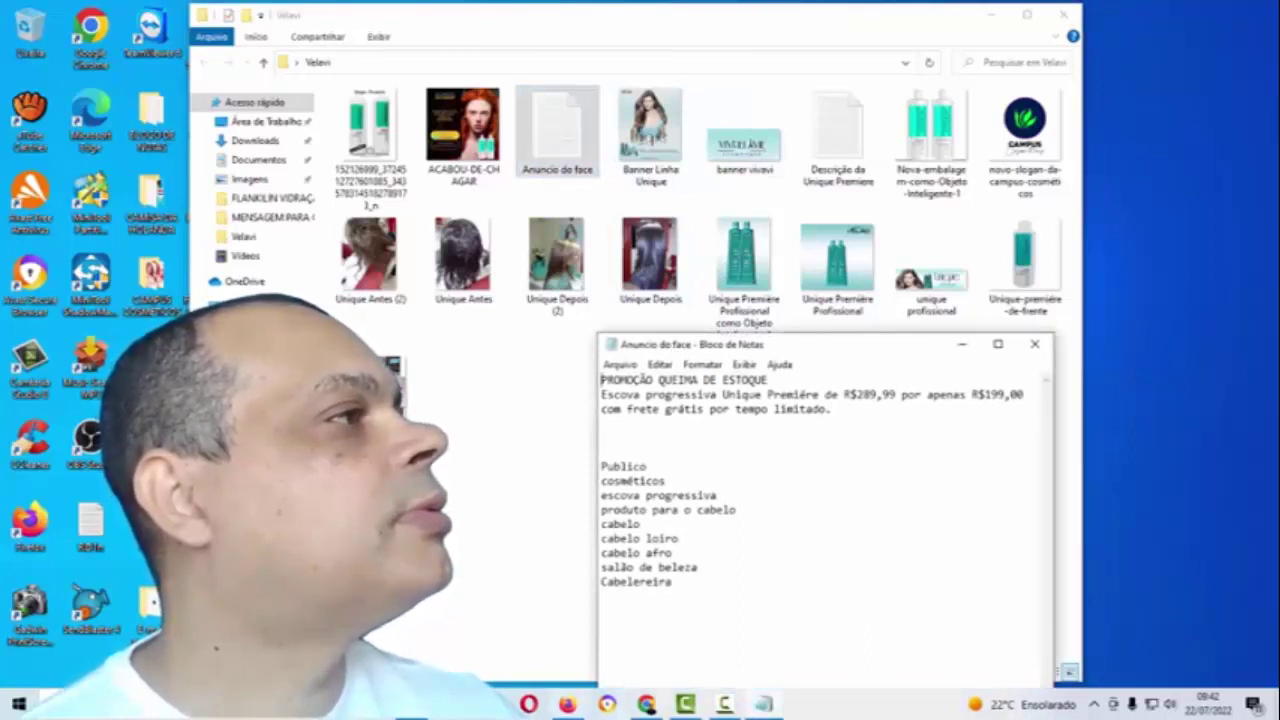
pyautogui.moveTo(648, 707)
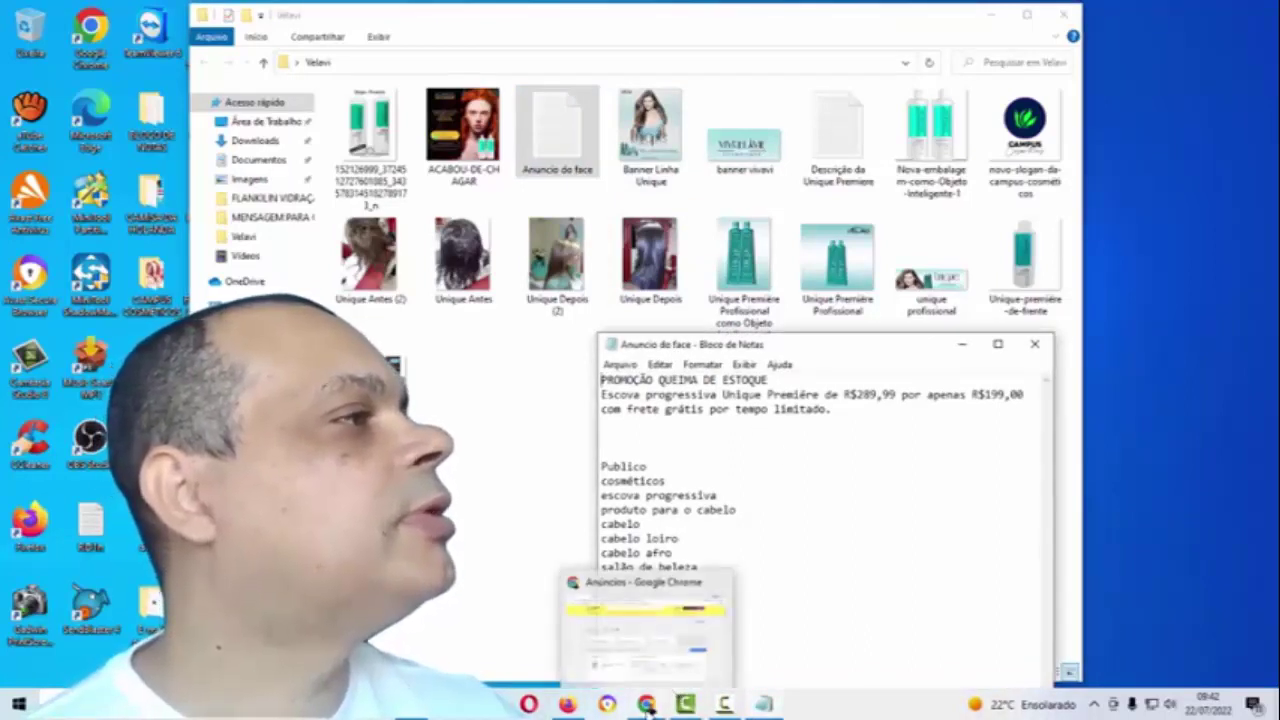
# Step: Return to the ad set in the browser, search the detailed targeting for "ESCOVA PROGRESSIVA" and clear the search
pyautogui.click(577, 603)
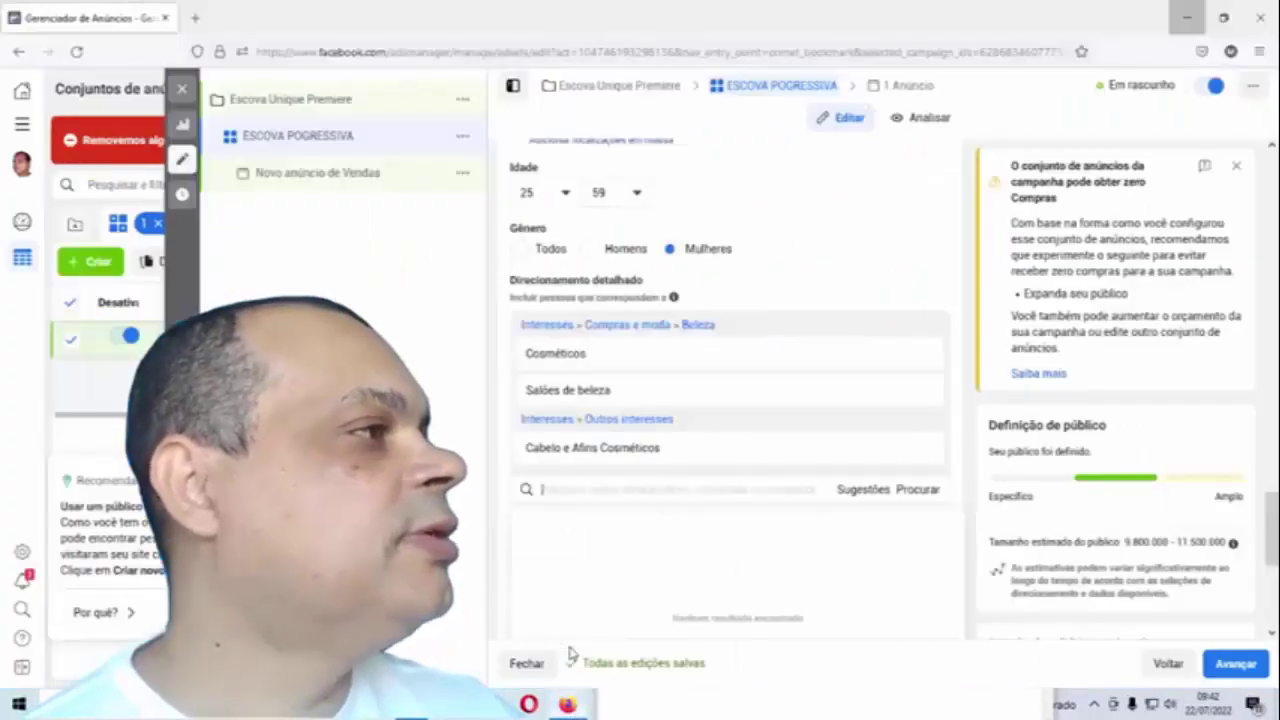
pyautogui.write('g')
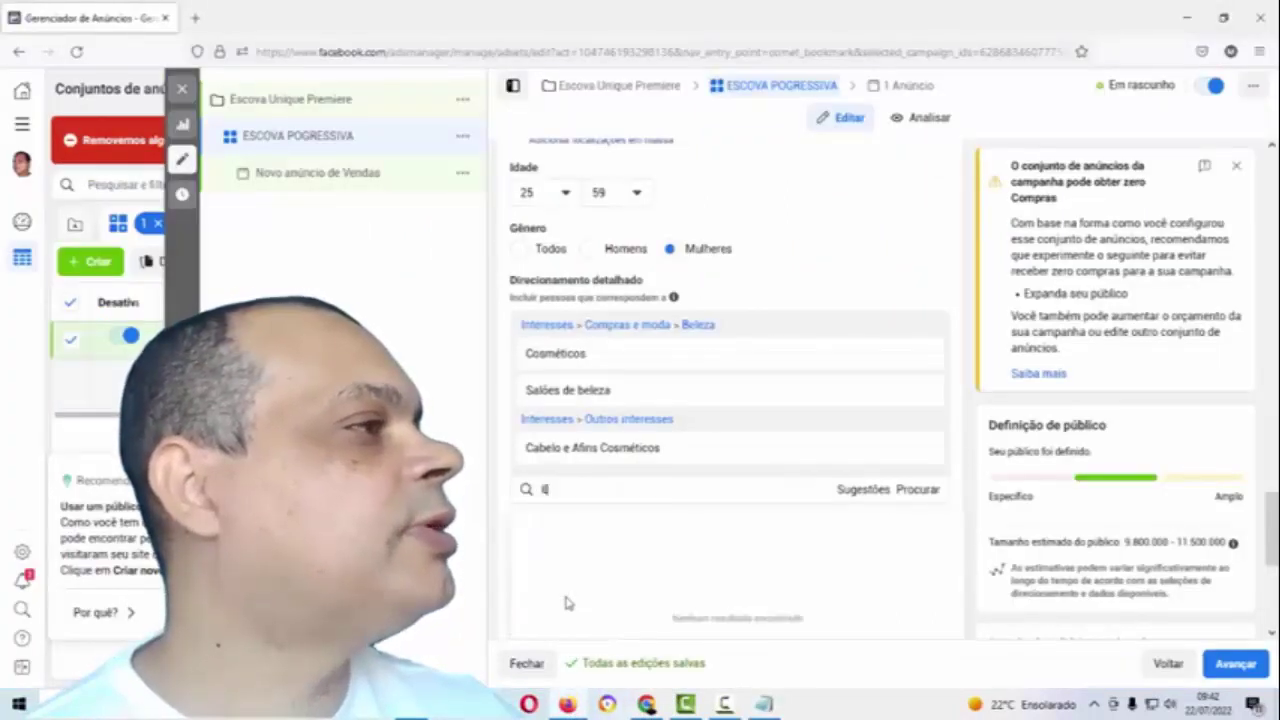
pyautogui.write('SCOVA')
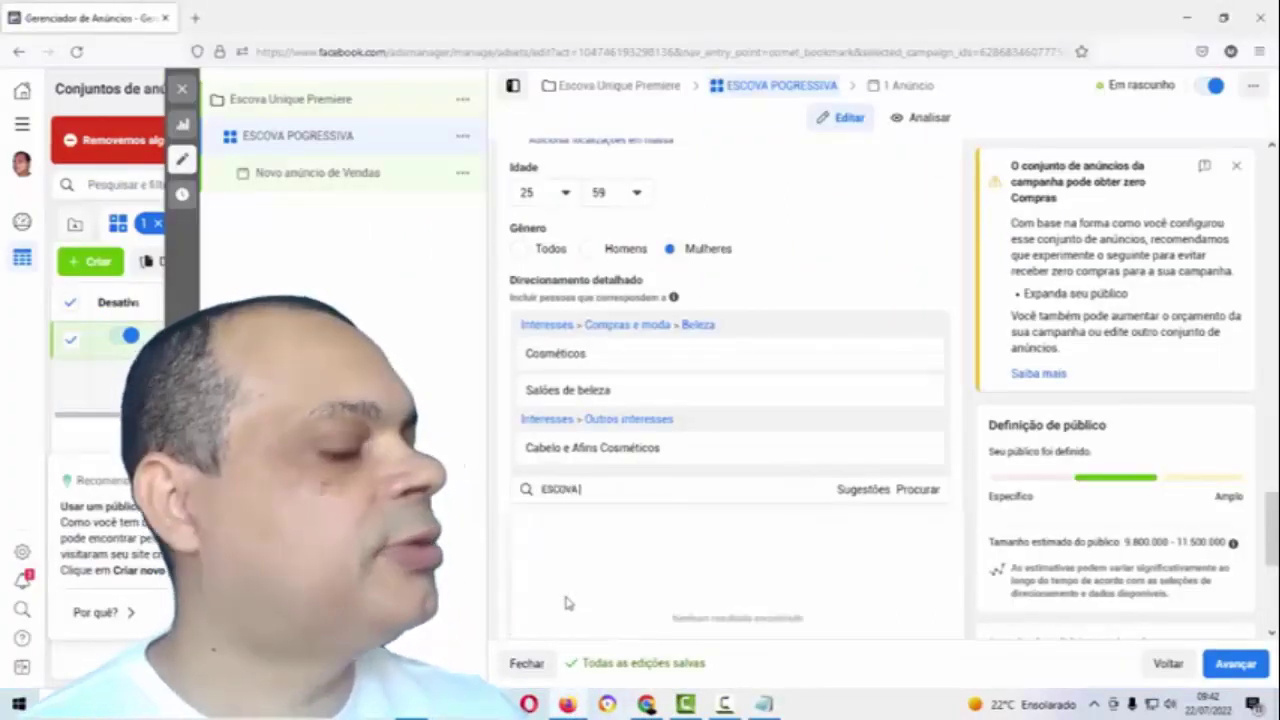
pyautogui.write(' PRO')
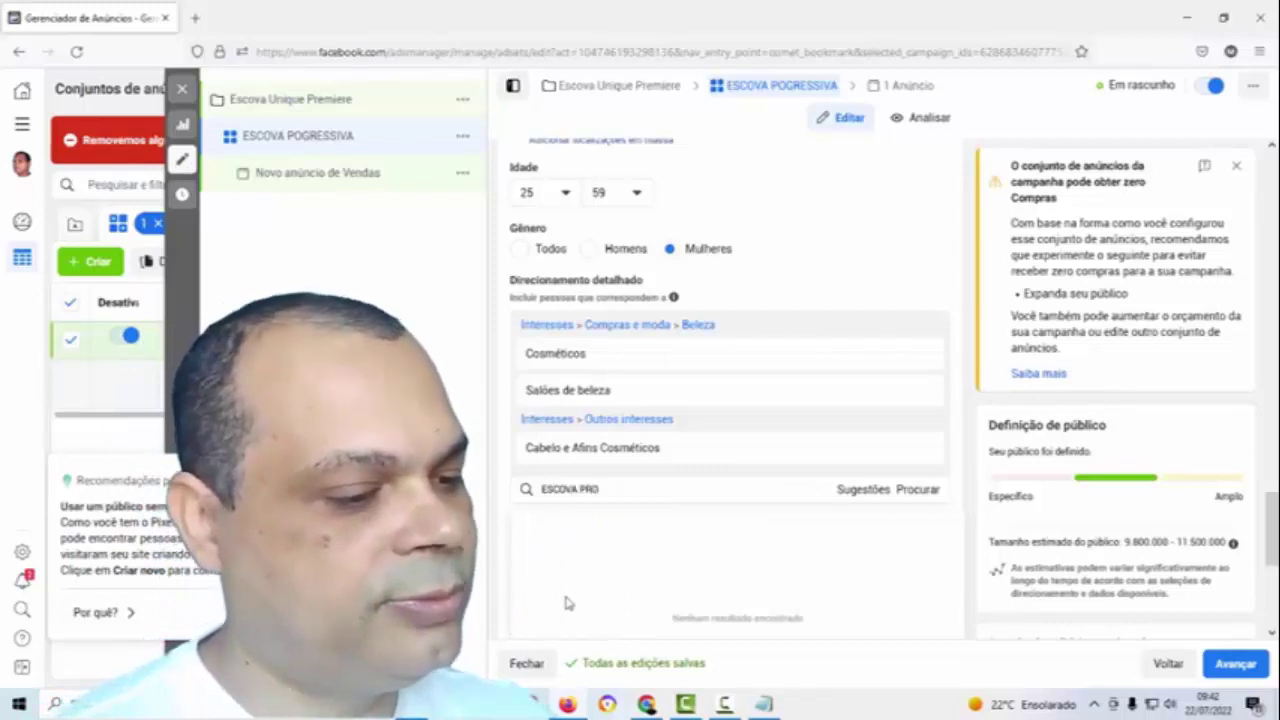
pyautogui.write('GRESSIVA')
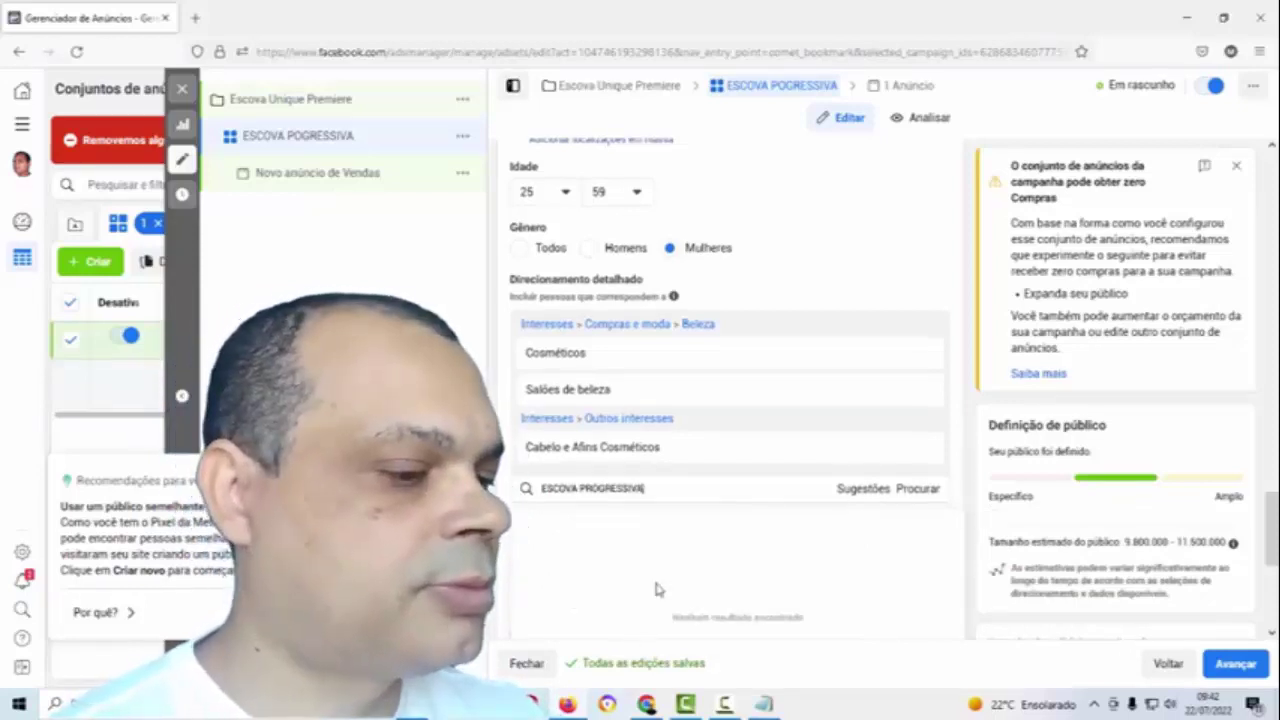
pyautogui.scroll(-2, 657, 588)
pyautogui.tripleClick(654, 354)
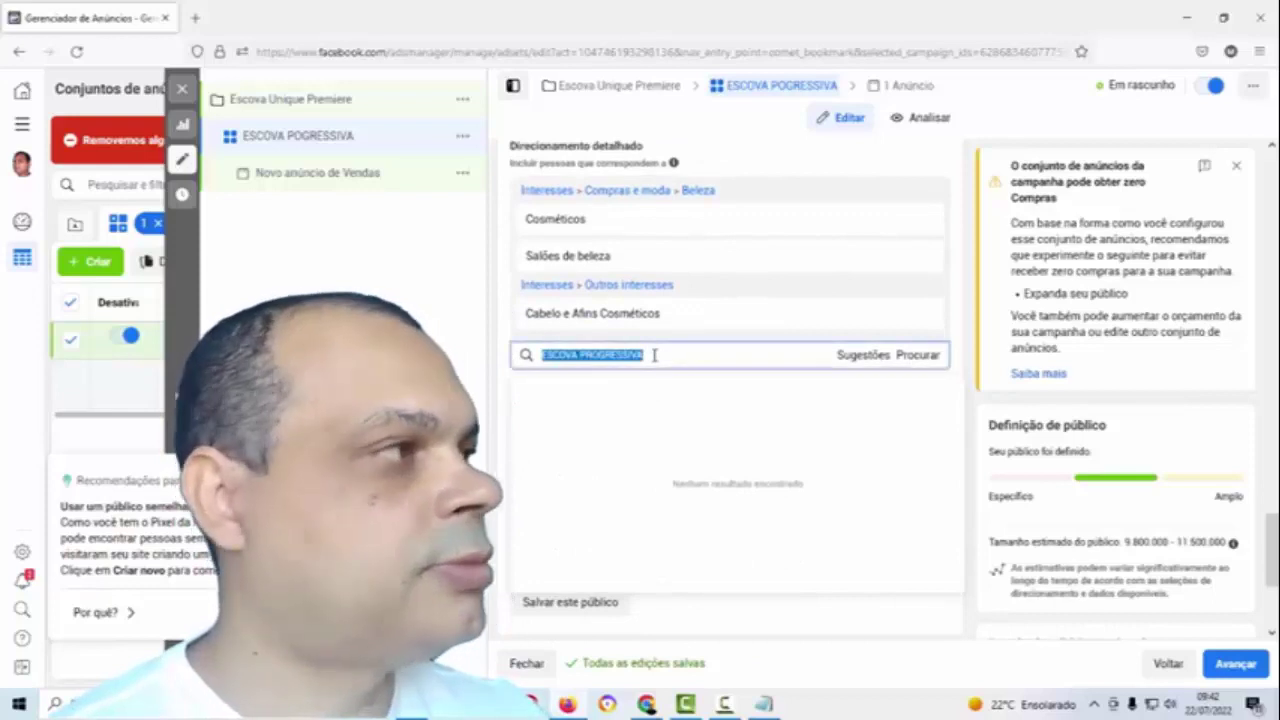
pyautogui.press('BackSpace')
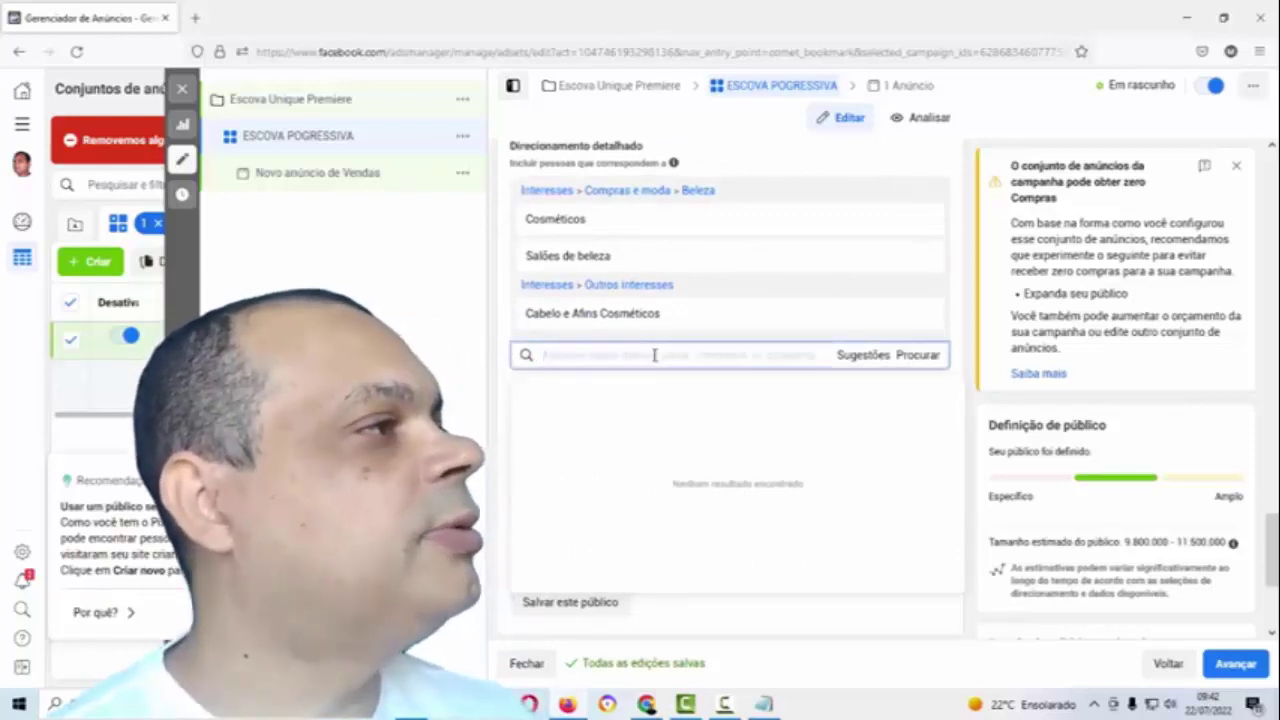
# Step: Try "ESCOVA DECABE" as a detailed targeting search and clear the entry
pyautogui.write('e')
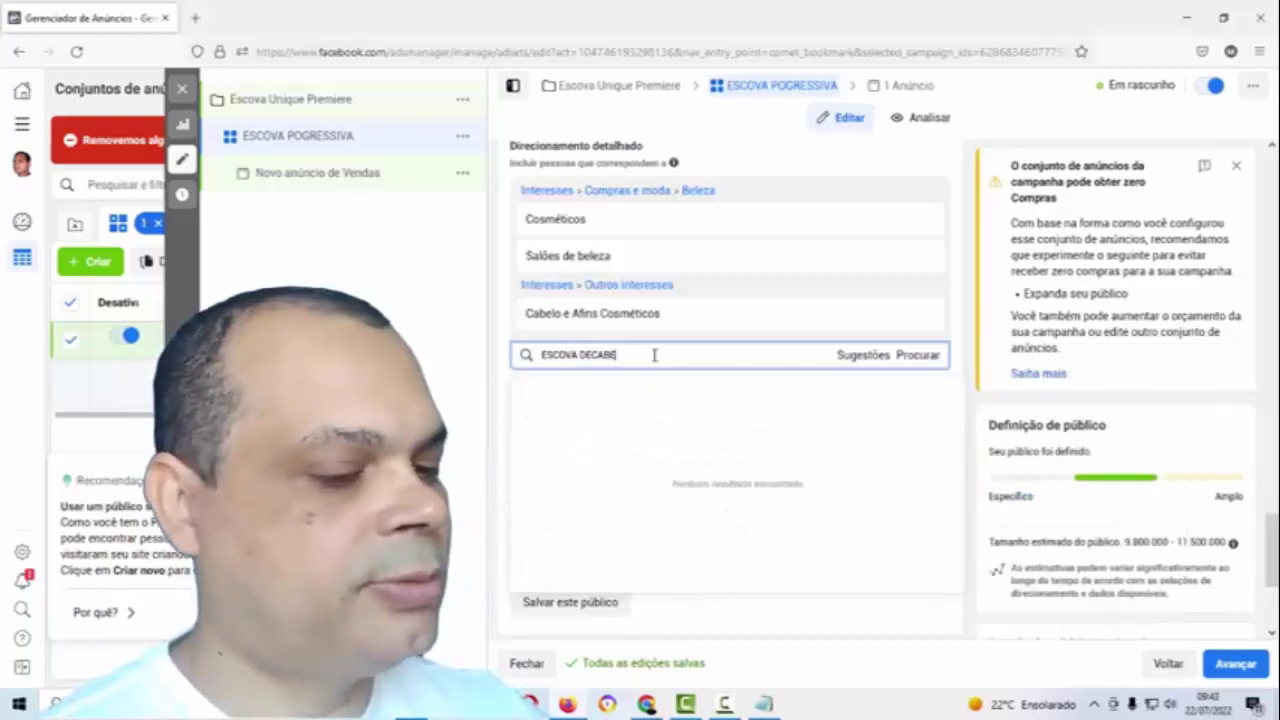
pyautogui.press('BackSpace')
pyautogui.press('BackSpace')
pyautogui.press('BackSpace')
pyautogui.press('BackSpace')
pyautogui.press('BackSpace')
pyautogui.press('BackSpace')
pyautogui.press('BackSpace')
pyautogui.press('BackSpace')
pyautogui.press('BackSpace')
pyautogui.press('BackSpace')
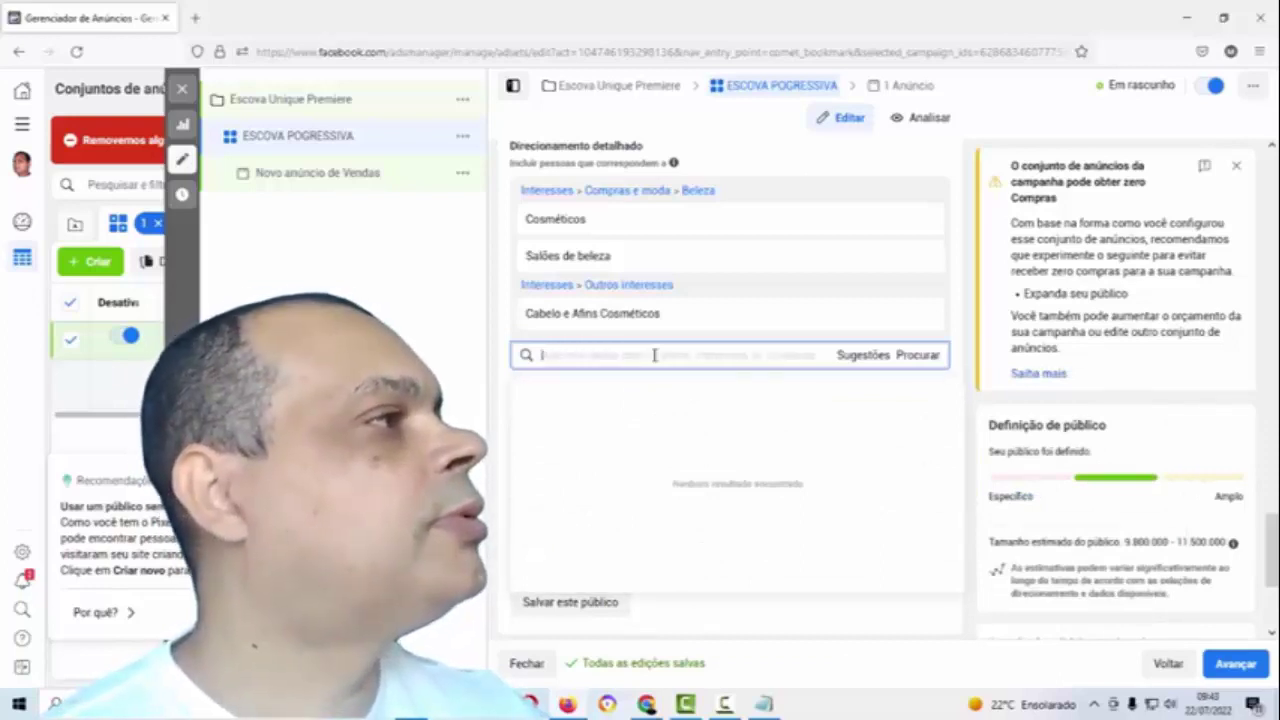
# Step: Check the keyword note again, search the detailed targeting for "CABELO" and close the suggestions without adding an interest
pyautogui.click(764, 705)
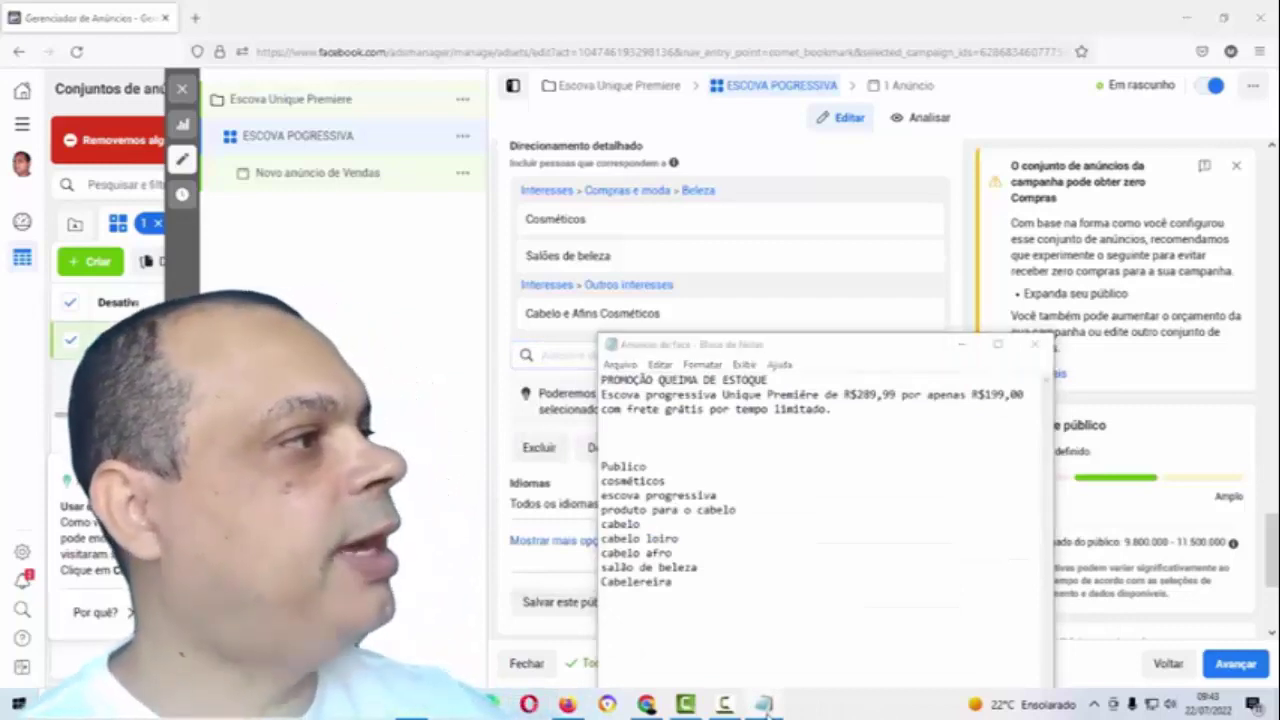
pyautogui.click(555, 407)
pyautogui.write('CA')
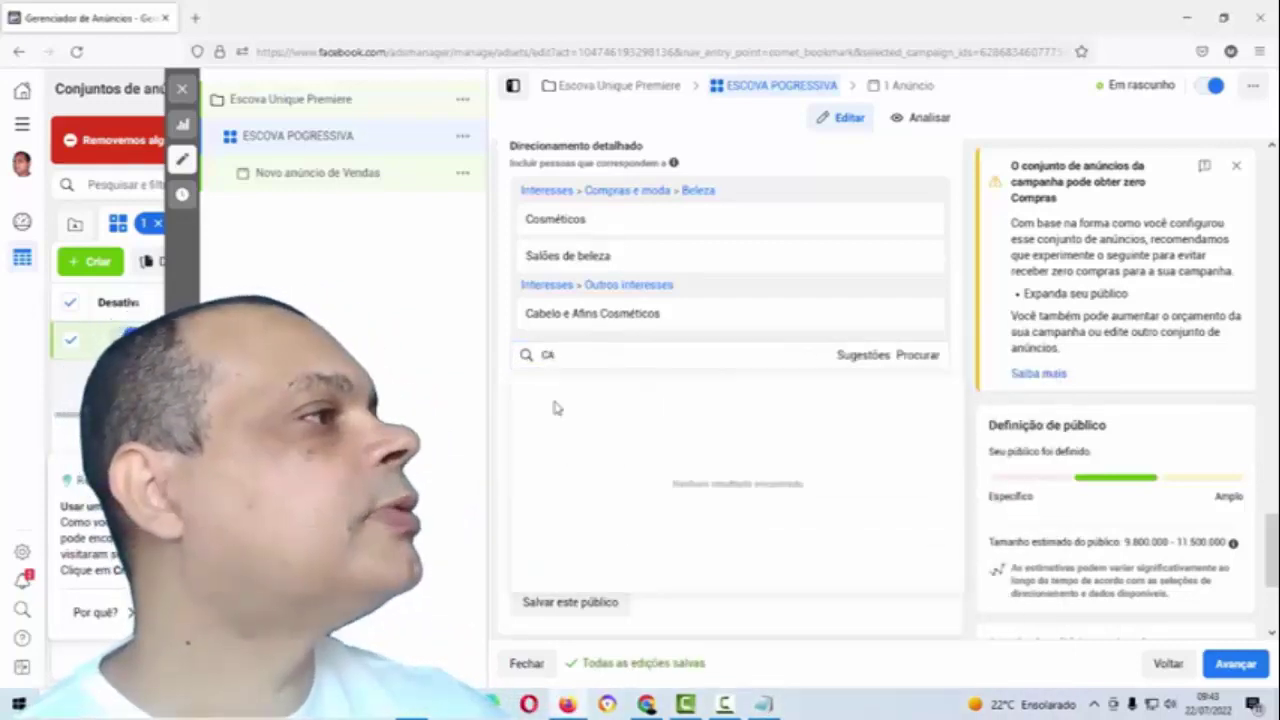
pyautogui.write('BELO')
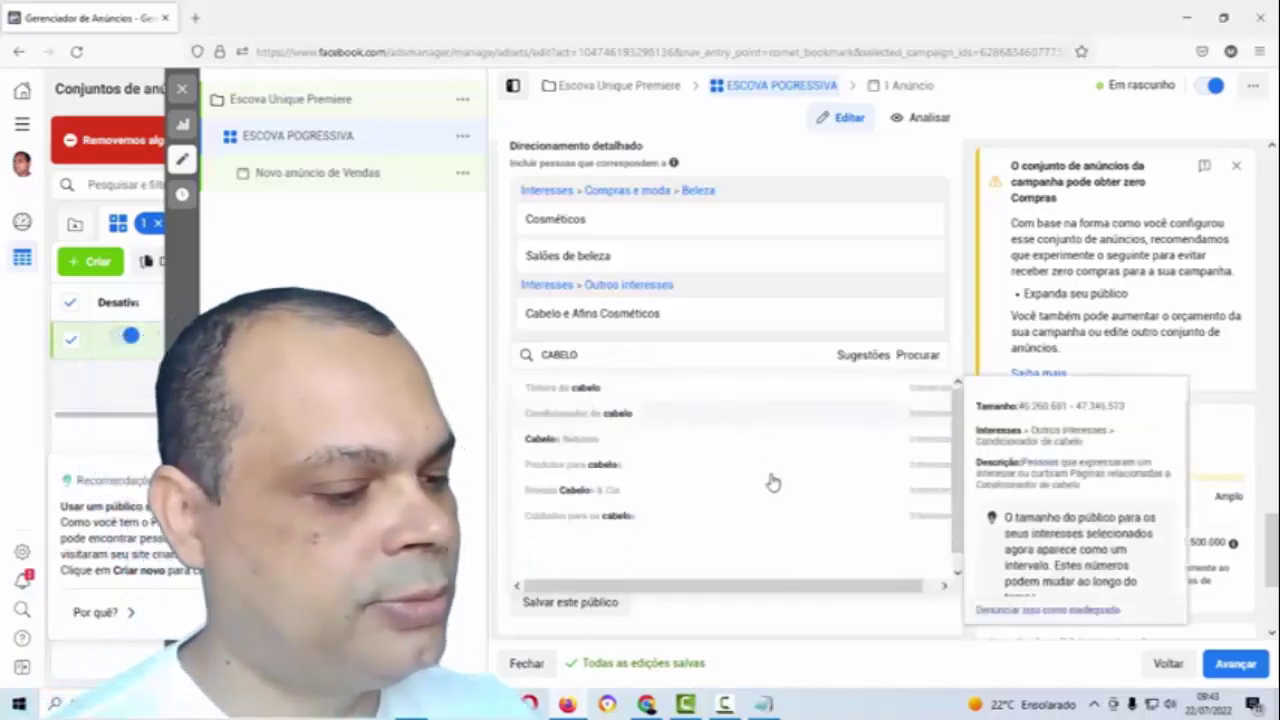
pyautogui.click(753, 352)
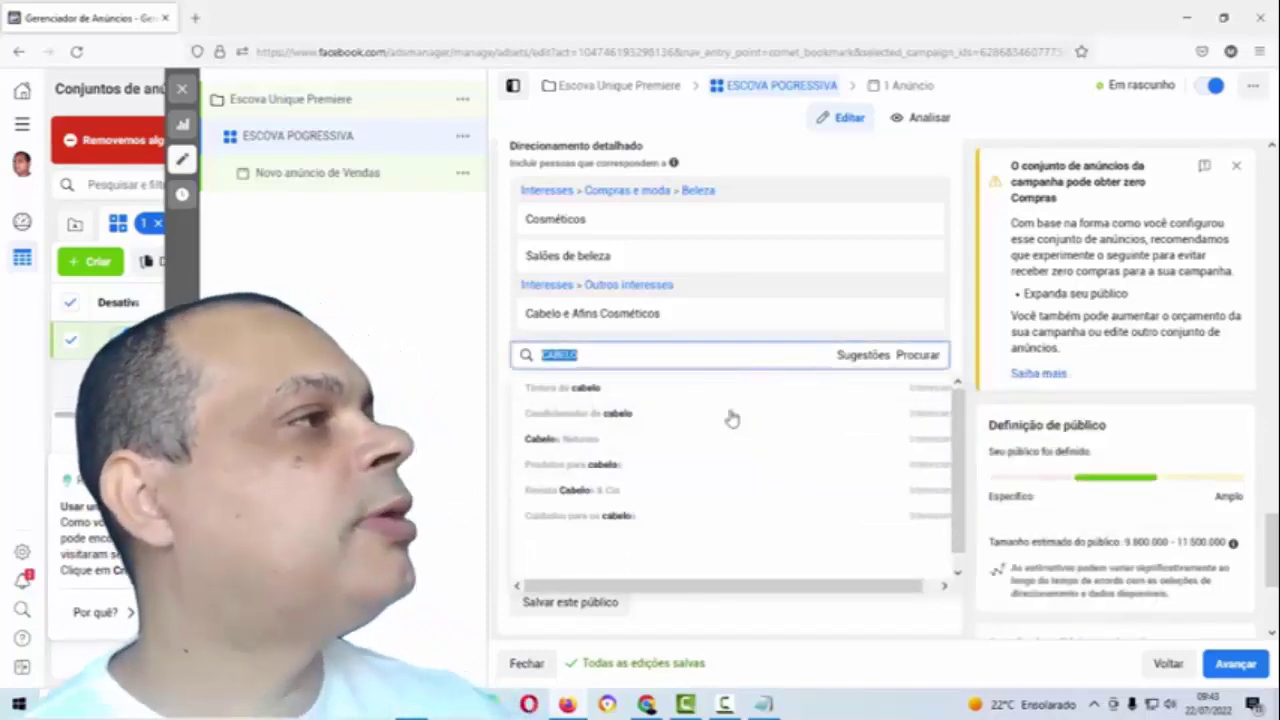
pyautogui.click(757, 614)
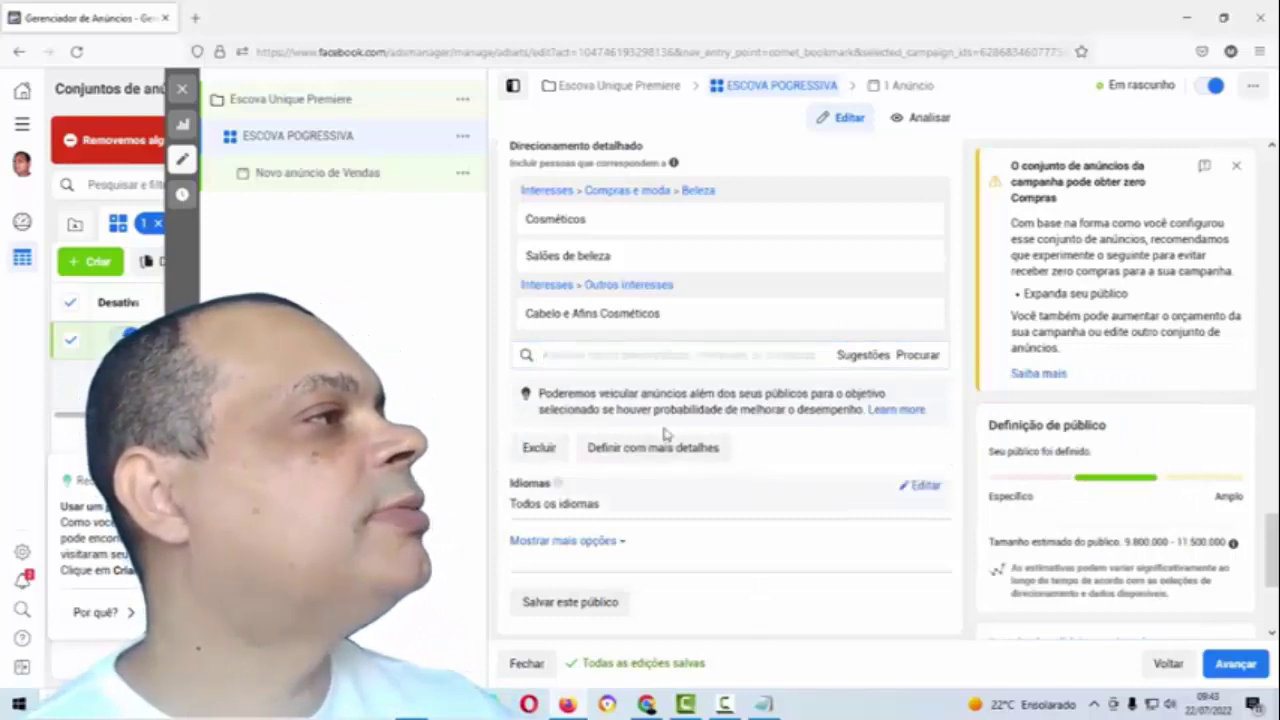
# Step: Edit the audience languages and add Português (Brasil)
pyautogui.scroll(3, 654, 426)
pyautogui.scroll(-2, 650, 425)
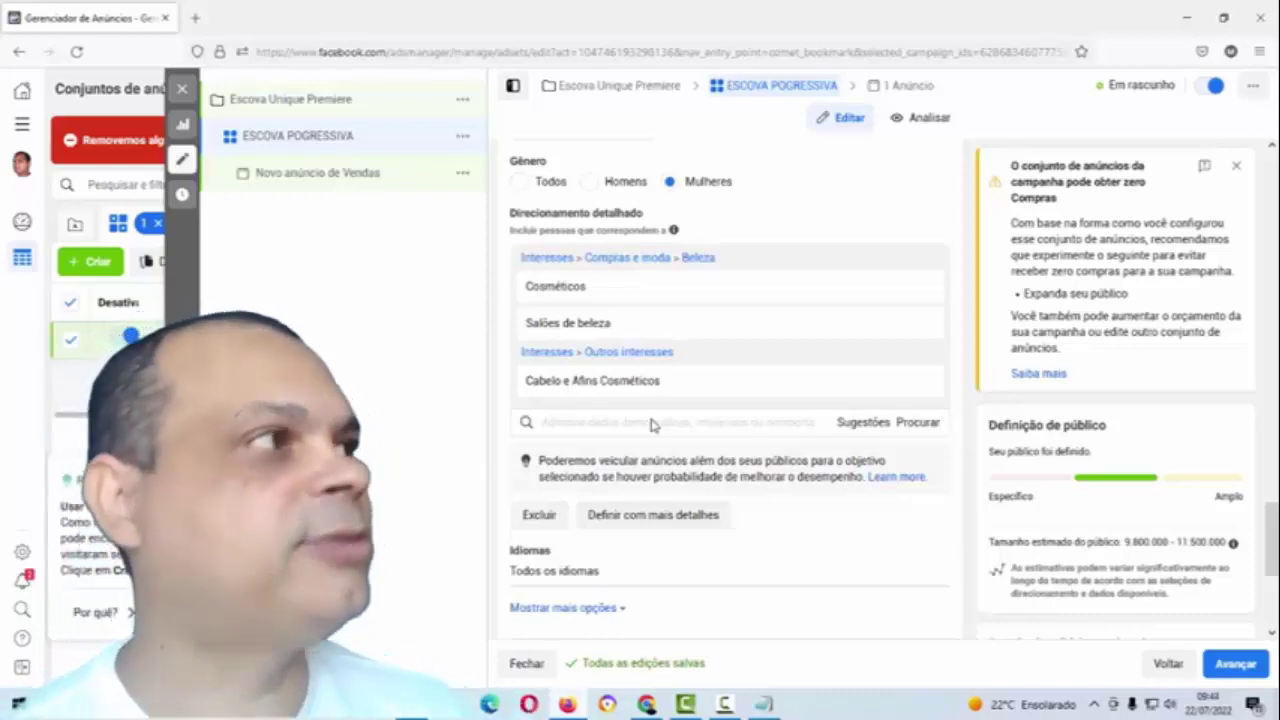
pyautogui.scroll(-1, 650, 425)
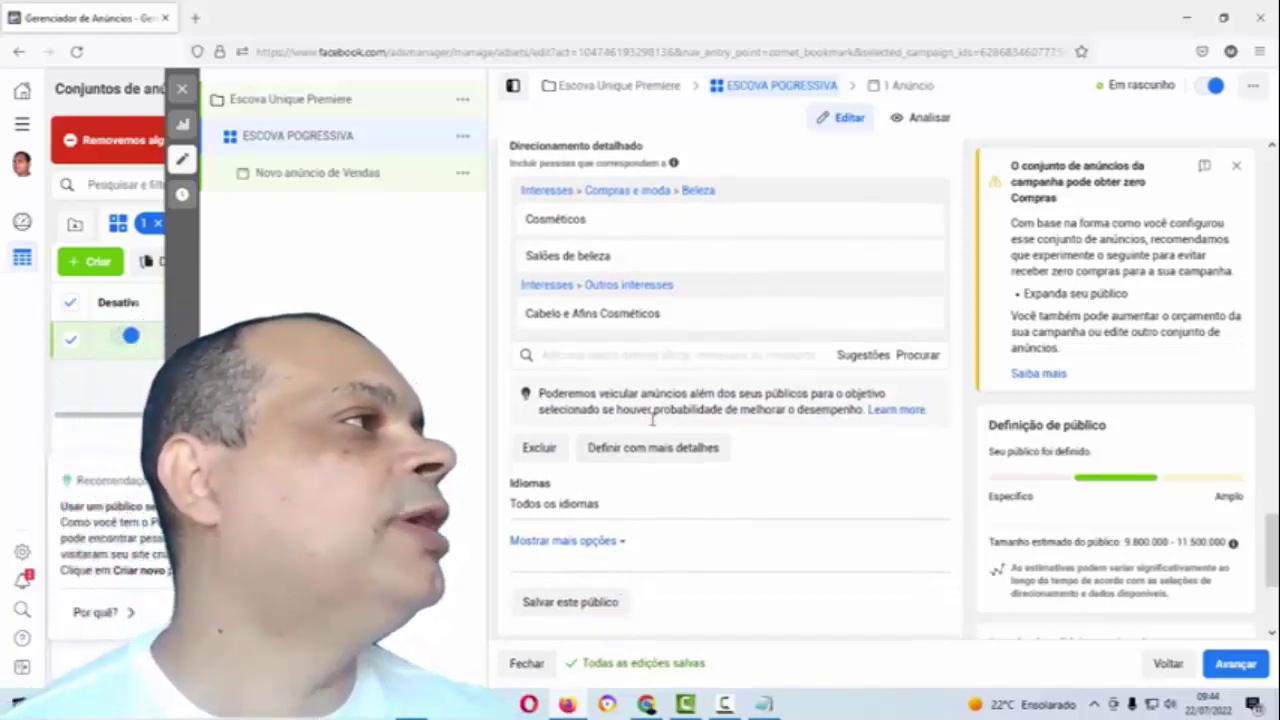
pyautogui.scroll(-1, 607, 395)
pyautogui.moveTo(913, 428)
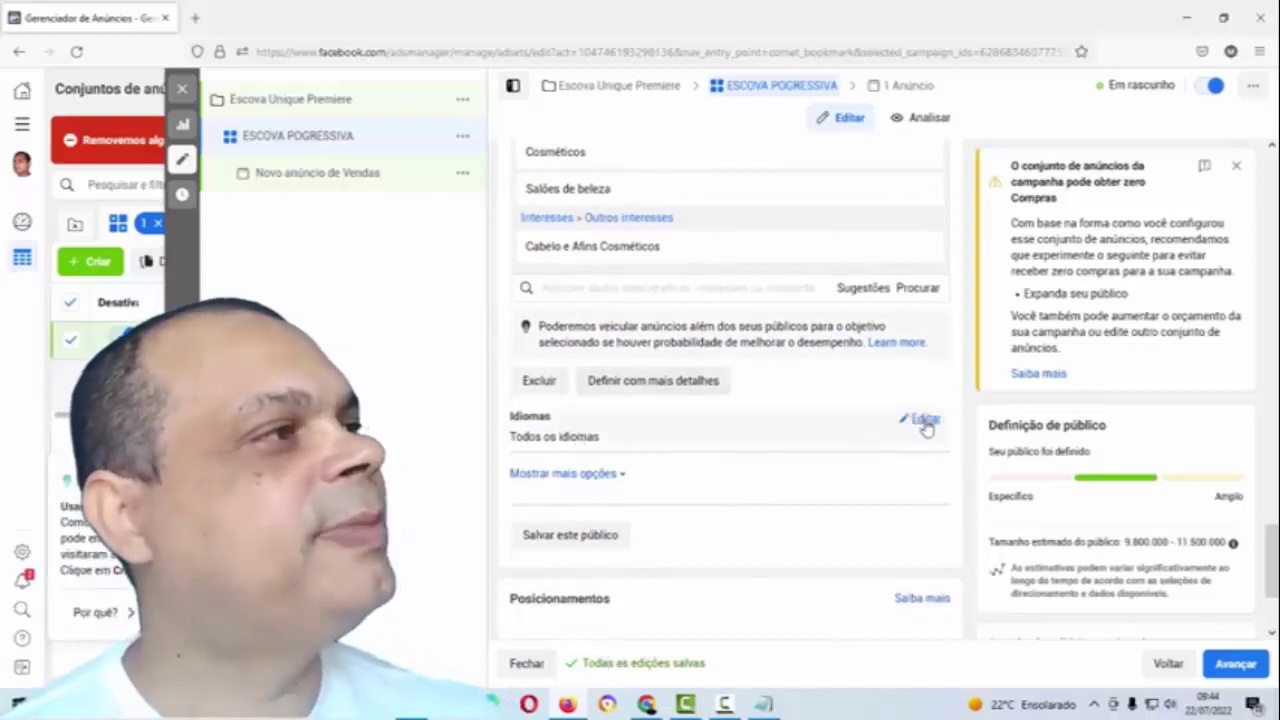
pyautogui.click(916, 426)
pyautogui.click(597, 444)
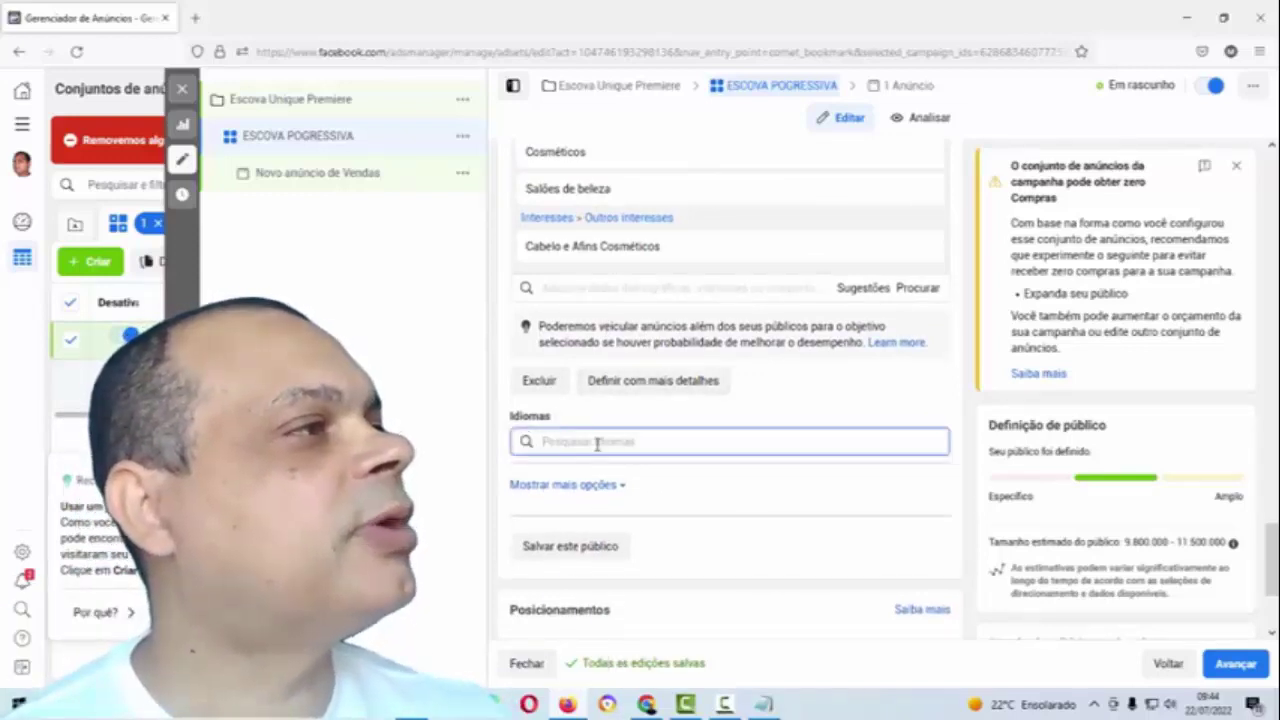
pyautogui.write('PO')
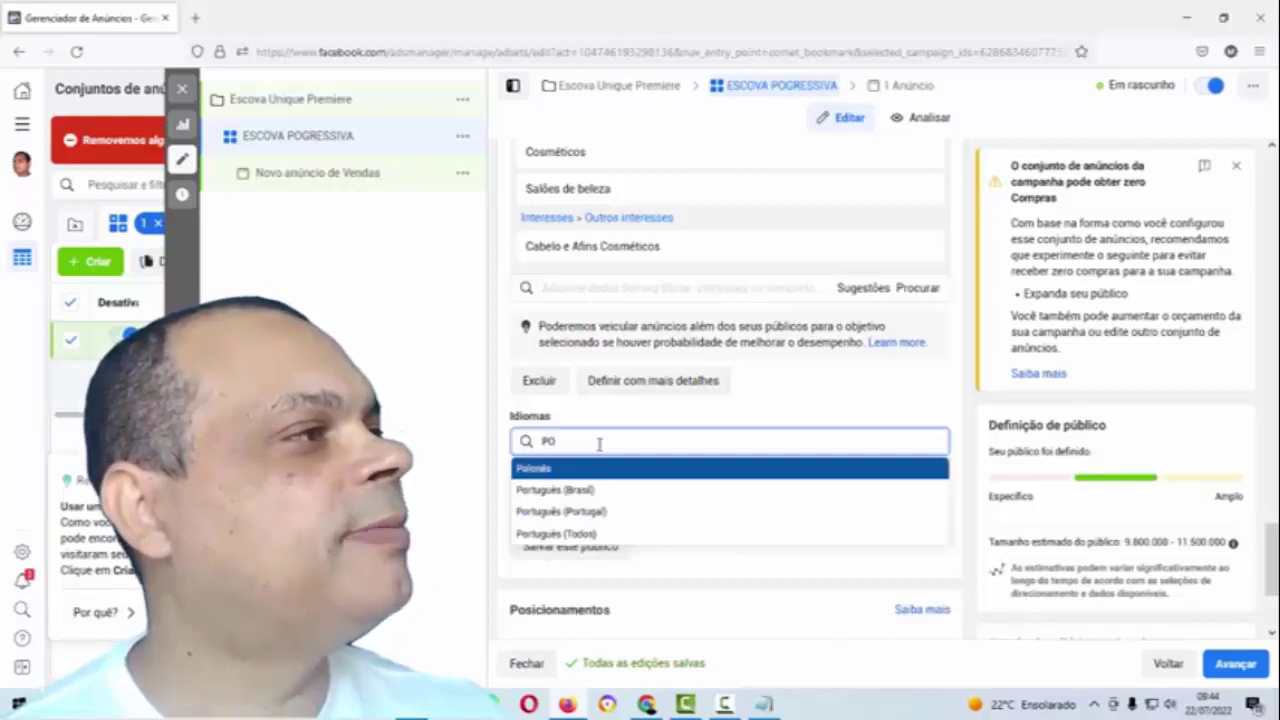
pyautogui.click(624, 498)
pyautogui.scroll(-1, 717, 530)
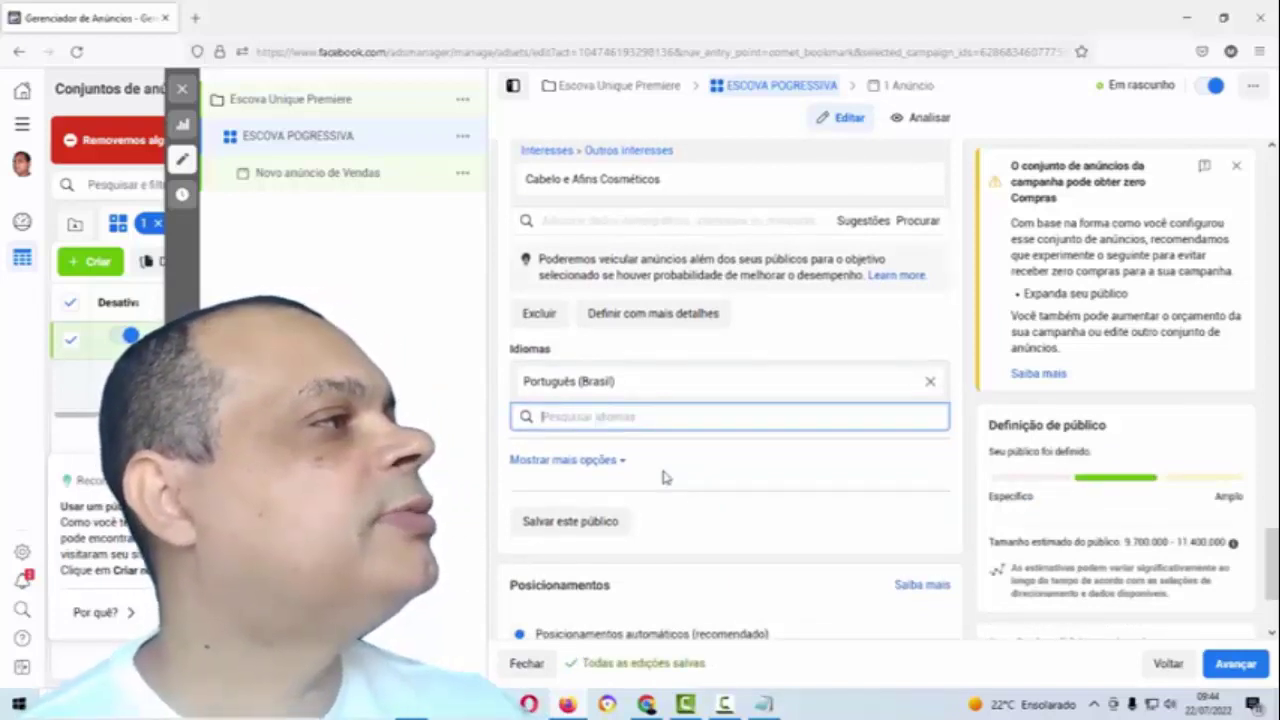
# Step: Save the configured audience under the name TESTE
pyautogui.scroll(-1, 663, 477)
pyautogui.scroll(4, 663, 472)
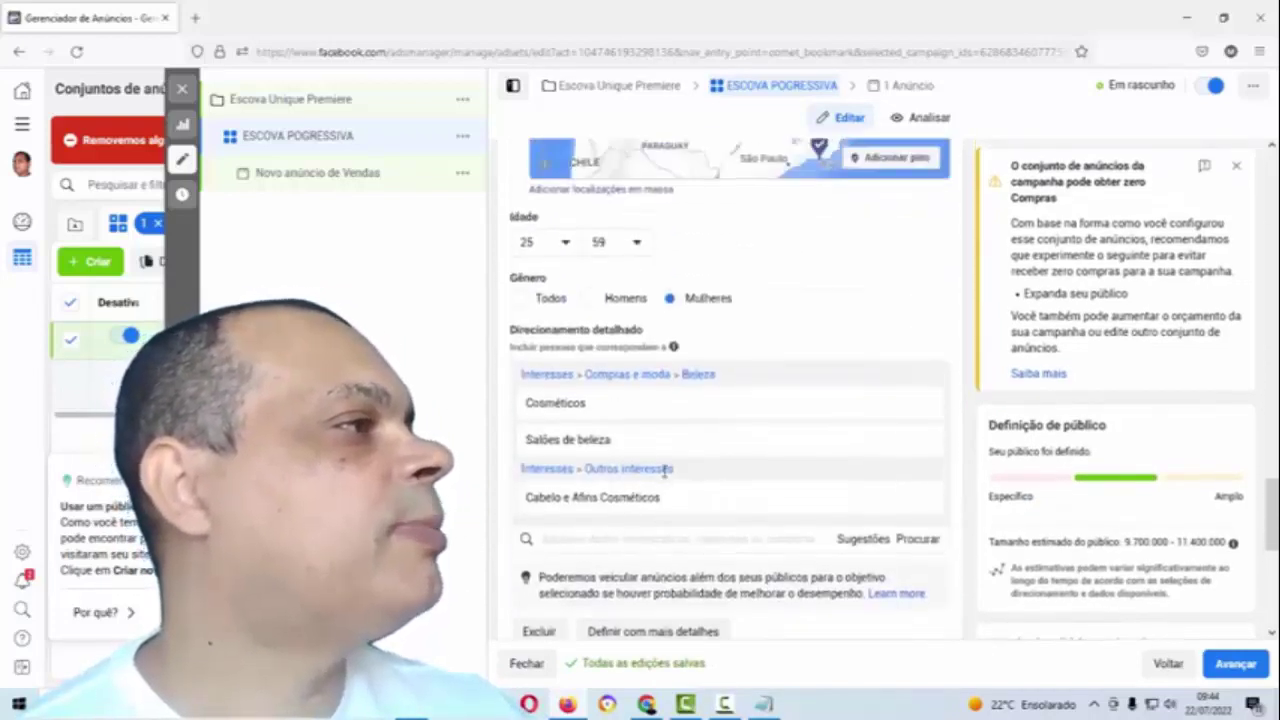
pyautogui.scroll(-3, 664, 471)
pyautogui.click(588, 522)
pyautogui.click(671, 261)
pyautogui.press('BackSpace')
pyautogui.press('BackSpace')
pyautogui.press('BackSpace')
pyautogui.press('BackSpace')
pyautogui.press('BackSpace')
pyautogui.press('BackSpace')
pyautogui.press('BackSpace')
pyautogui.press('BackSpace')
pyautogui.press('BackSpace')
pyautogui.press('BackSpace')
pyautogui.press('BackSpace')
pyautogui.press('BackSpace')
pyautogui.press('BackSpace')
pyautogui.press('BackSpace')
pyautogui.press('BackSpace')
pyautogui.press('BackSpace')
pyautogui.press('BackSpace')
pyautogui.press('BackSpace')
pyautogui.press('BackSpace')
pyautogui.press('BackSpace')
pyautogui.write('TE')
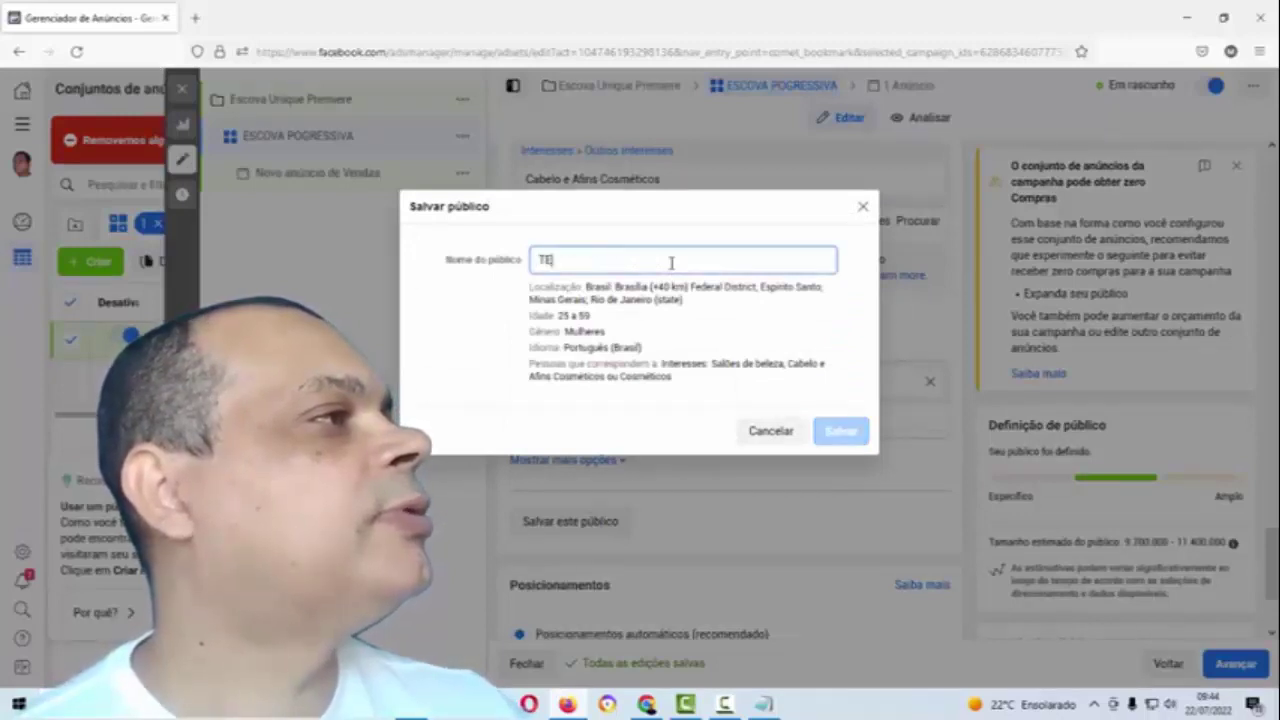
pyautogui.write('TE')
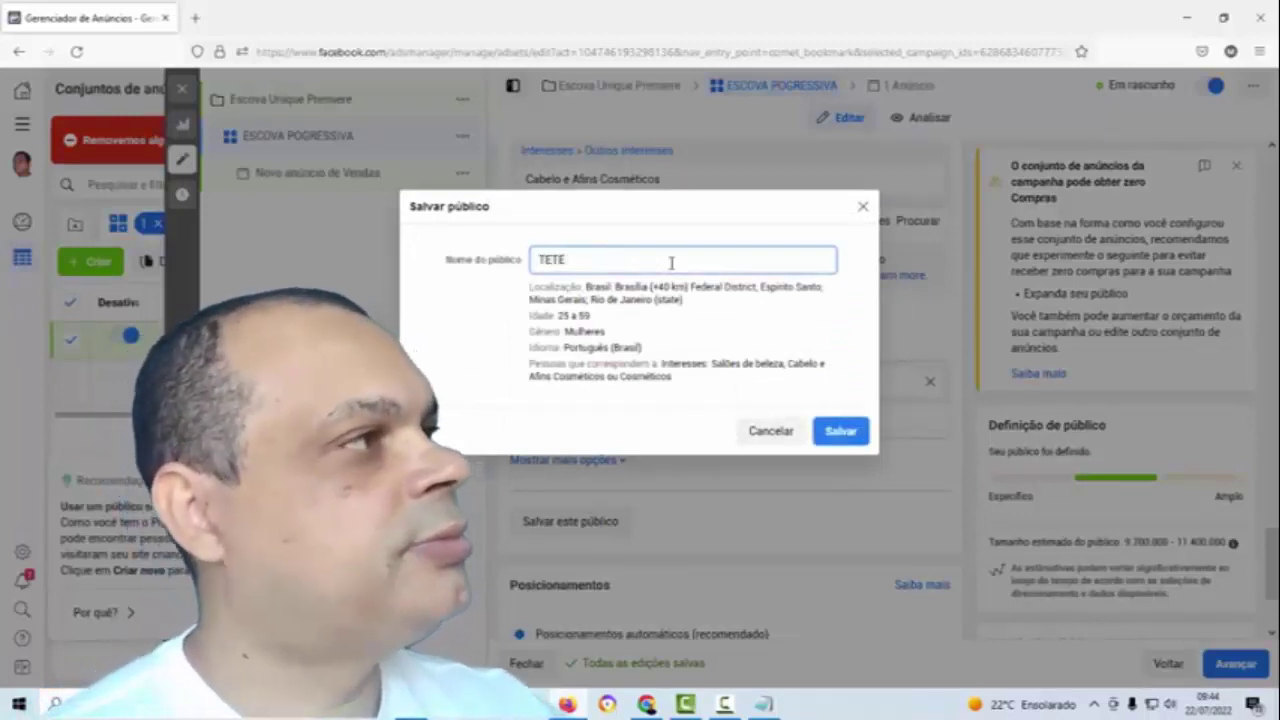
pyautogui.press('BackSpace')
pyautogui.press('BackSpace')
pyautogui.write('ST')
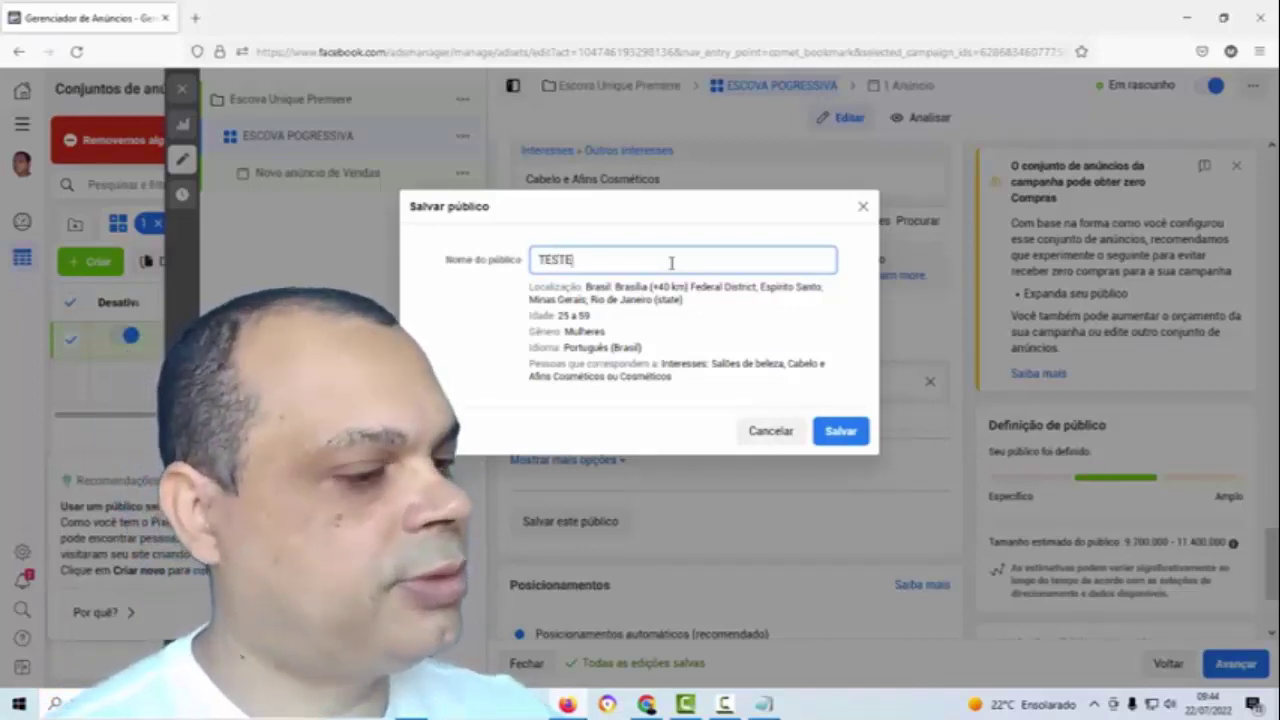
pyautogui.click(858, 433)
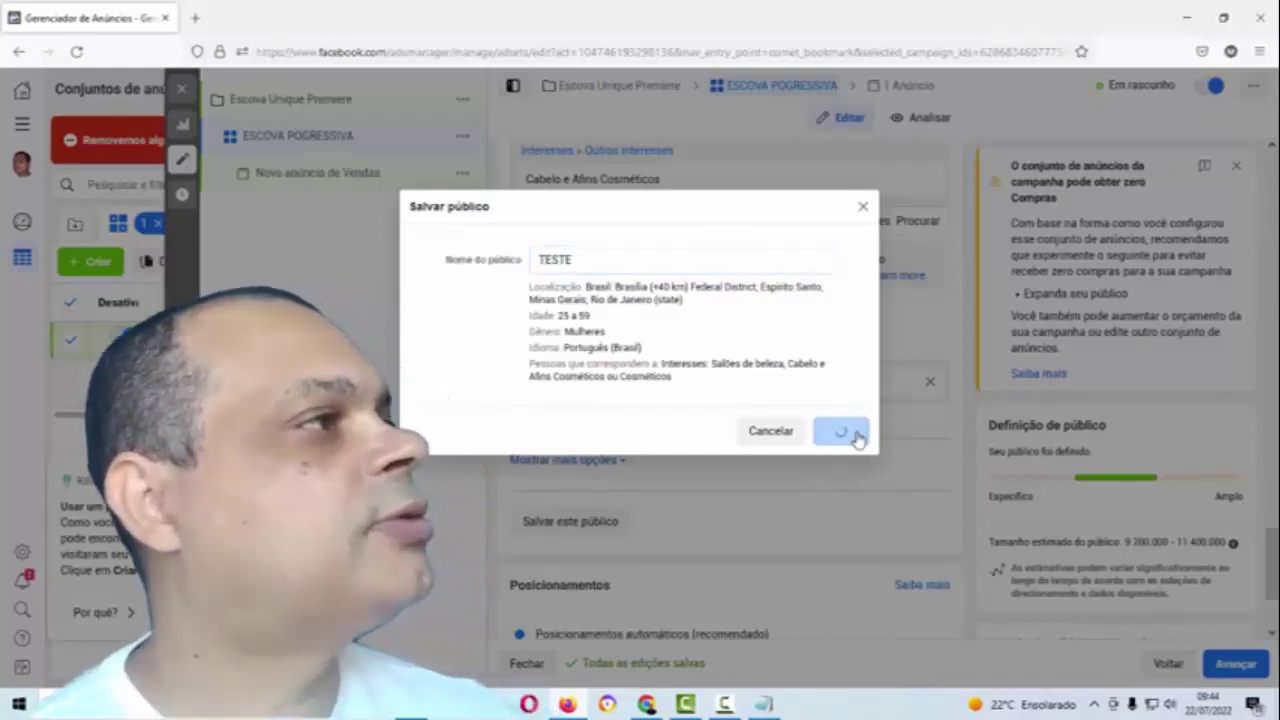
pyautogui.scroll(5, 676, 368)
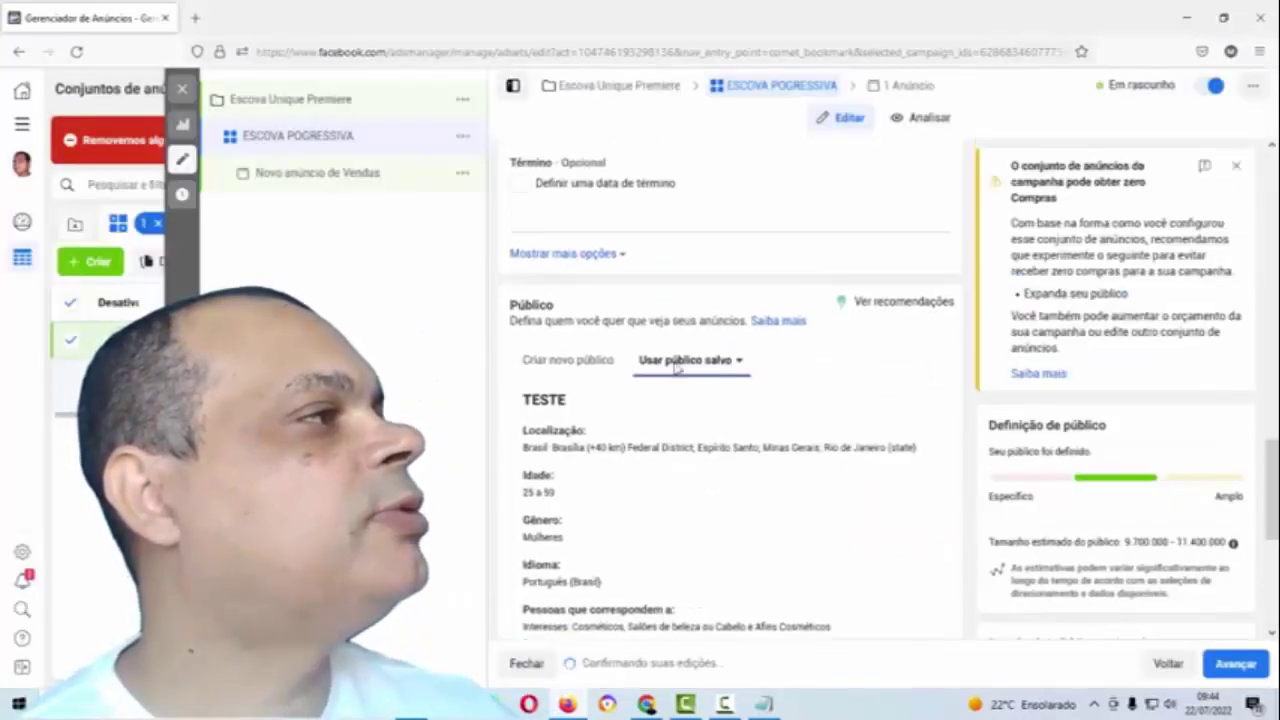
# Step: Review the saved TESTE audience summary and the ad set's placement options, and proceed to the ad's settings
pyautogui.scroll(-5, 676, 368)
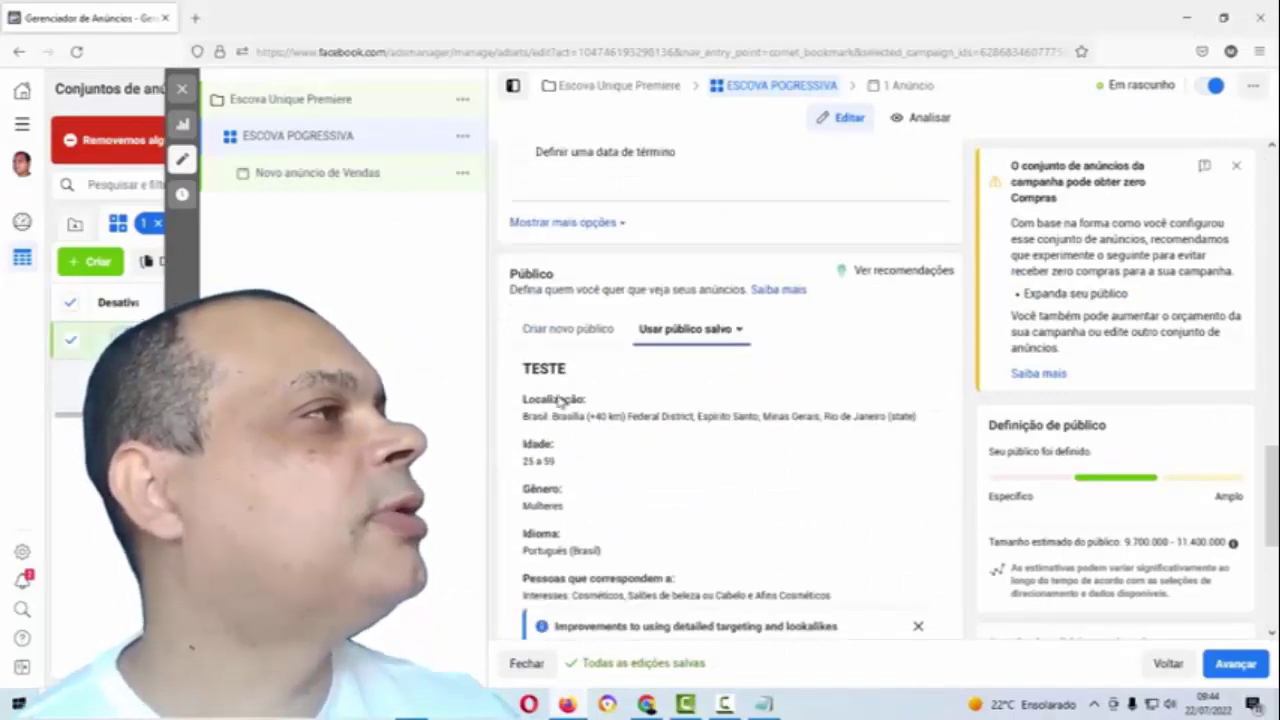
pyautogui.scroll(-3, 594, 449)
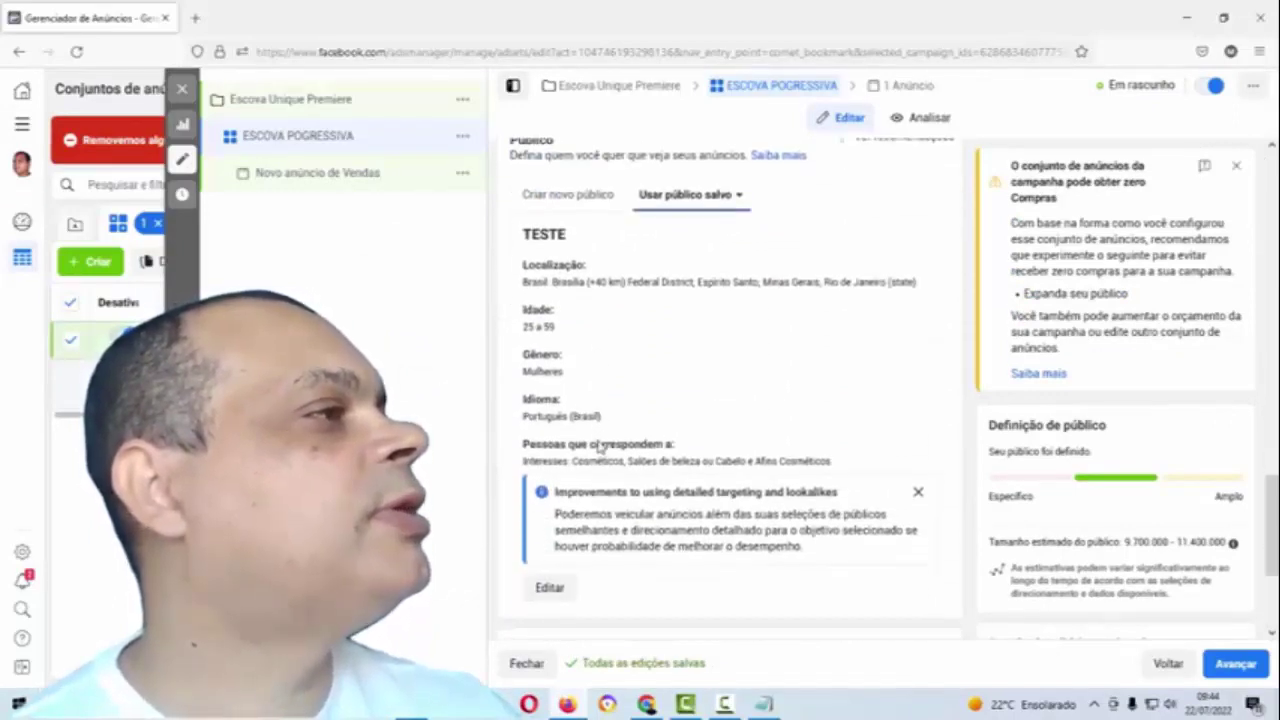
pyautogui.scroll(1, 598, 446)
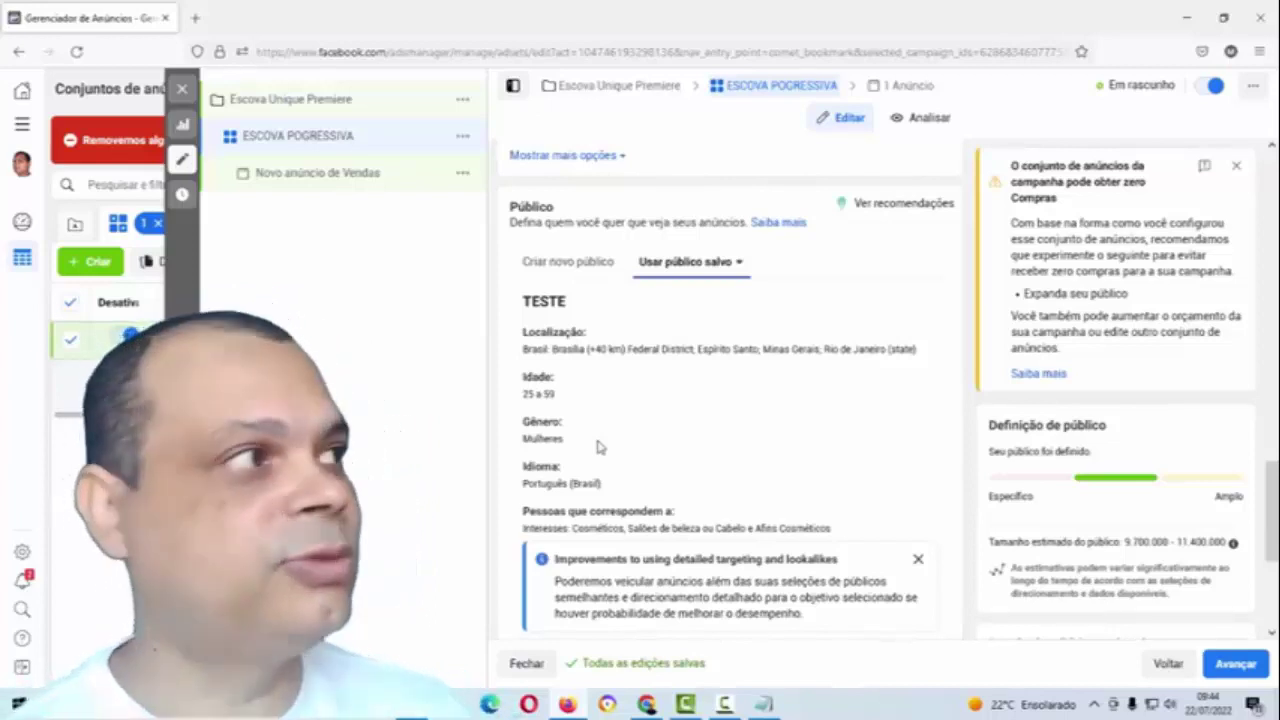
pyautogui.scroll(5, 660, 431)
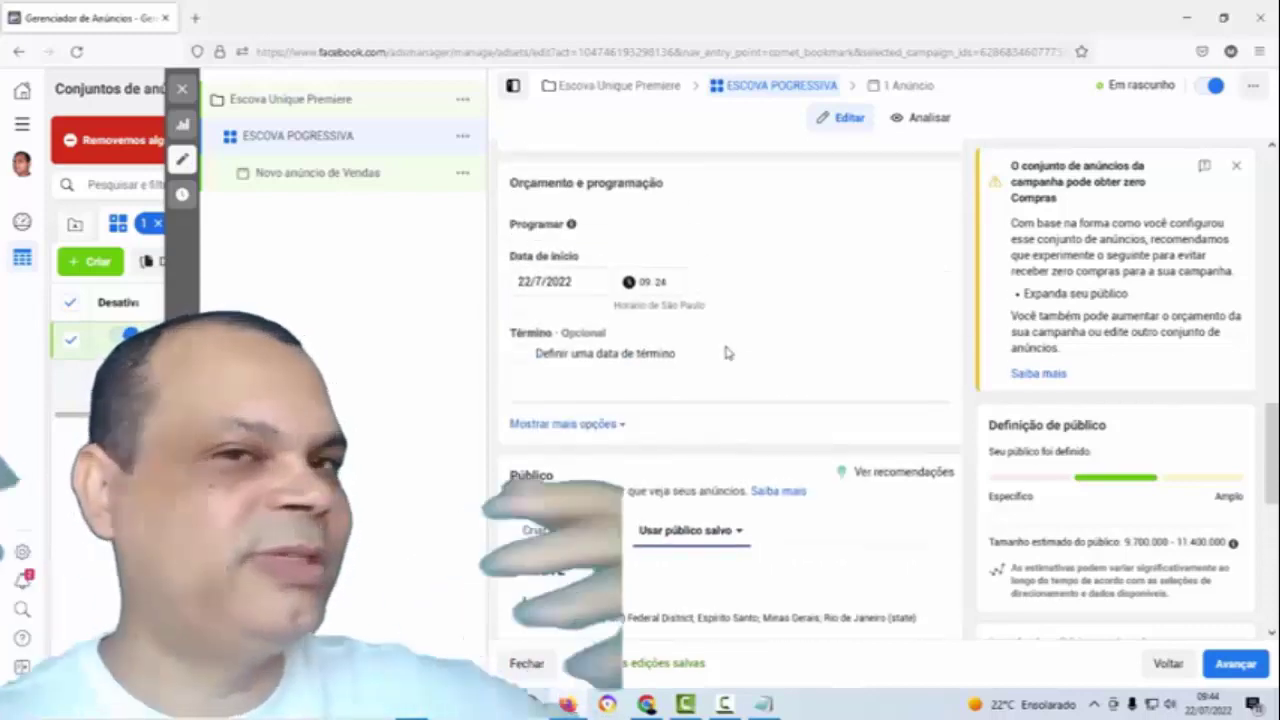
pyautogui.scroll(15, 727, 353)
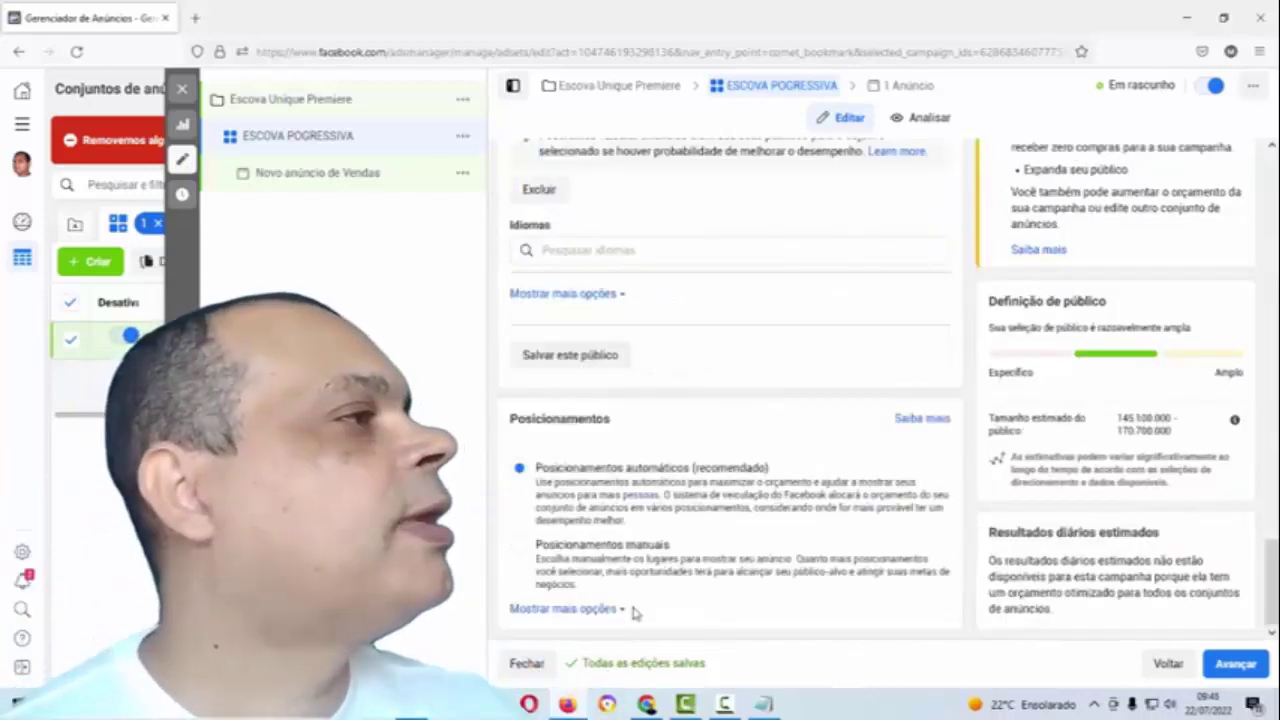
pyautogui.scroll(1, 600, 531)
pyautogui.scroll(-1, 612, 534)
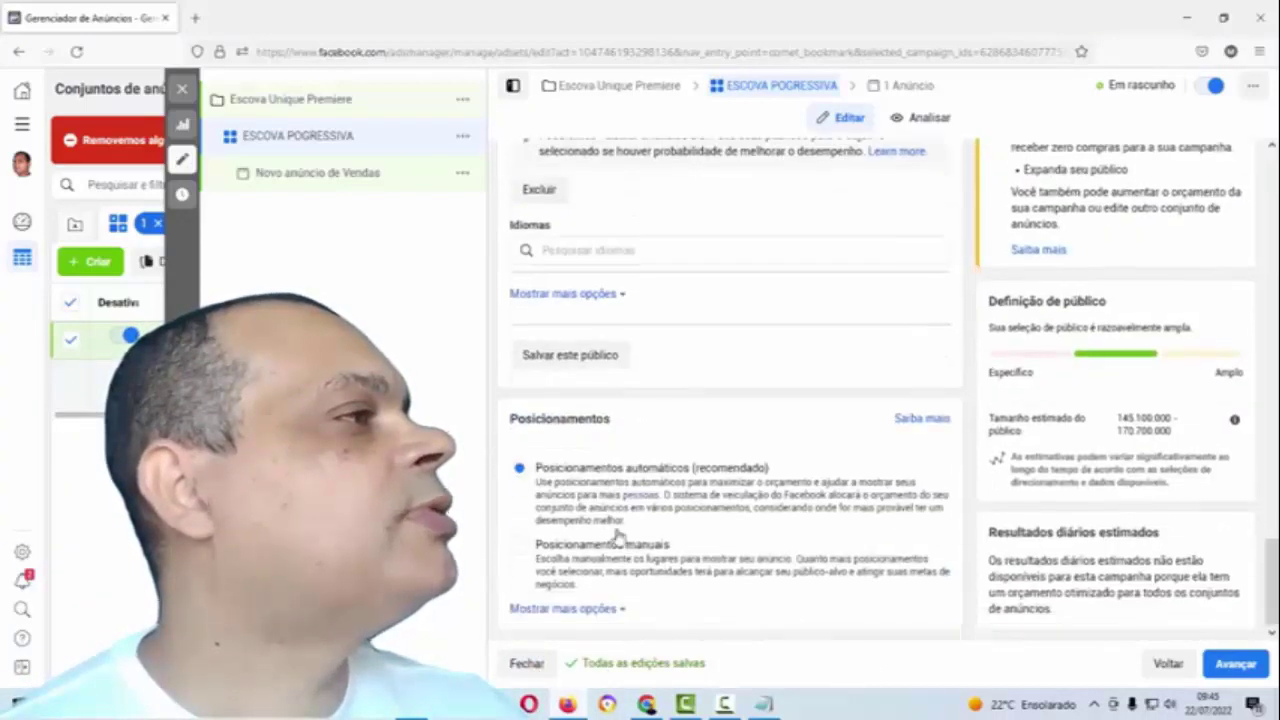
pyautogui.click(1238, 663)
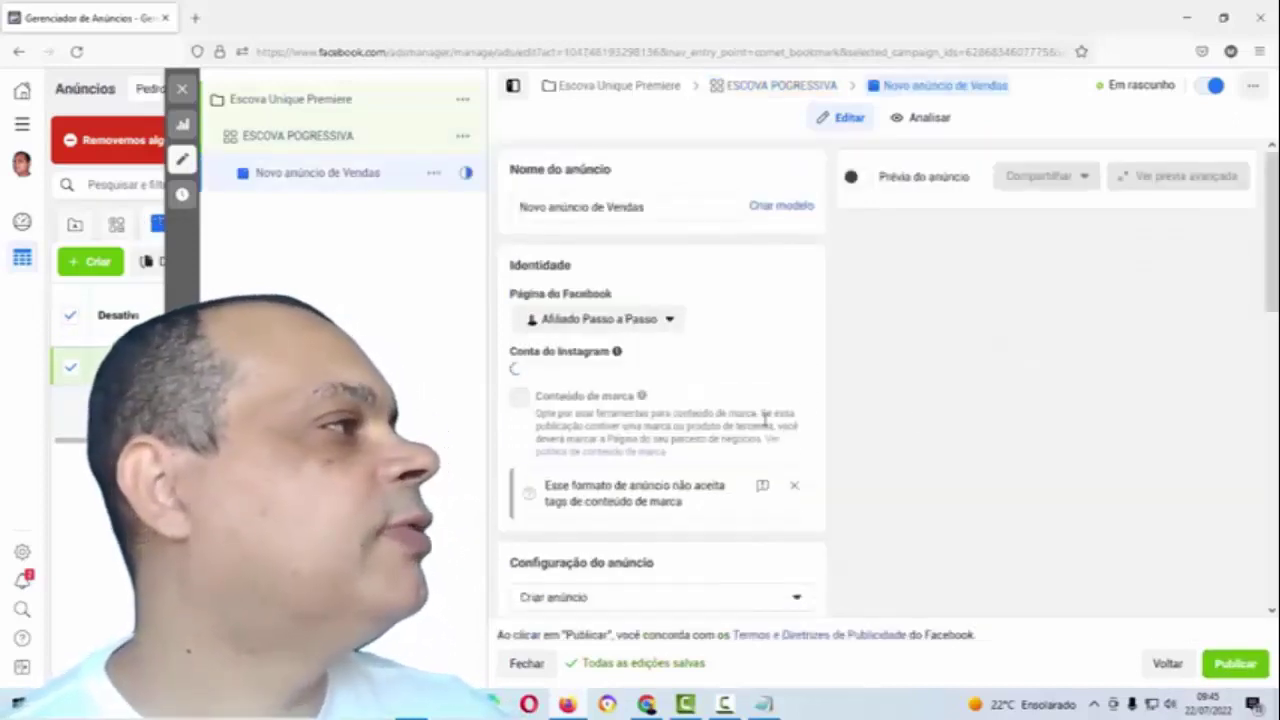
# Step: Examine the ad's identity settings, creative source and available formats (single image or video, carousel, collection)
pyautogui.scroll(-1, 763, 423)
pyautogui.scroll(1, 763, 423)
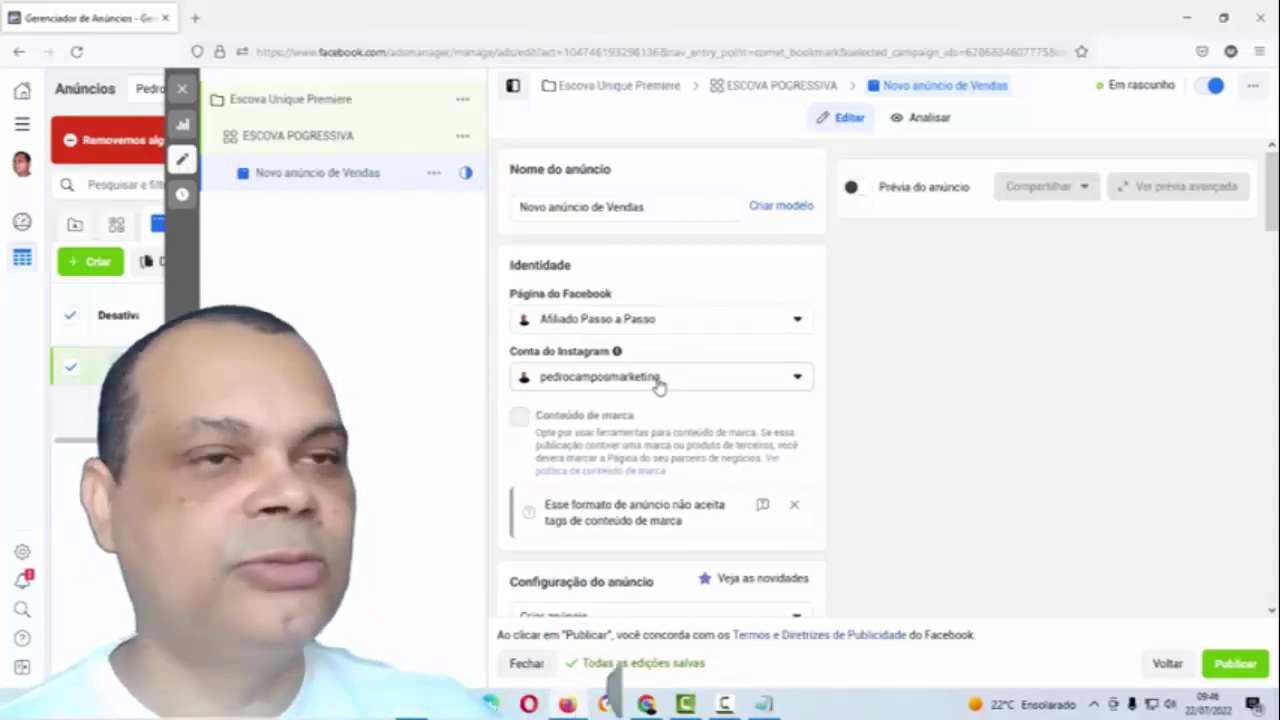
pyautogui.scroll(-1, 659, 386)
pyautogui.scroll(-1, 657, 382)
pyautogui.scroll(1, 620, 370)
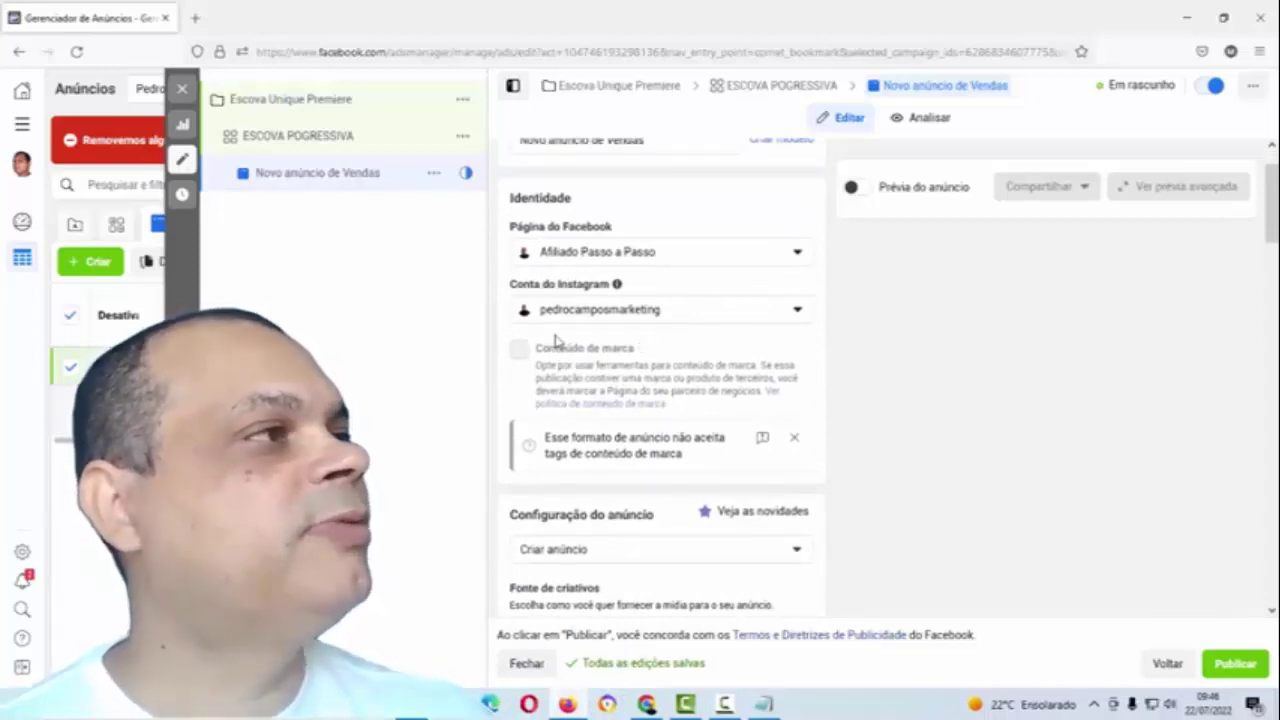
pyautogui.scroll(-1, 557, 341)
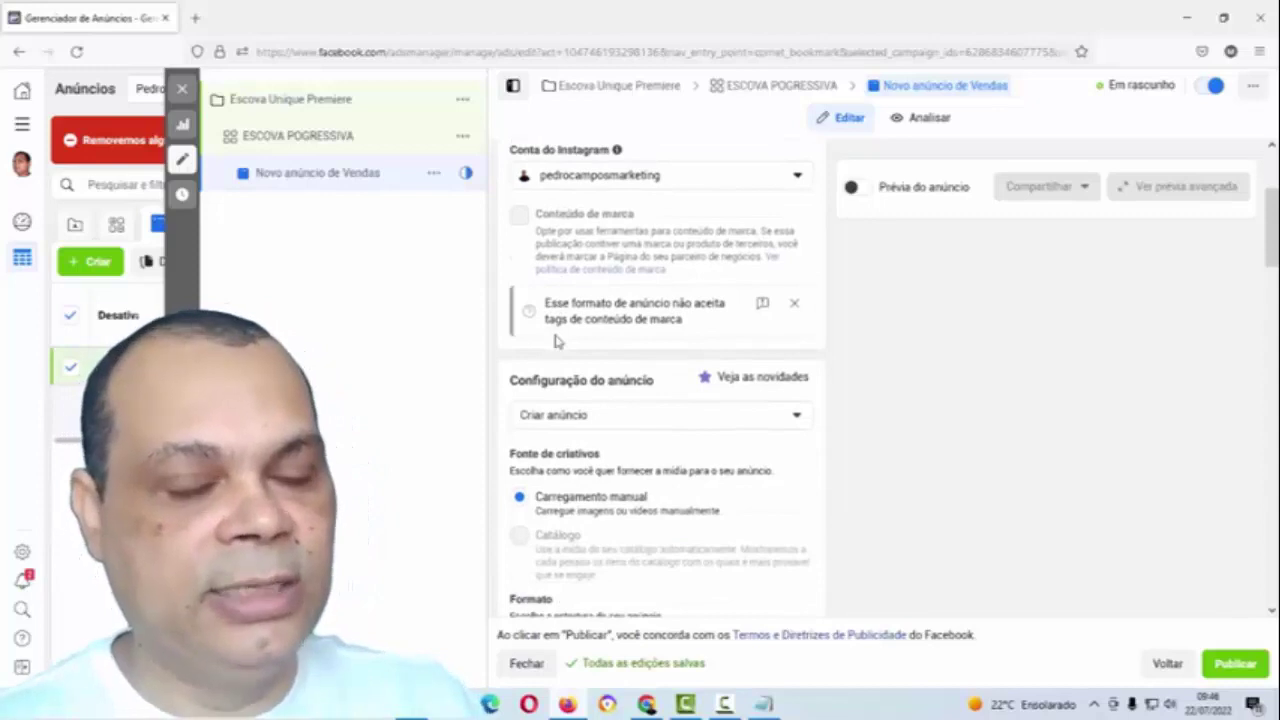
pyautogui.scroll(-3, 557, 341)
pyautogui.scroll(1, 557, 341)
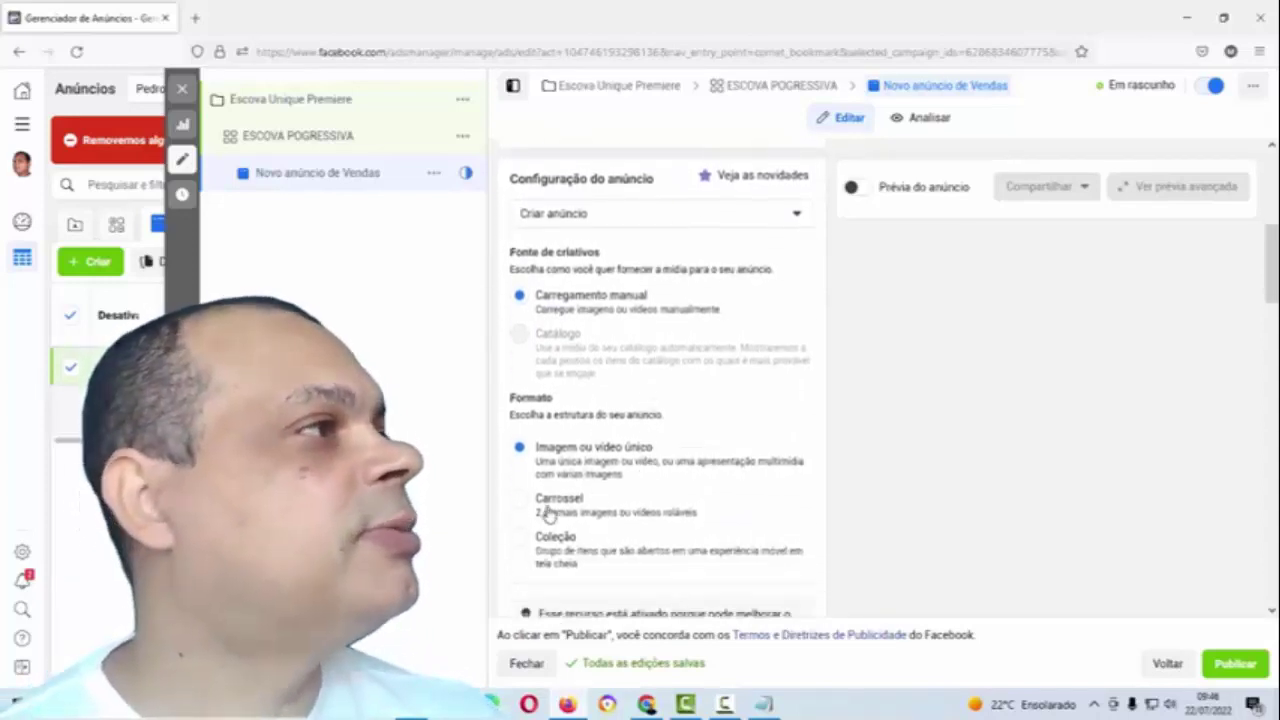
pyautogui.scroll(-1, 517, 505)
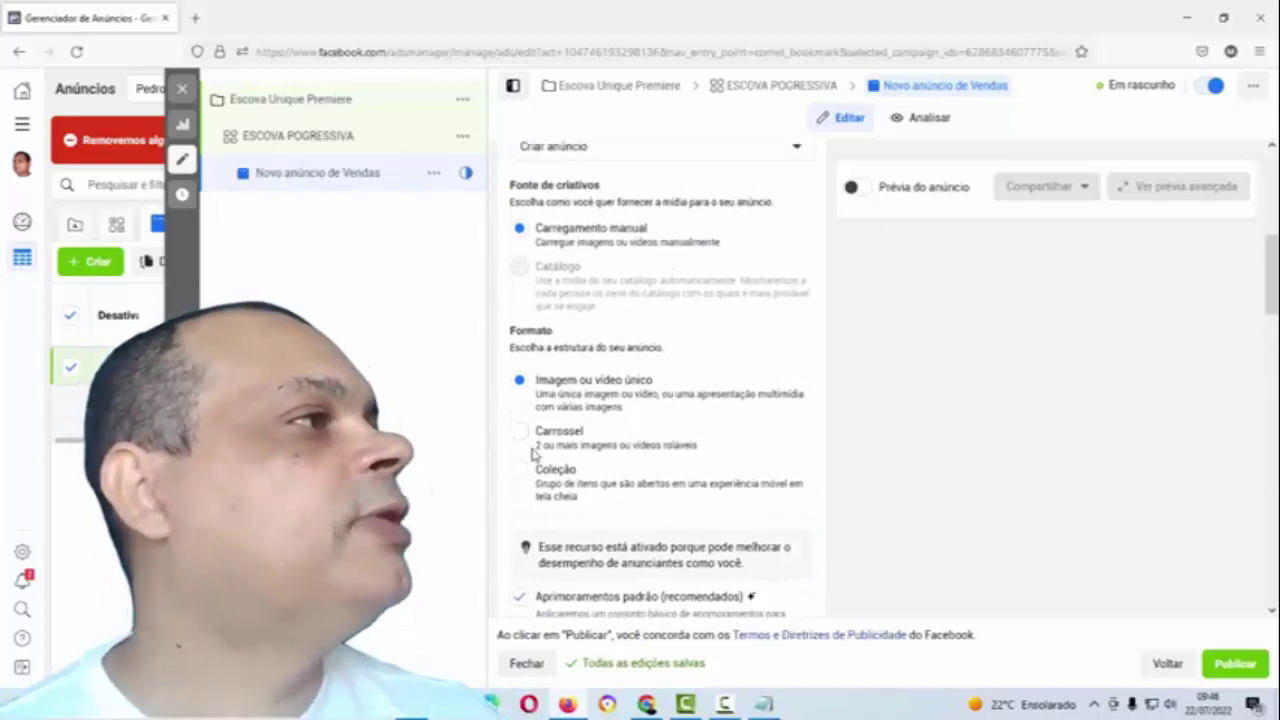
pyautogui.scroll(4, 532, 455)
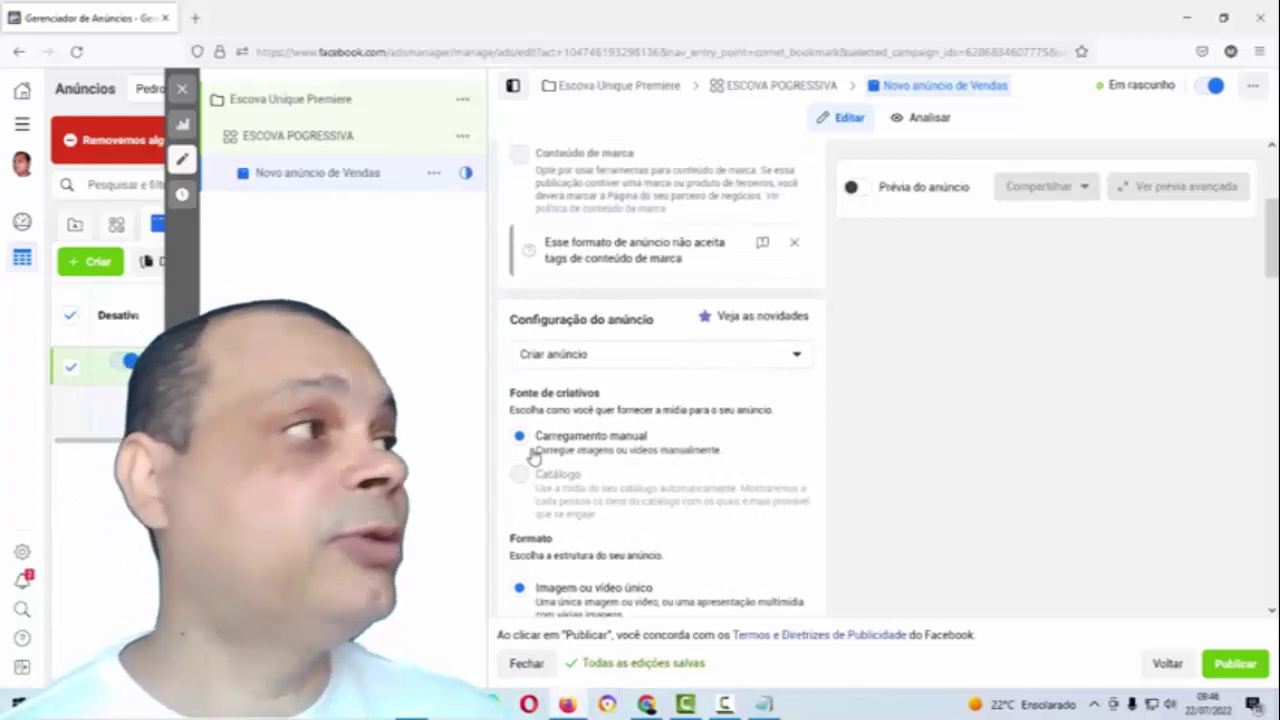
pyautogui.scroll(-4, 532, 455)
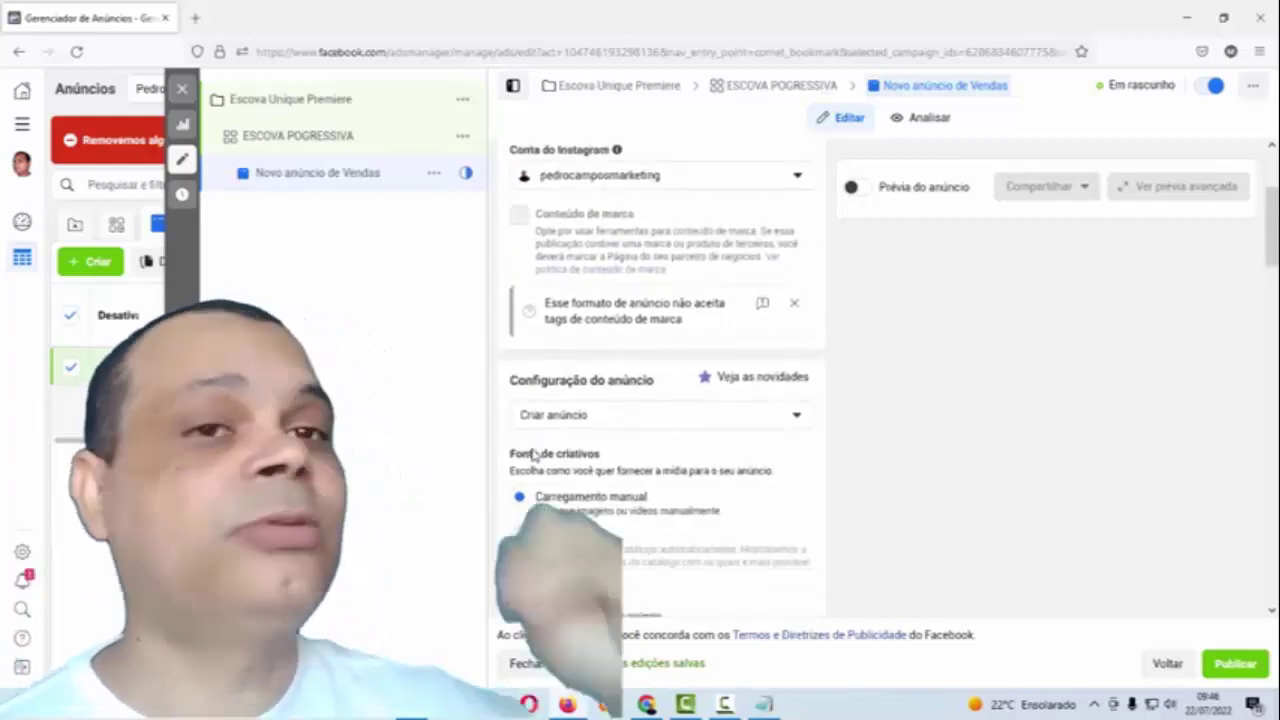
# Step: Upload the ACABOU-DE-CHAGAR image from the Velavi desktop folder as the ad's media and continue to cropping
pyautogui.scroll(-5, 532, 455)
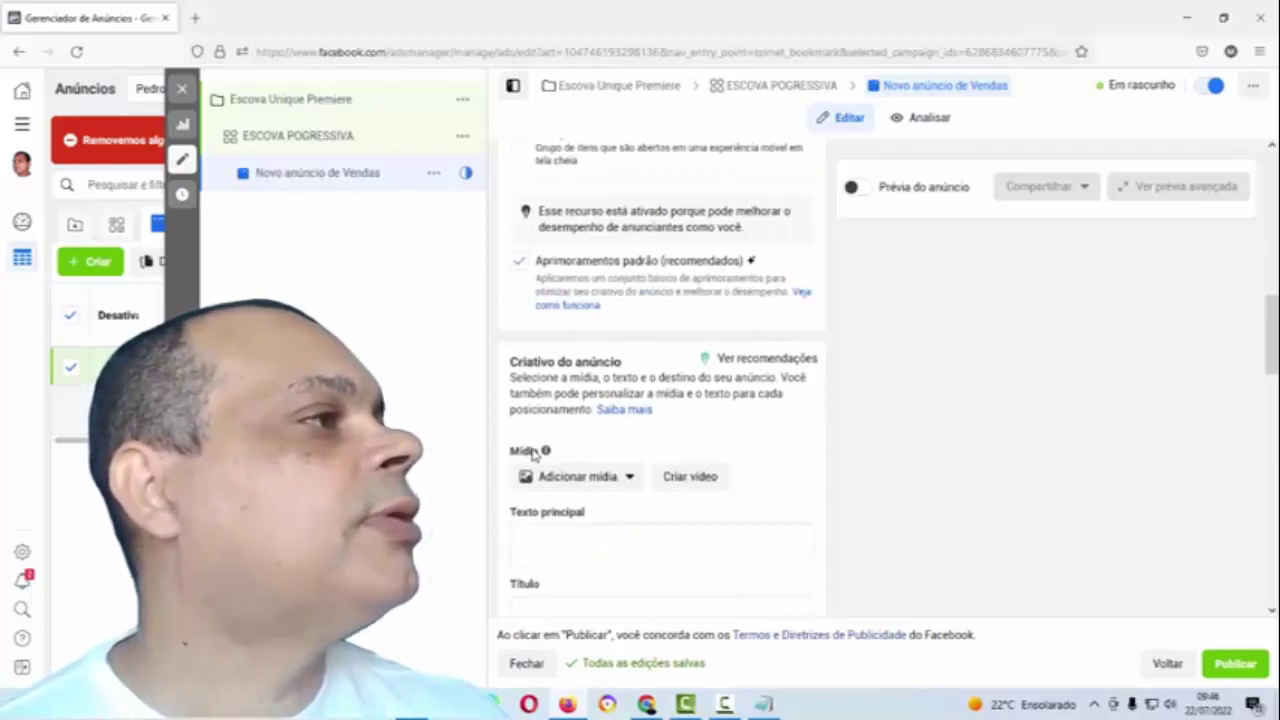
pyautogui.scroll(2, 532, 452)
pyautogui.scroll(-2, 535, 460)
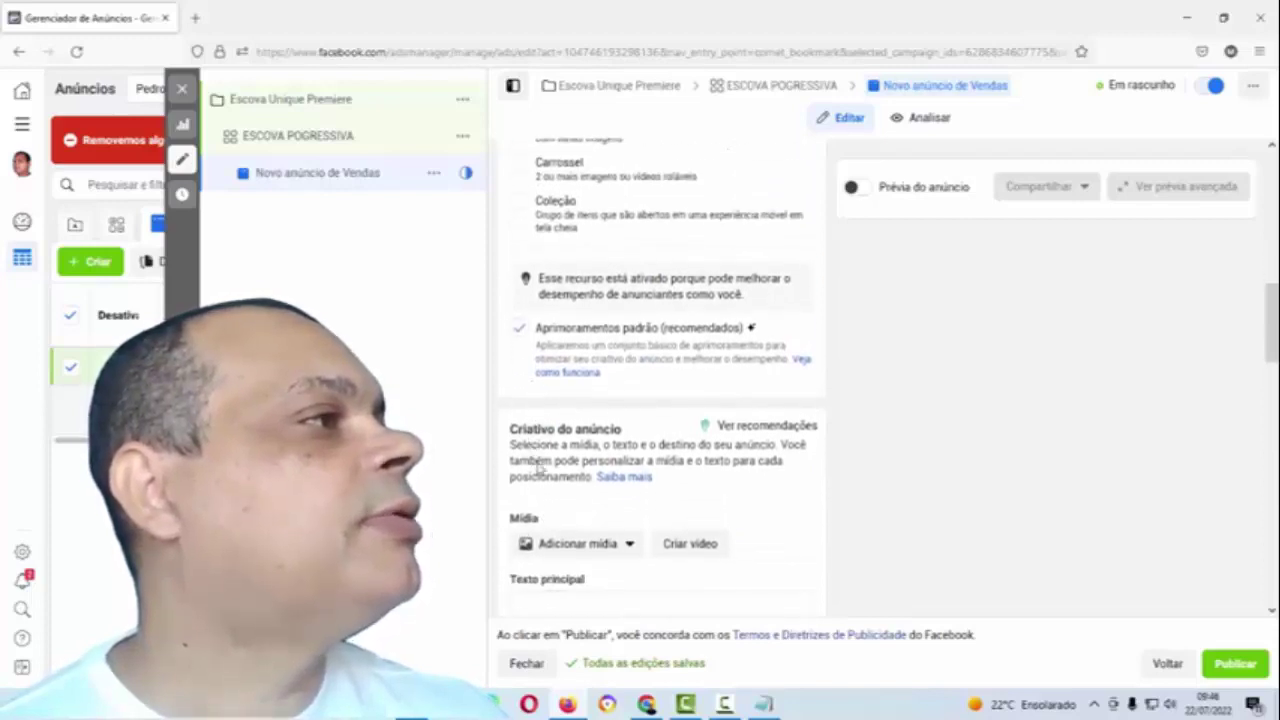
pyautogui.click(607, 553)
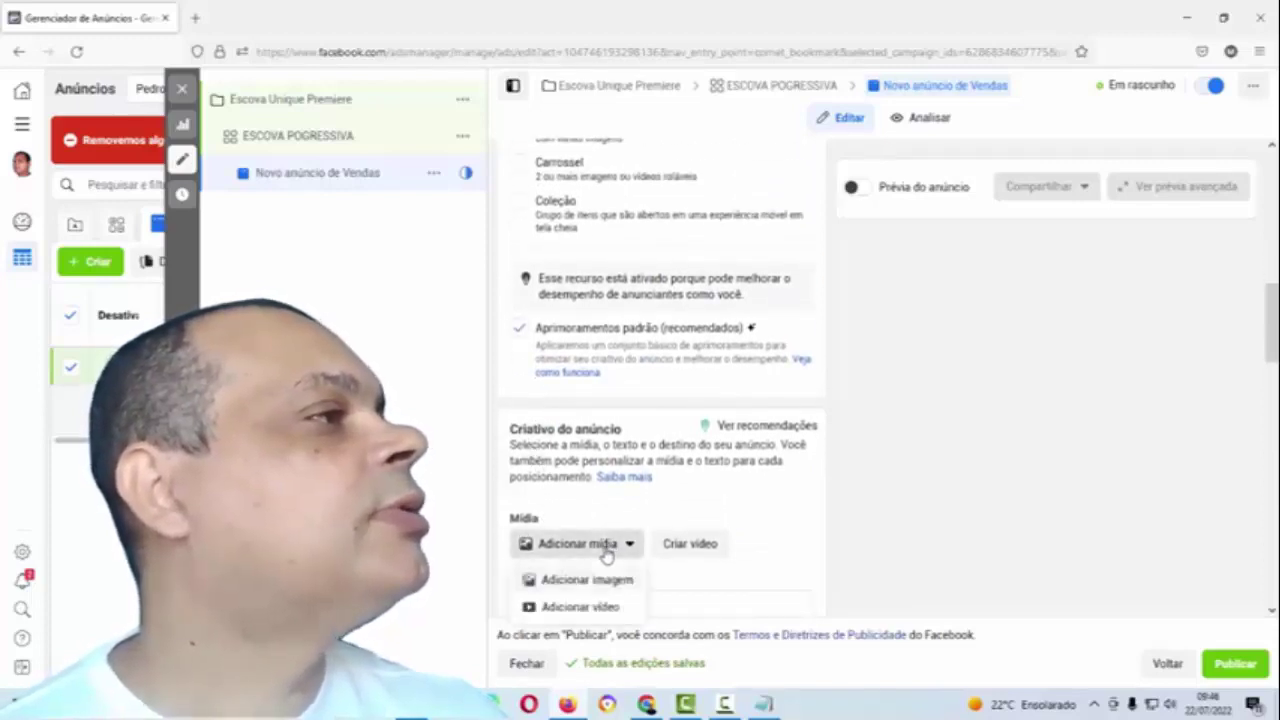
pyautogui.click(588, 582)
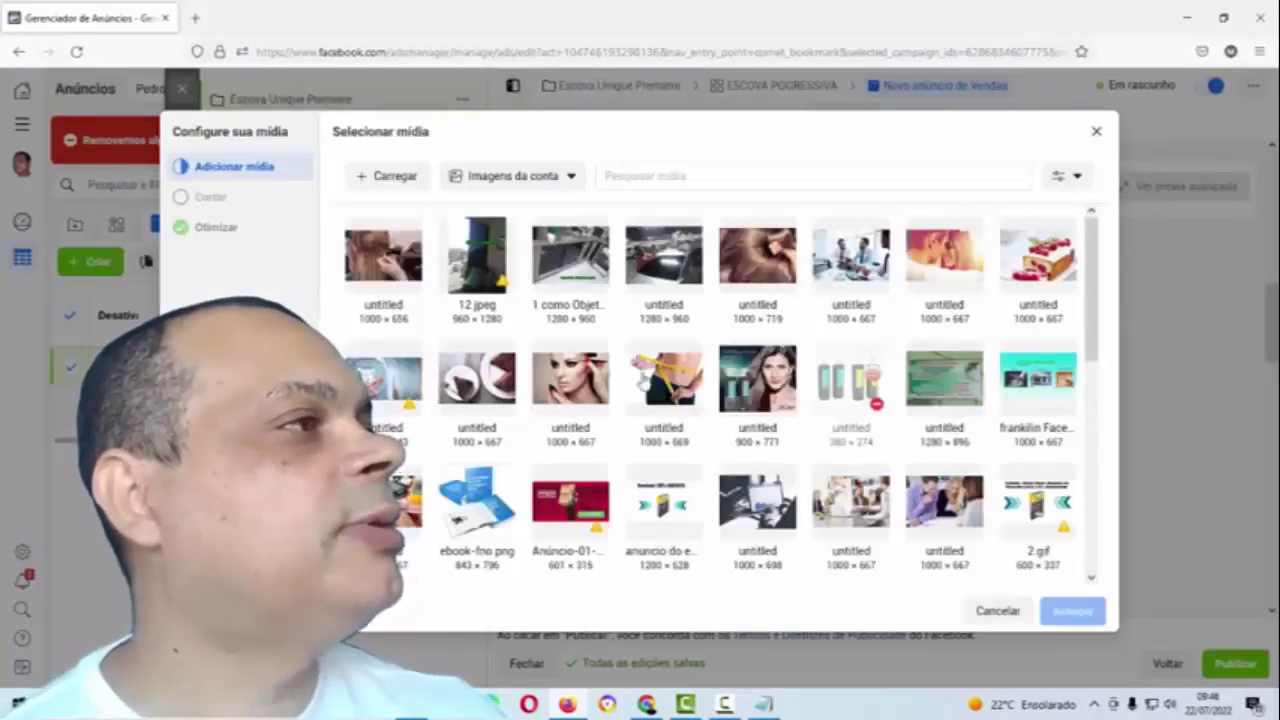
pyautogui.click(392, 187)
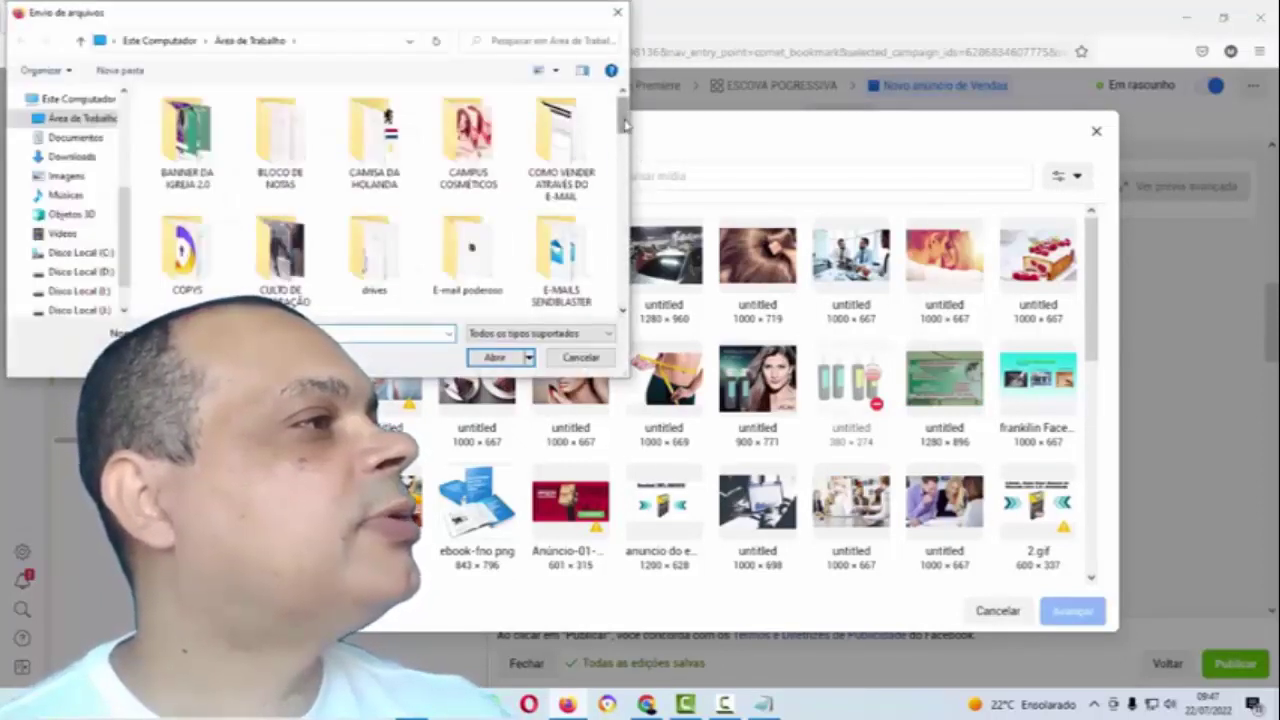
pyautogui.moveTo(624, 120); pyautogui.dragTo(640, 207)
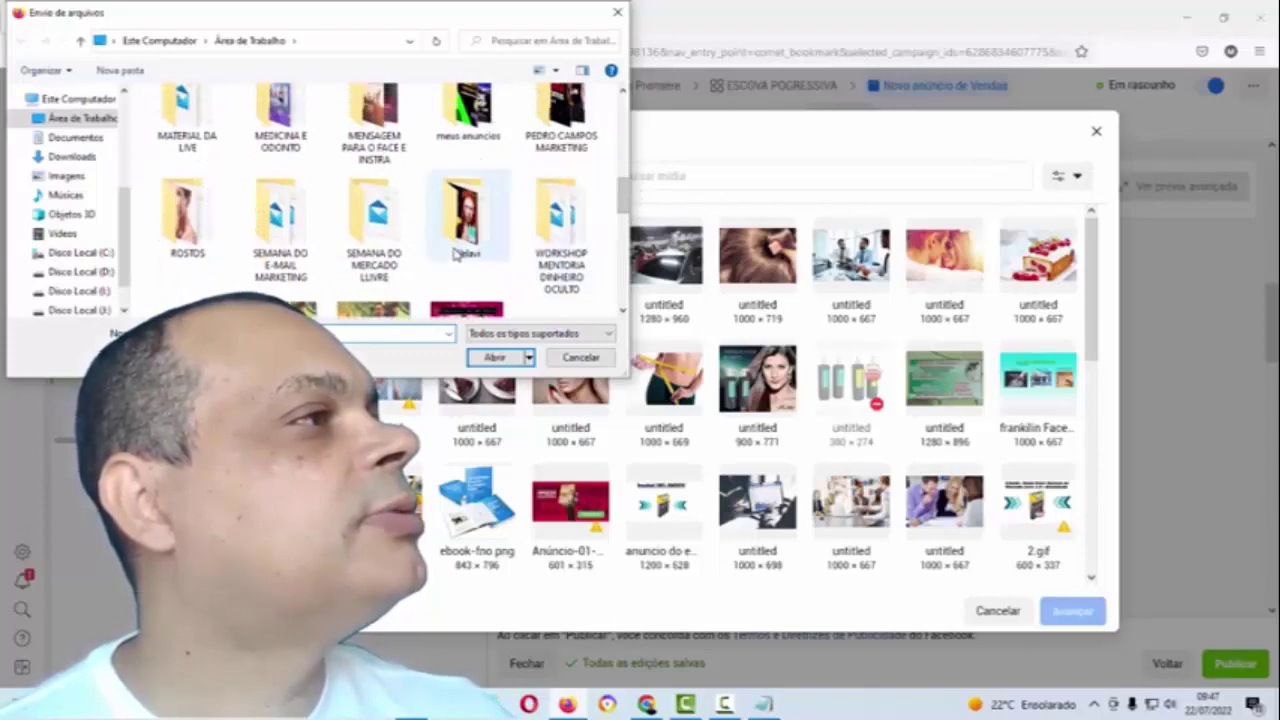
pyautogui.doubleClick(466, 188)
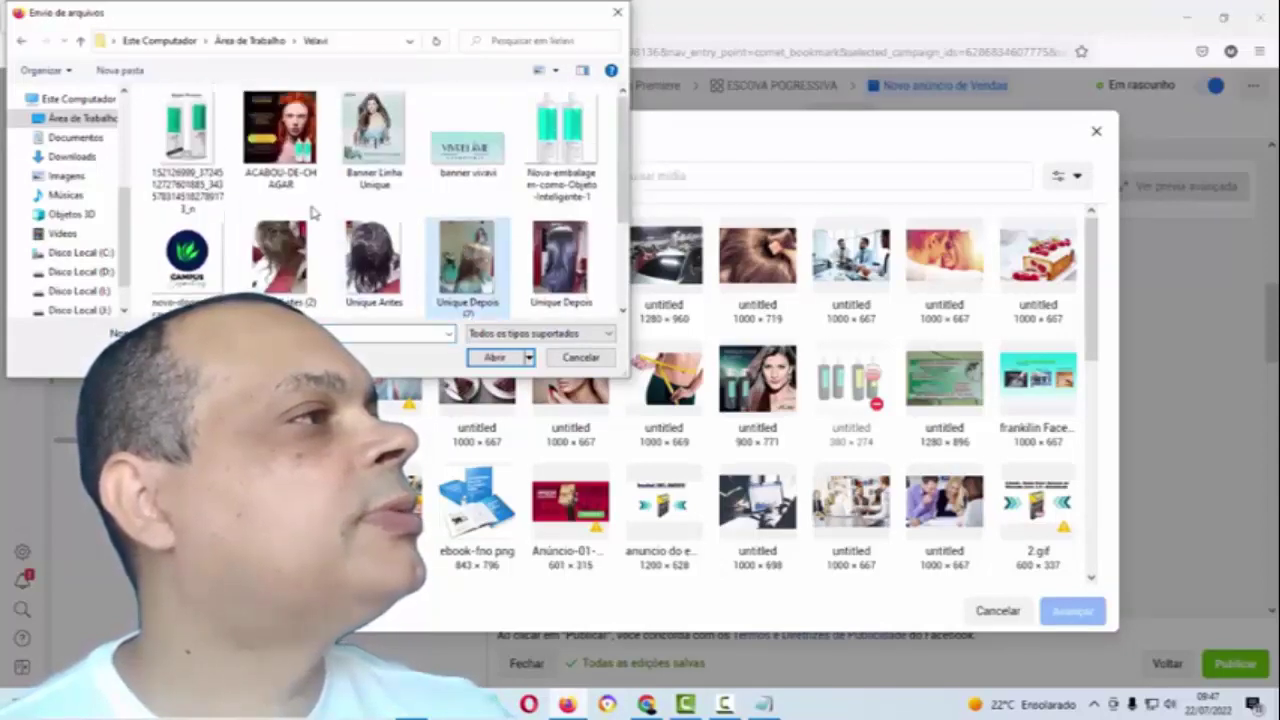
pyautogui.click(288, 176)
pyautogui.click(497, 357)
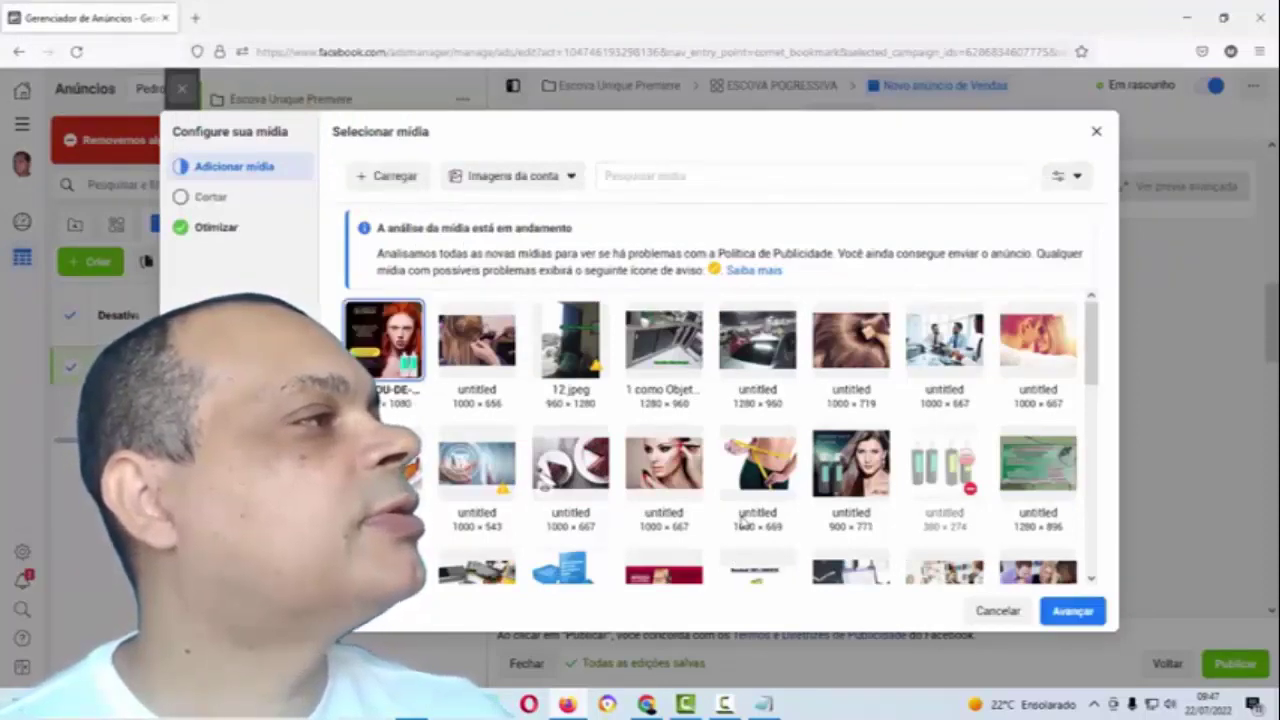
pyautogui.click(1073, 611)
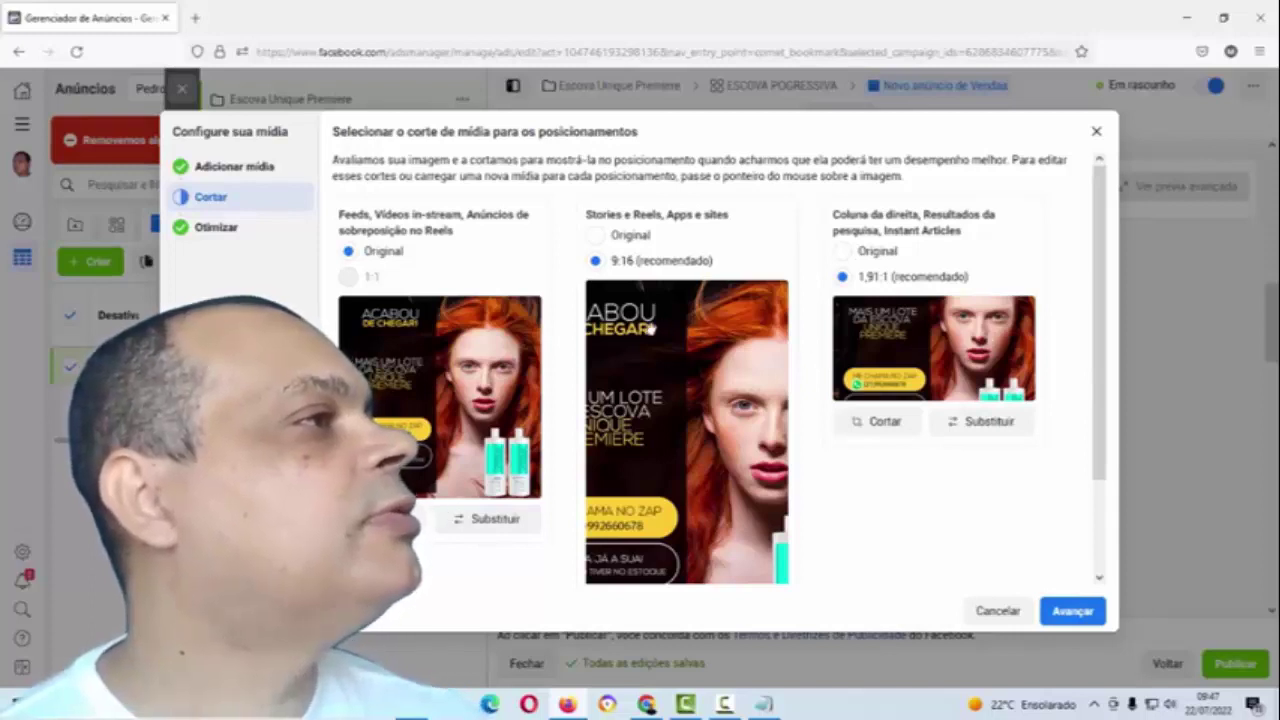
# Step: Use the 9:16 crop for Stories e Reels, Apps e sites and reposition it over the ad text on the image's left side
pyautogui.click(595, 236)
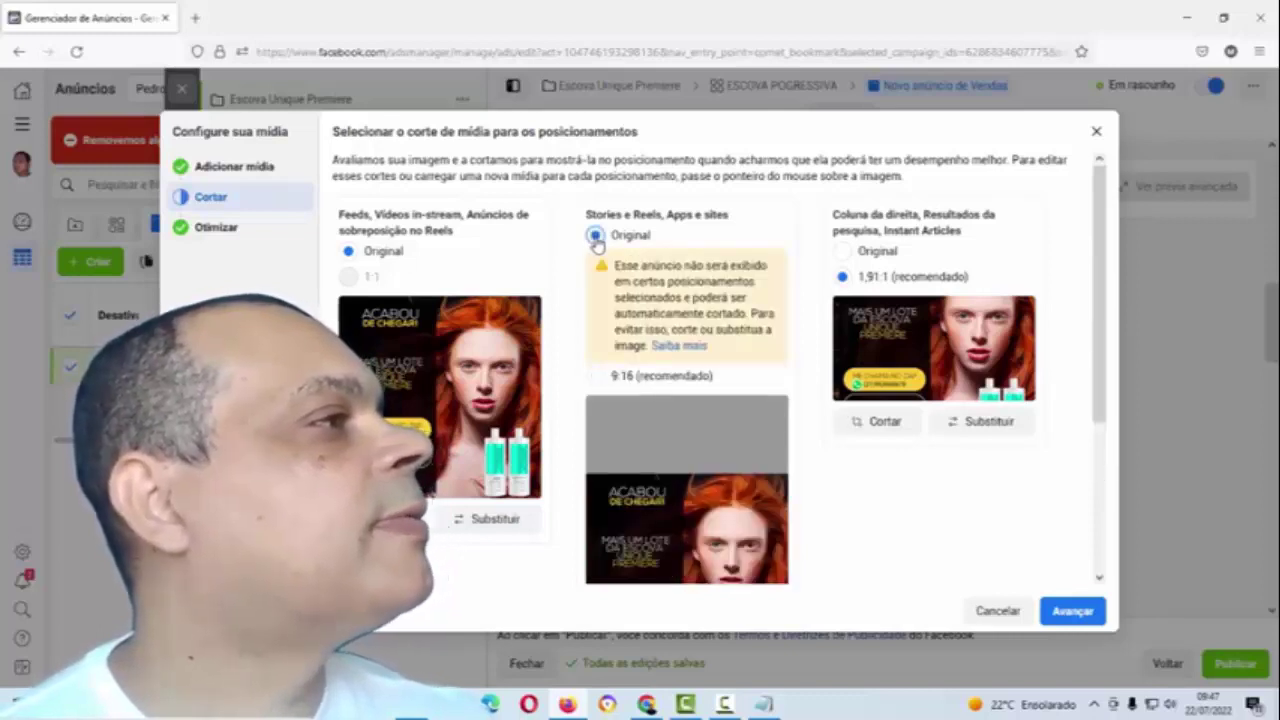
pyautogui.click(597, 378)
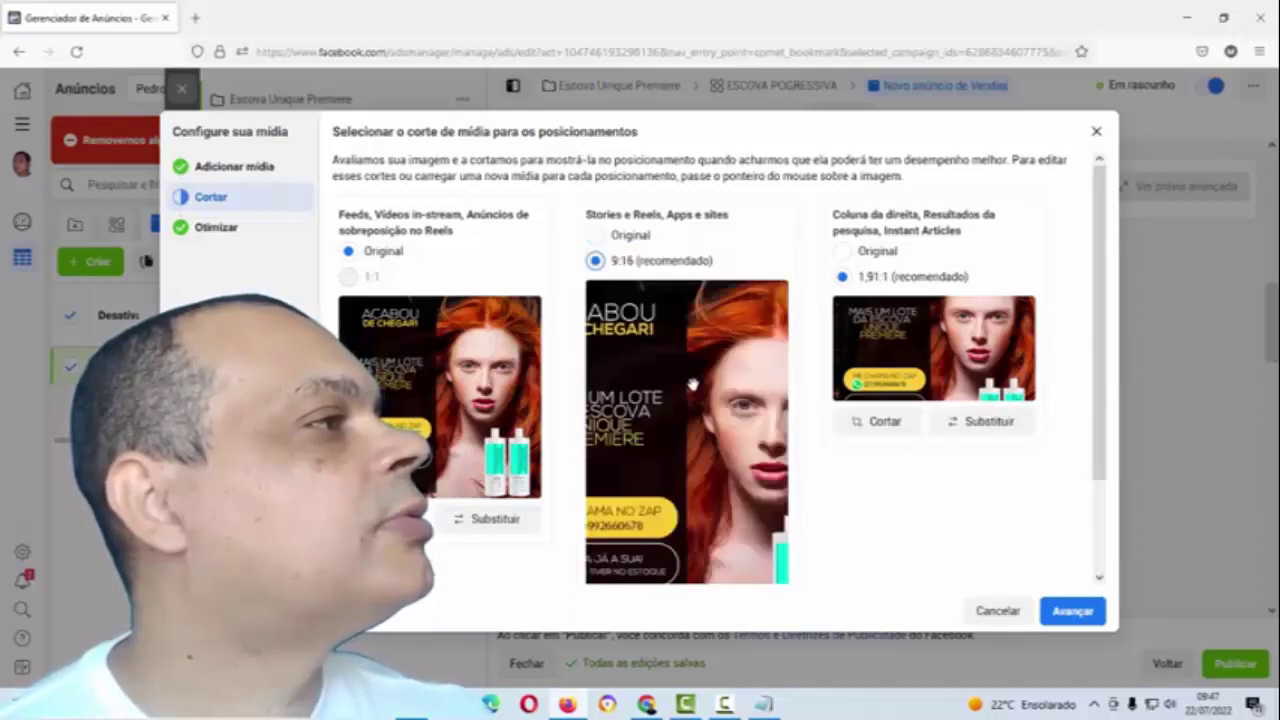
pyautogui.scroll(-2, 692, 383)
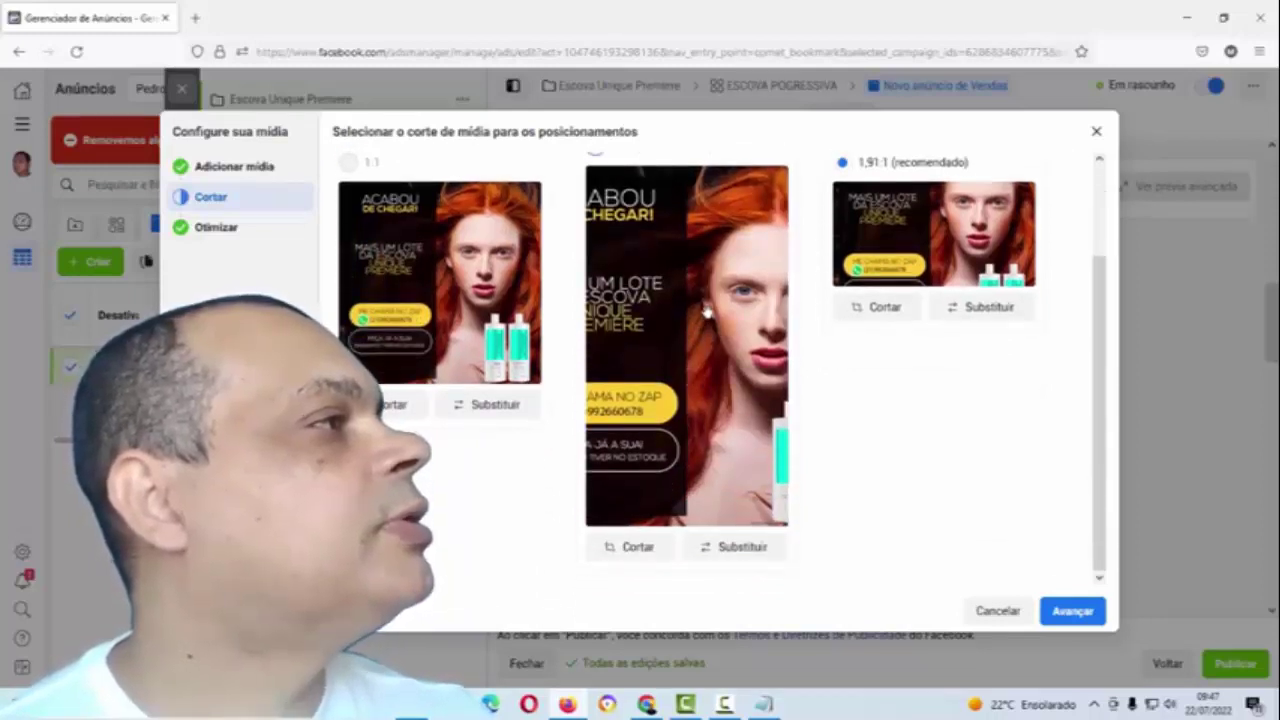
pyautogui.click(638, 548)
pyautogui.moveTo(577, 405); pyautogui.dragTo(530, 403)
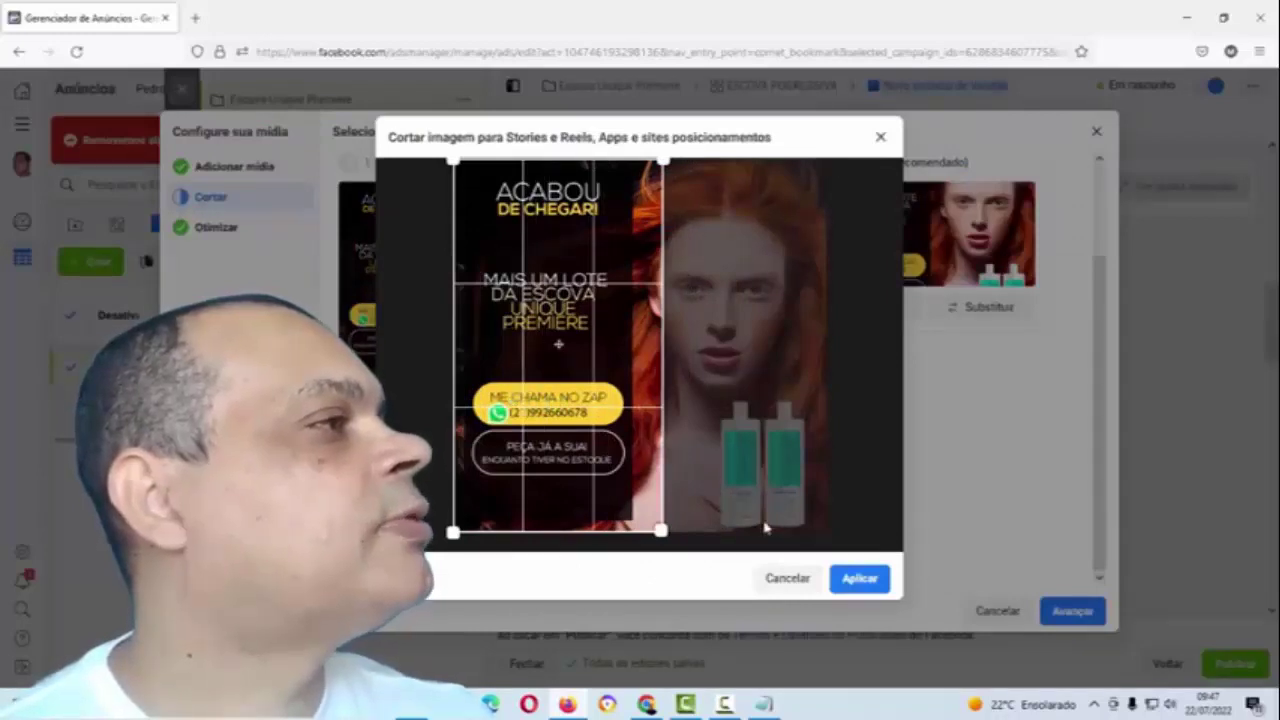
pyautogui.click(862, 582)
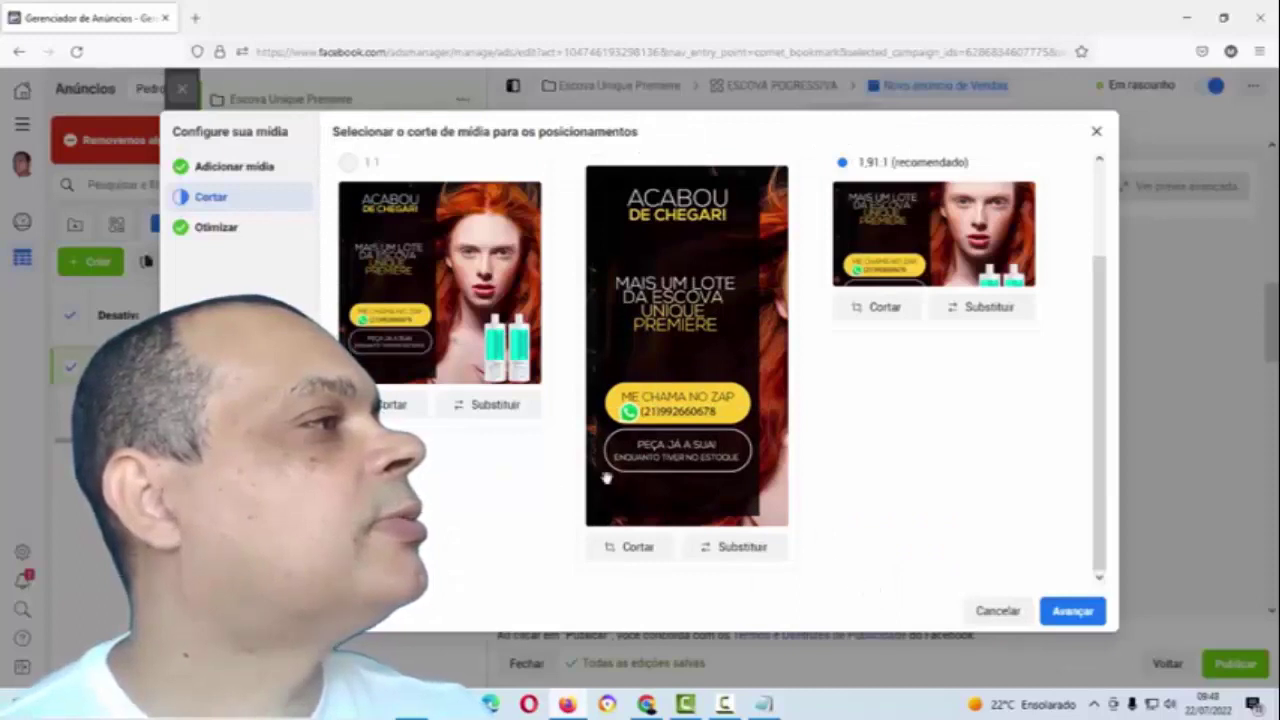
# Step: Compare the image crops for the feed, Stories and Reels, and right-column placement groups
pyautogui.scroll(2, 645, 391)
pyautogui.scroll(-2, 645, 391)
pyautogui.scroll(2, 645, 391)
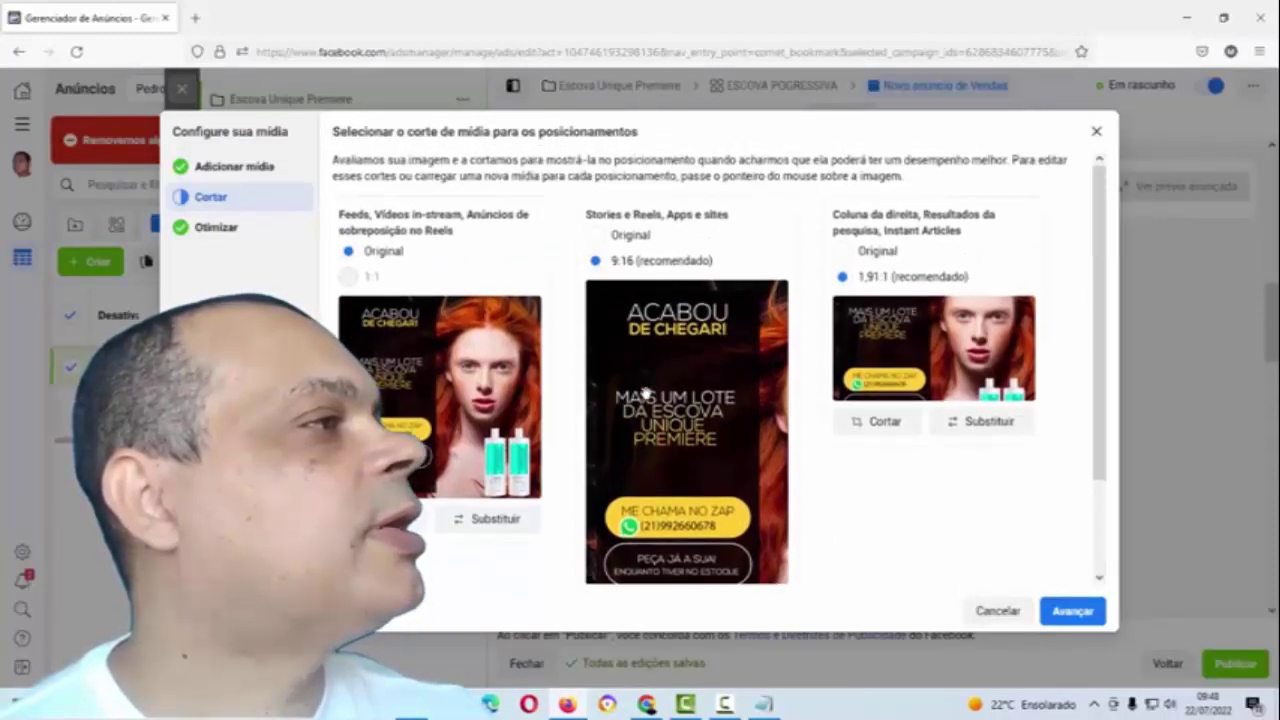
pyautogui.scroll(-2, 645, 391)
pyautogui.scroll(2, 645, 391)
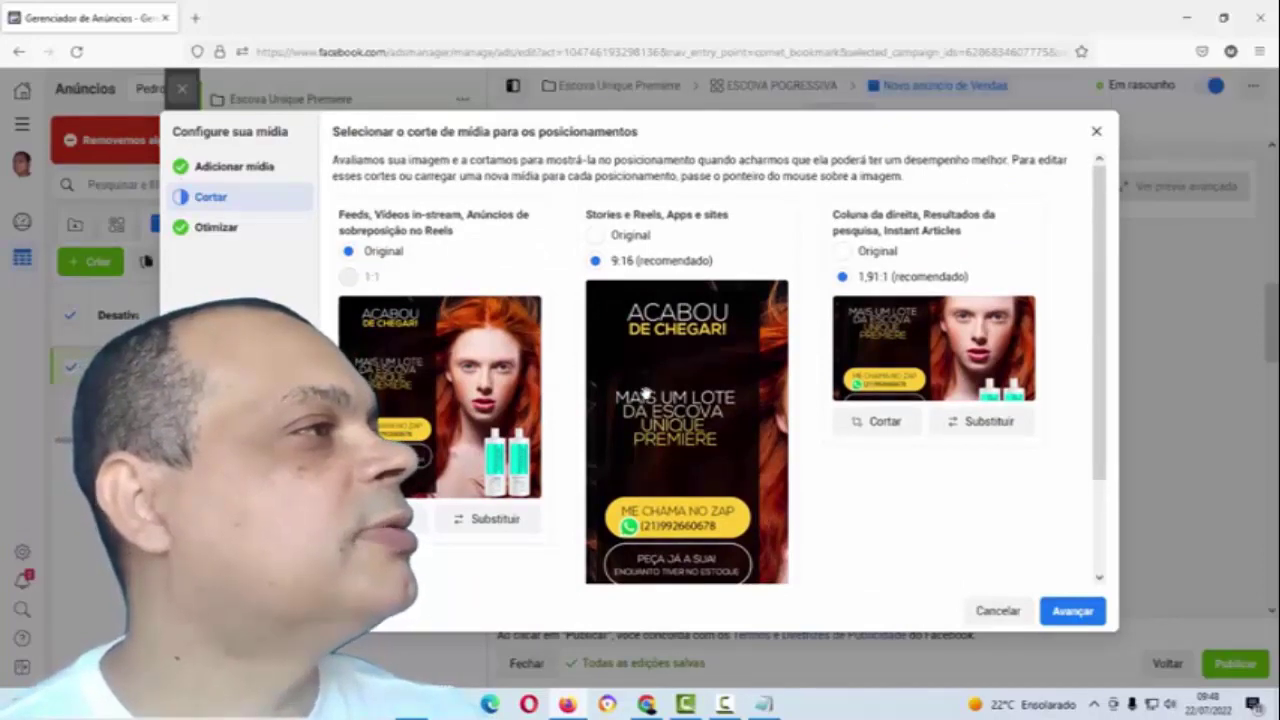
pyautogui.scroll(-2, 645, 391)
pyautogui.scroll(2, 645, 391)
pyautogui.scroll(-1, 645, 391)
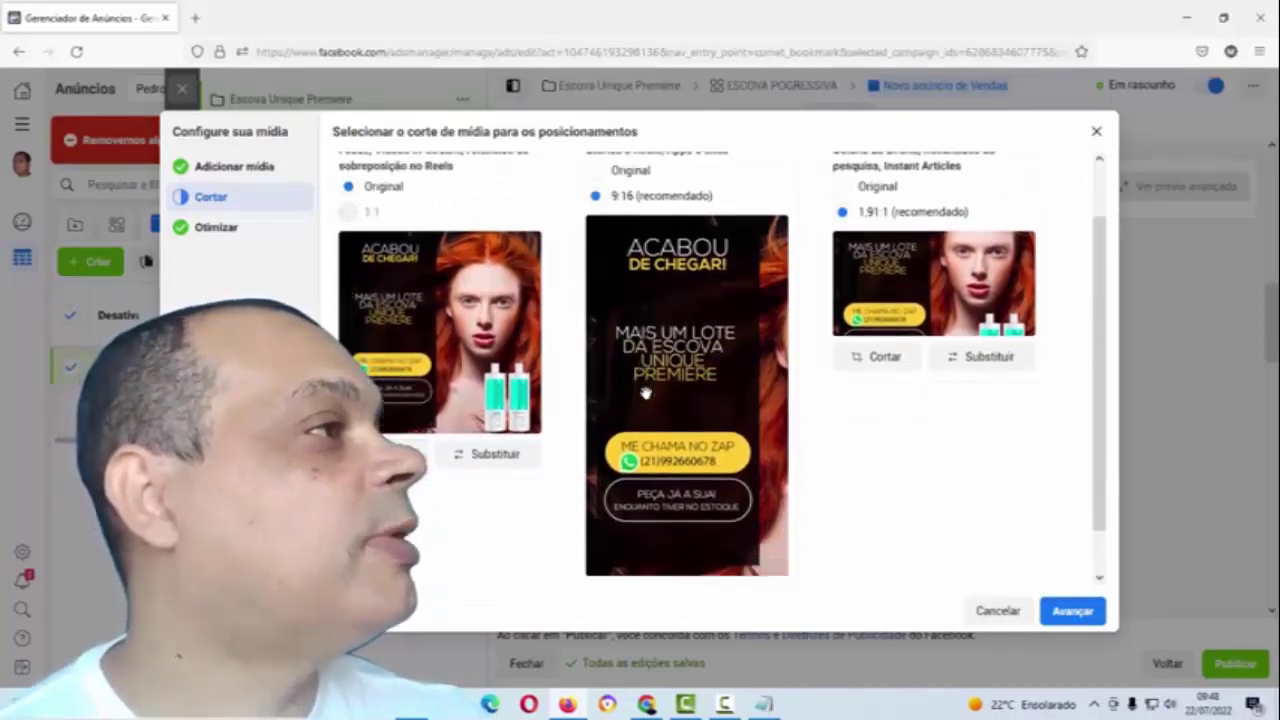
pyautogui.scroll(1, 451, 516)
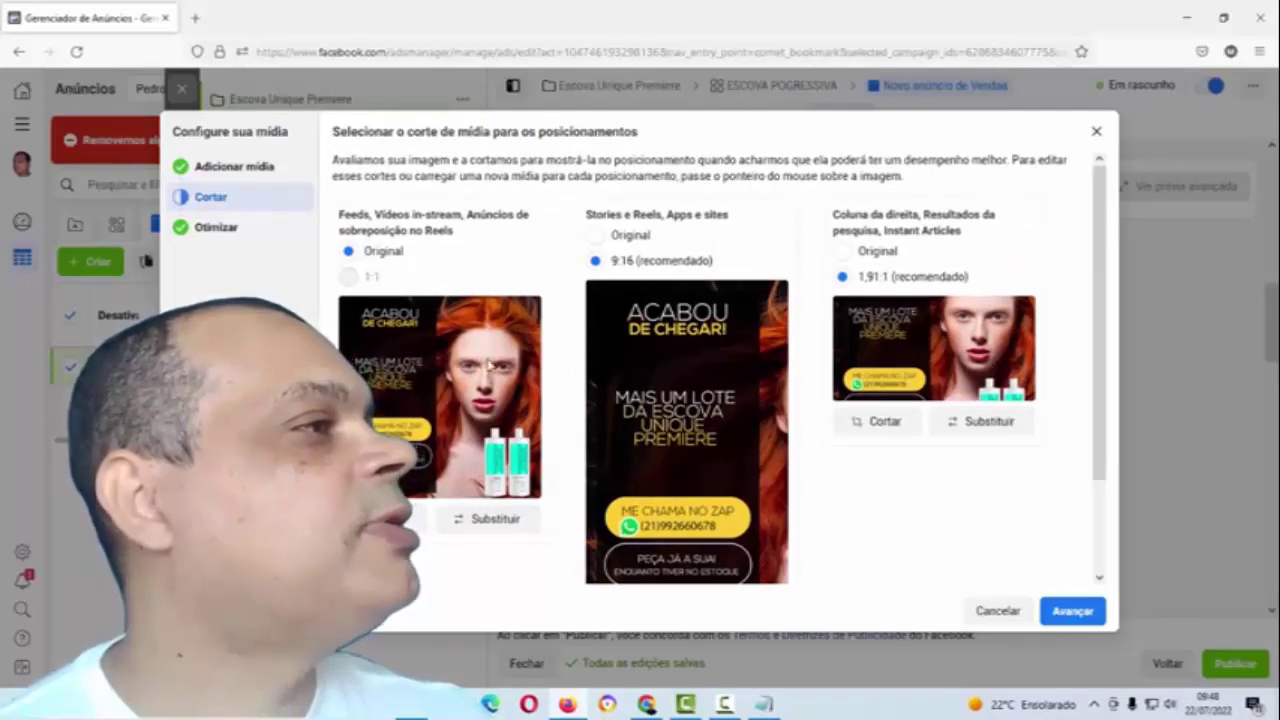
# Step: Accept the placement crops and finish the media setup with the current Criativo Advantage+ optimizations
pyautogui.scroll(-2, 873, 473)
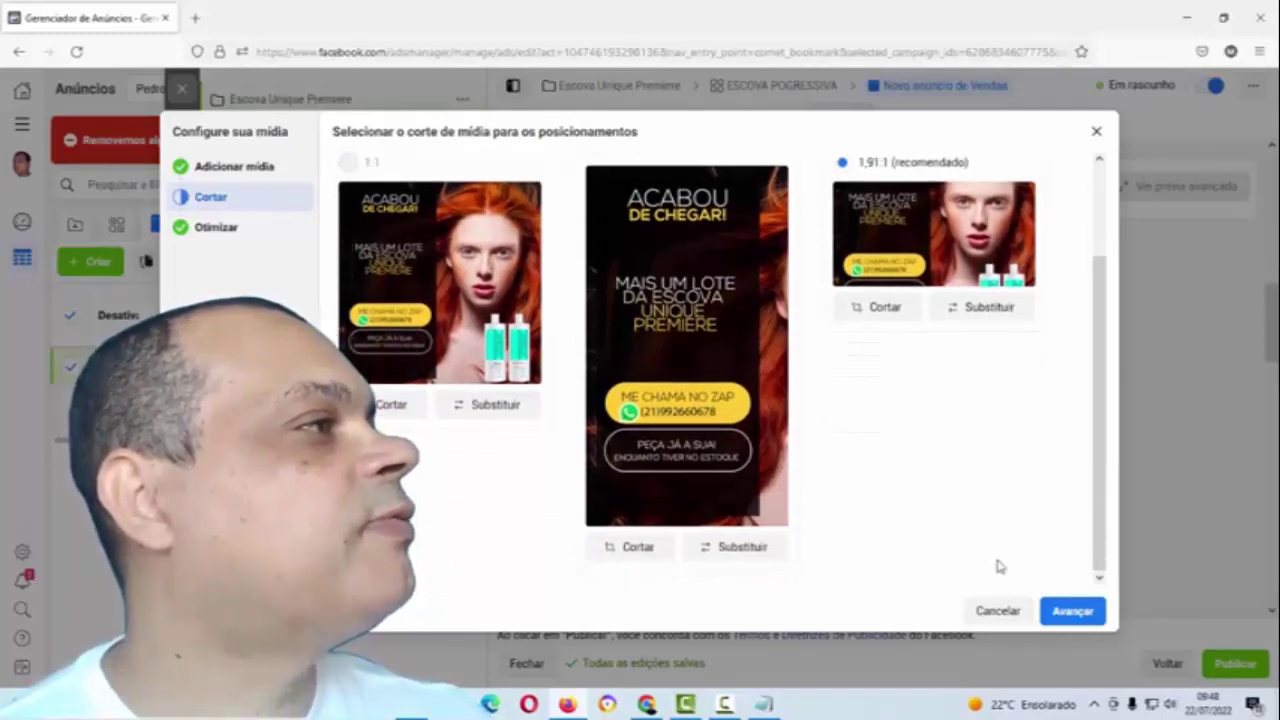
pyautogui.click(1074, 611)
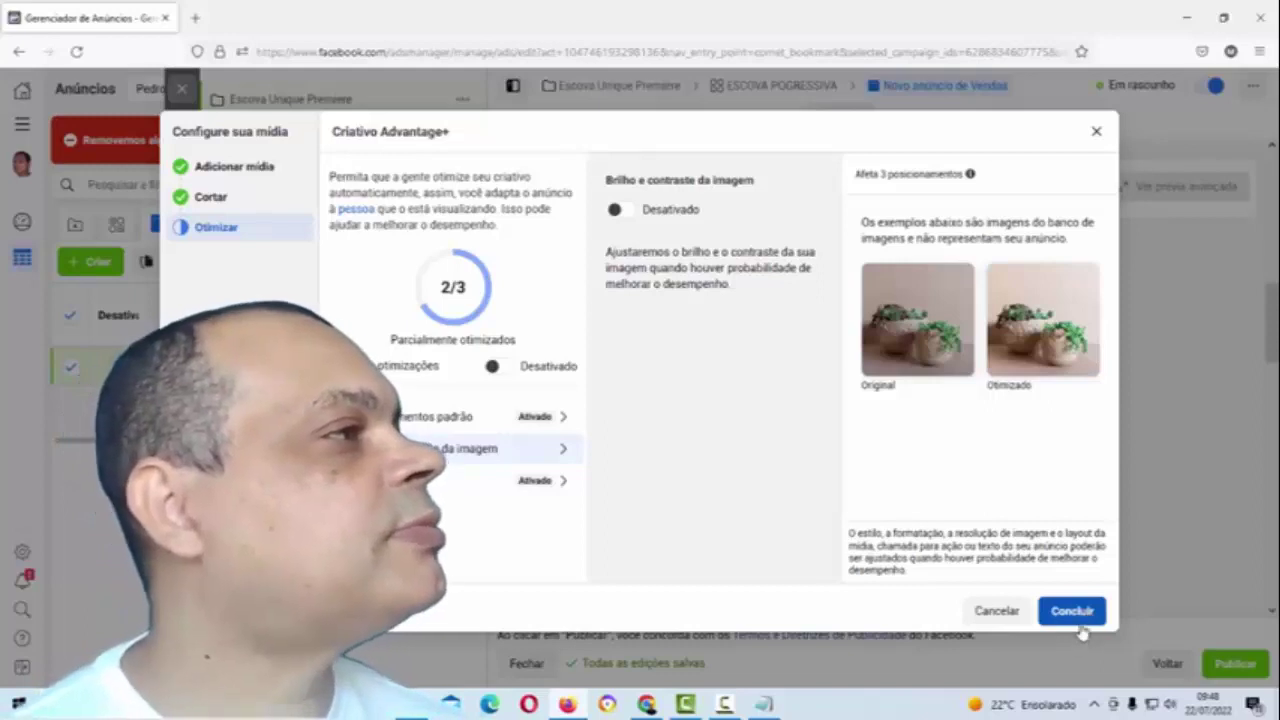
pyautogui.click(1076, 611)
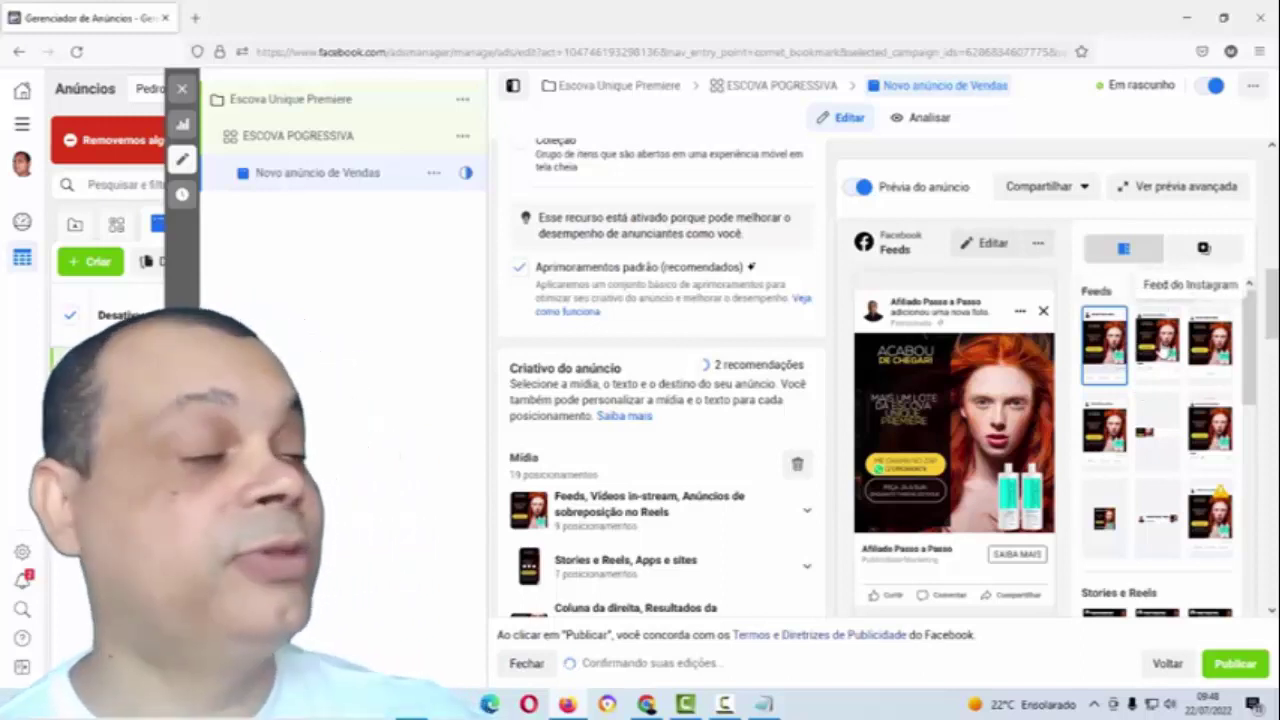
# Step: Copy the PROMOÇÃO QUEIMA DE ESTOQUE heading and the offer text below it from the Anuncio do face note in Notepad
pyautogui.click(1157, 345)
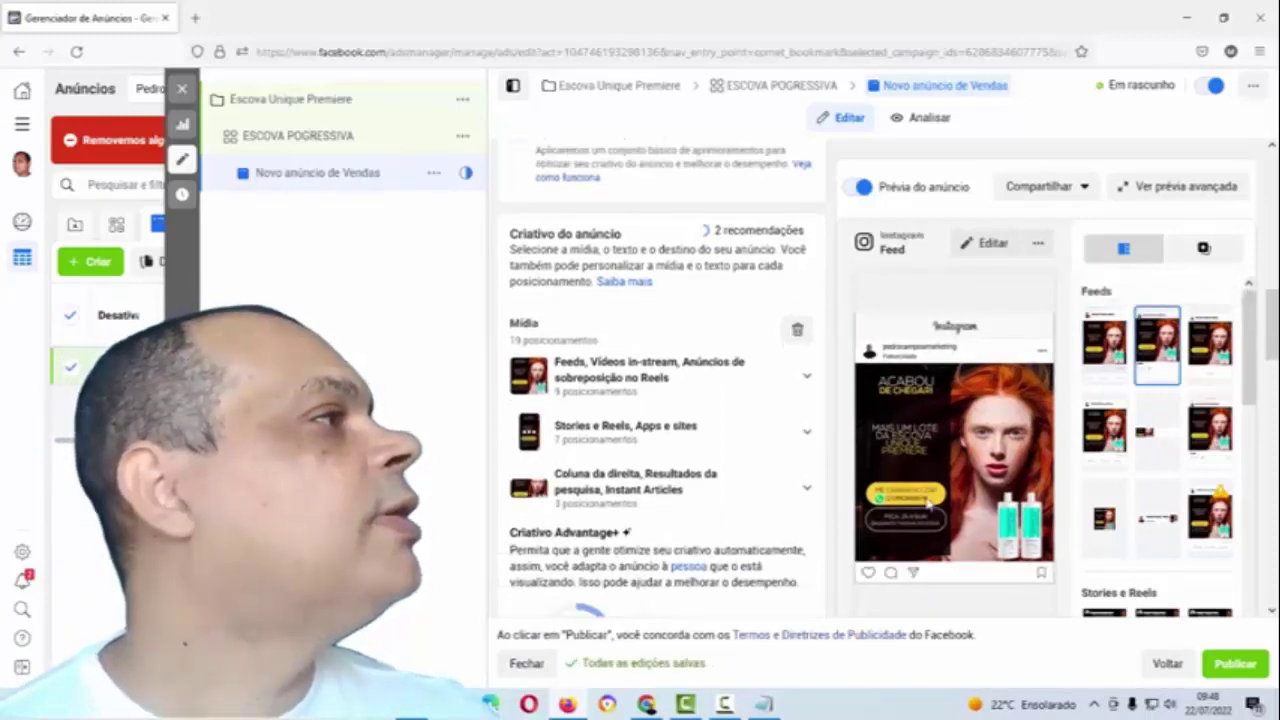
pyautogui.scroll(-5, 640, 483)
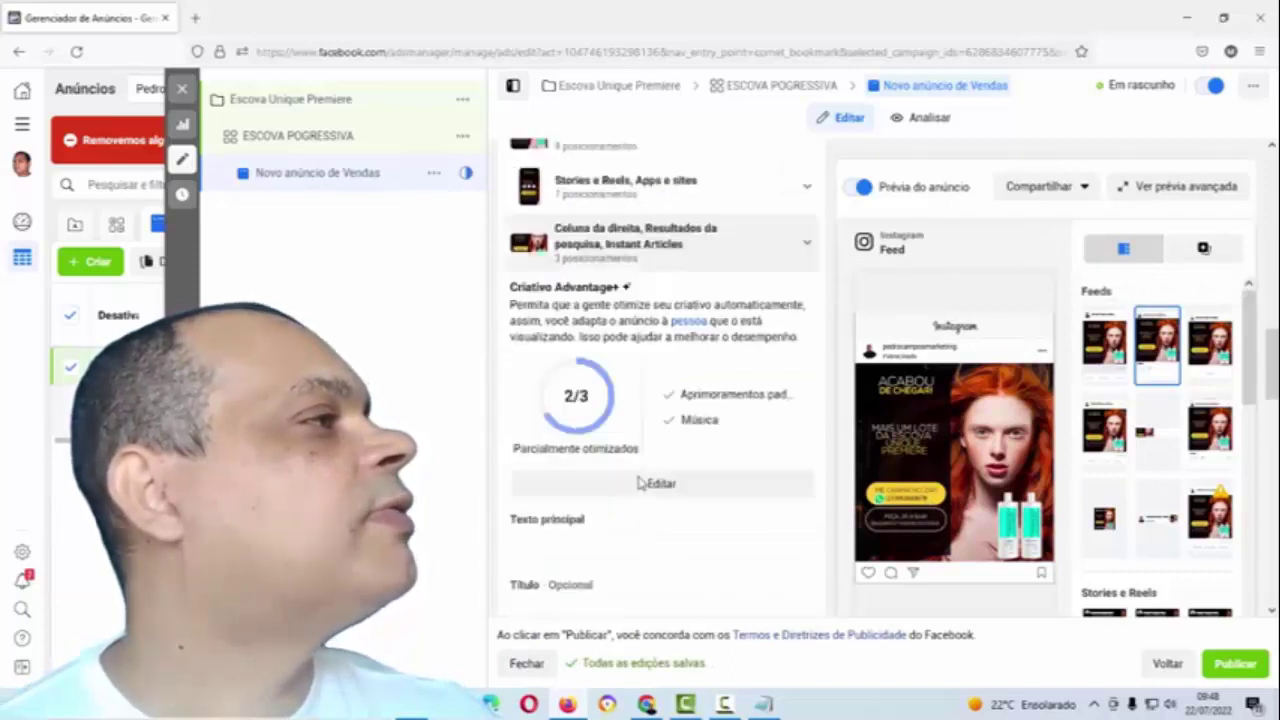
pyautogui.scroll(-3, 640, 483)
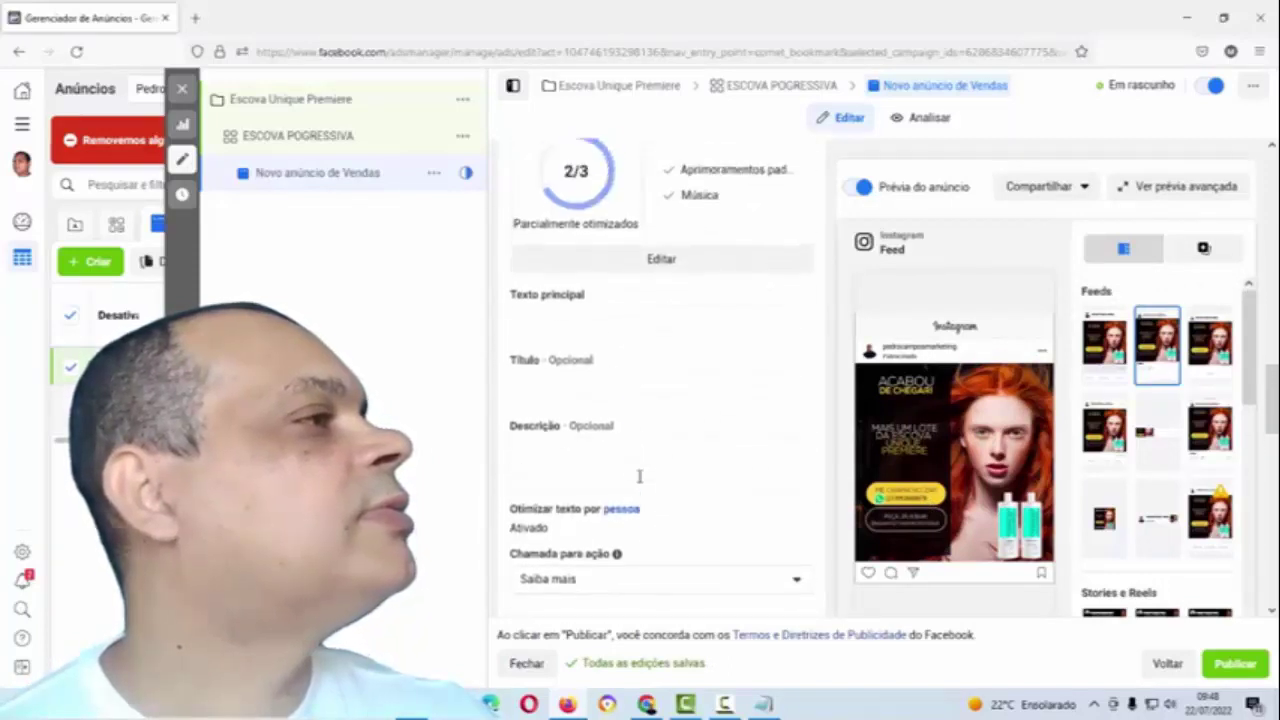
pyautogui.click(531, 316)
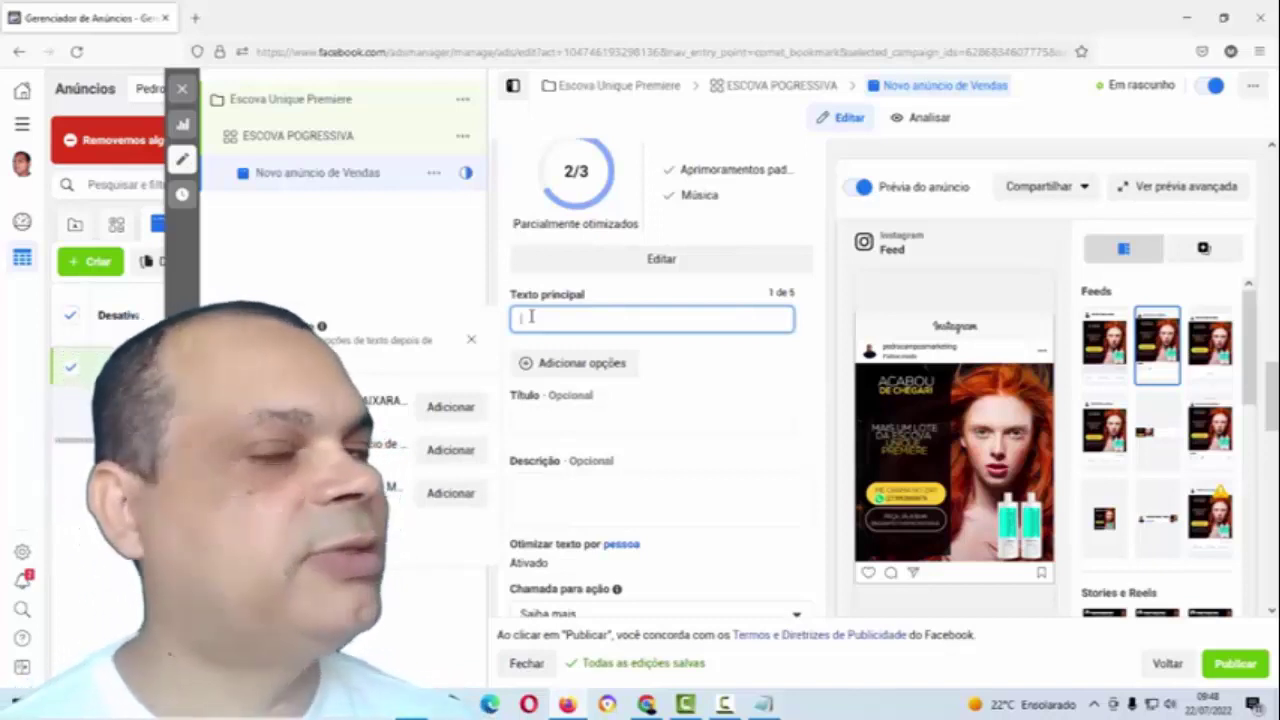
pyautogui.click(778, 708)
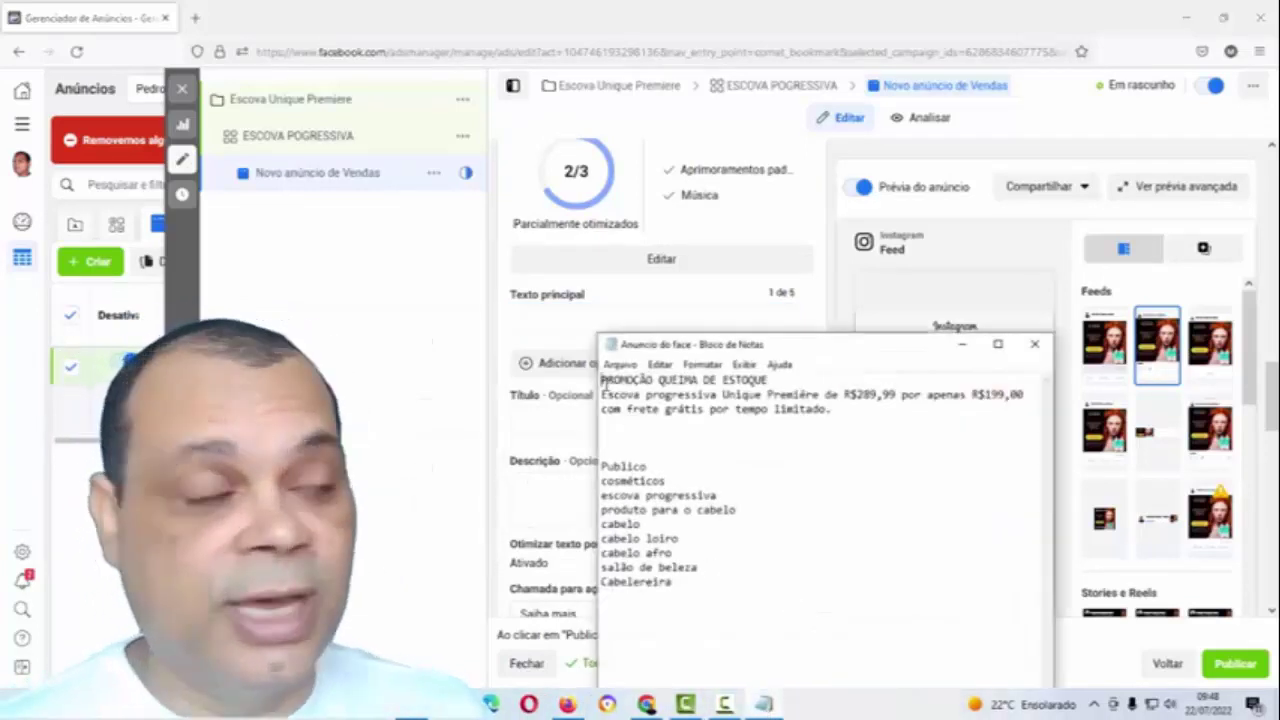
pyautogui.moveTo(602, 381); pyautogui.dragTo(842, 418)
pyautogui.rightClick(738, 394)
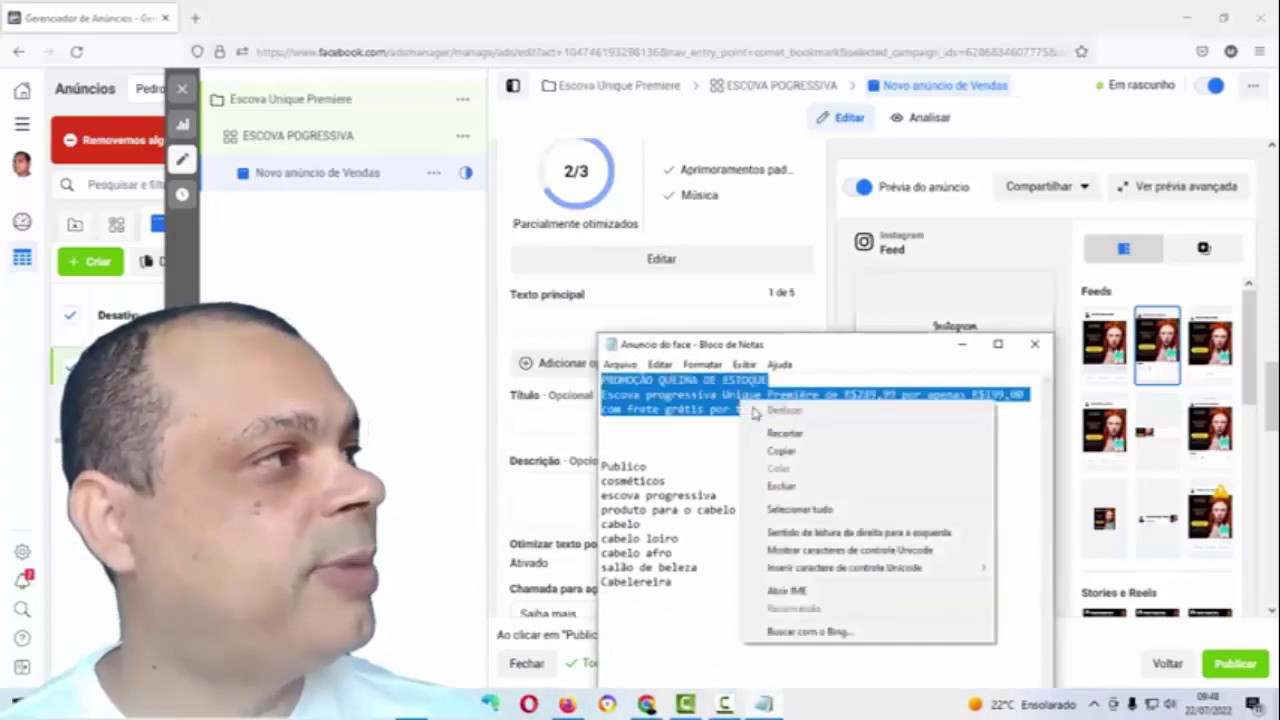
pyautogui.click(802, 455)
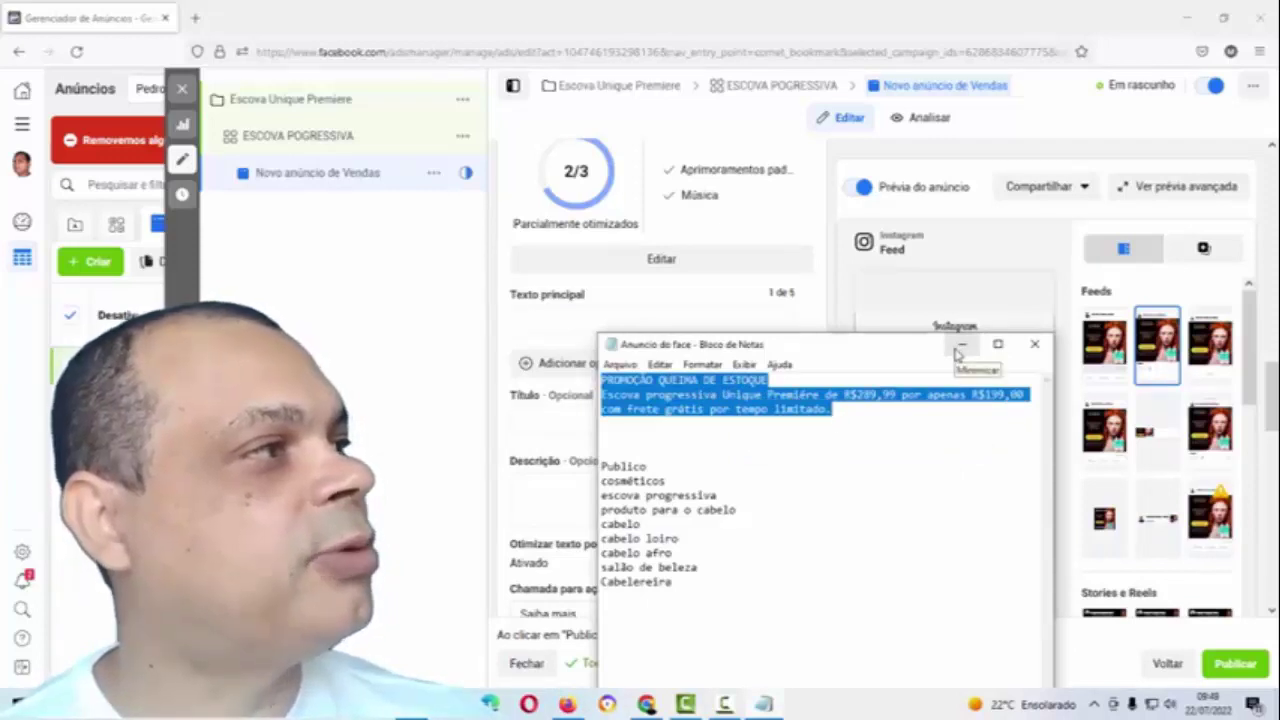
pyautogui.click(962, 344)
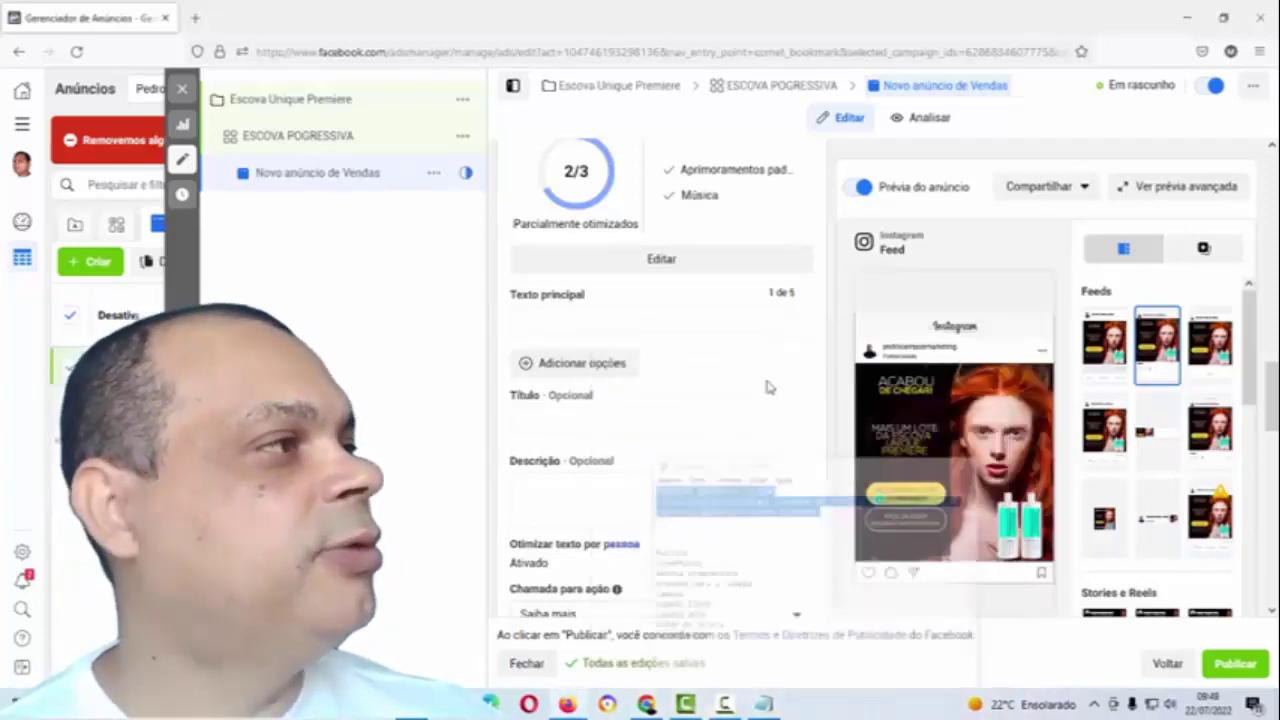
# Step: Paste the copied promotional text into the ad's title and preview the ad in the Facebook feed
pyautogui.click(548, 420)
pyautogui.rightClick(550, 424)
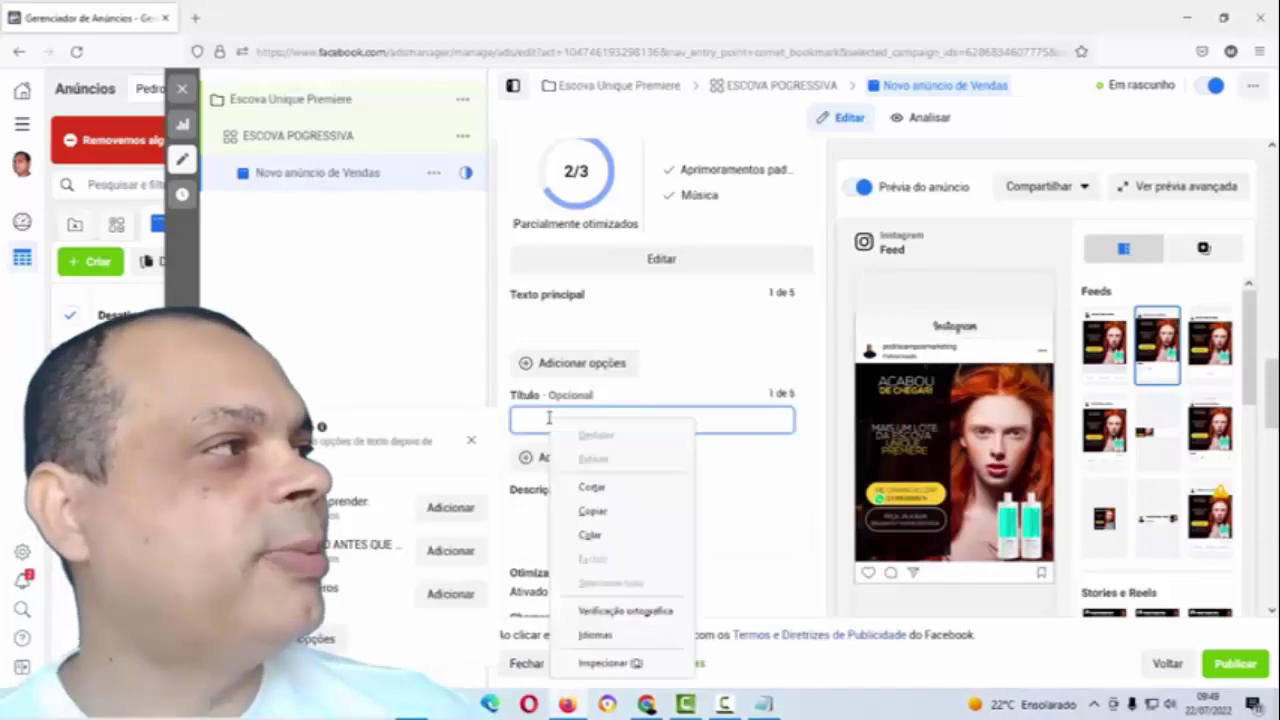
pyautogui.click(606, 534)
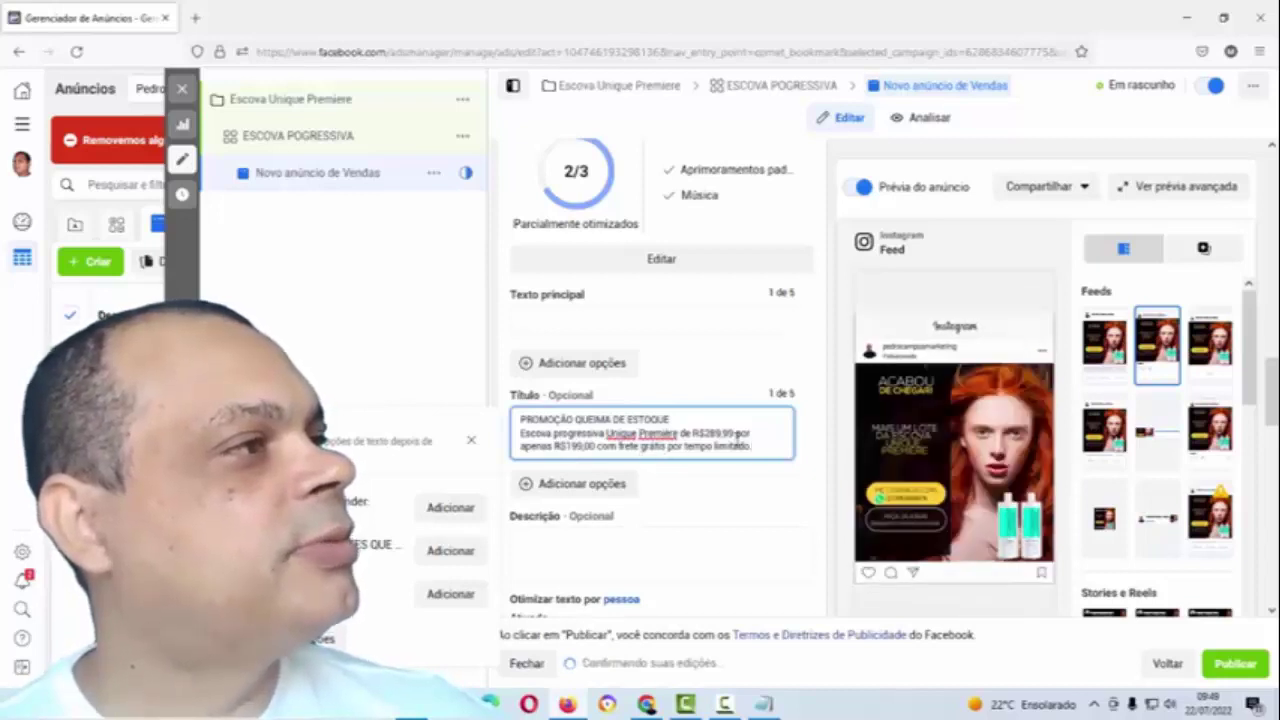
pyautogui.scroll(-1, 738, 440)
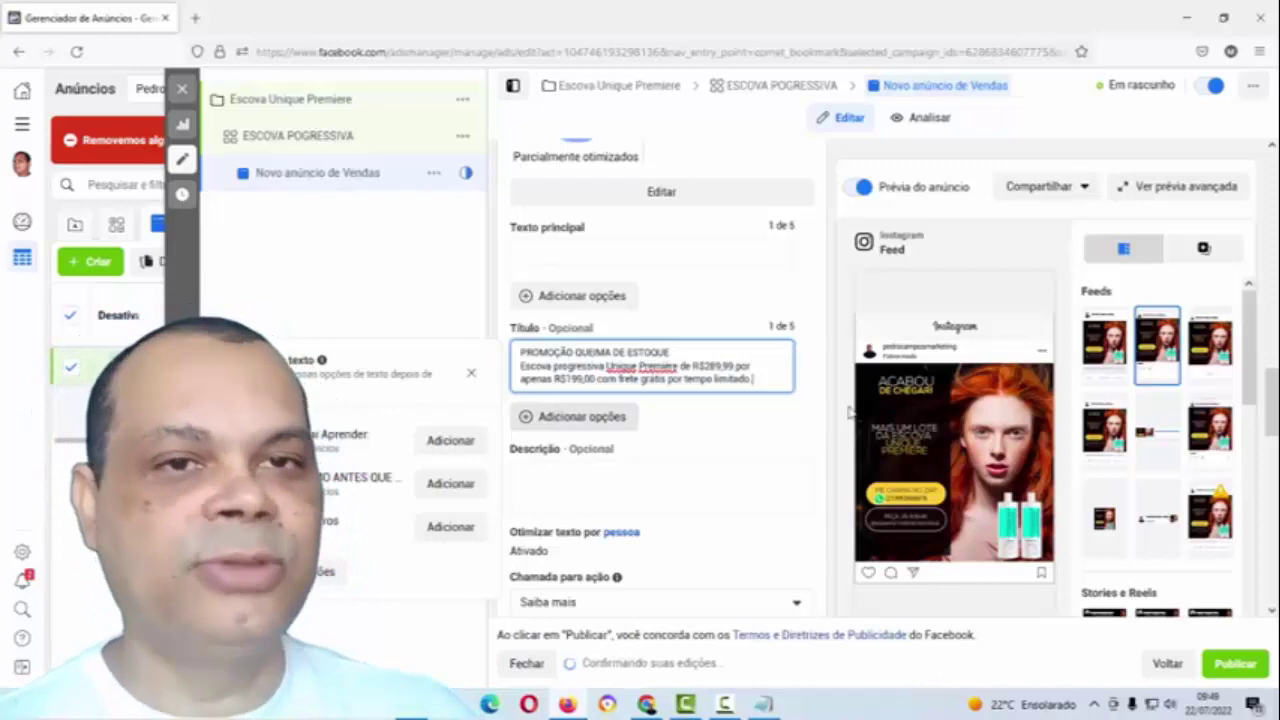
pyautogui.scroll(-2, 660, 420)
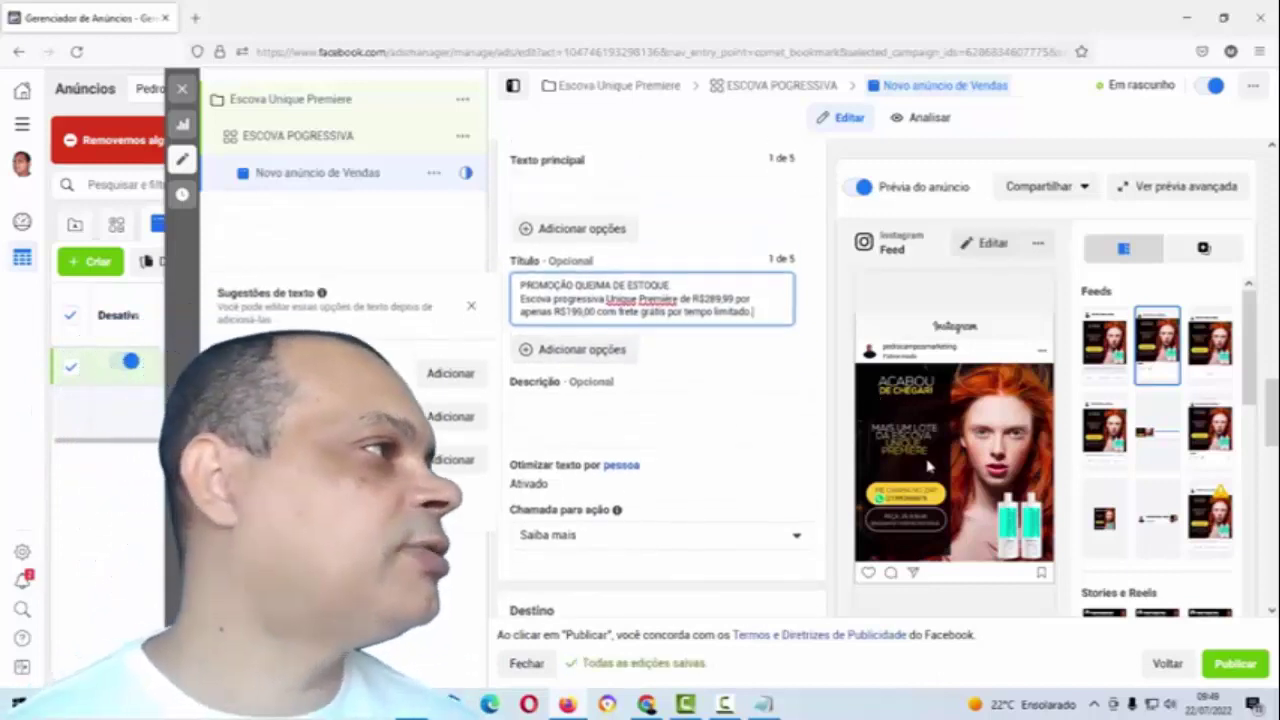
pyautogui.click(1103, 353)
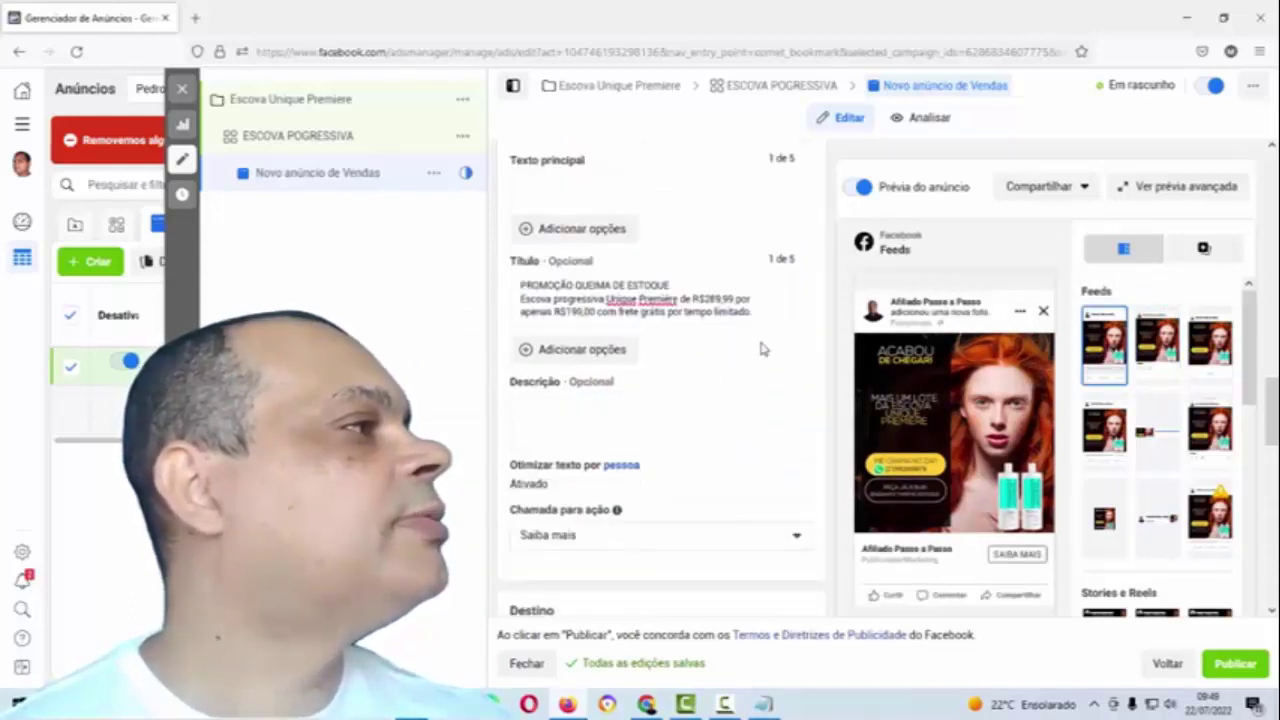
# Step: Copy the whole promotional text from the ad's title and clear the title
pyautogui.moveTo(911, 427)
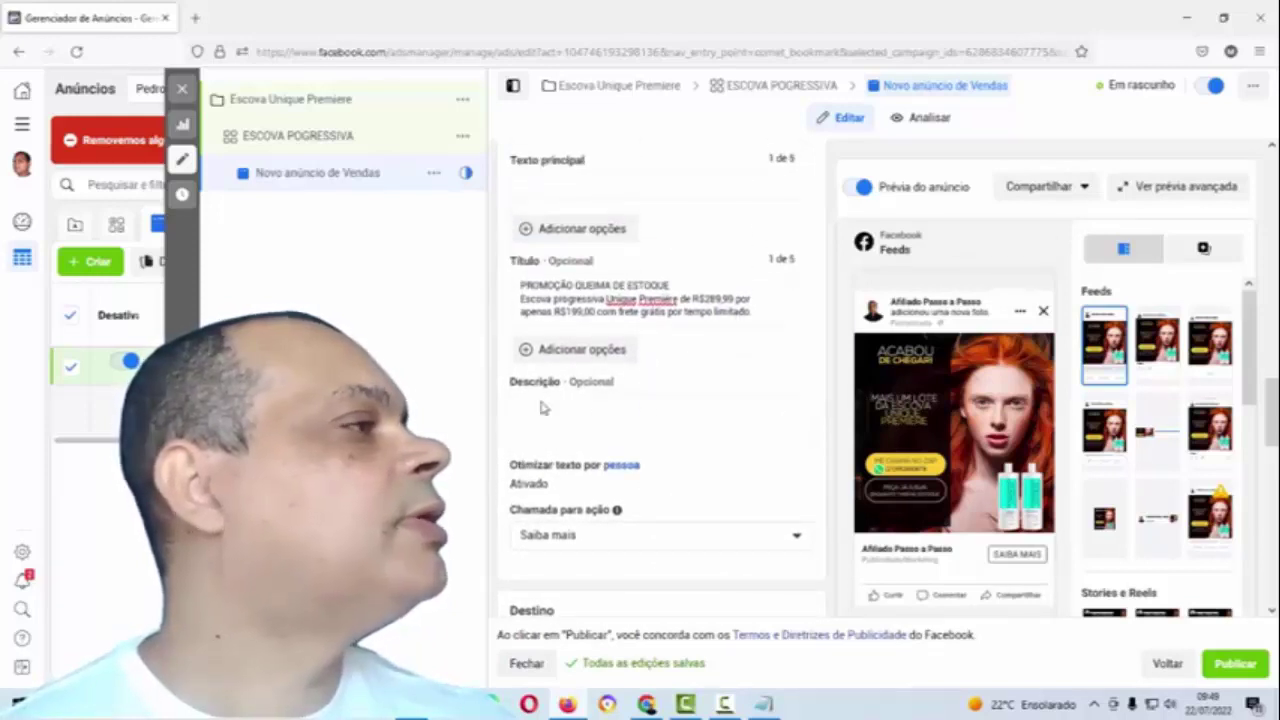
pyautogui.click(753, 424)
pyautogui.scroll(1, 579, 298)
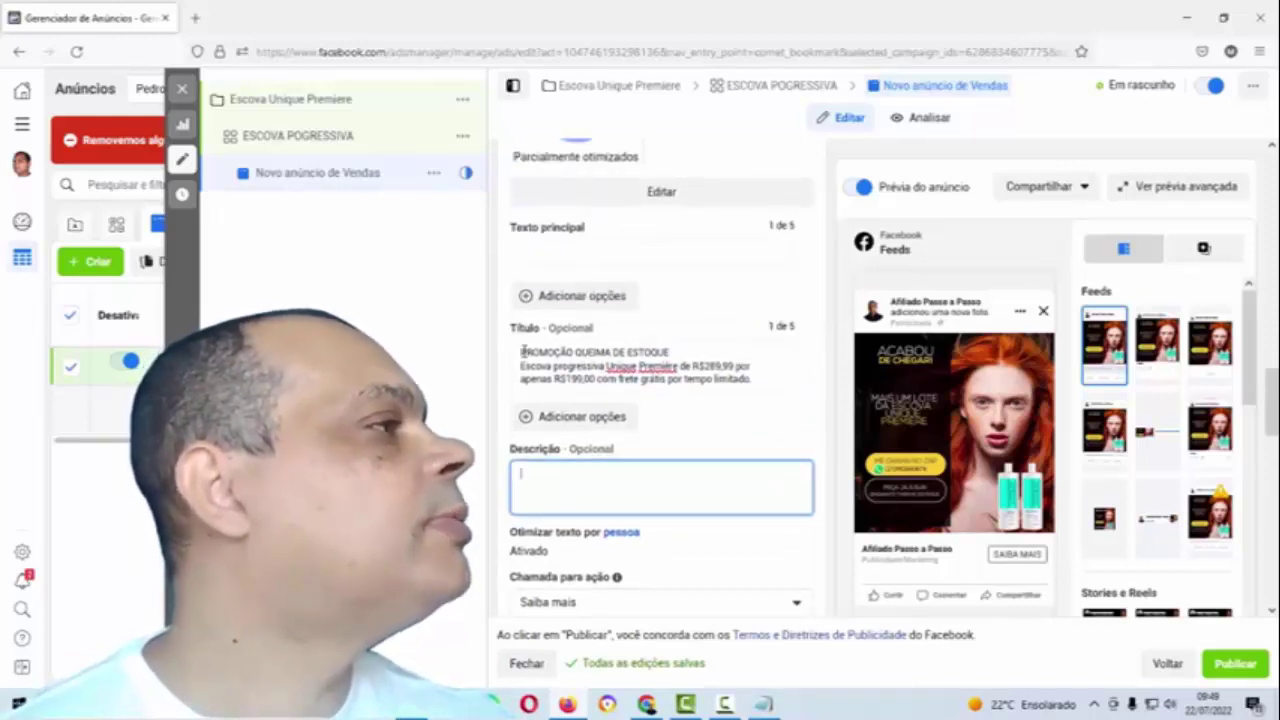
pyautogui.moveTo(519, 350); pyautogui.dragTo(771, 386)
pyautogui.hotkey('ctrl', 'c')
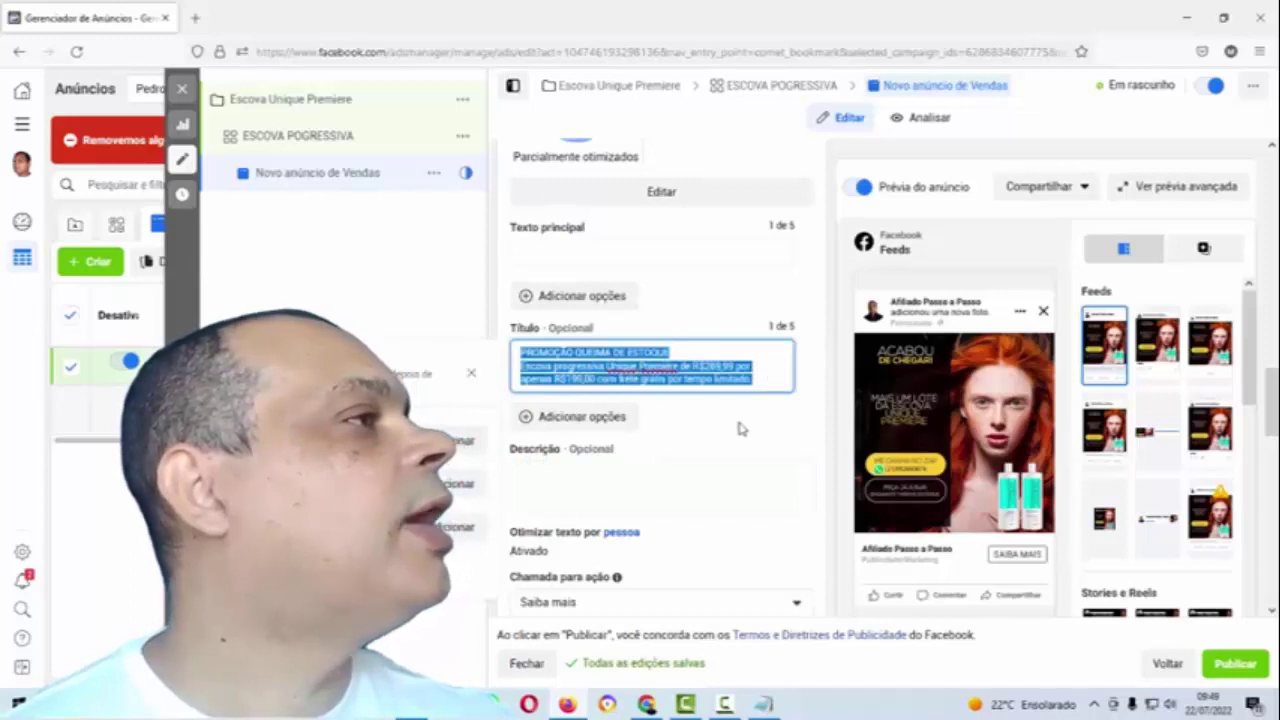
pyautogui.press('BackSpace')
pyautogui.scroll(2, 616, 372)
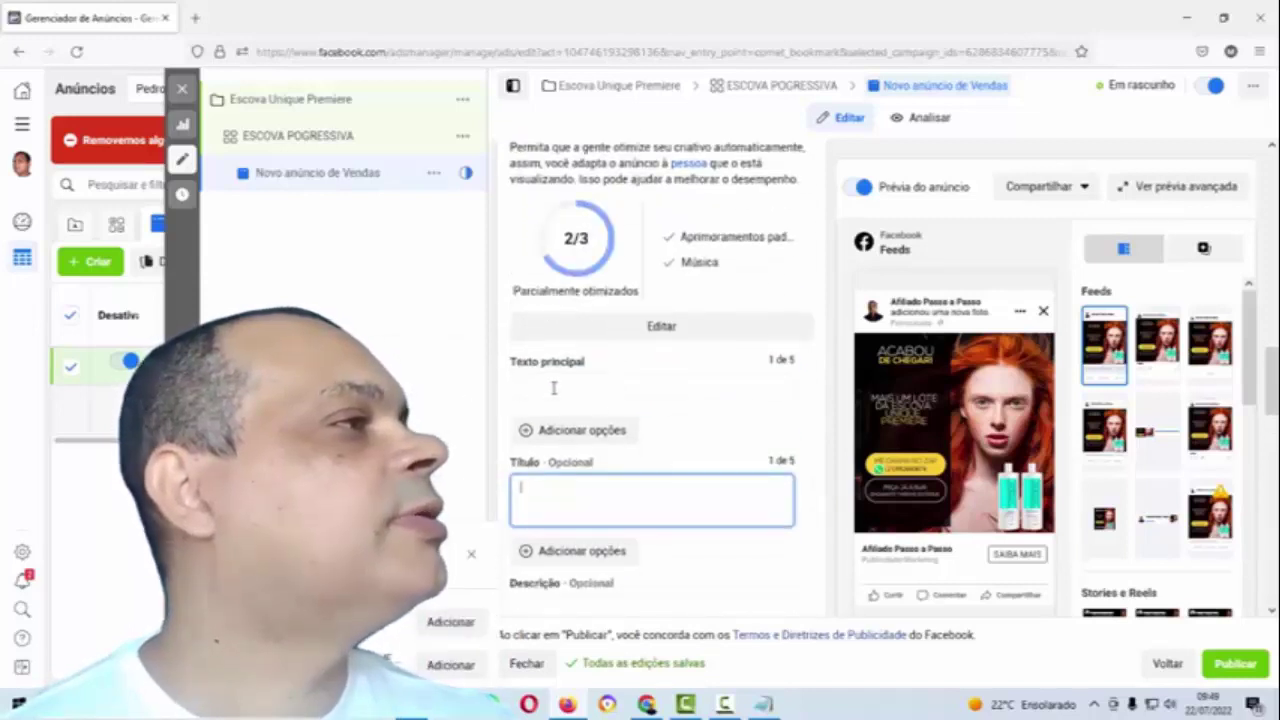
# Step: Paste the PROMOÇÃO QUEIMA DE ESTOQUE text as the ad's primary text and check it in the Facebook and Instagram feed previews
pyautogui.click(661, 326)
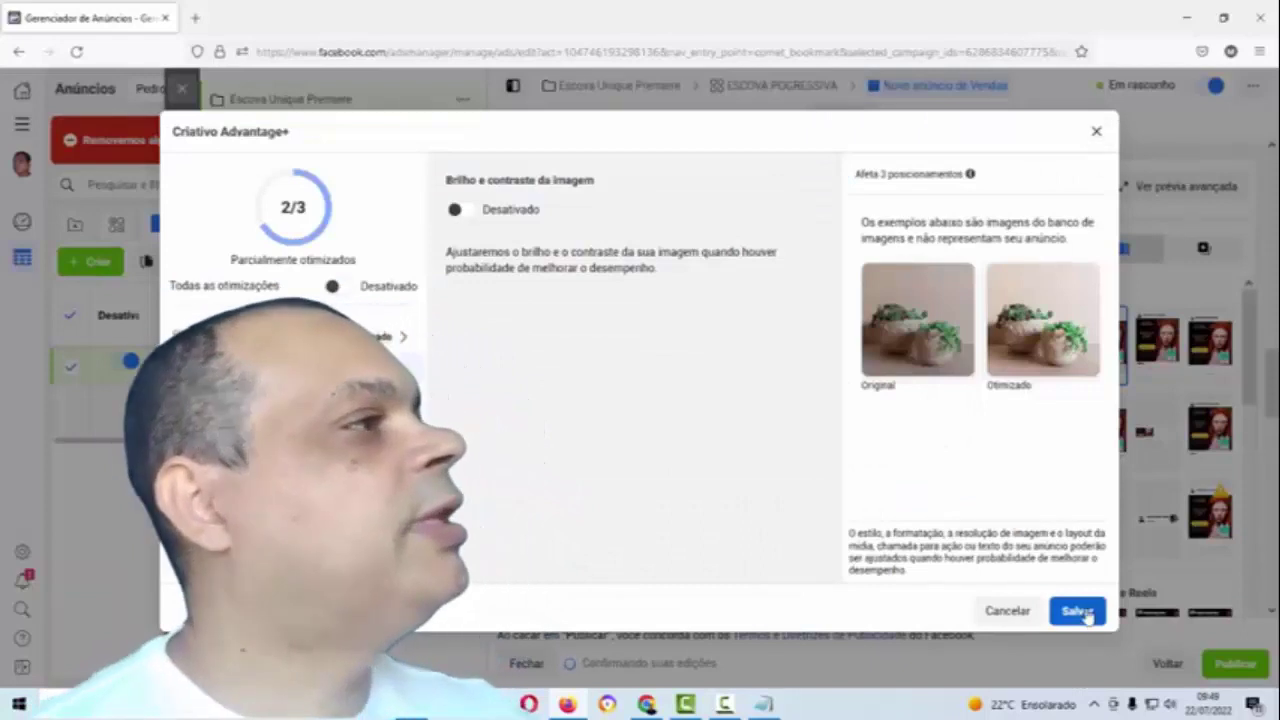
pyautogui.click(1096, 131)
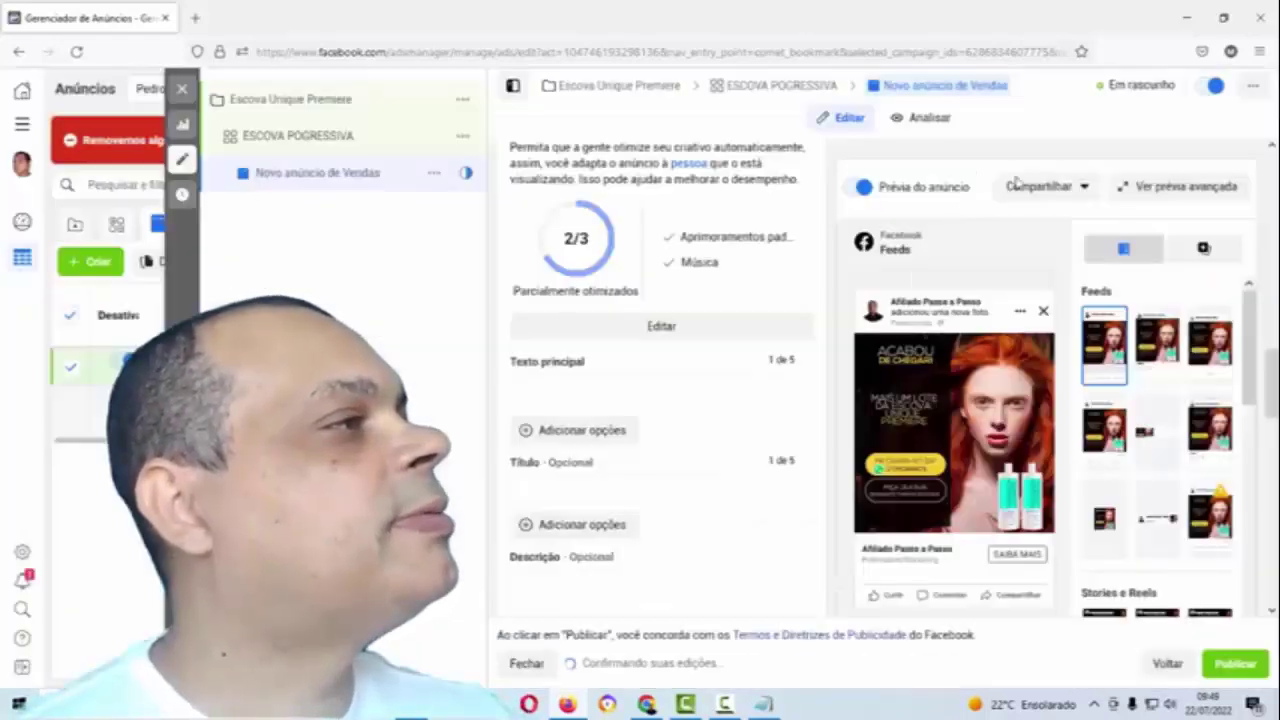
pyautogui.click(548, 390)
pyautogui.rightClick(548, 390)
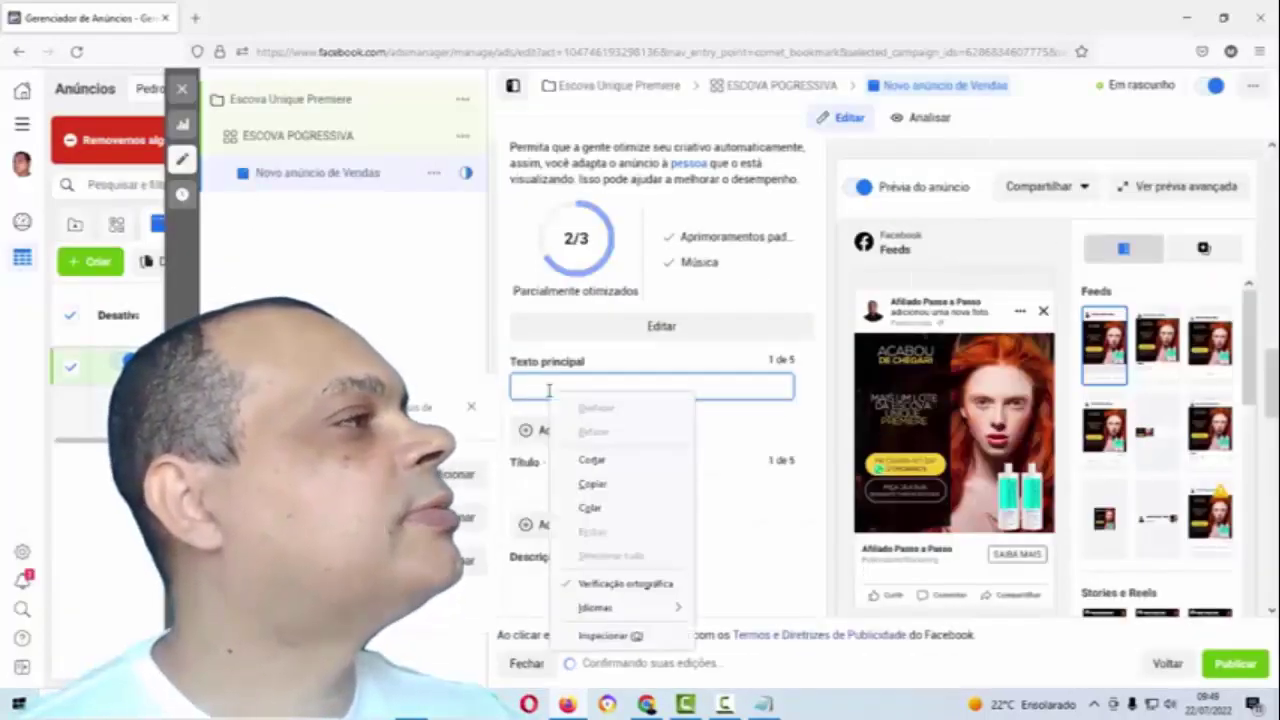
pyautogui.click(590, 507)
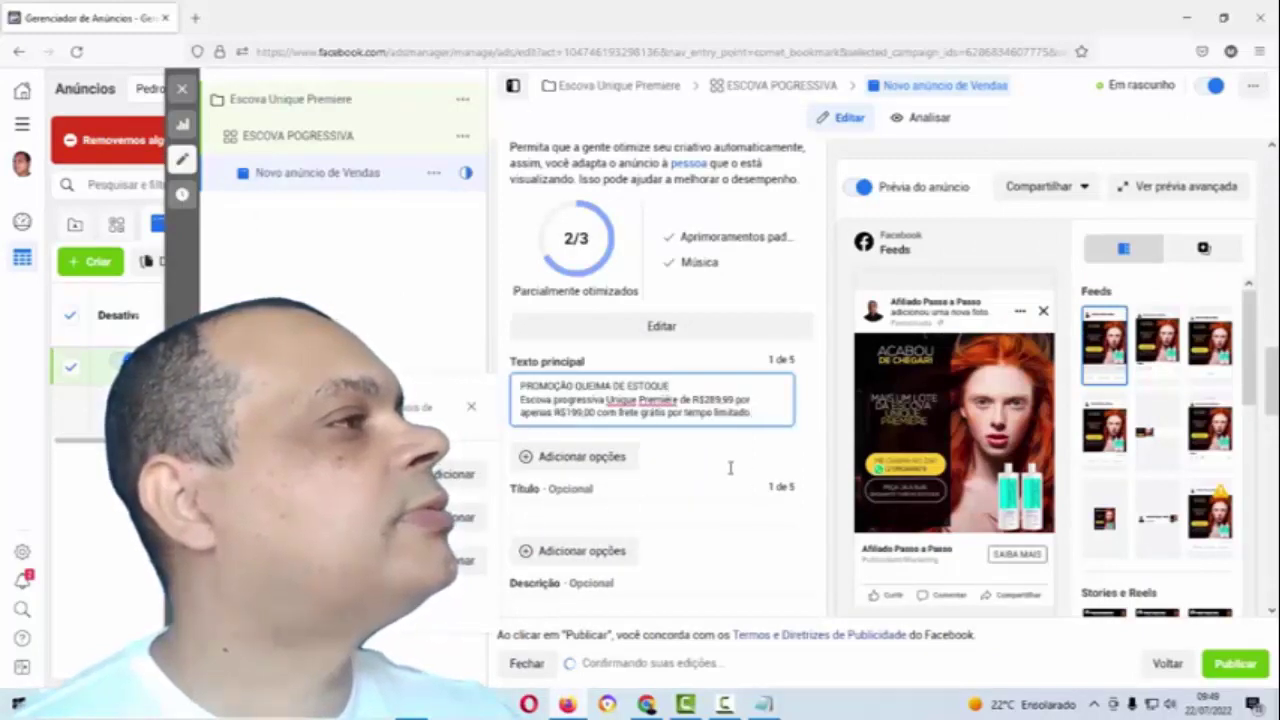
pyautogui.click(933, 369)
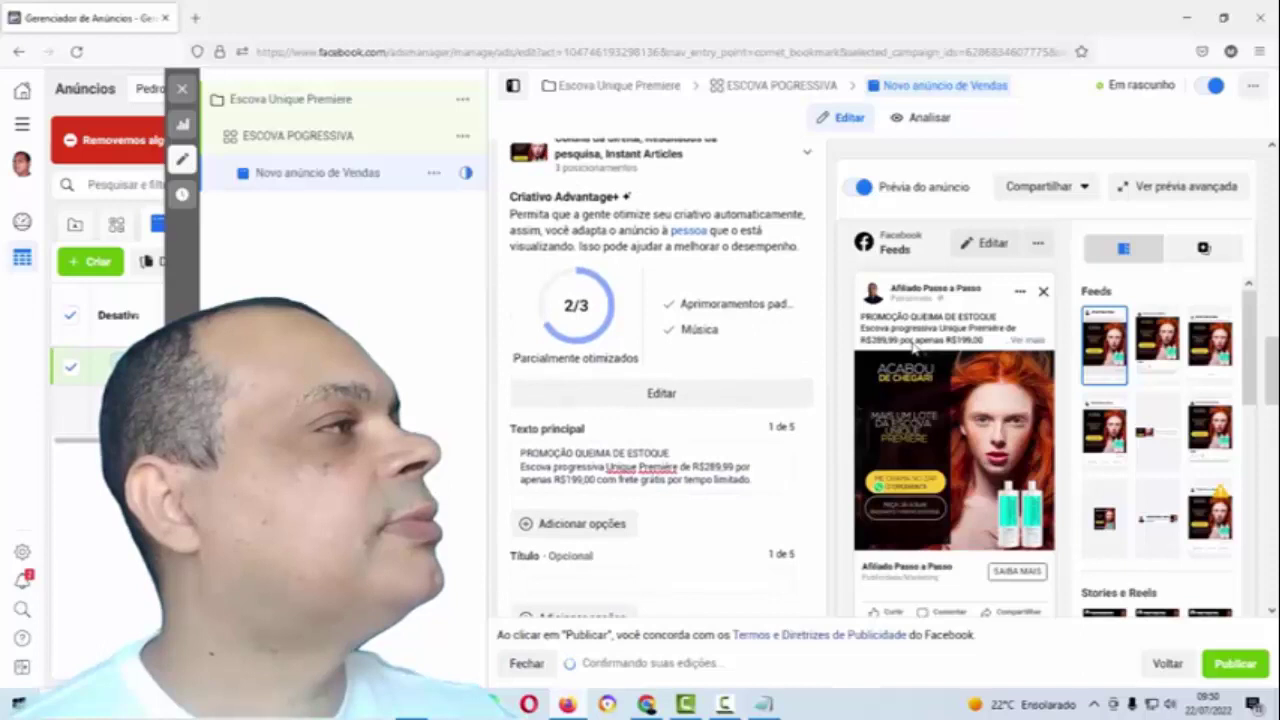
pyautogui.click(1157, 343)
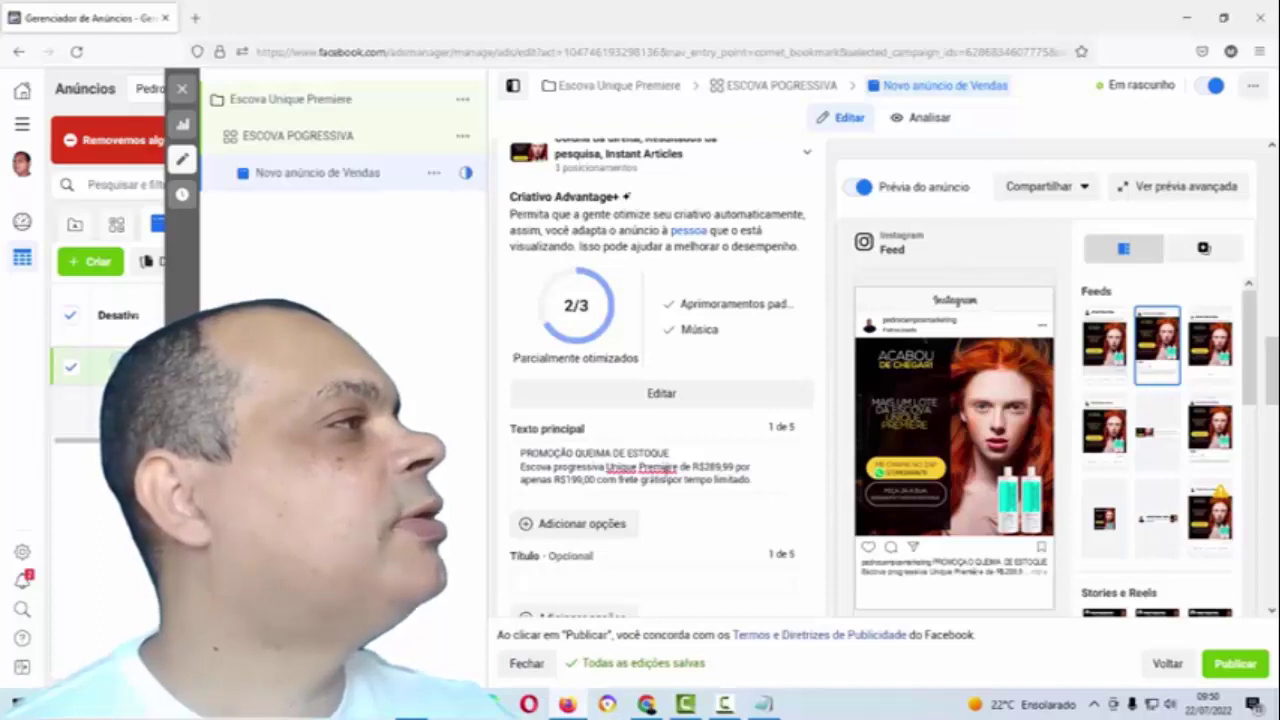
# Step: Set the ad's title to "Escova Unique Premiere" and check the Facebook feed preview
pyautogui.scroll(-2, 678, 481)
pyautogui.scroll(-1, 678, 479)
pyautogui.scroll(1, 650, 477)
pyautogui.click(535, 451)
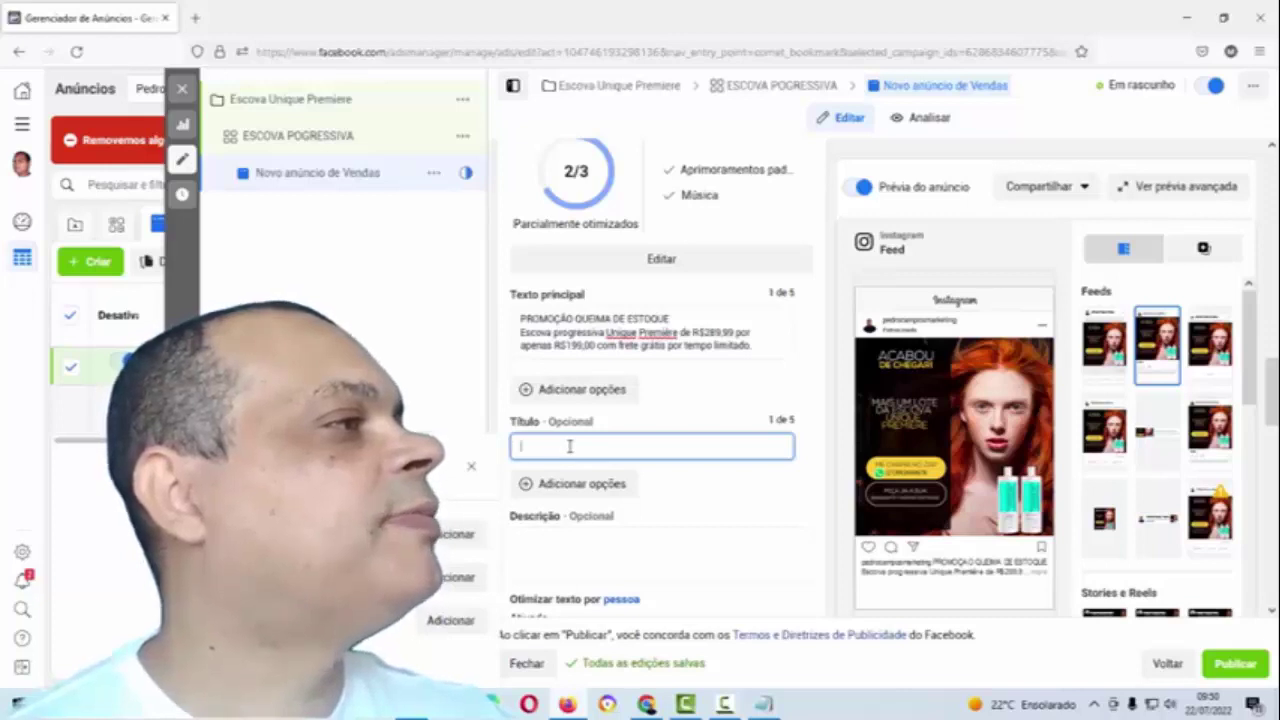
pyautogui.write('E')
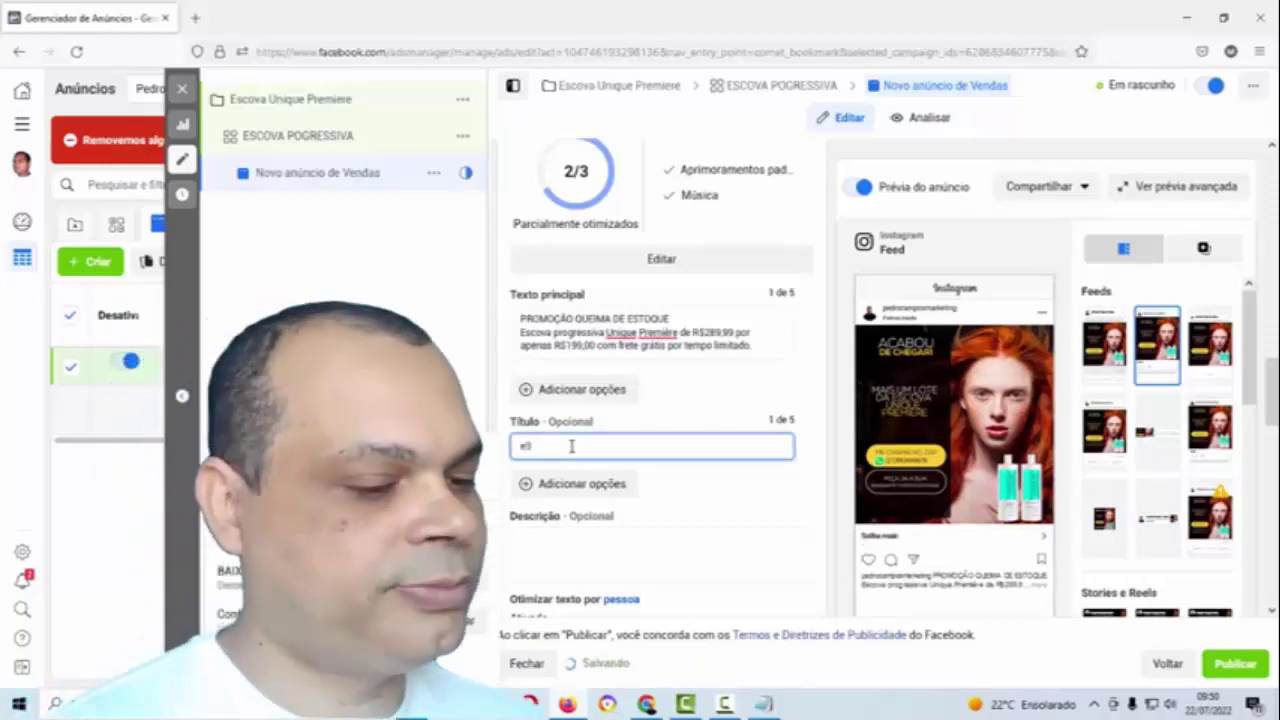
pyautogui.write('sco')
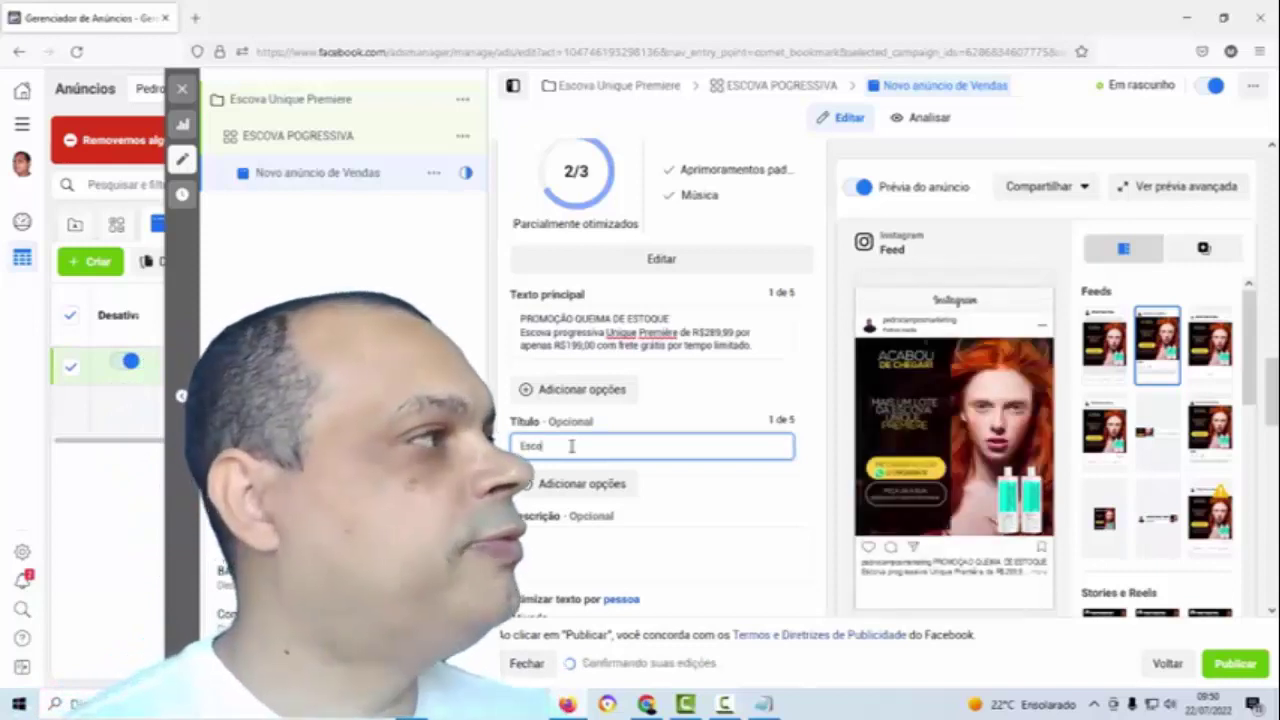
pyautogui.write('v')
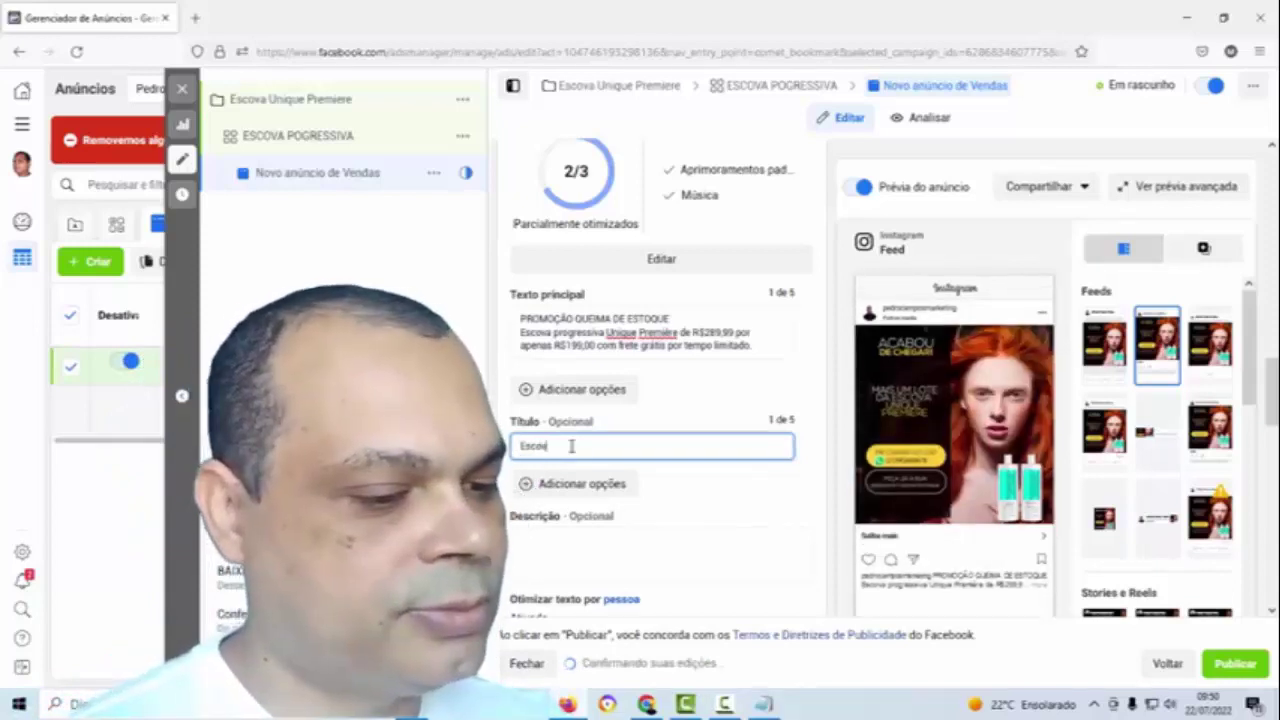
pyautogui.write('a Unique P')
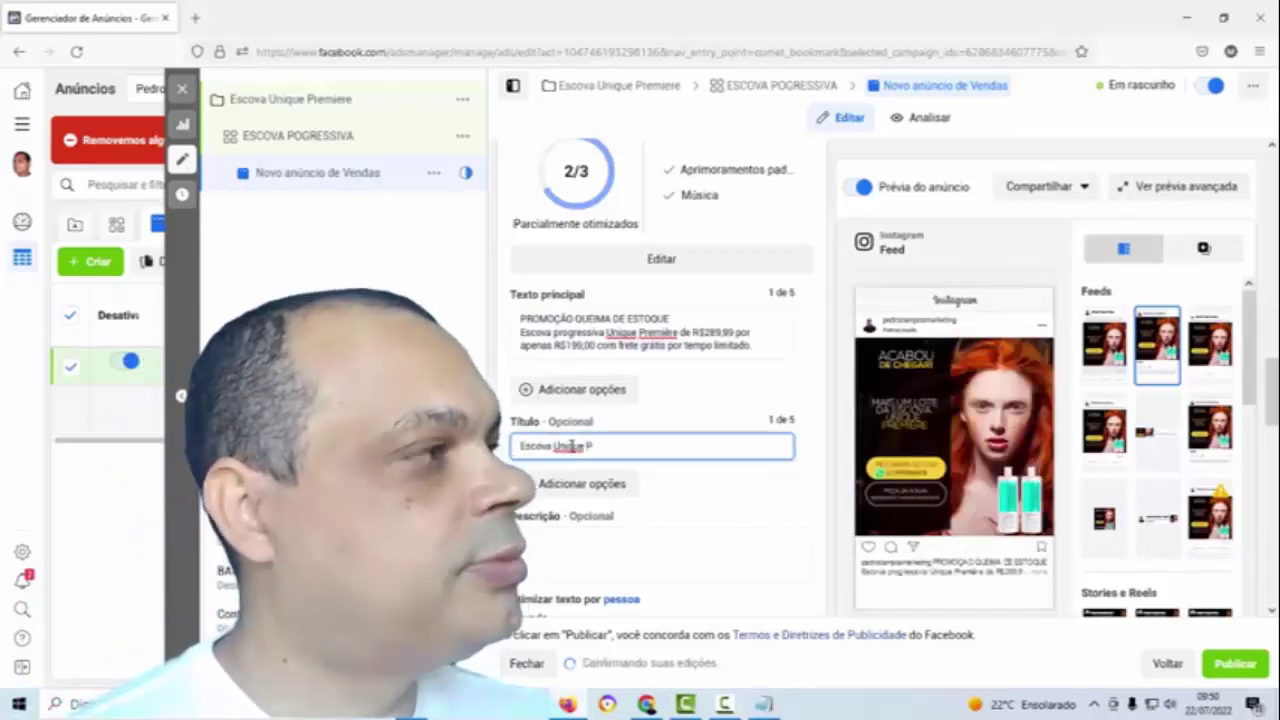
pyautogui.write('remiere')
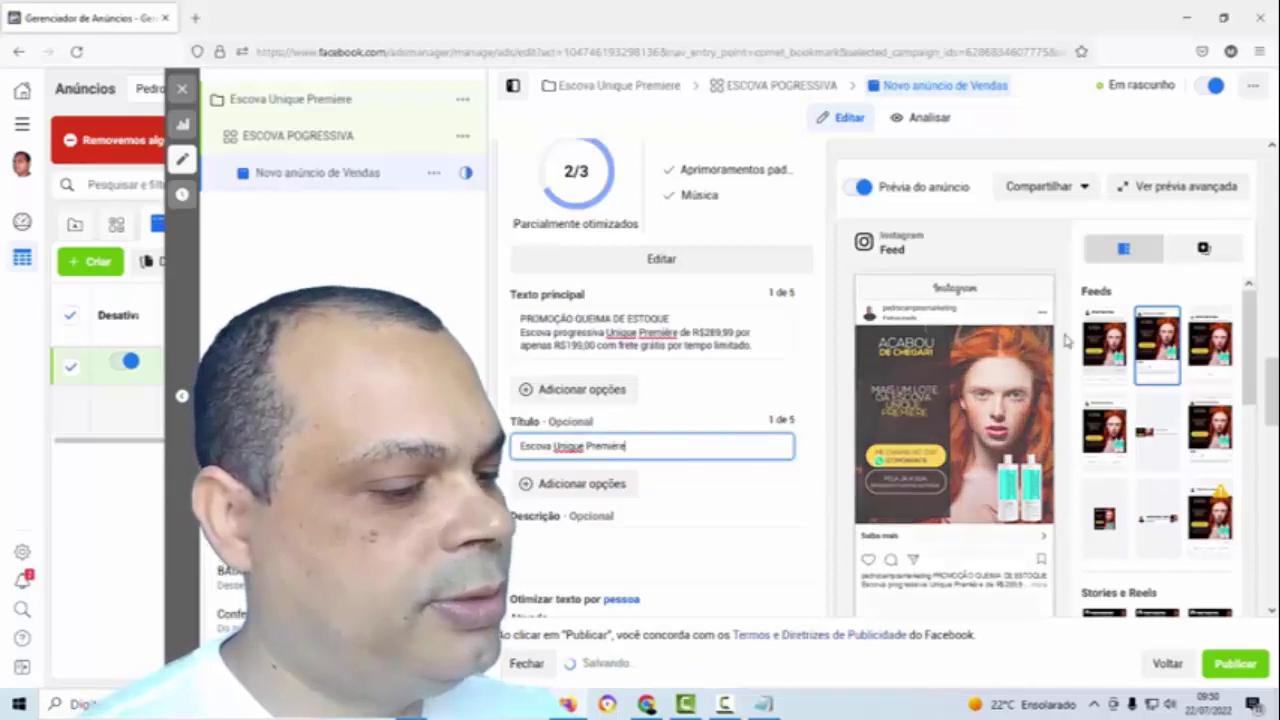
pyautogui.click(1102, 356)
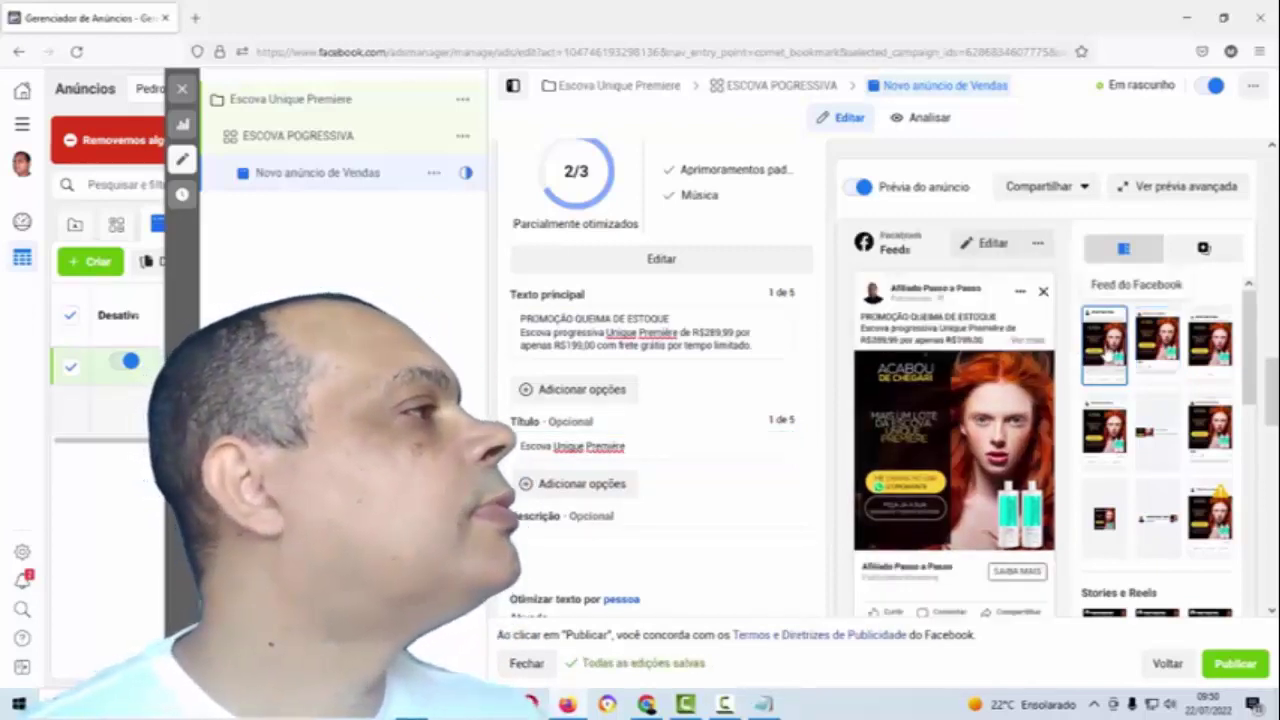
pyautogui.click(650, 449)
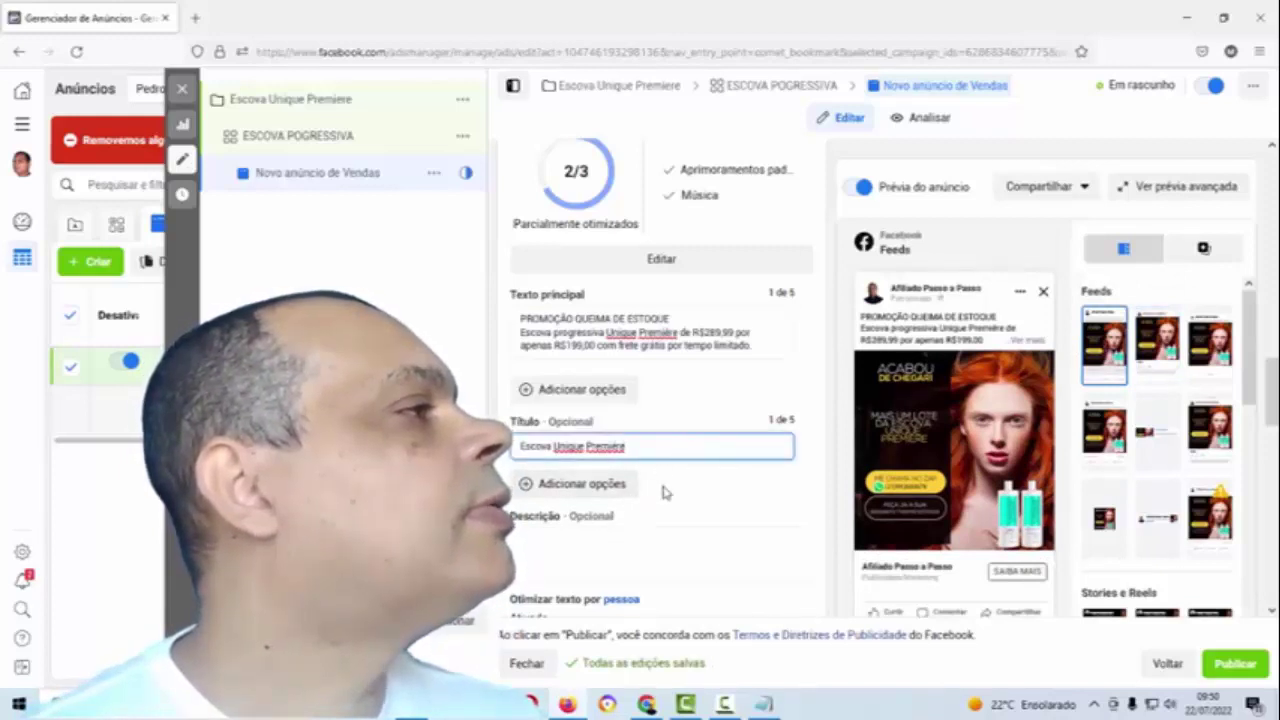
# Step: Enter "FRETE GRÁTIS" as the ad's description
pyautogui.click(629, 544)
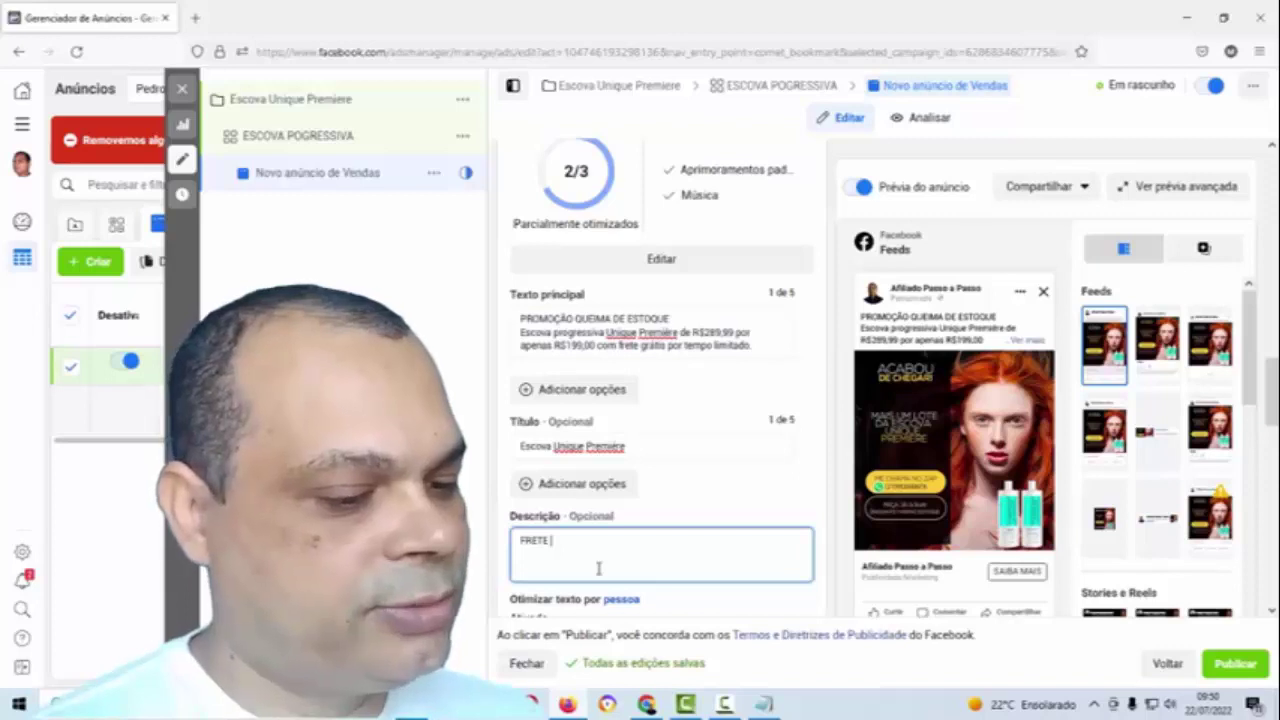
pyautogui.write('GR')
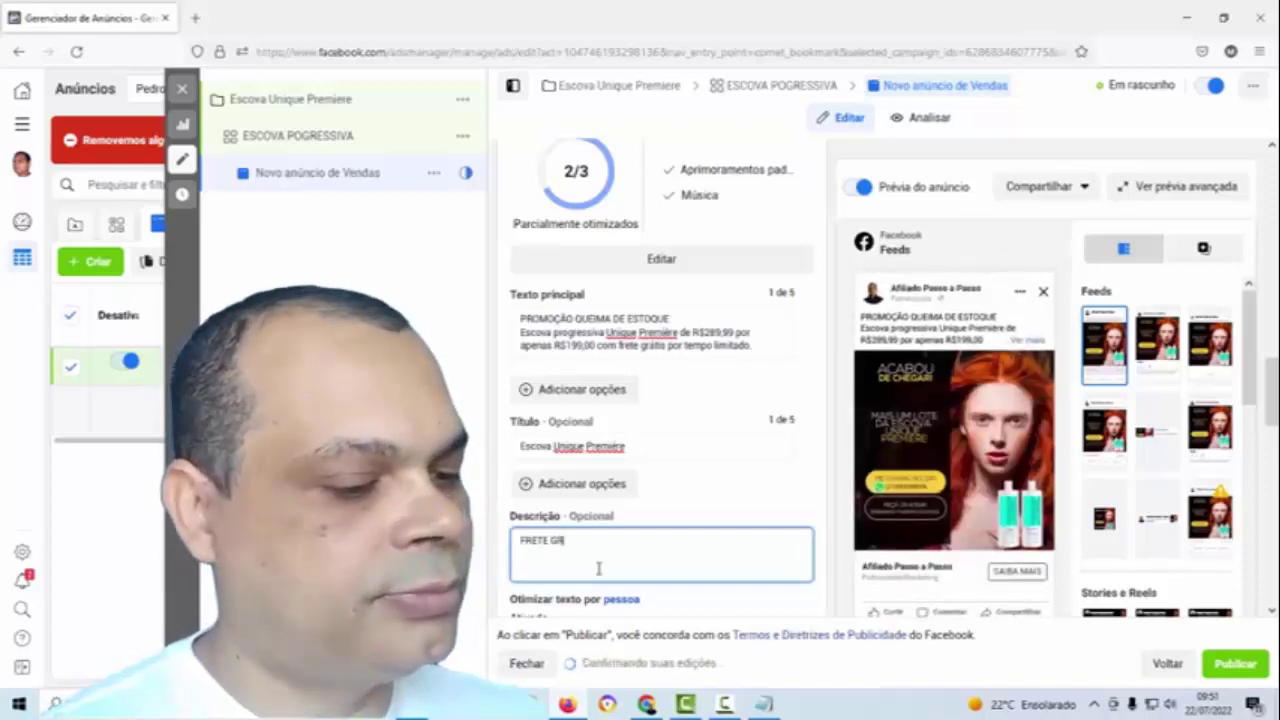
pyautogui.write('ÁTIS')
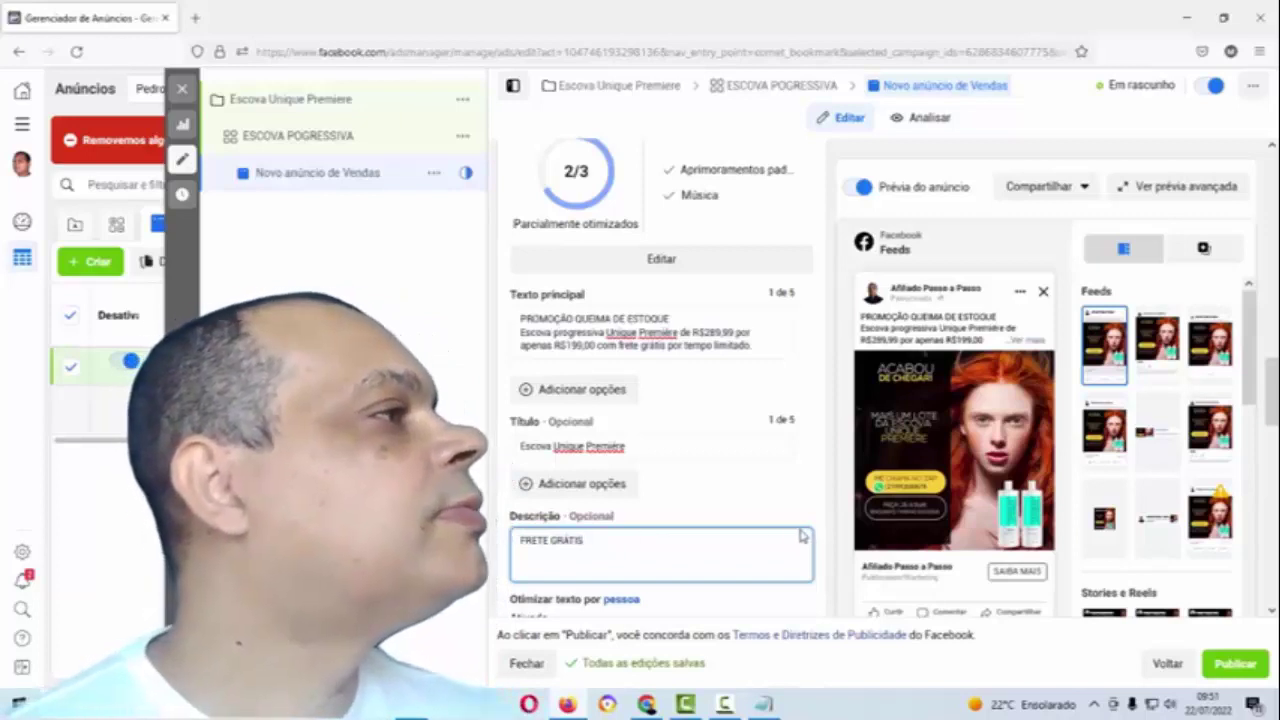
pyautogui.scroll(-1, 792, 536)
pyautogui.scroll(1, 792, 536)
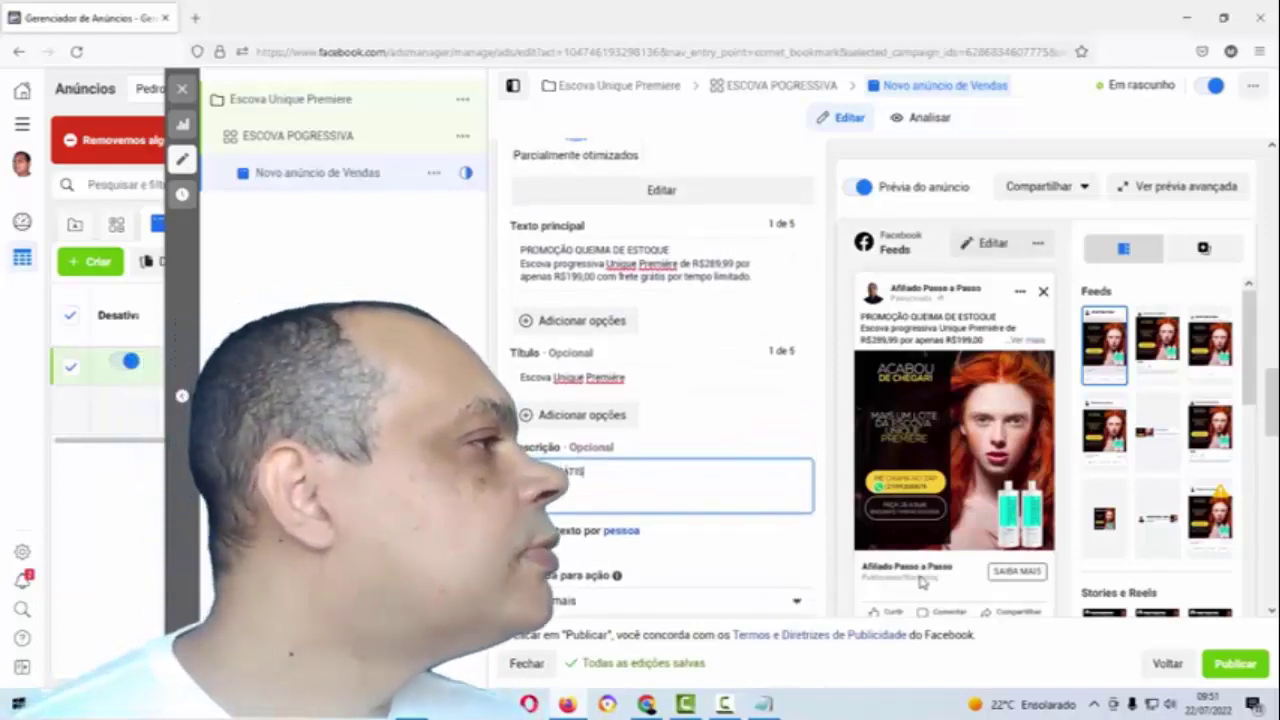
# Step: Review the ad's primary text, title, description, Criativo Advantage+ section and destination options
pyautogui.scroll(-1, 921, 583)
pyautogui.scroll(3, 921, 583)
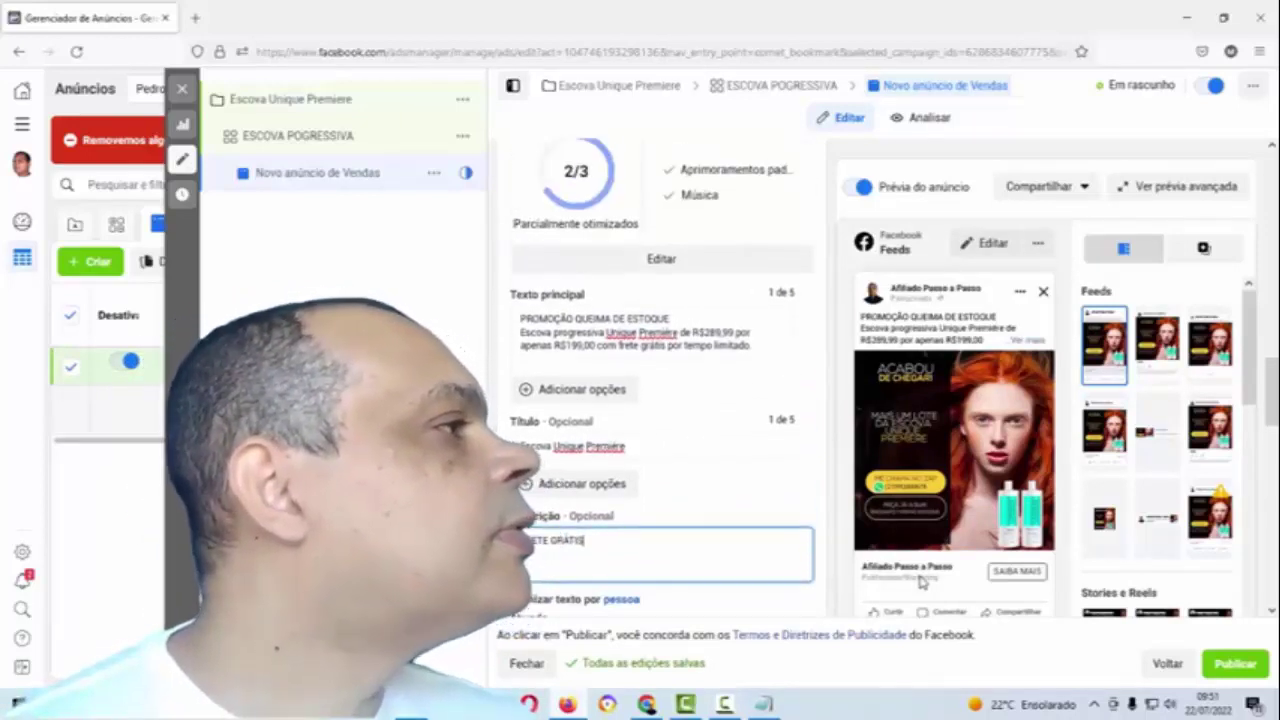
pyautogui.scroll(1, 911, 576)
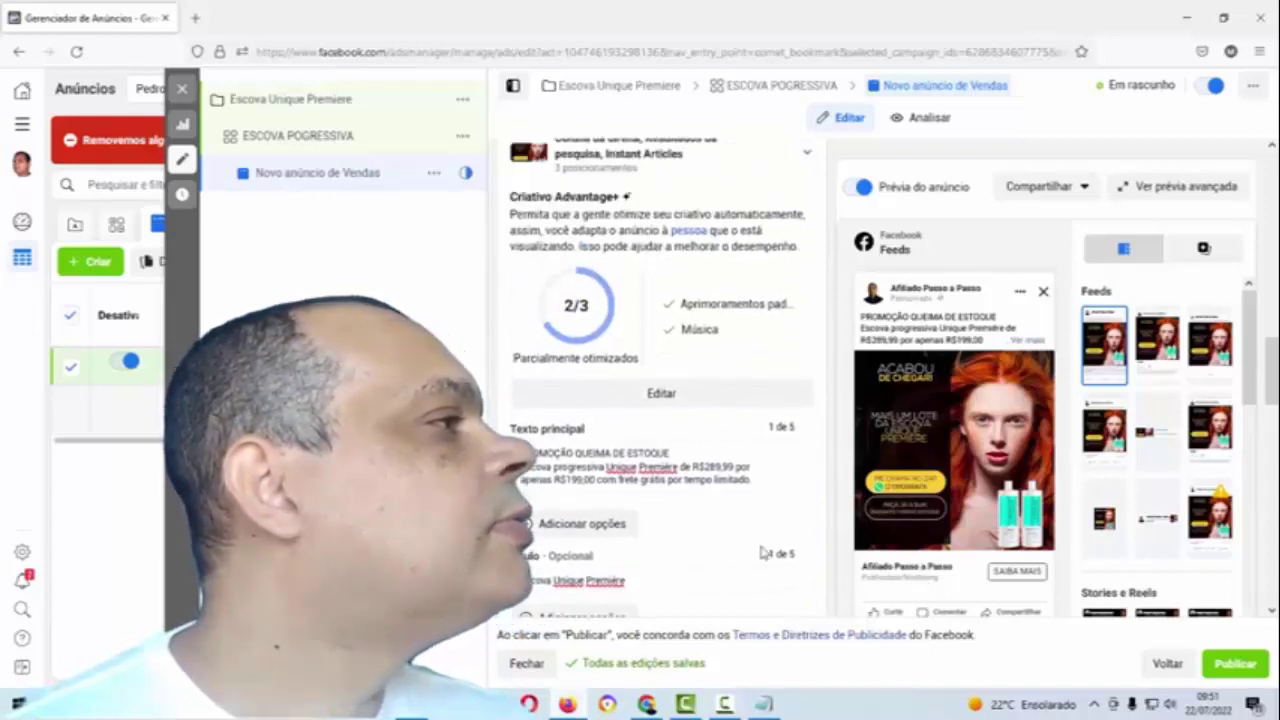
pyautogui.scroll(-1, 765, 553)
pyautogui.scroll(-3, 787, 552)
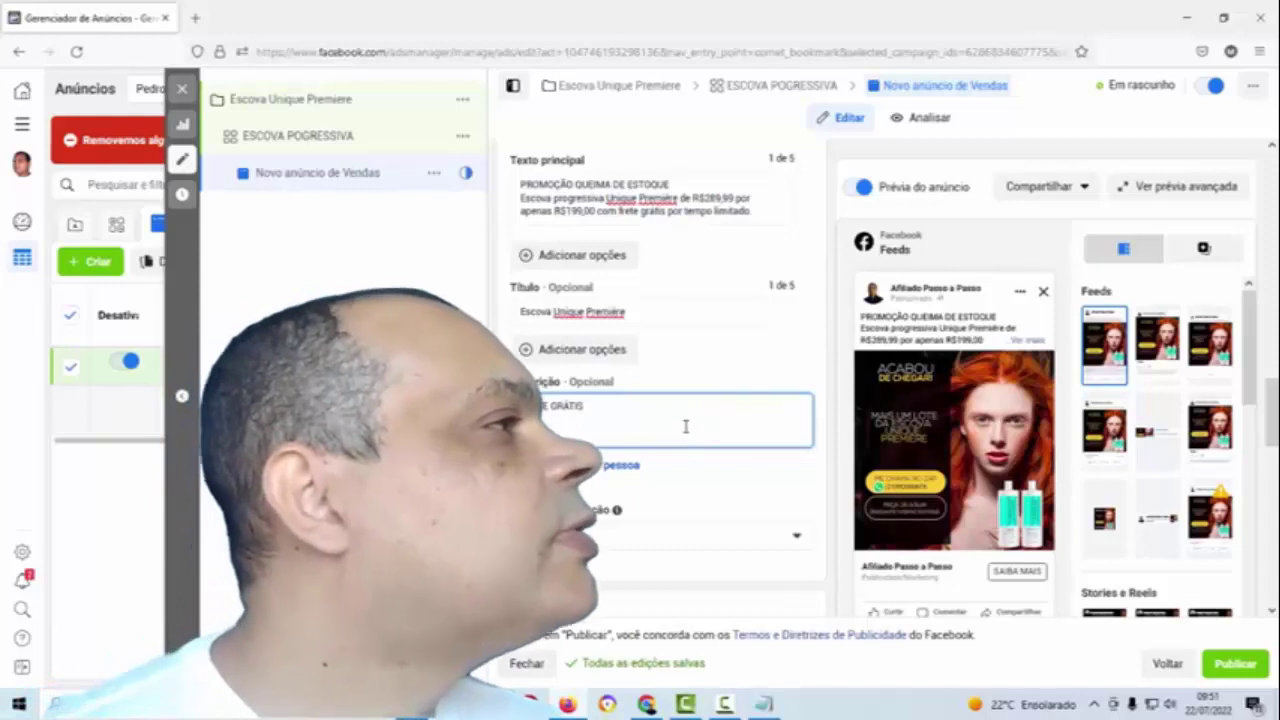
pyautogui.scroll(-1, 685, 426)
pyautogui.scroll(-3, 595, 483)
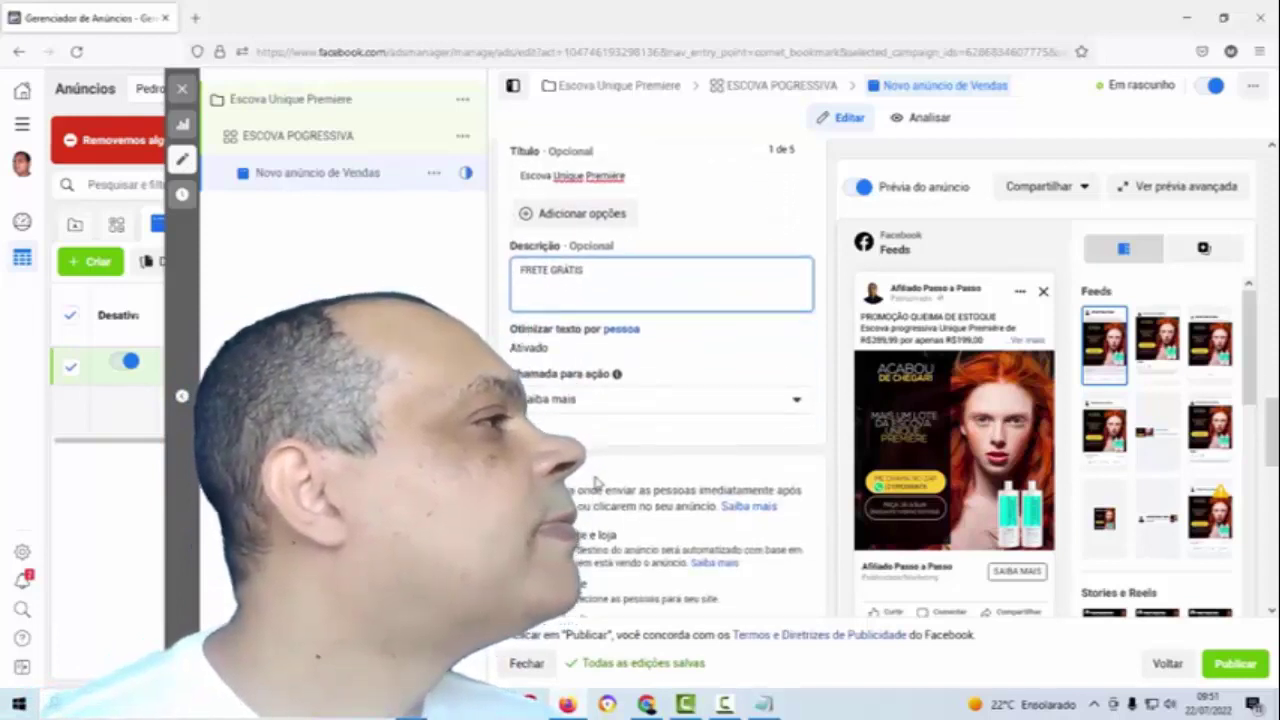
pyautogui.scroll(2, 577, 419)
pyautogui.scroll(6, 575, 420)
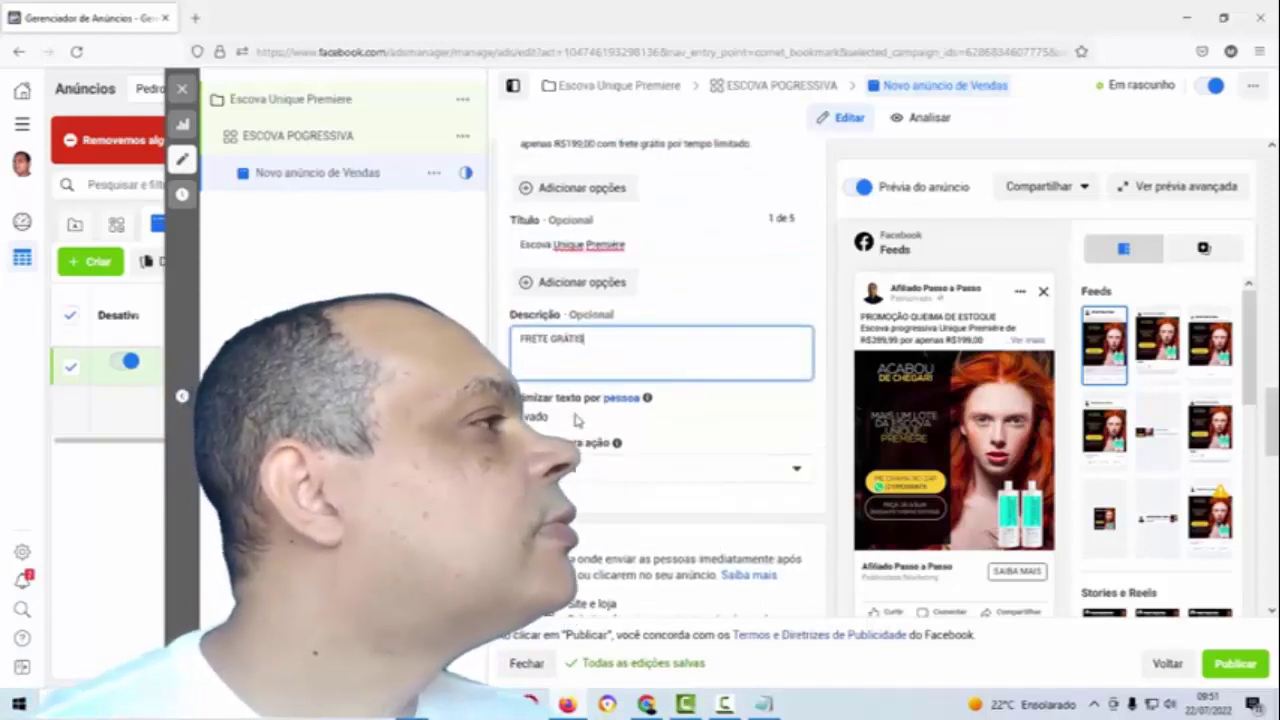
pyautogui.scroll(3, 590, 450)
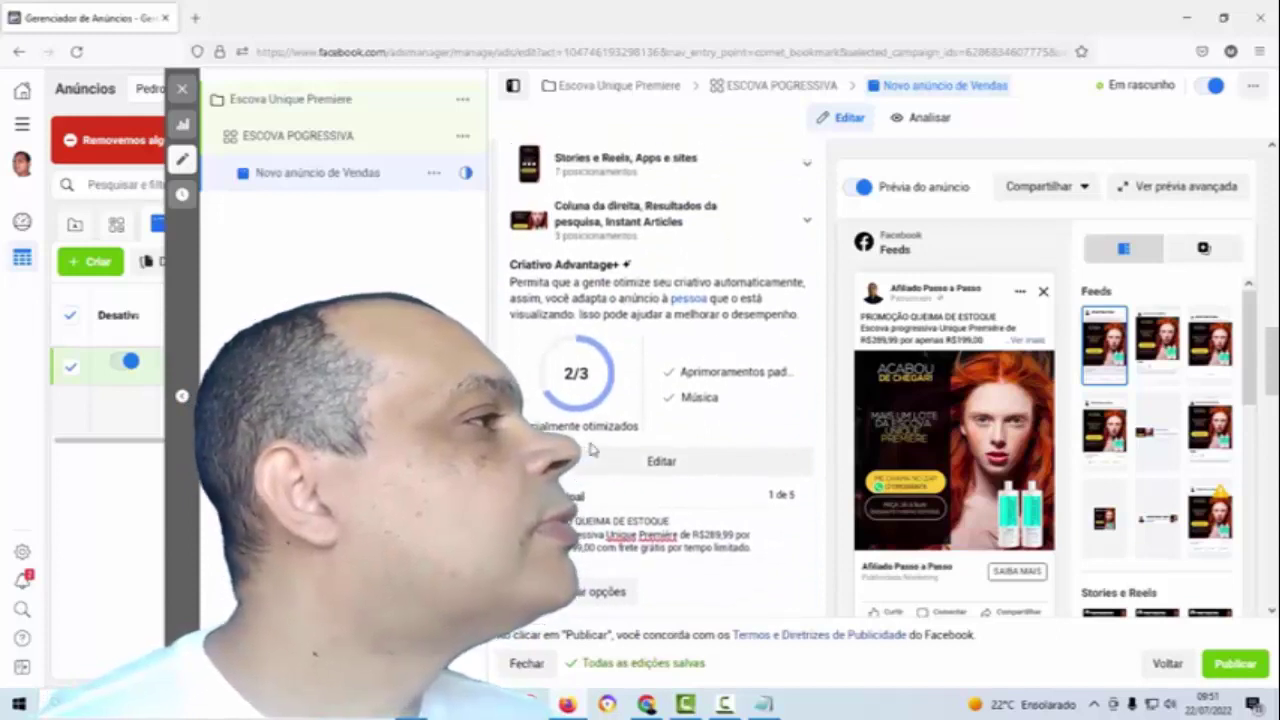
pyautogui.scroll(-5, 592, 450)
pyautogui.scroll(-4, 592, 449)
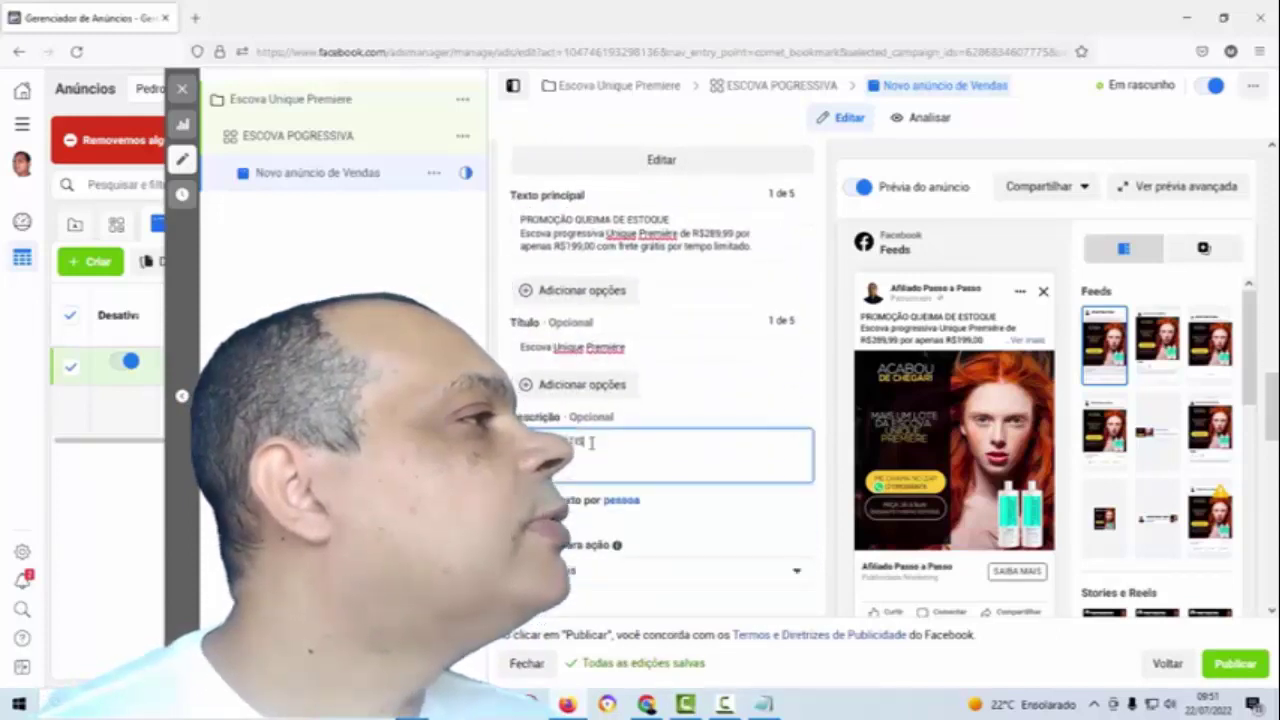
pyautogui.click(679, 328)
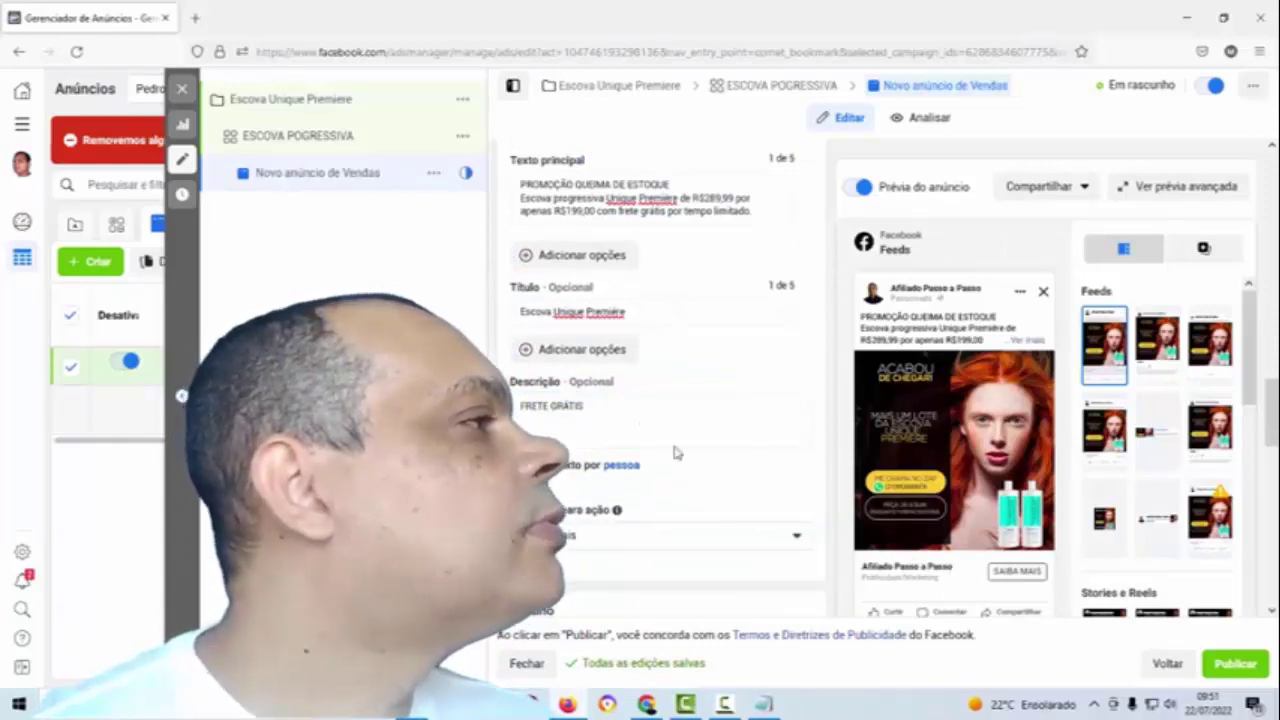
pyautogui.scroll(-2, 674, 453)
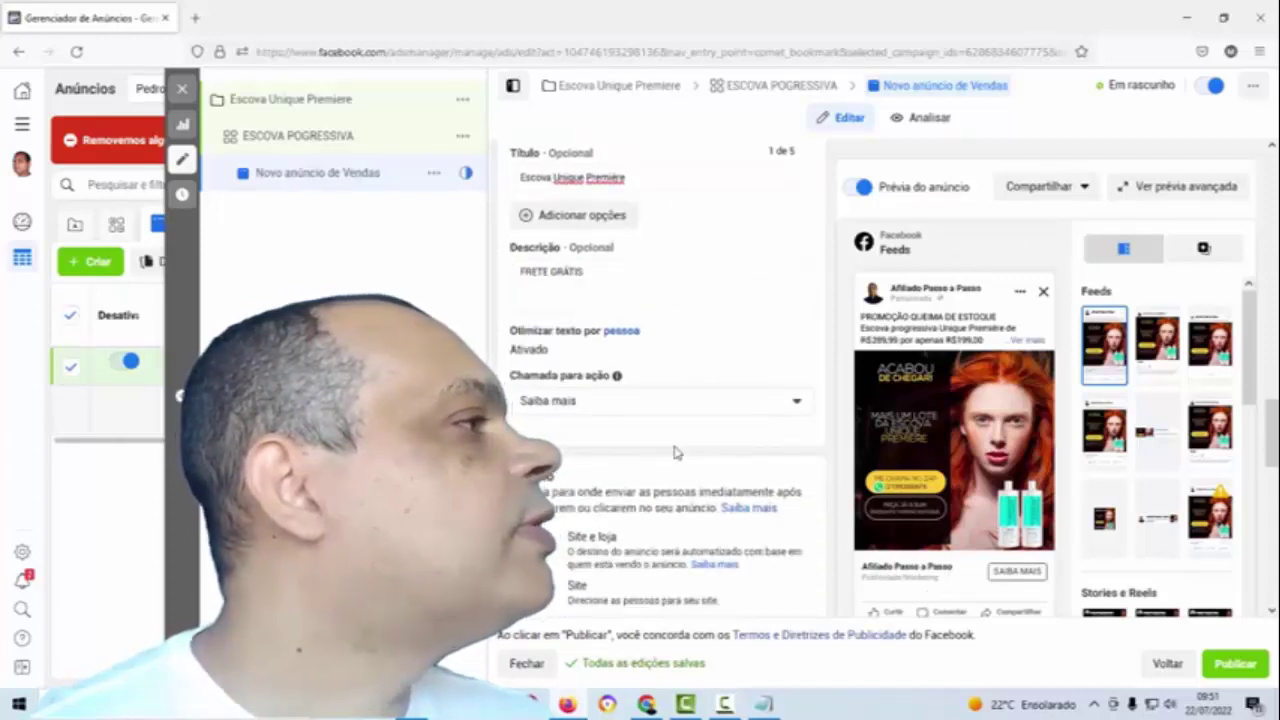
pyautogui.scroll(1, 674, 453)
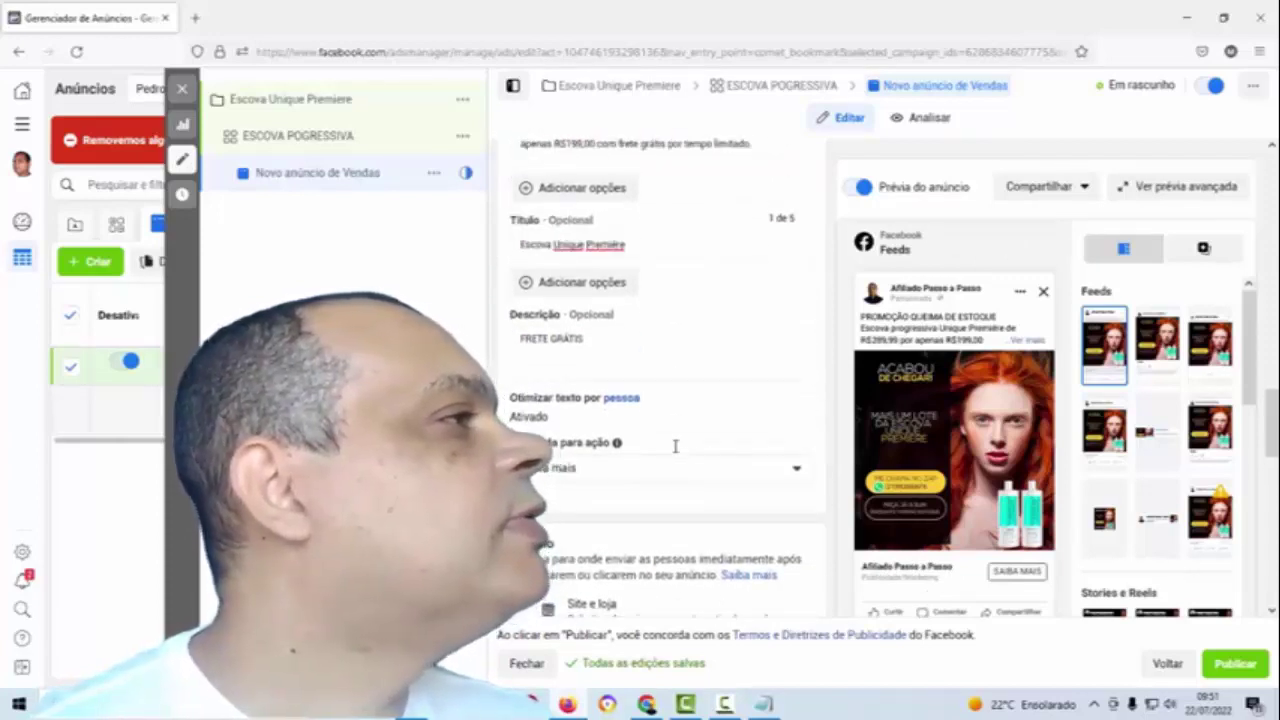
# Step: Check which Facebook Pages are available for the ad's identity and close the list without choosing another one
pyautogui.scroll(10, 675, 446)
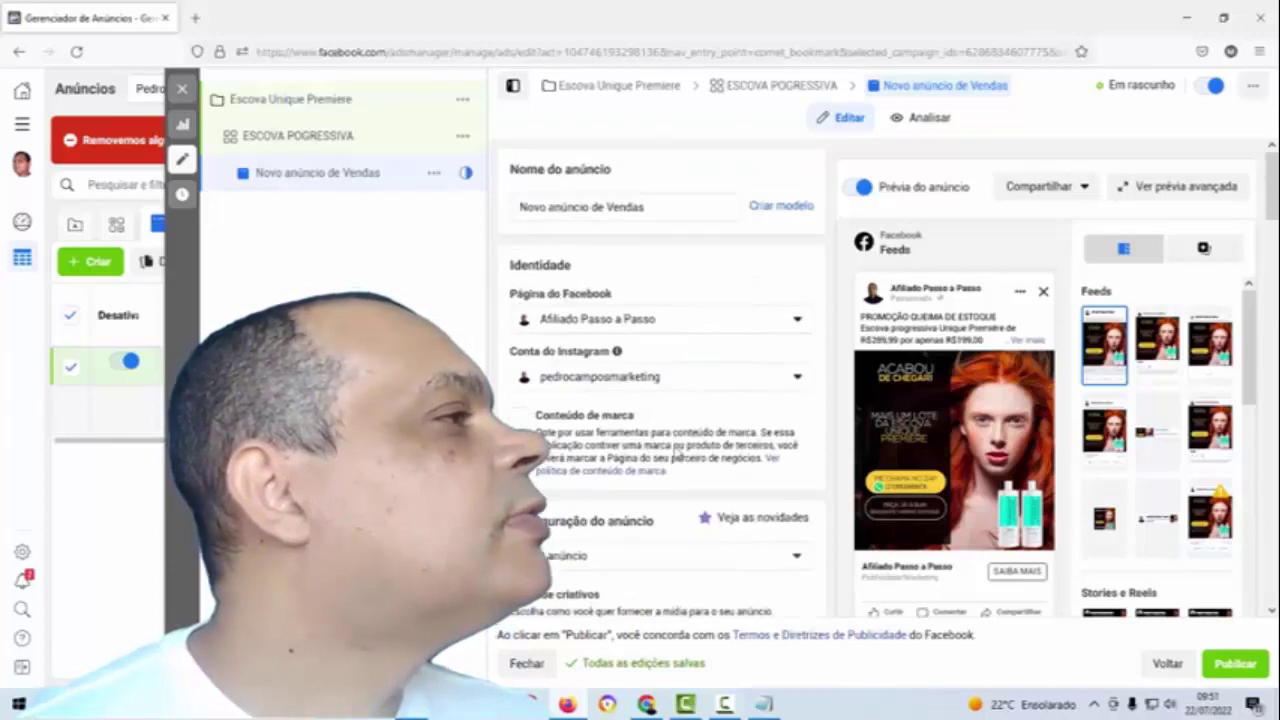
pyautogui.click(797, 322)
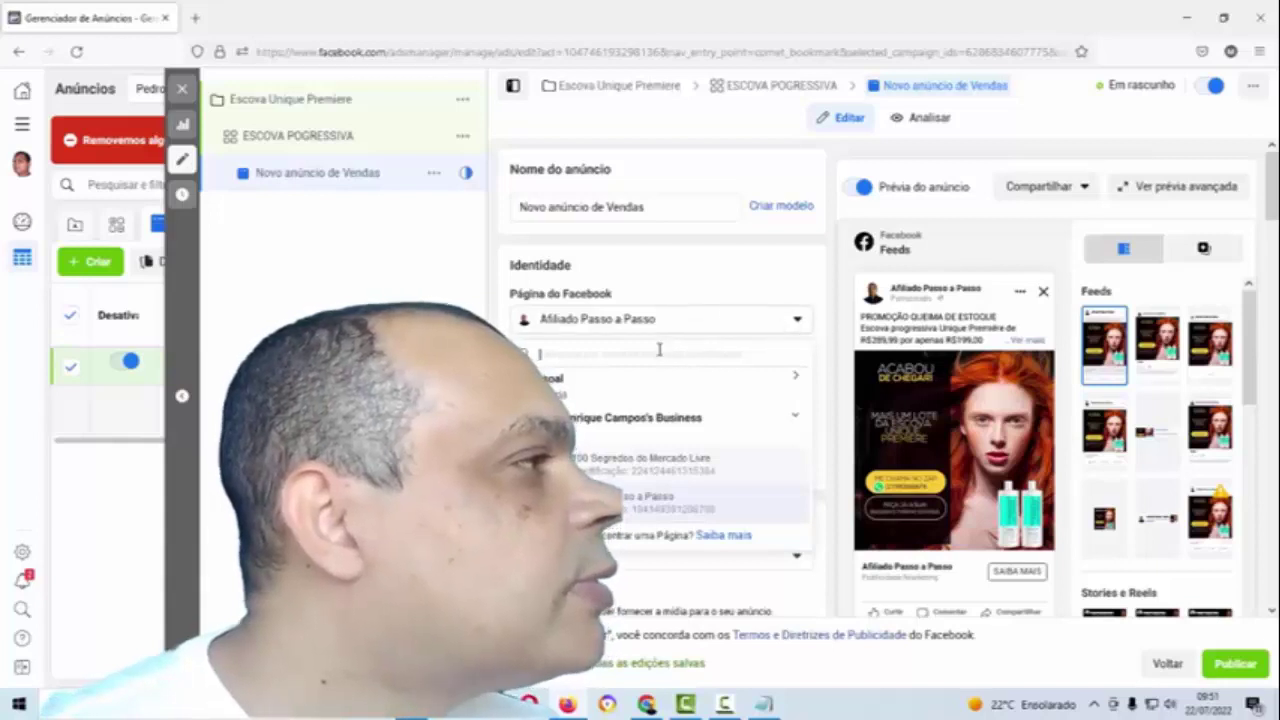
pyautogui.click(757, 292)
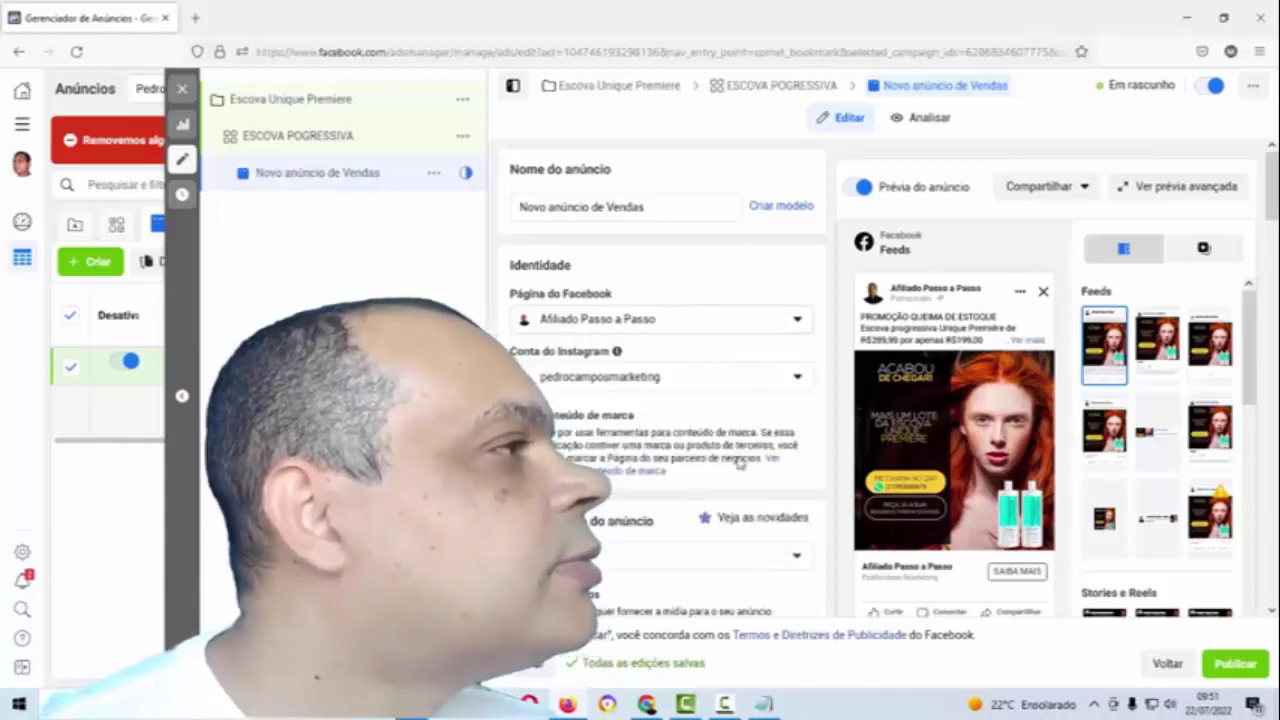
# Step: Set the ad's call to action to "Comprar agora"
pyautogui.scroll(-12, 726, 530)
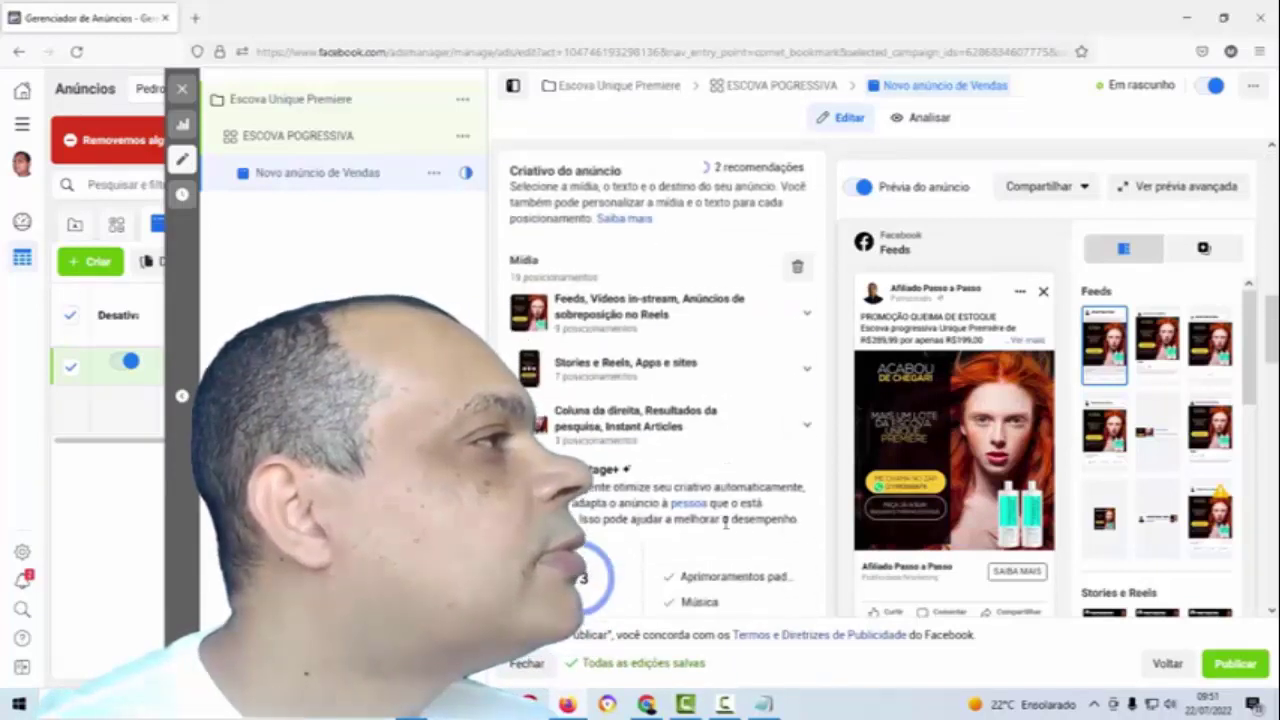
pyautogui.scroll(-12, 726, 530)
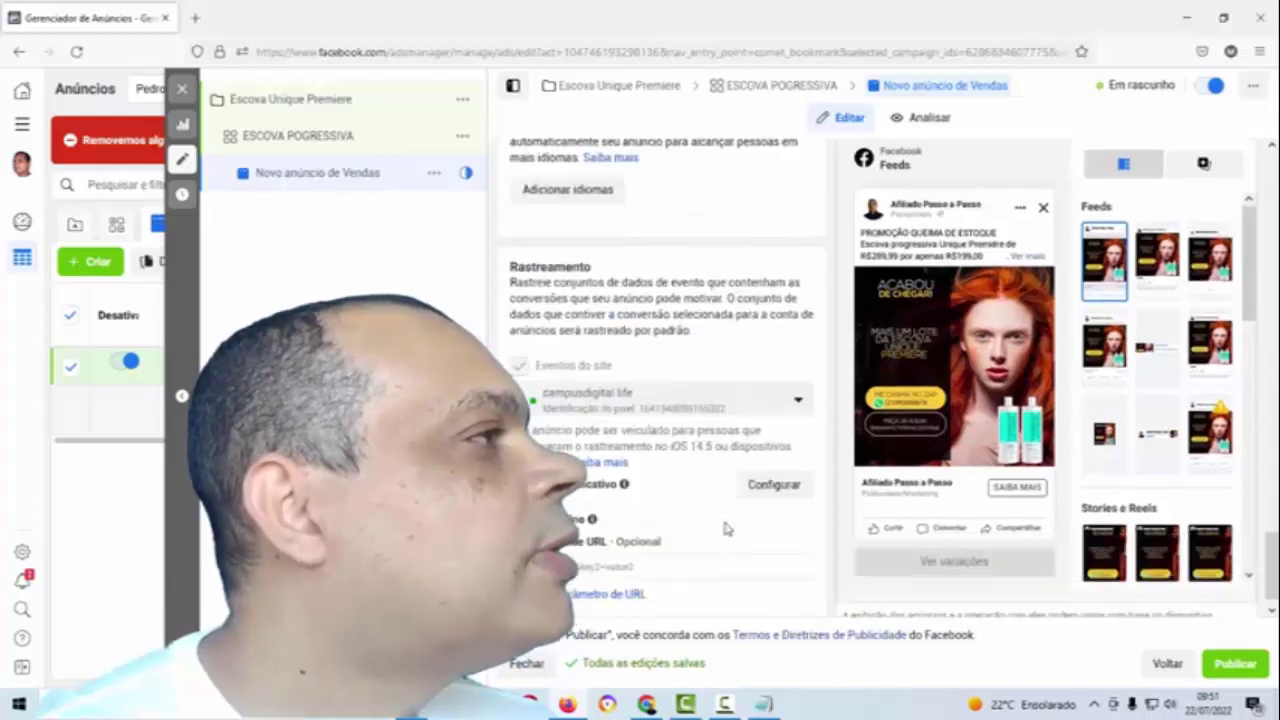
pyautogui.scroll(10, 726, 530)
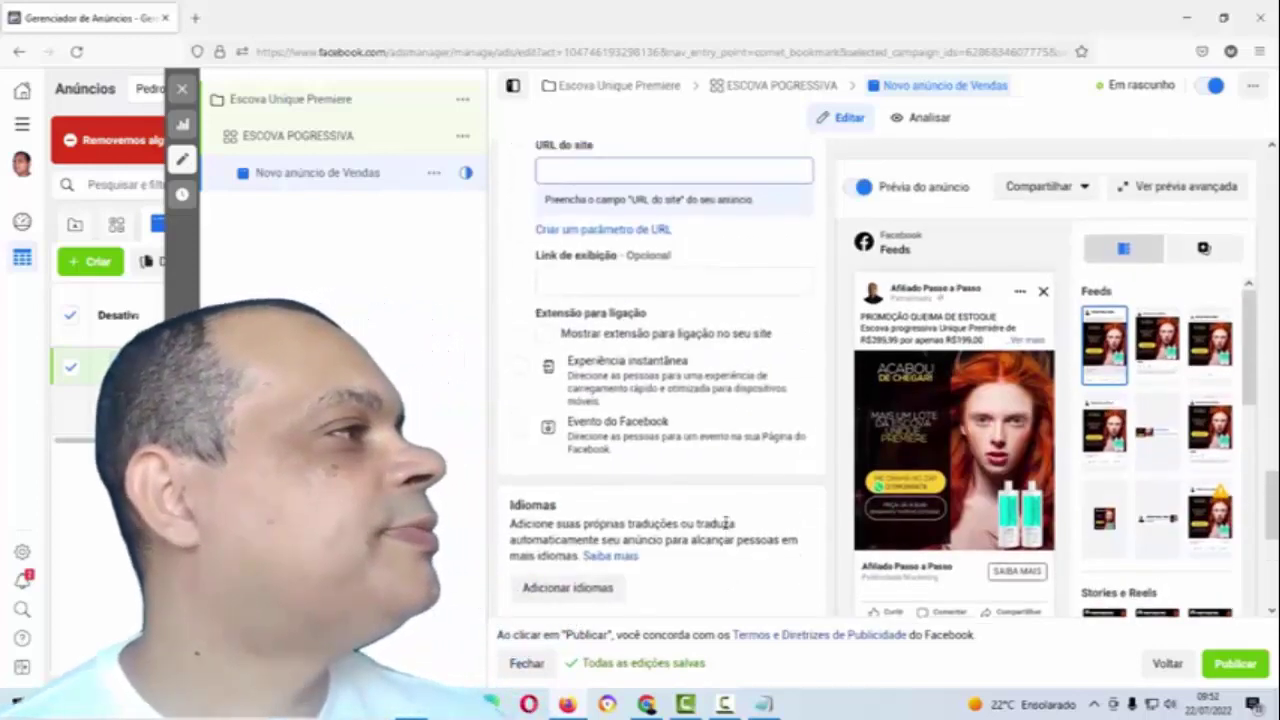
pyautogui.scroll(5, 726, 530)
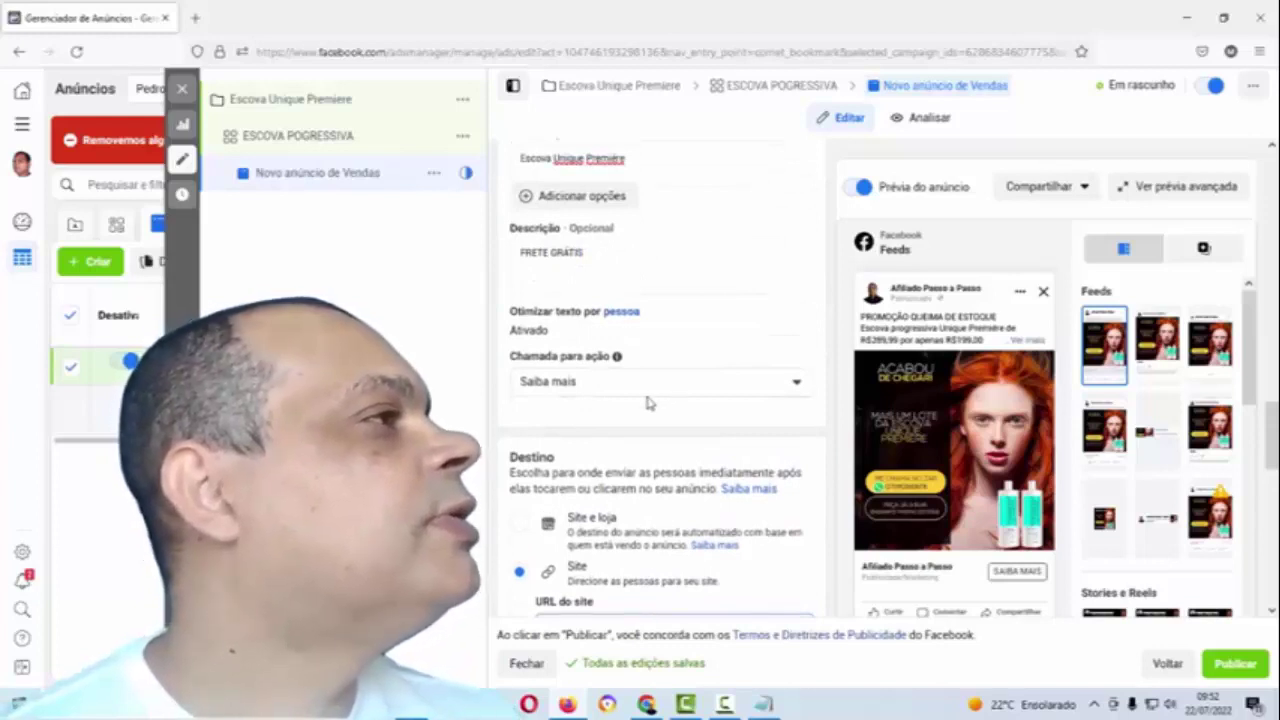
pyautogui.click(790, 388)
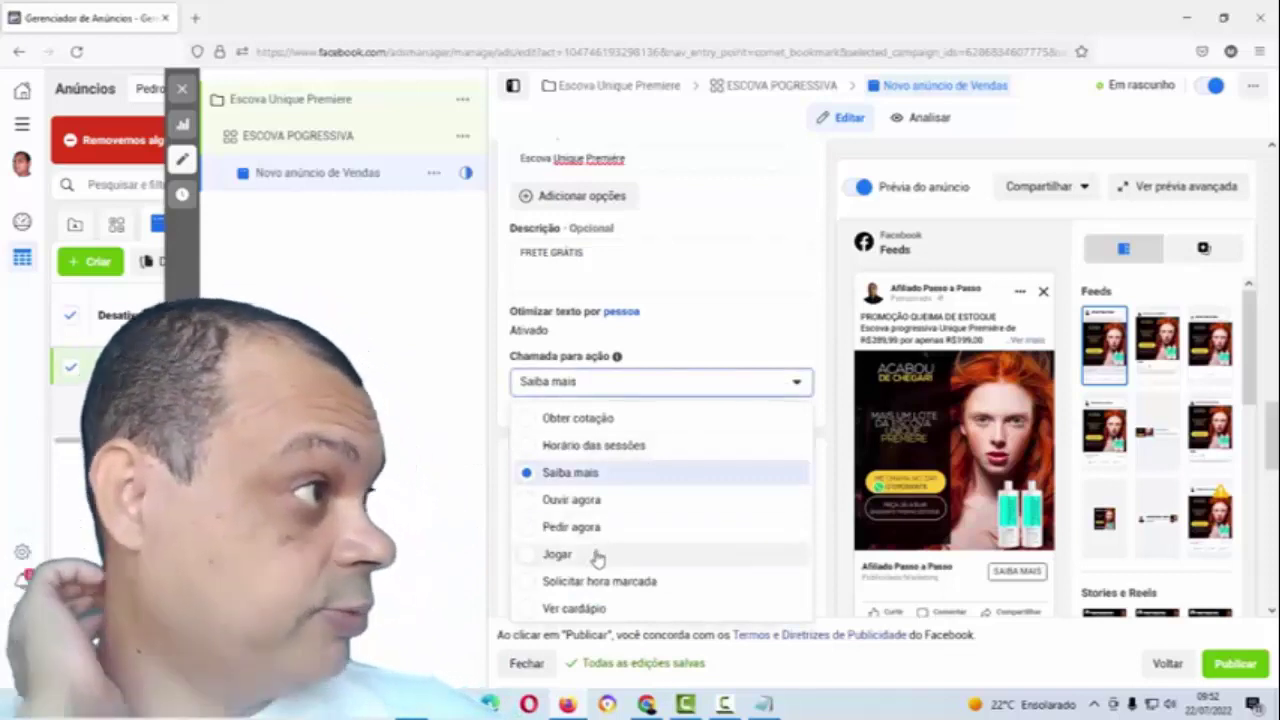
pyautogui.scroll(-1, 570, 562)
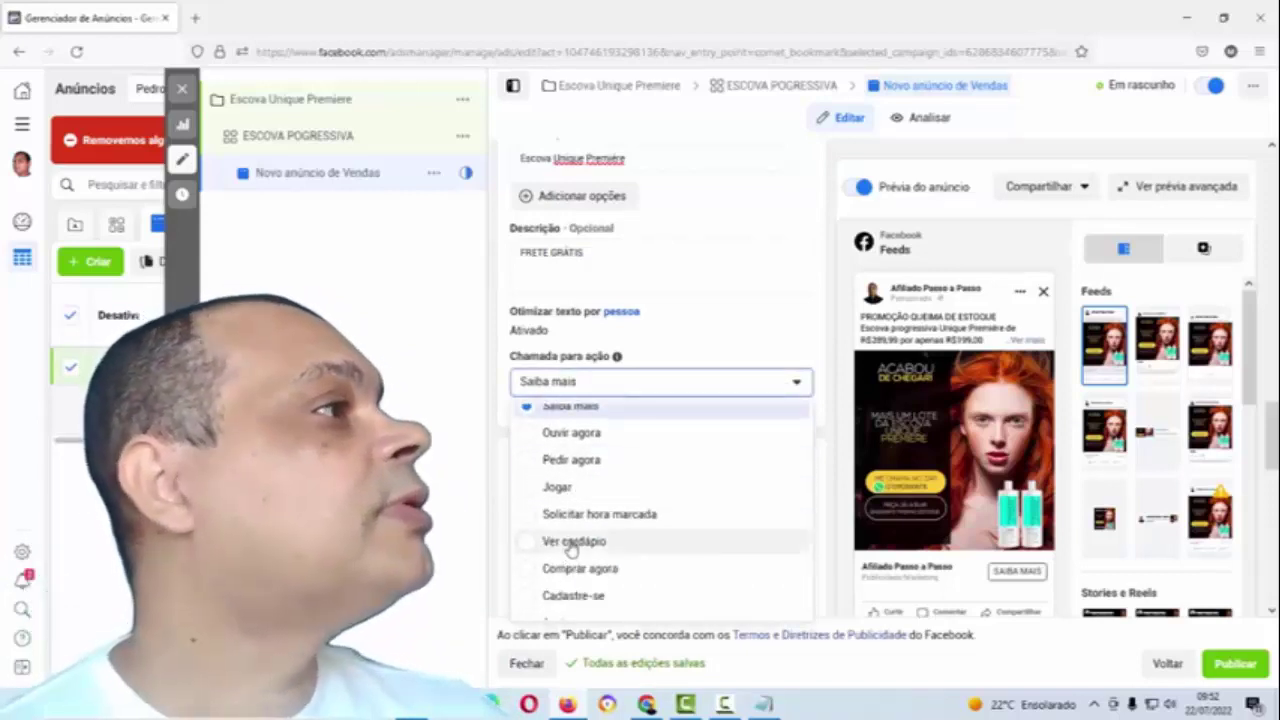
pyautogui.scroll(-1, 578, 567)
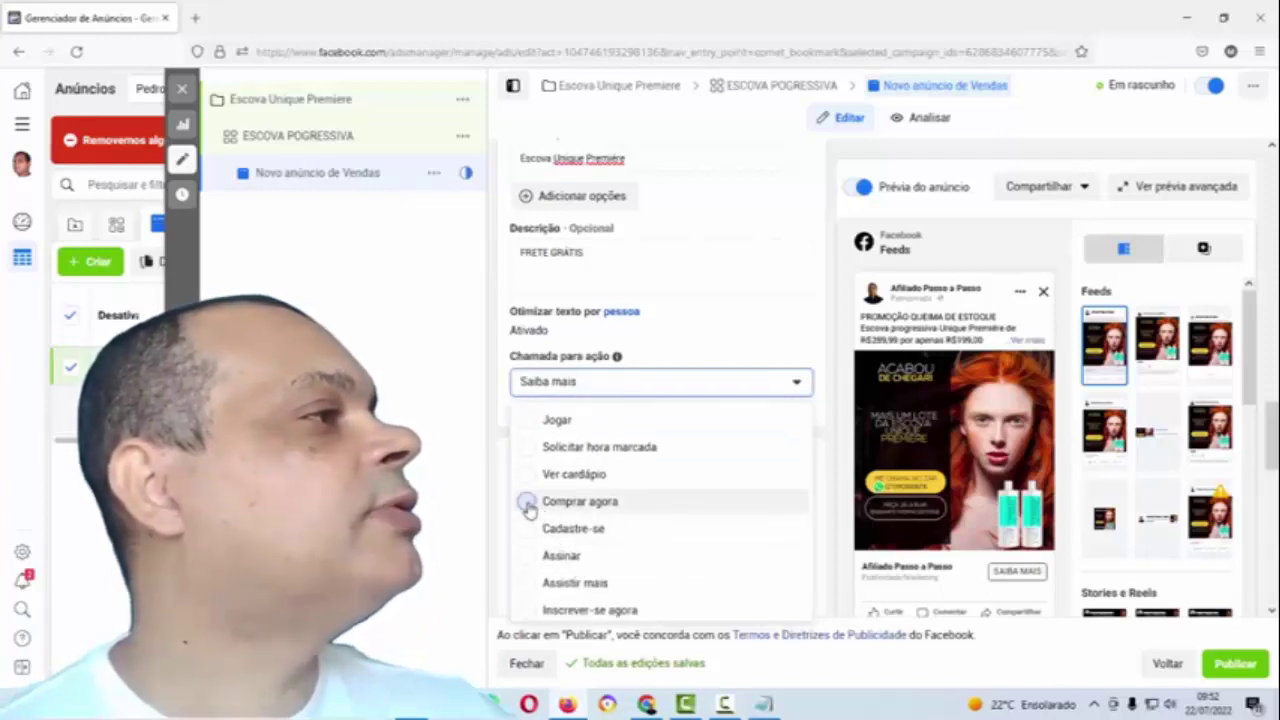
pyautogui.click(532, 505)
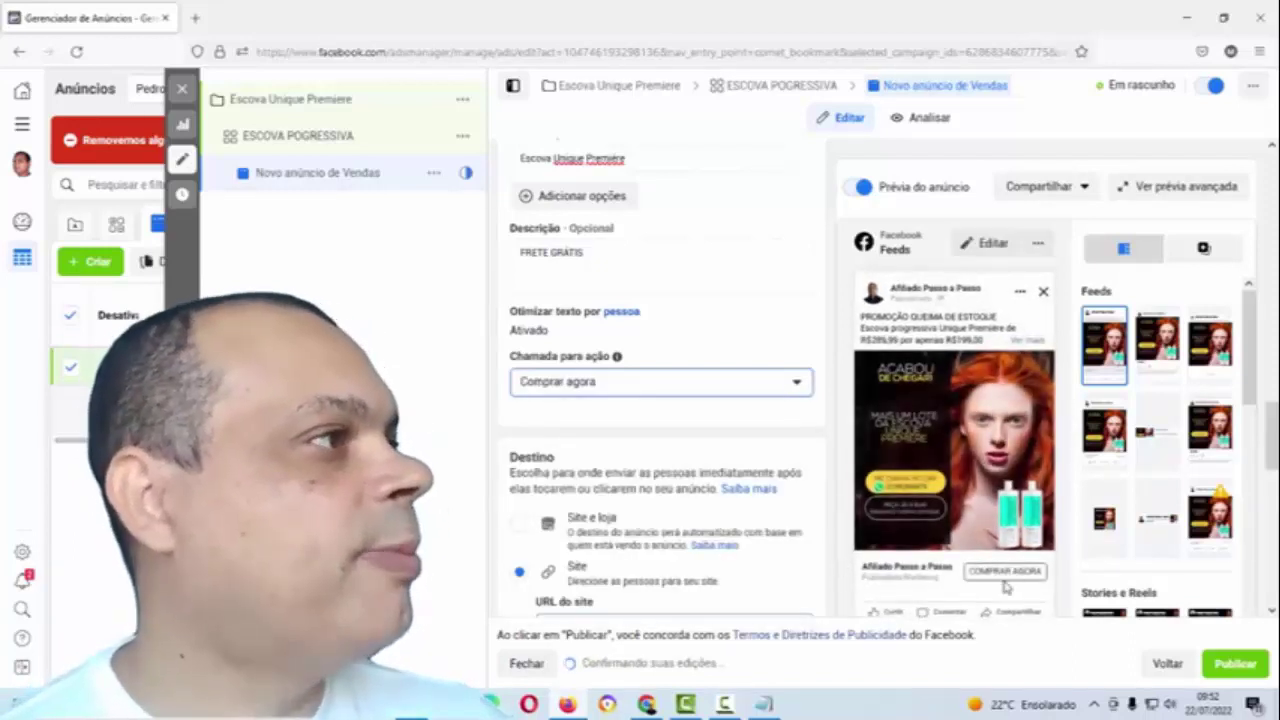
# Step: Review the ad's texts, destination fields, languages and tracking settings with the new call to action in place
pyautogui.scroll(-2, 665, 570)
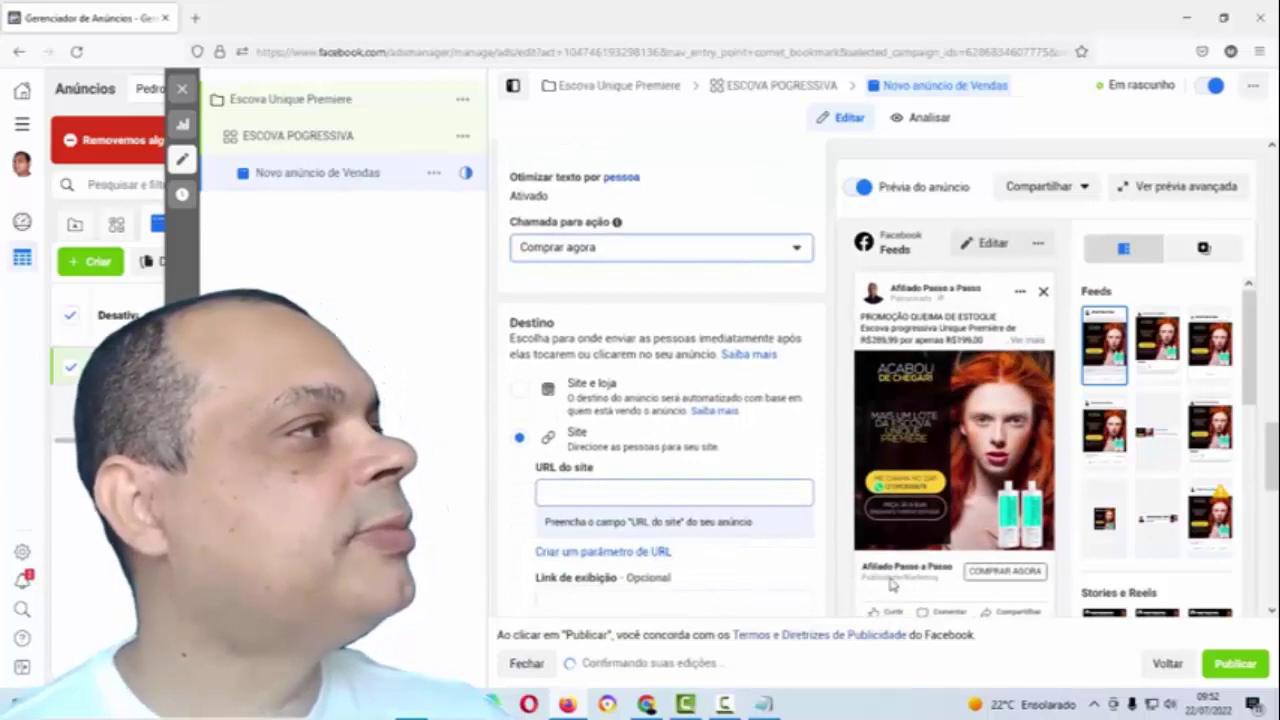
pyautogui.scroll(5, 718, 545)
pyautogui.click(669, 539)
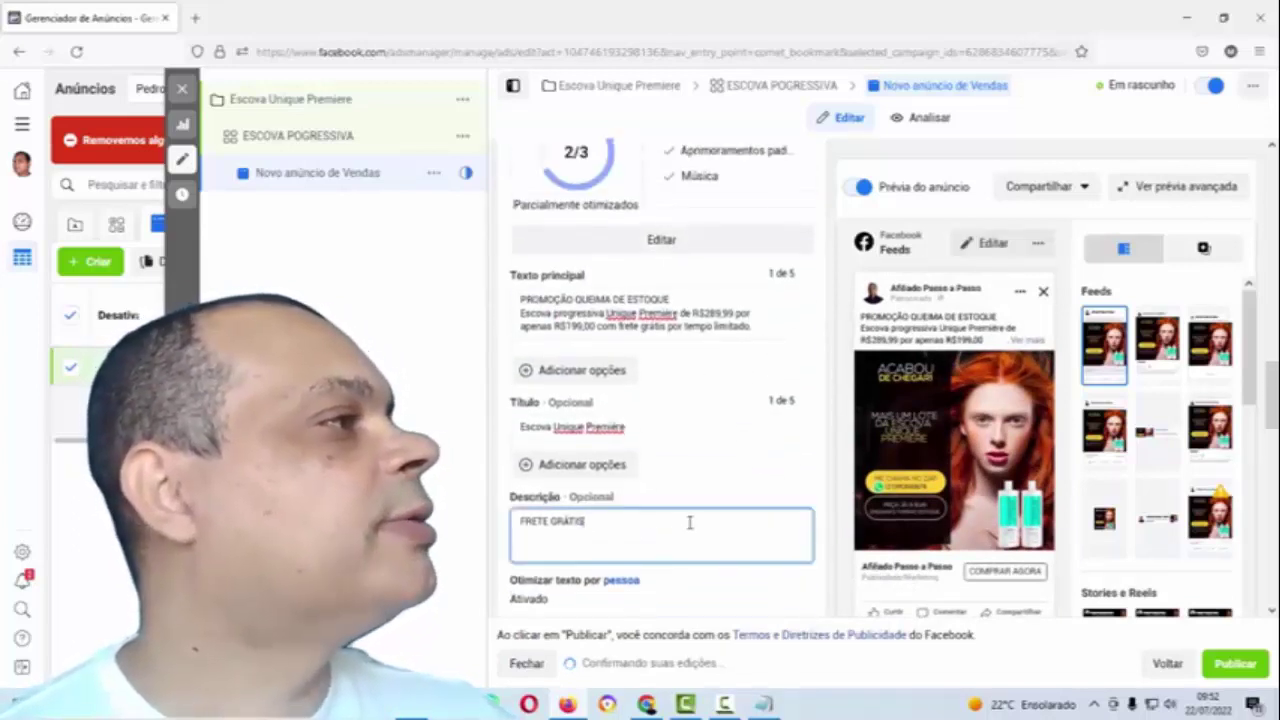
pyautogui.scroll(1, 655, 520)
pyautogui.click(645, 495)
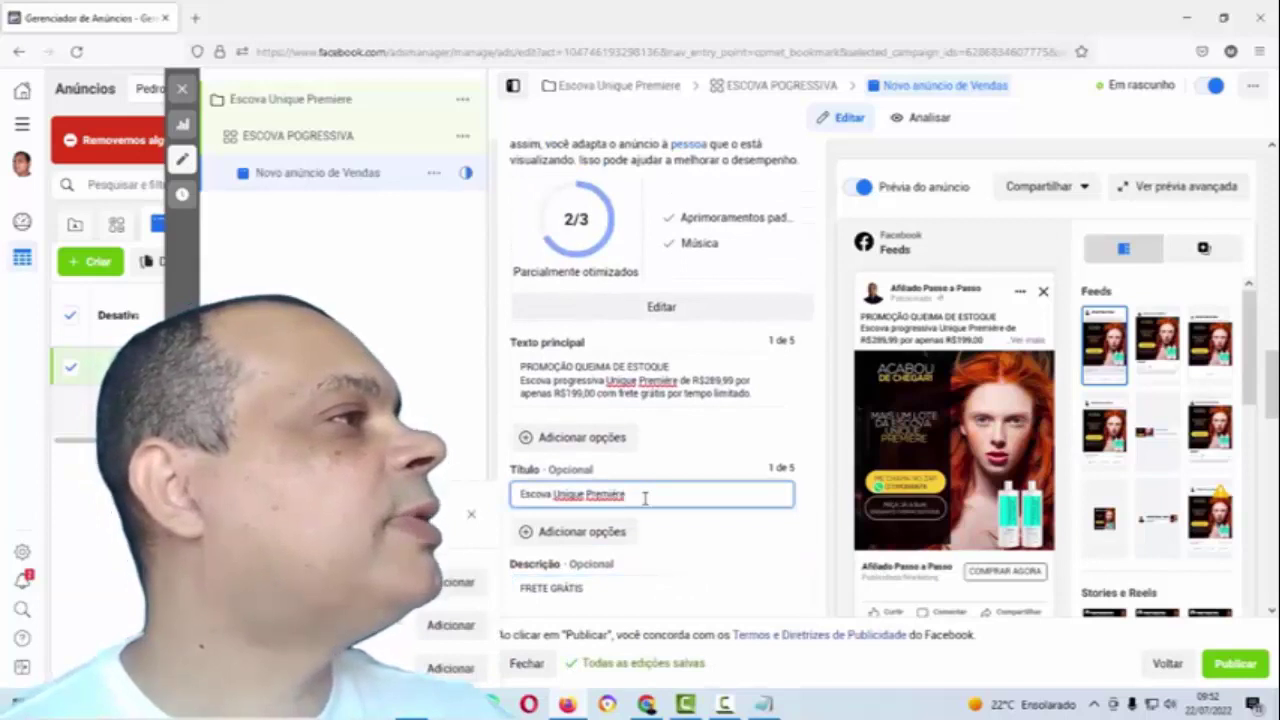
pyautogui.scroll(3, 645, 497)
pyautogui.scroll(-5, 645, 497)
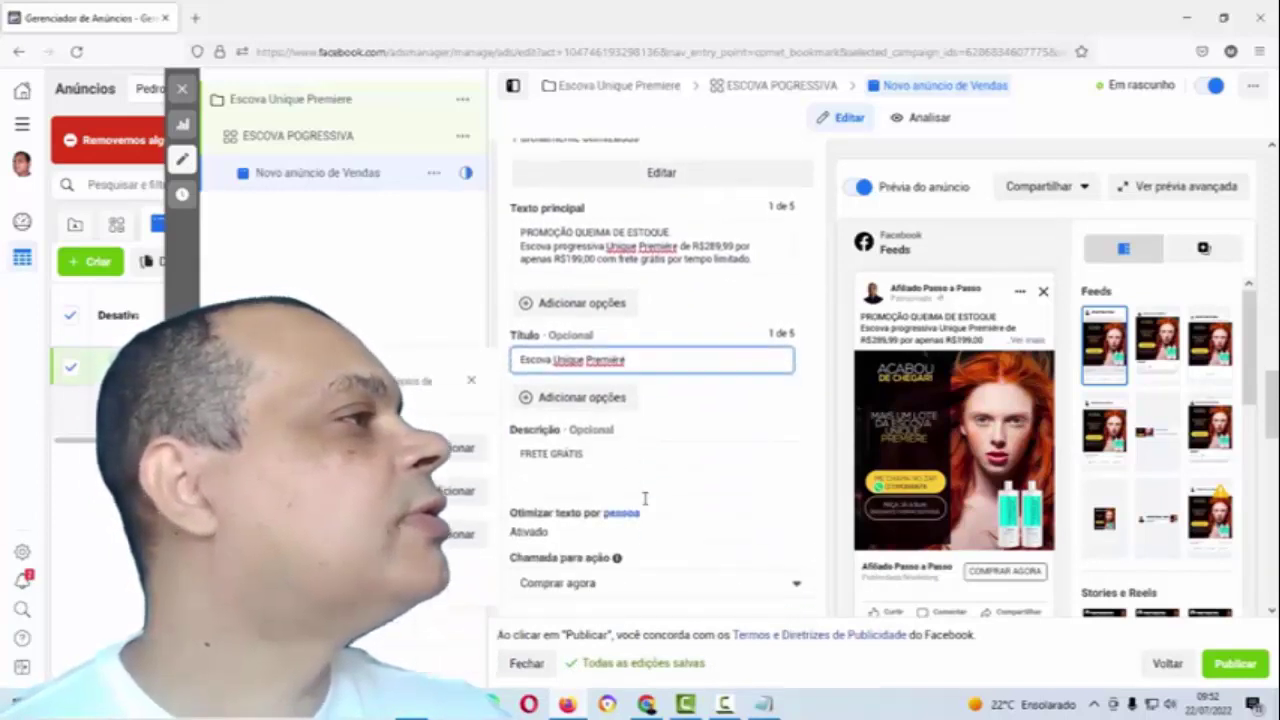
pyautogui.scroll(-6, 645, 500)
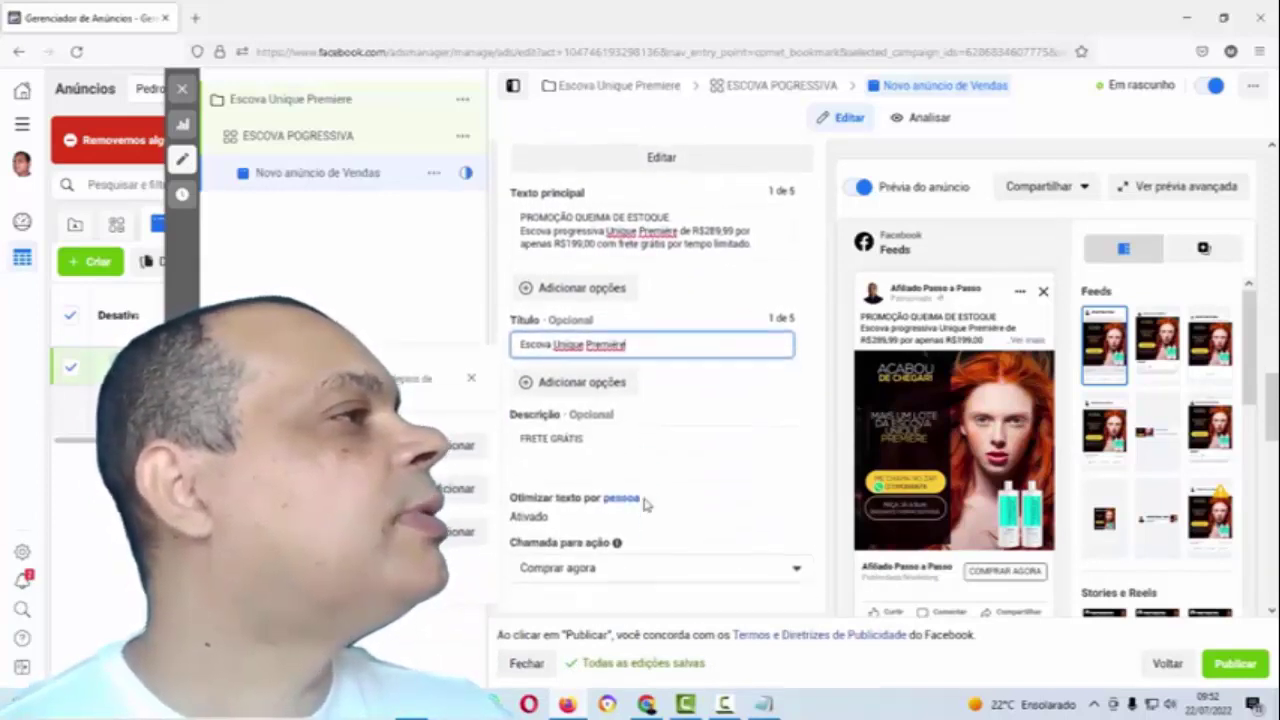
pyautogui.scroll(-5, 645, 507)
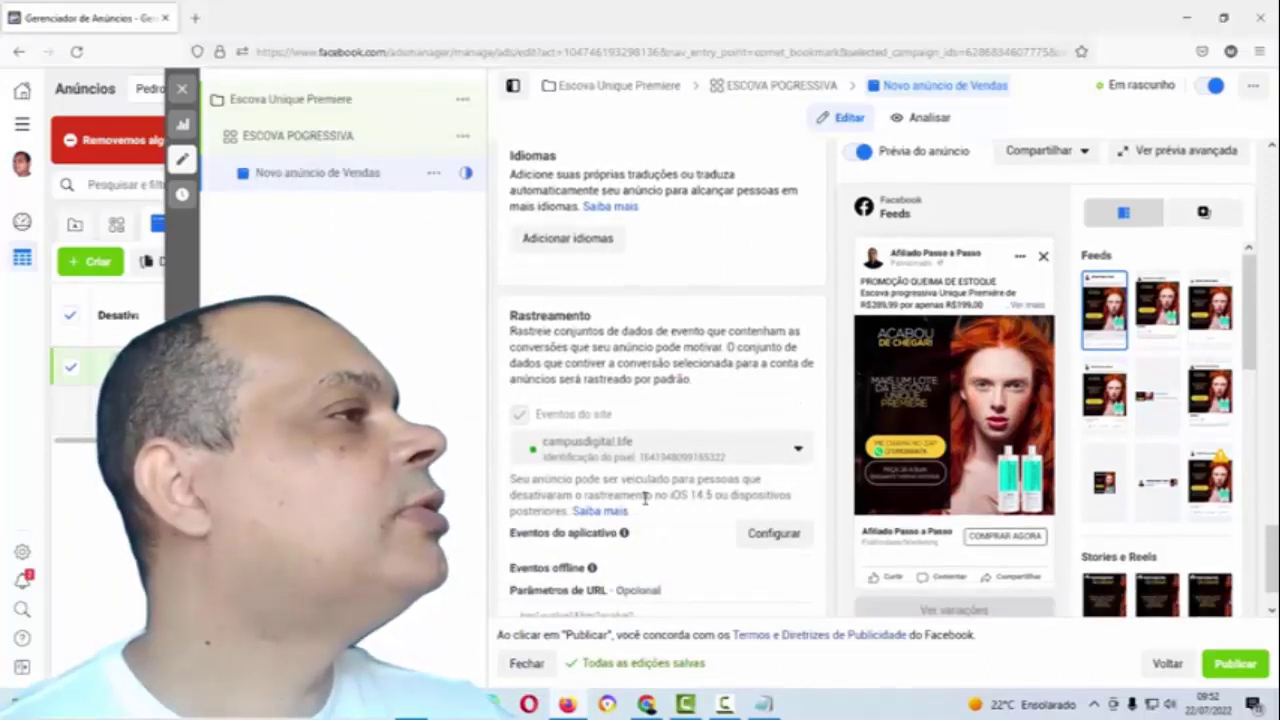
pyautogui.scroll(5, 645, 497)
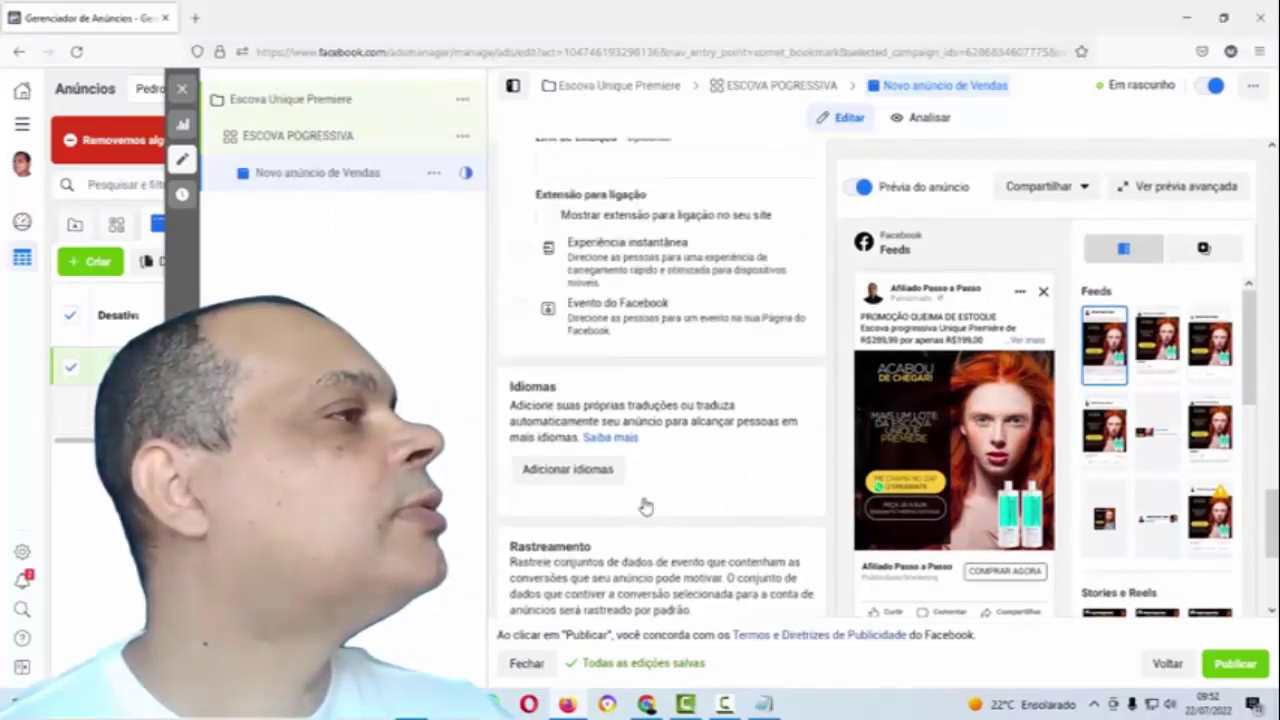
pyautogui.scroll(-1, 645, 505)
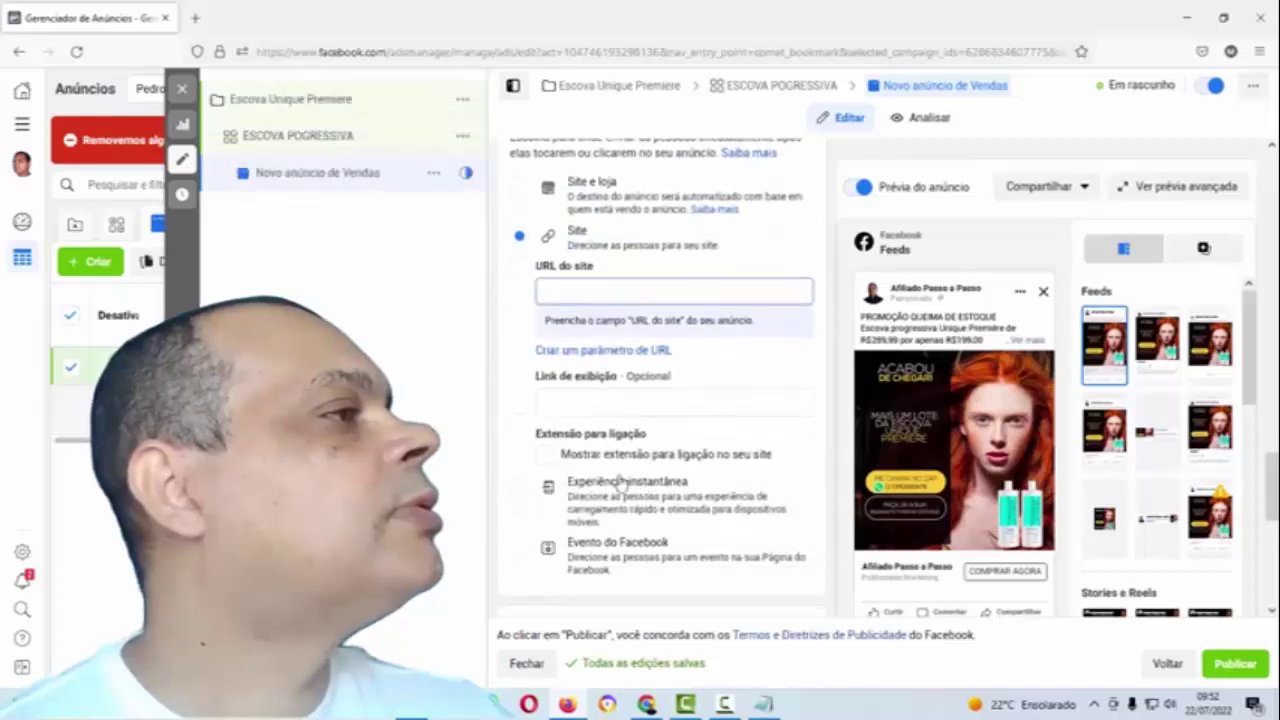
pyautogui.click(579, 400)
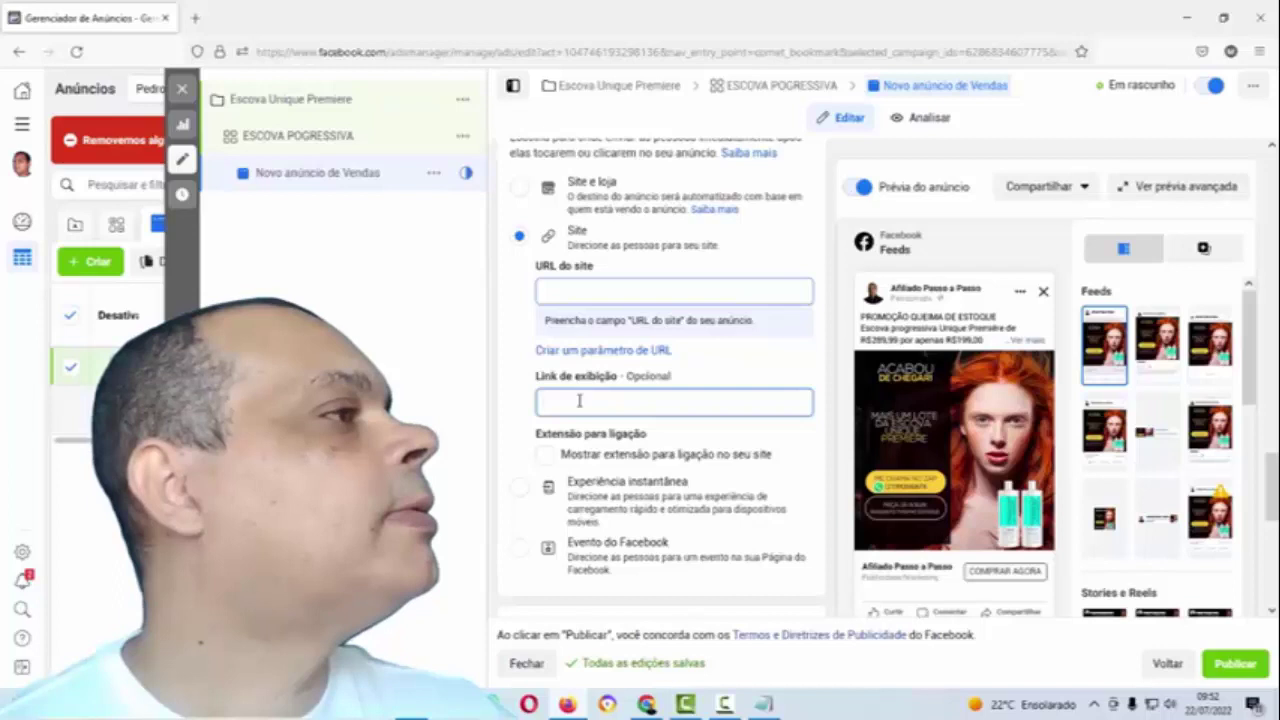
pyautogui.scroll(-2, 579, 400)
pyautogui.scroll(6, 595, 405)
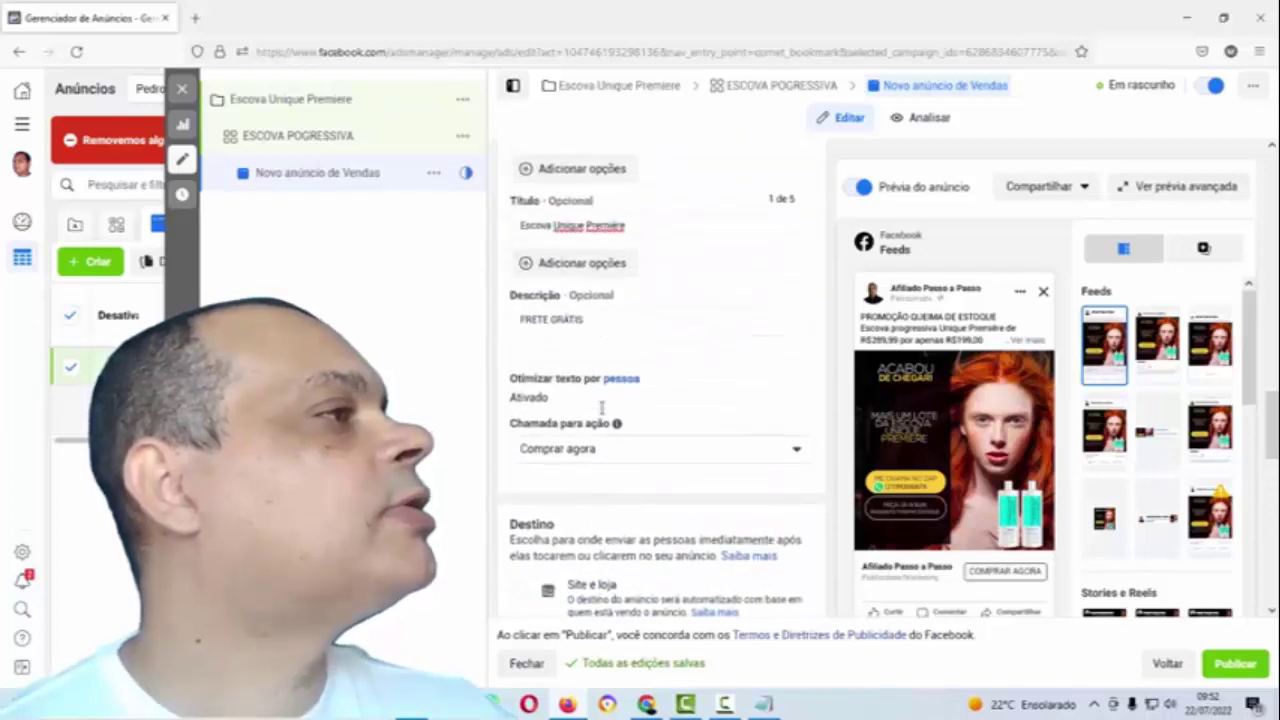
pyautogui.scroll(3, 601, 406)
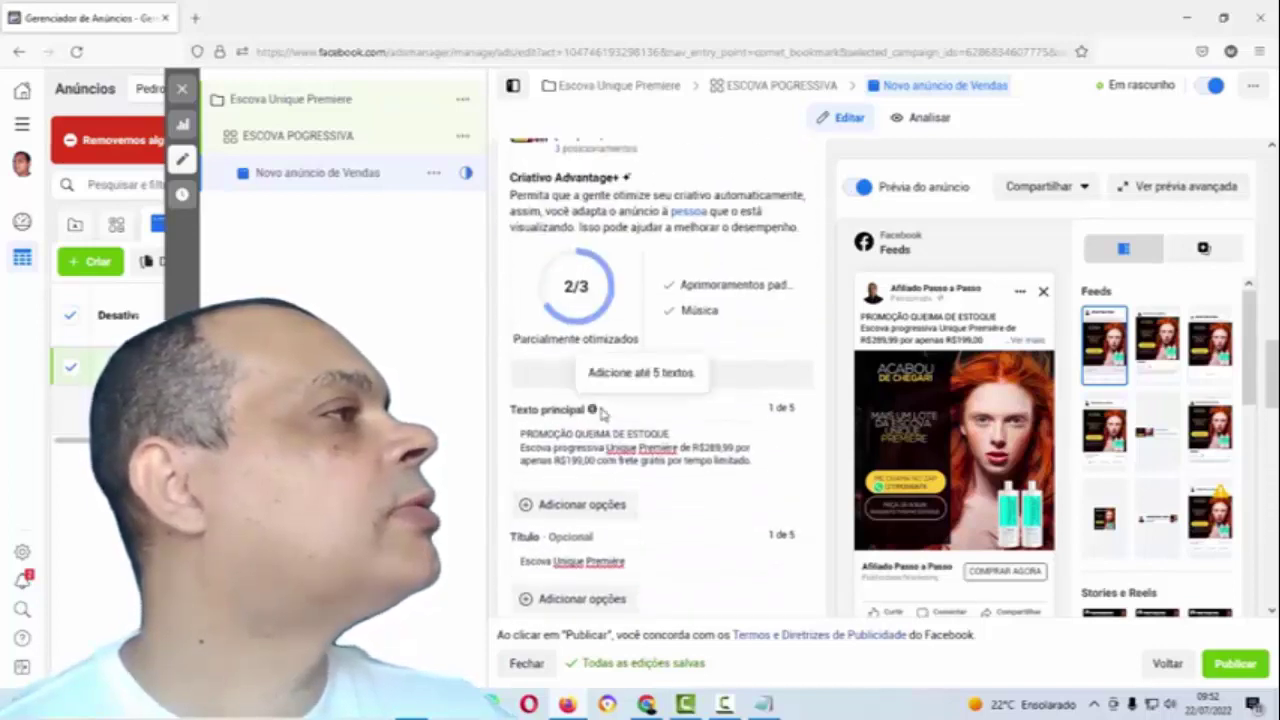
# Step: Switch to Mercado Livre in Chrome and open the public product page of the "Escova Progressiva Unique Premiére 1l Nova Embalagem" listing
pyautogui.scroll(-6, 595, 420)
pyautogui.click(565, 425)
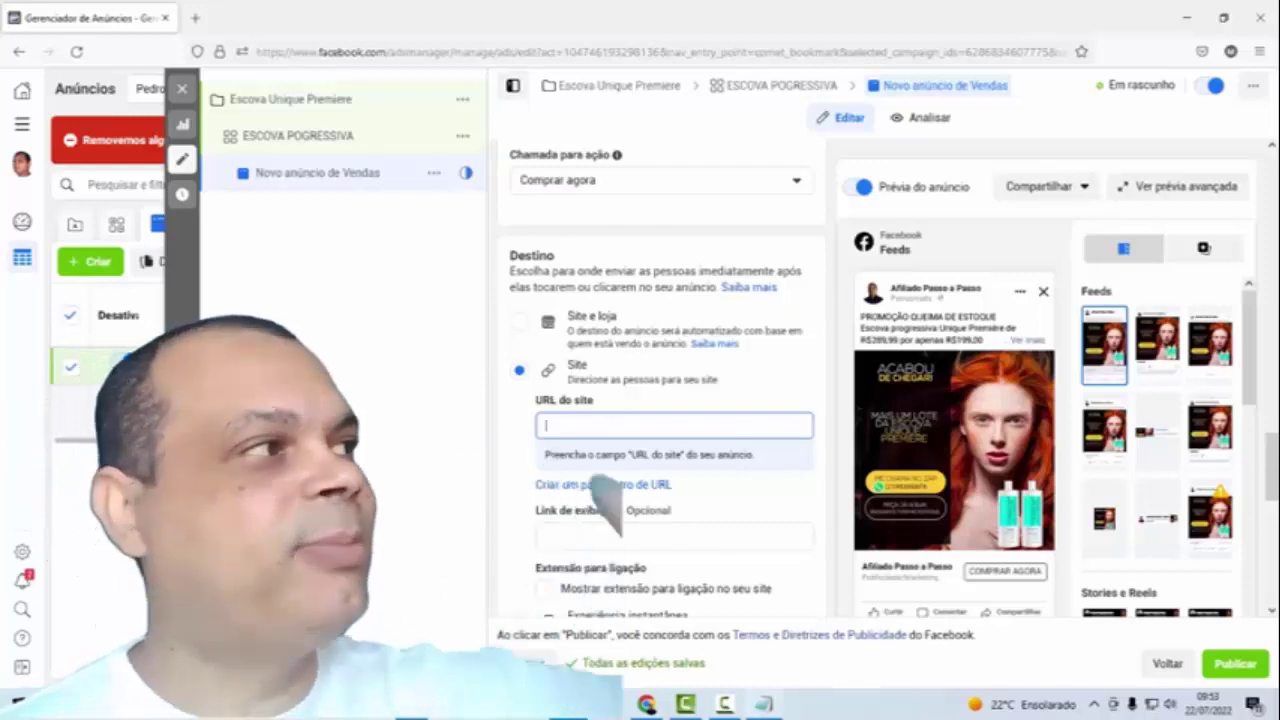
pyautogui.moveTo(688, 709)
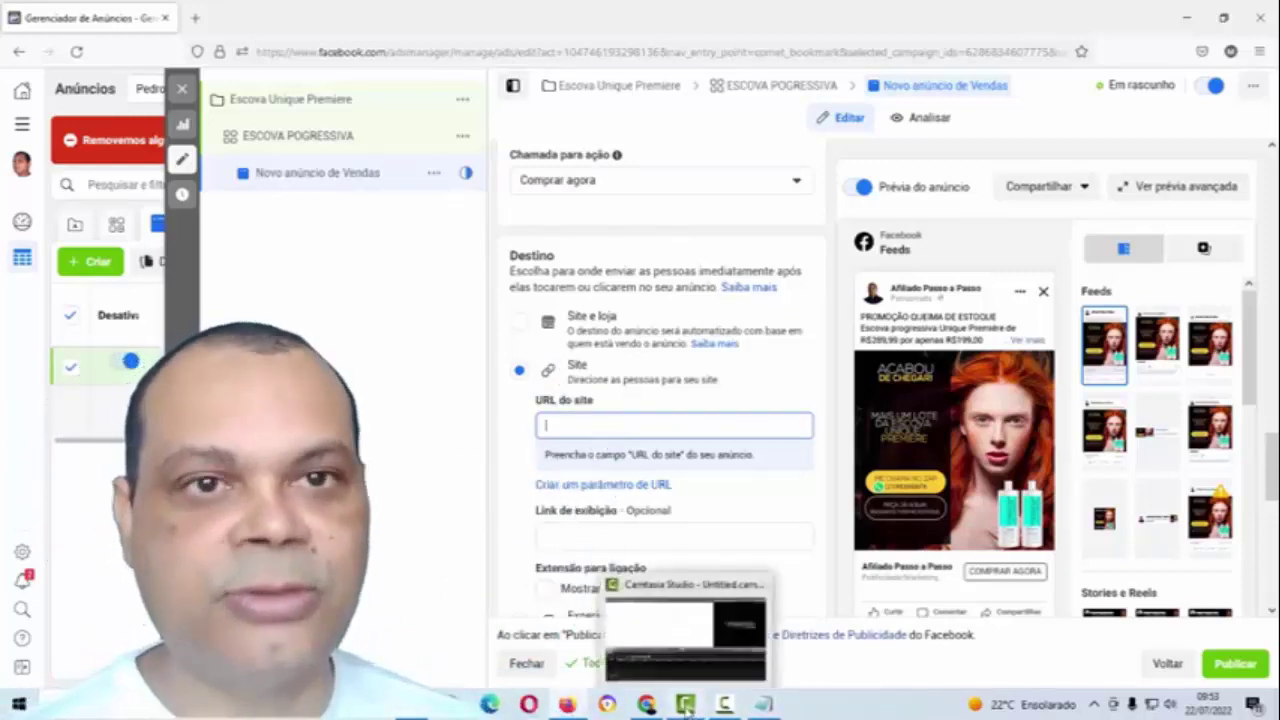
pyautogui.moveTo(648, 708)
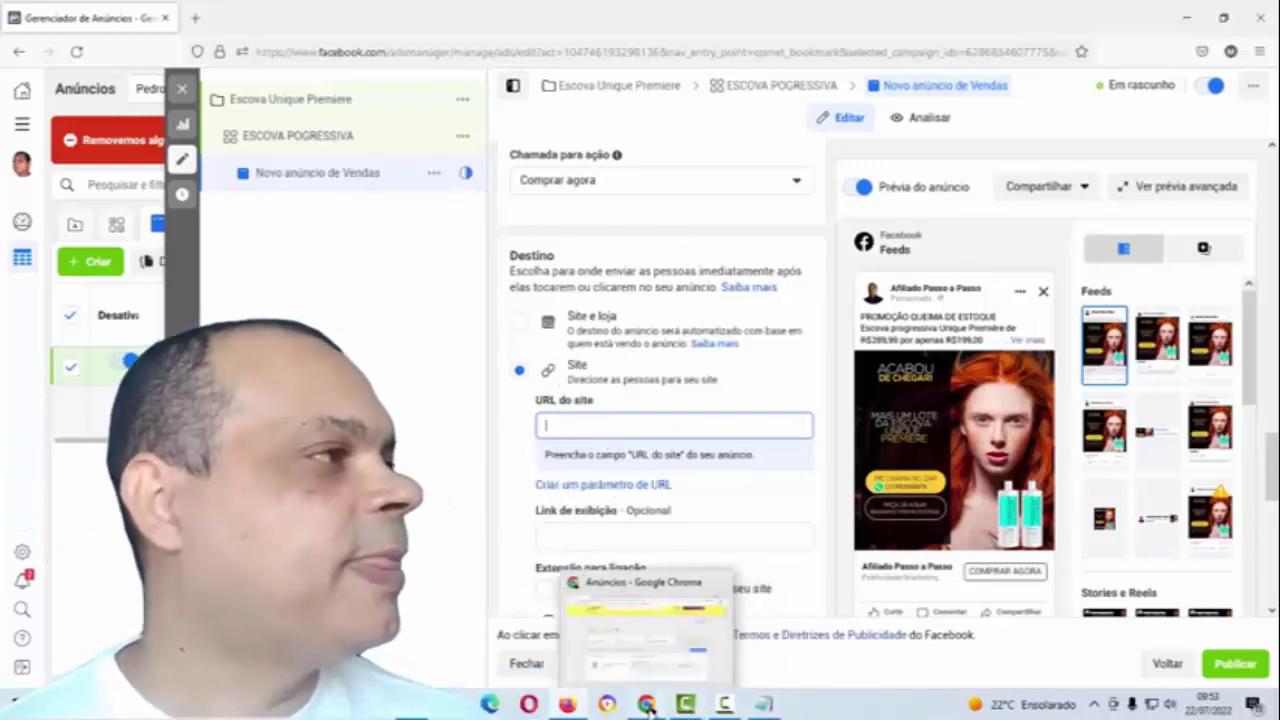
pyautogui.click(620, 645)
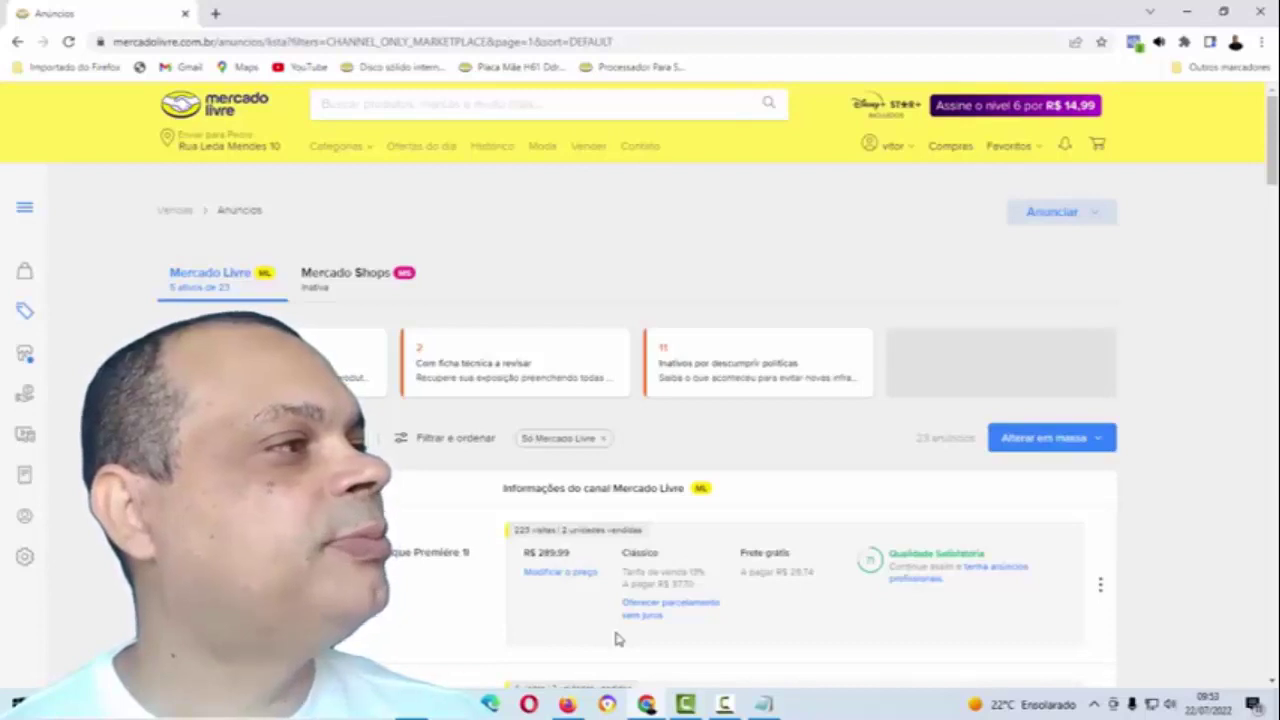
pyautogui.scroll(-1, 452, 586)
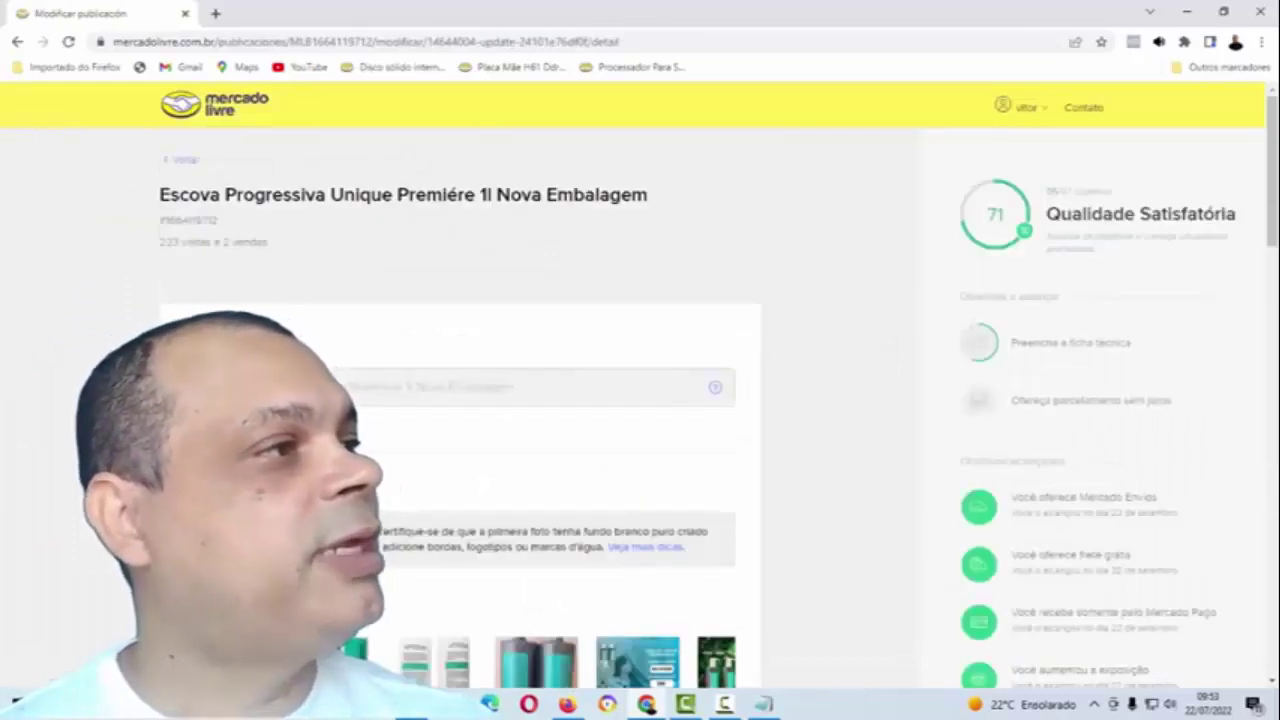
pyautogui.scroll(-3, 434, 234)
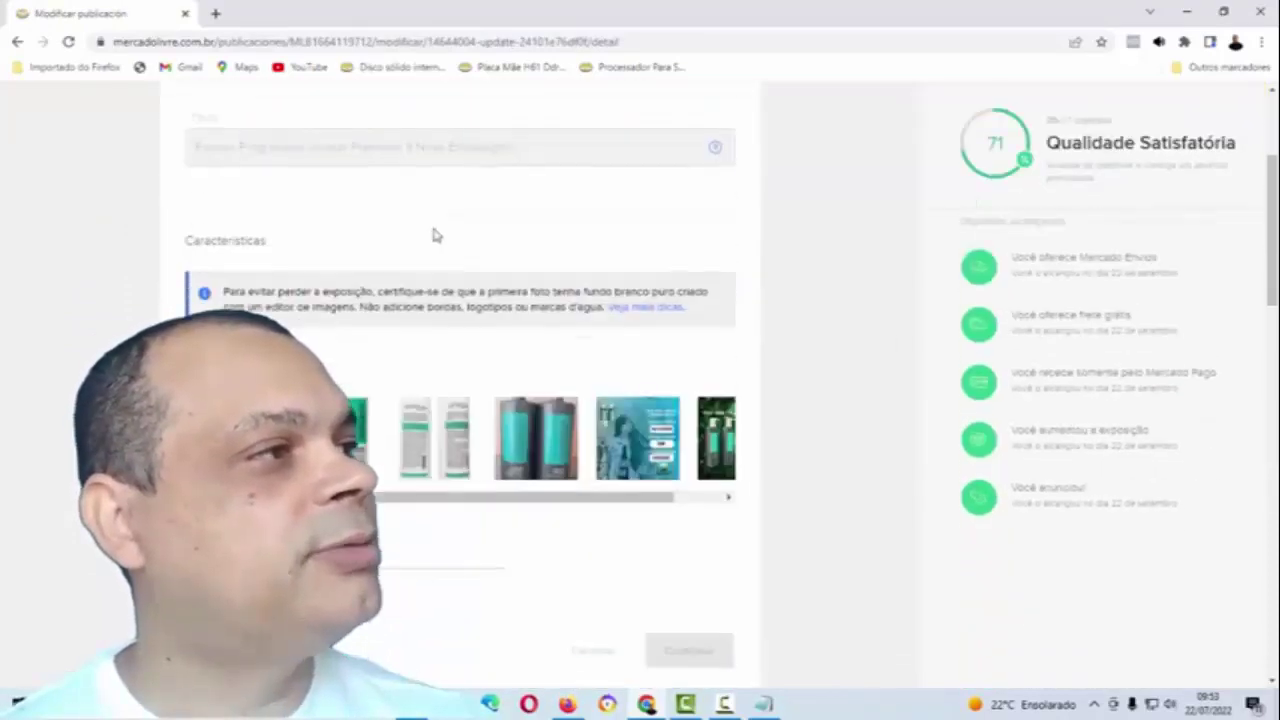
pyautogui.scroll(3, 477, 200)
pyautogui.click(493, 200)
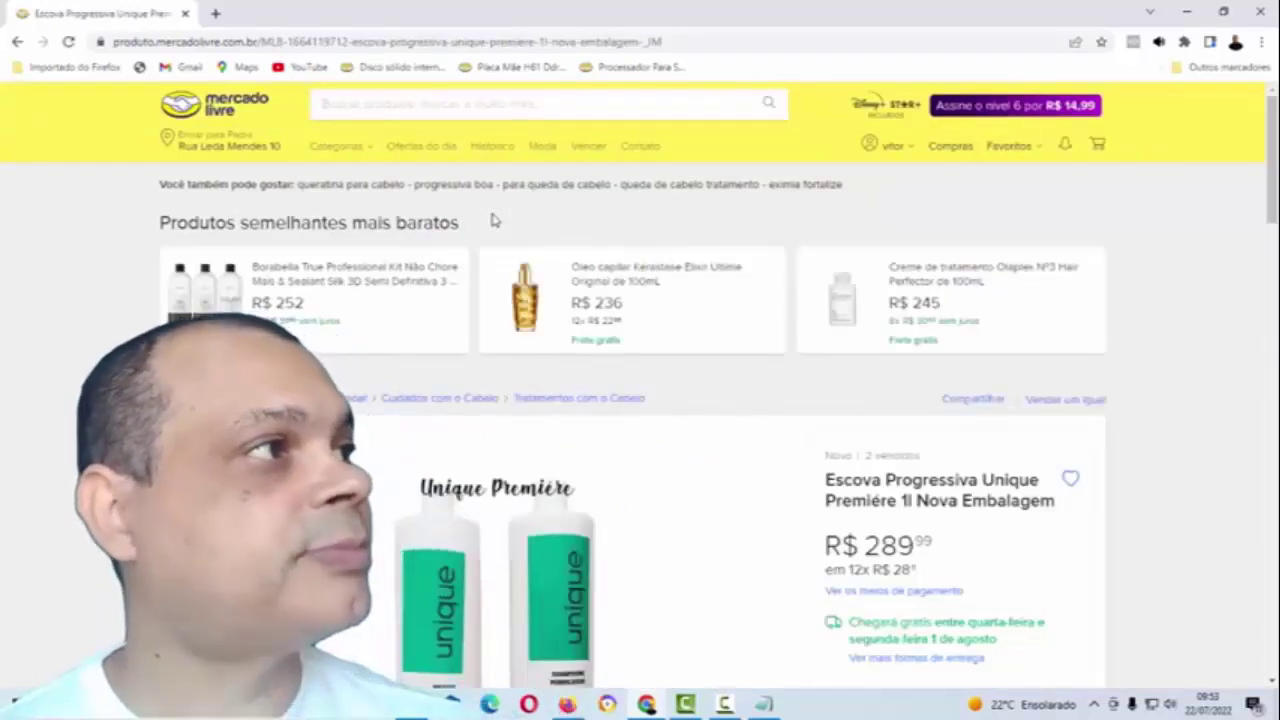
# Step: Copy the full web address of the Escova Progressiva Unique Premiére product page
pyautogui.click(670, 42)
pyautogui.hotkey('ctrl', 'c')
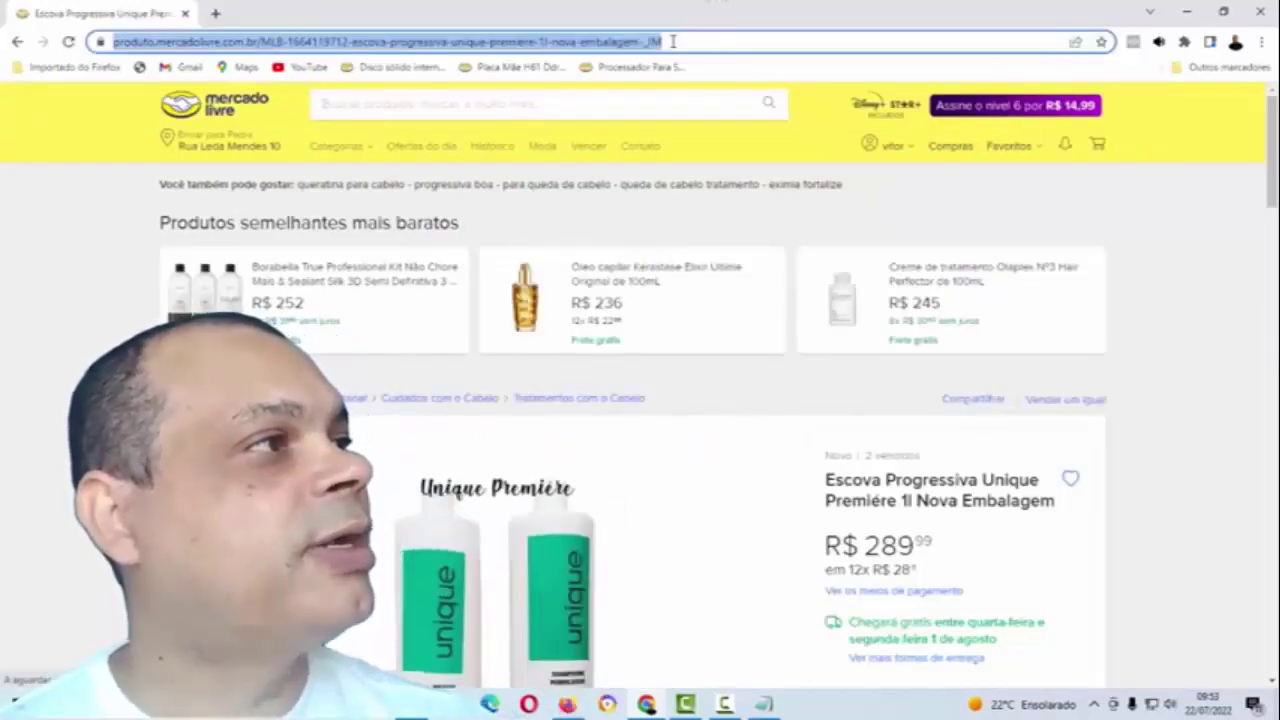
pyautogui.rightClick(651, 46)
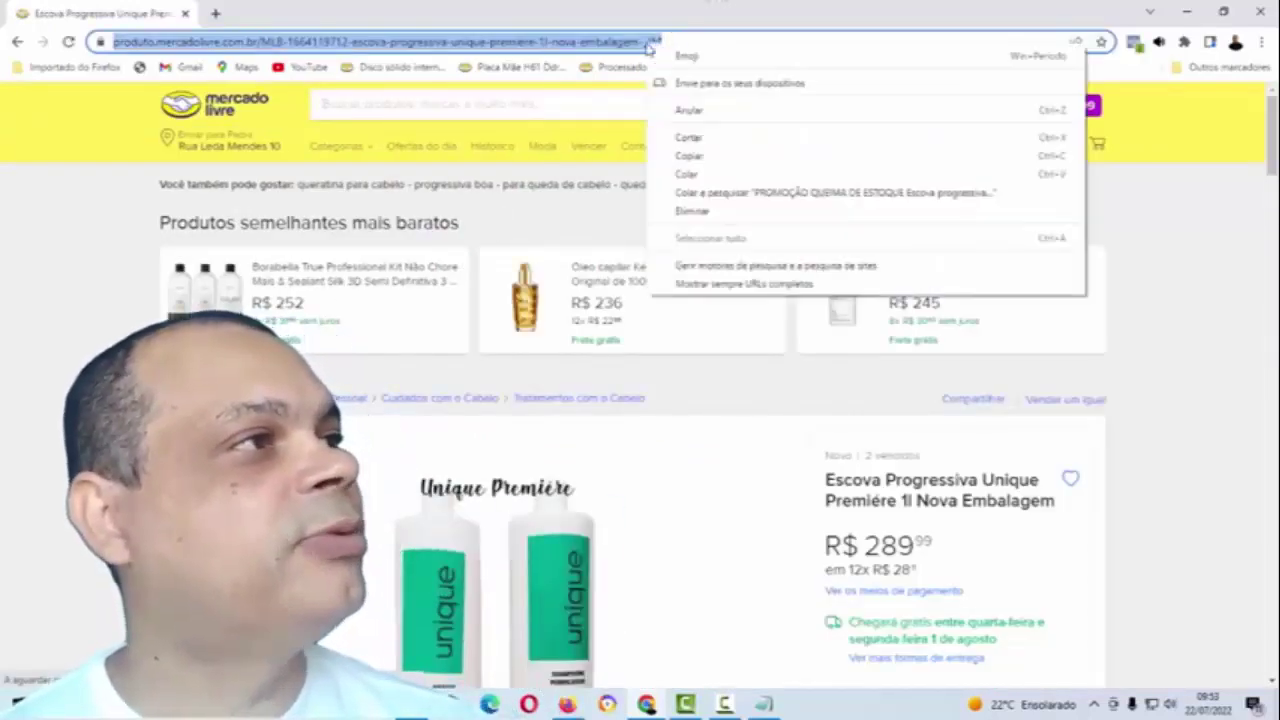
pyautogui.click(697, 158)
pyautogui.scroll(-3, 509, 334)
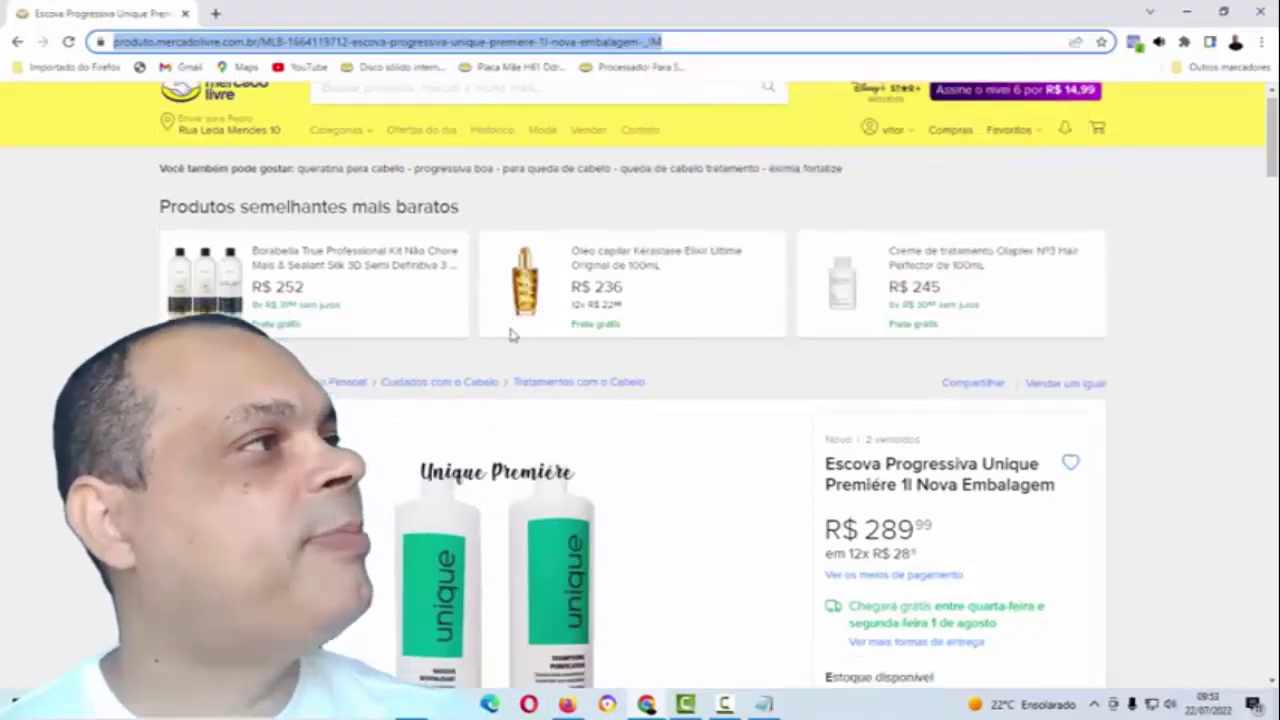
# Step: Return to the Facebook ad in Firefox and set its "URL do site" to the copied Mercado Livre product link
pyautogui.moveTo(600, 706)
pyautogui.click(570, 630)
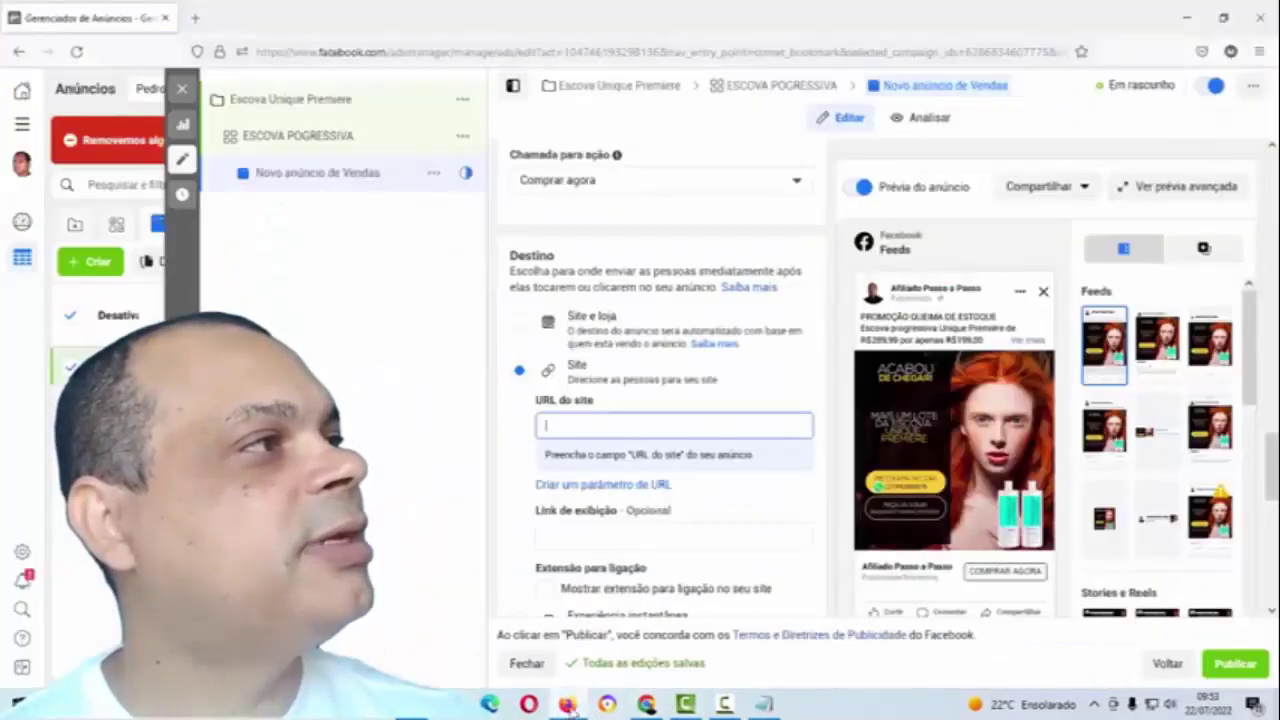
pyautogui.rightClick(574, 428)
pyautogui.click(614, 546)
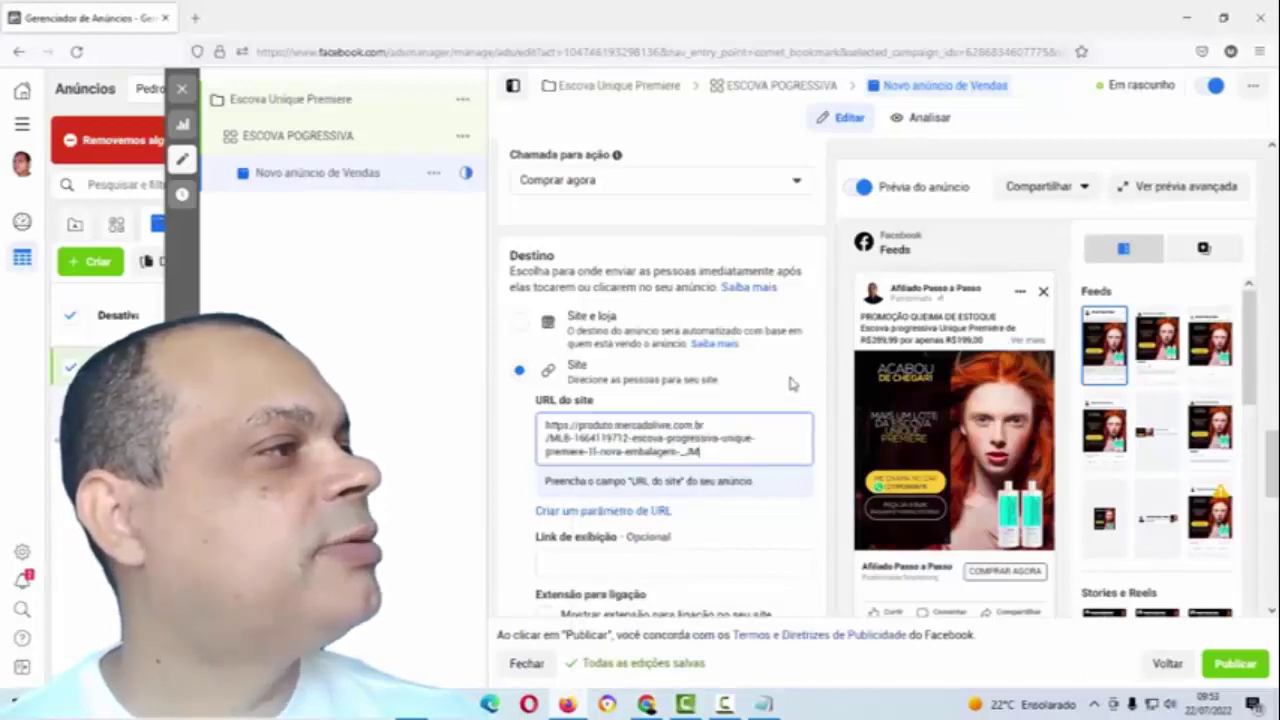
pyautogui.click(518, 487)
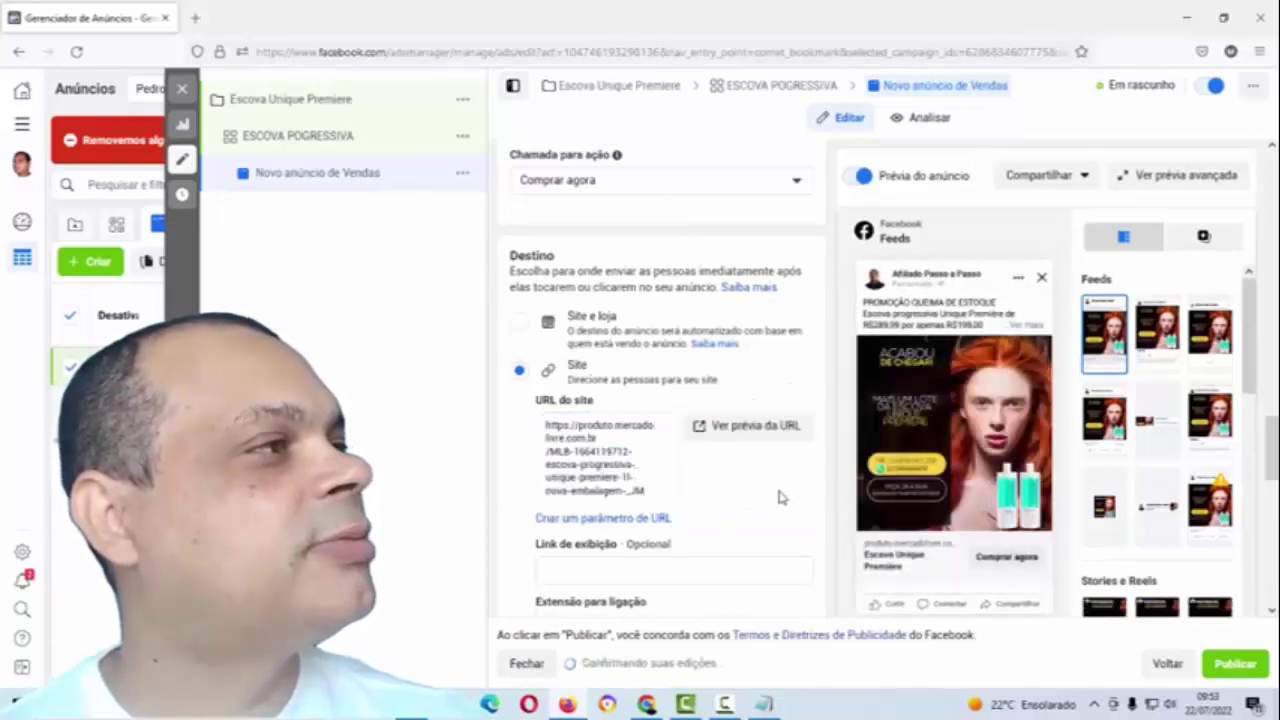
# Step: Preview the ad's site URL, check the product page it opens, and return to Gerenciador de Anúncios
pyautogui.click(748, 426)
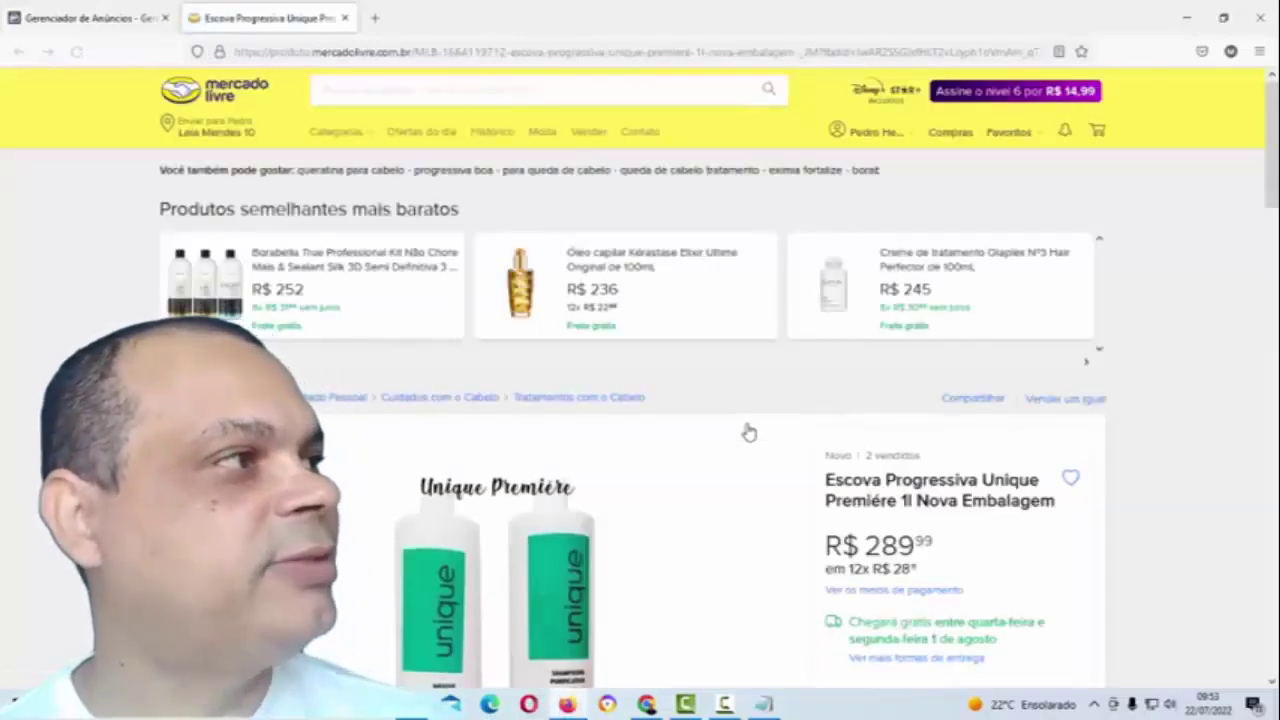
pyautogui.scroll(-4, 745, 480)
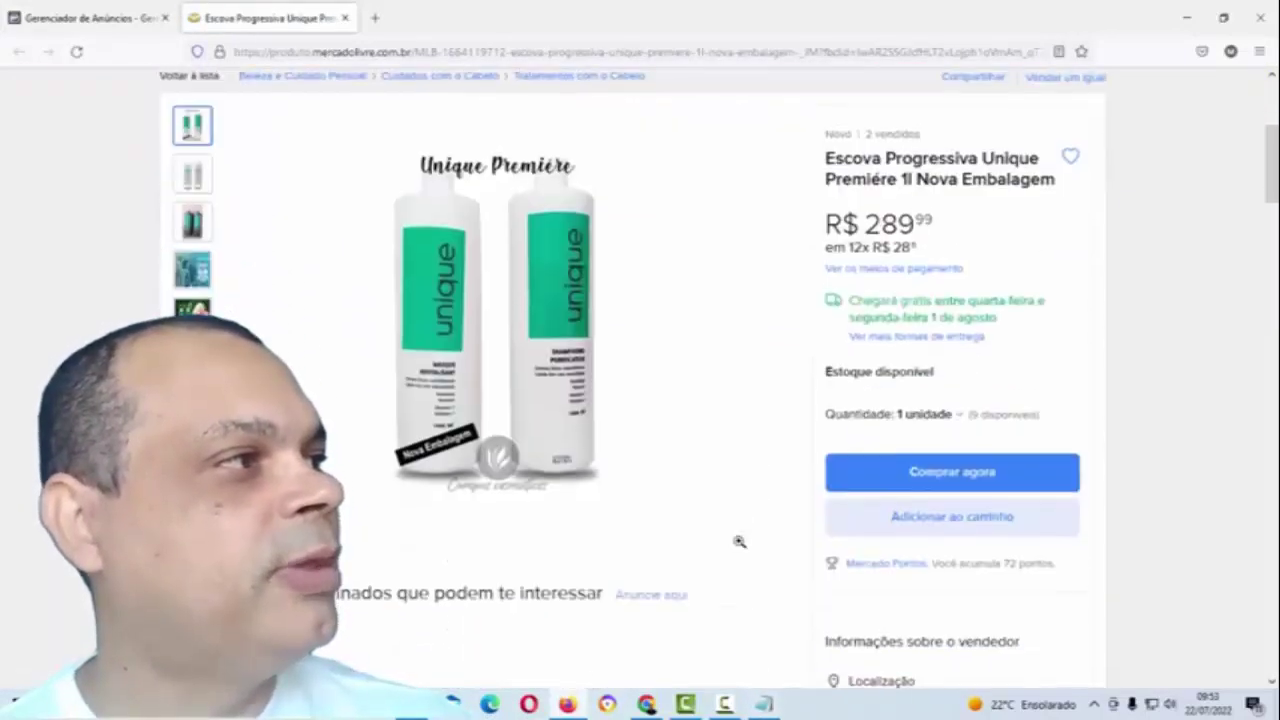
pyautogui.scroll(3, 739, 541)
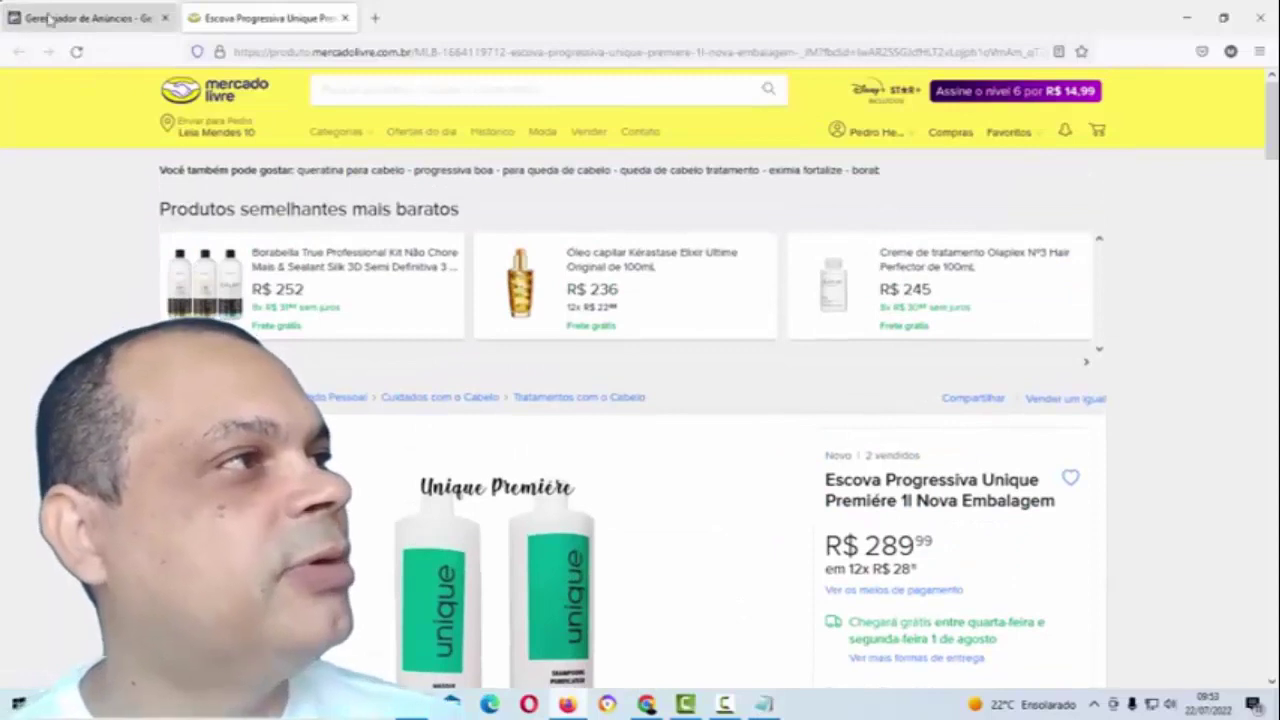
pyautogui.click(57, 22)
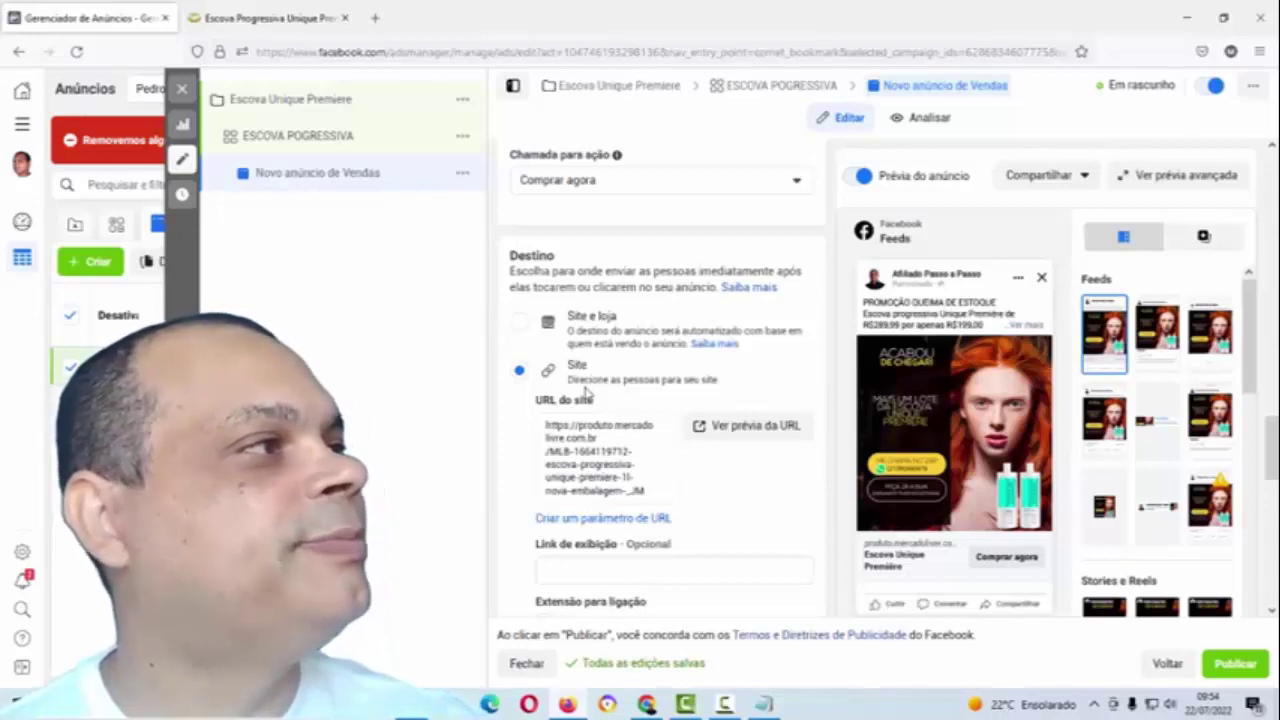
# Step: Review the ad's remaining destination options, open the optional "Link de exibição" for editing, and examine the link in the ad preview
pyautogui.scroll(-7, 760, 380)
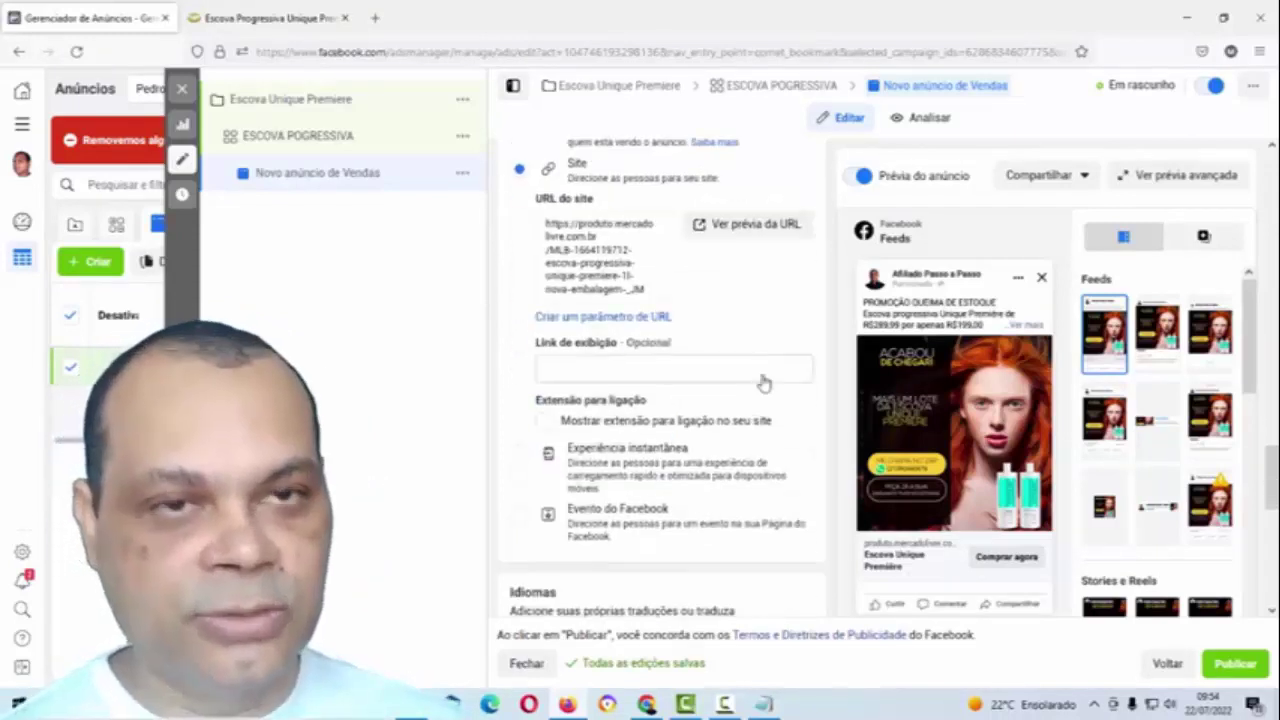
pyautogui.scroll(7, 760, 383)
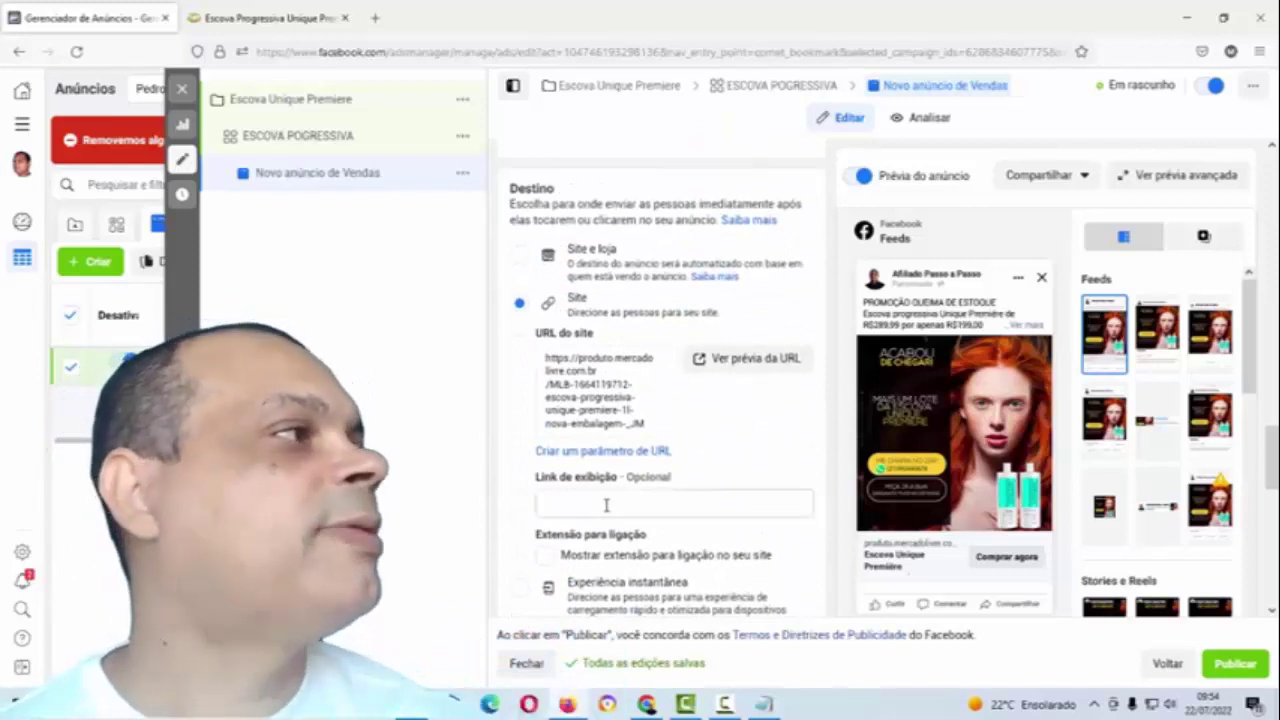
pyautogui.click(607, 505)
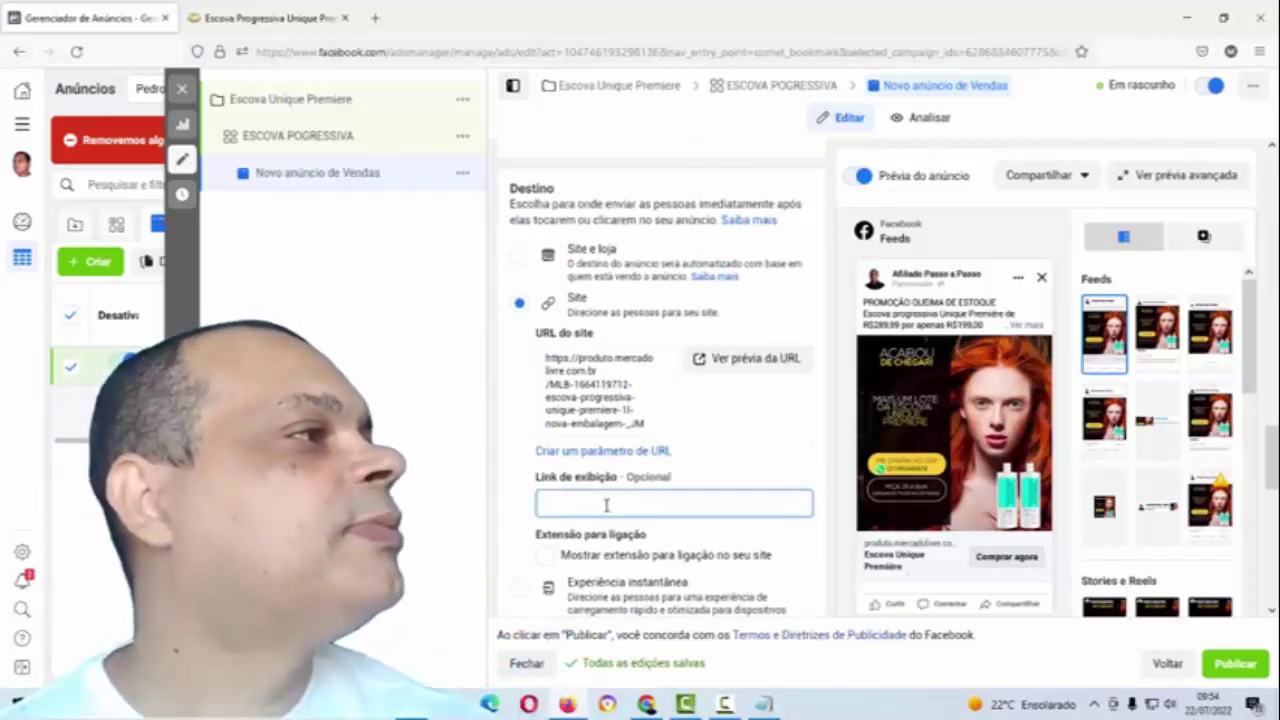
pyautogui.moveTo(911, 584)
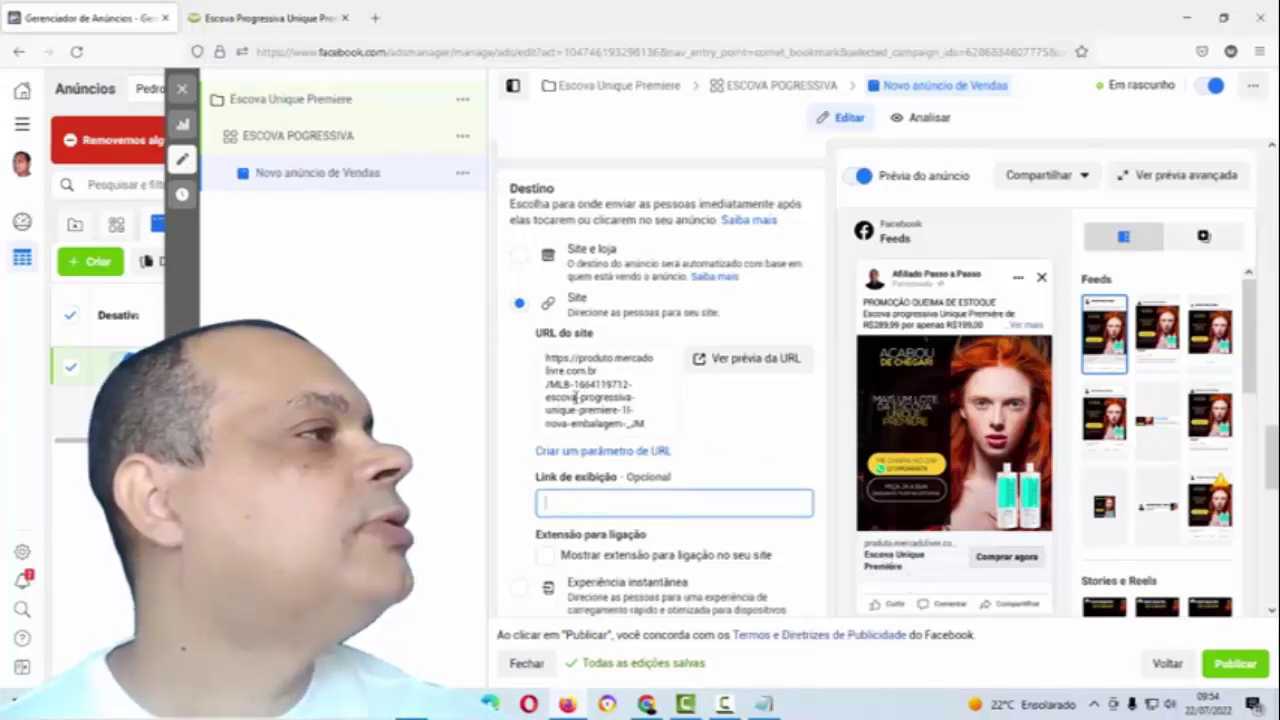
pyautogui.moveTo(870, 578)
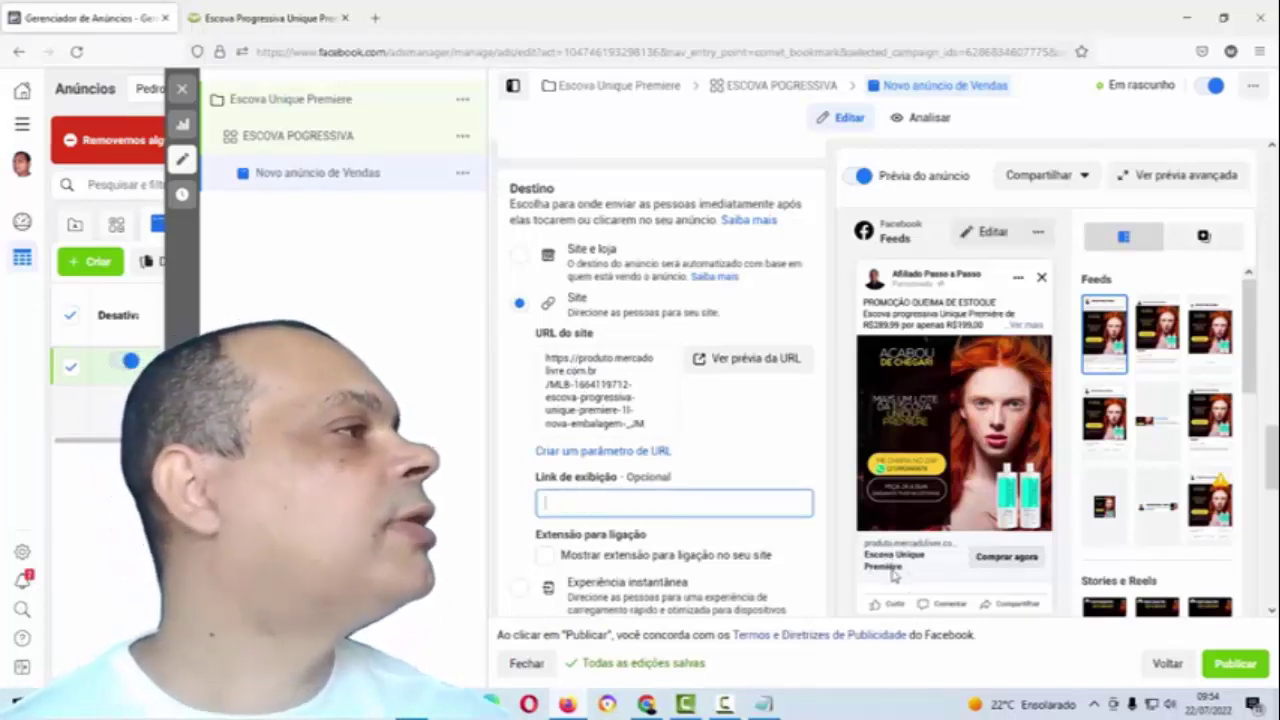